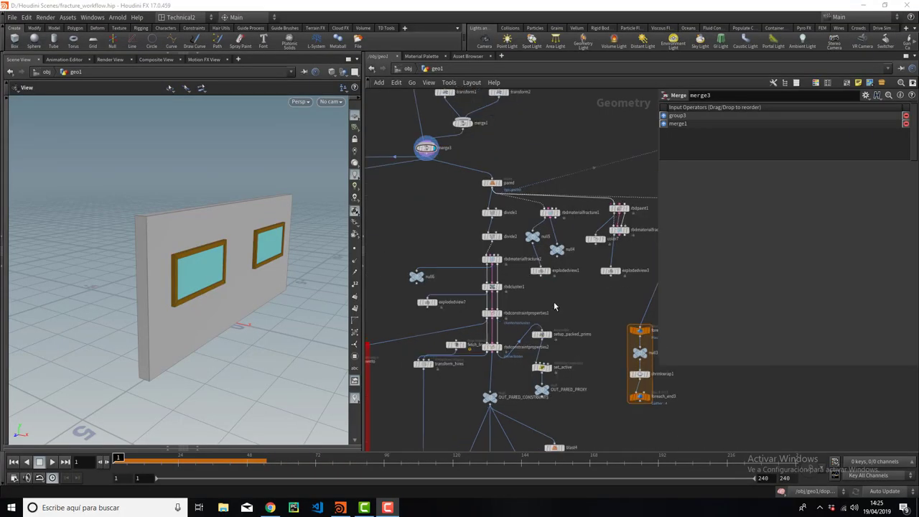
Step: Zoom into the fracture network and select rbdcluster1
middle_drag(551, 286, 523, 240)
scroll(524, 239, up, 2)
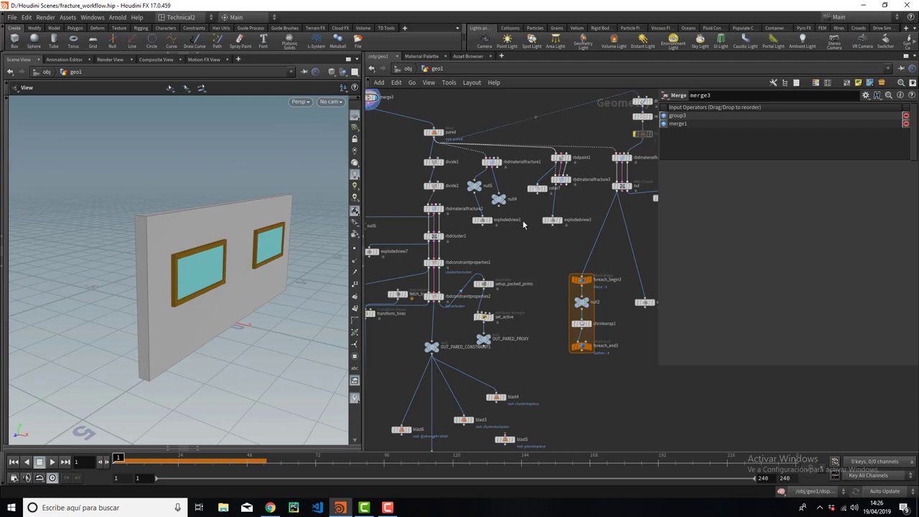
scroll(501, 235, up, 3)
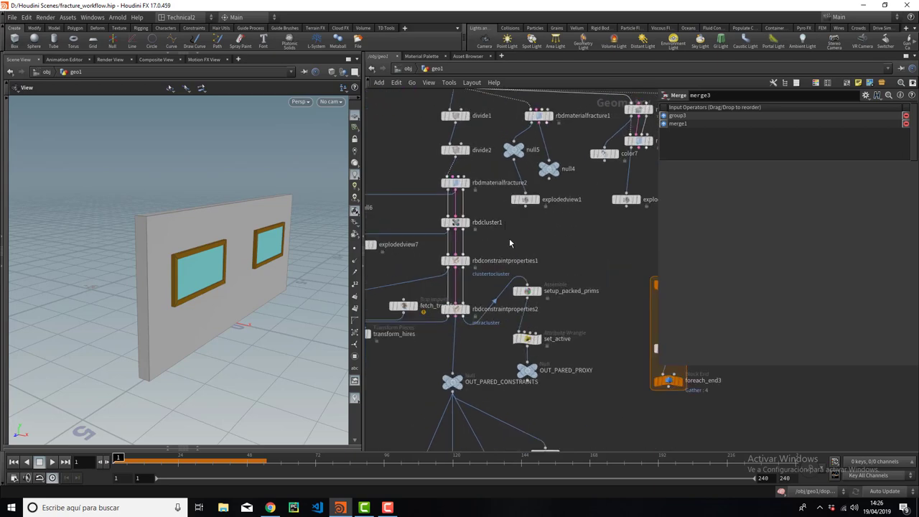
click(455, 223)
middle_drag(441, 198, 480, 201)
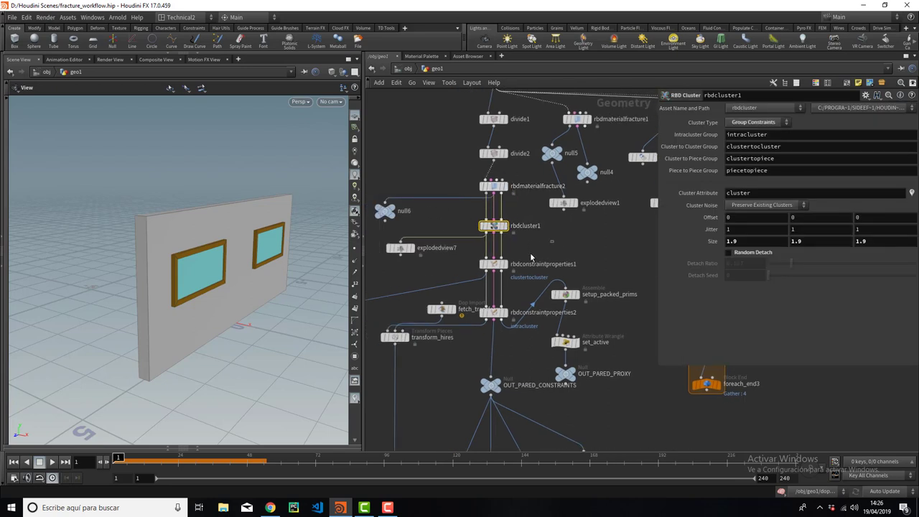
Step: Inspect rbdconstraintproperties1's constraint group clustertocluster, then bring the blast nodes into view
click(531, 260)
double_click(800, 123)
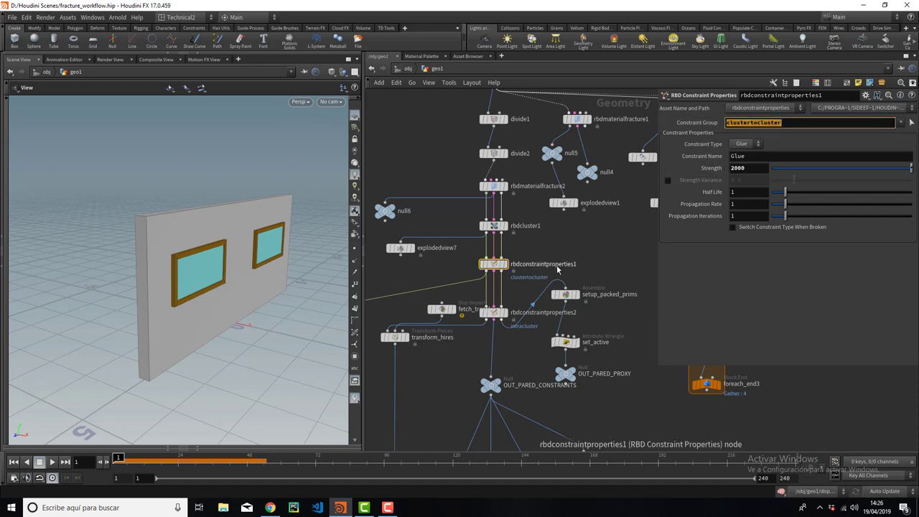
scroll(571, 244, down, 2)
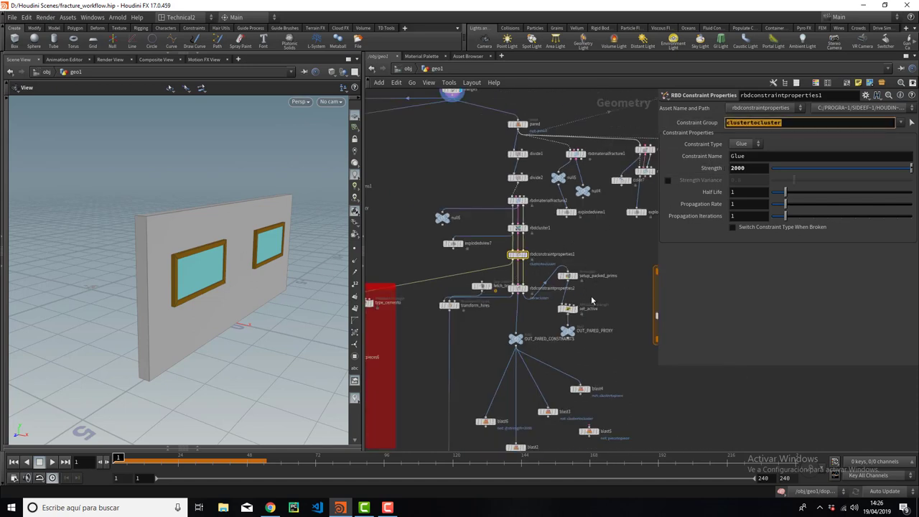
middle_drag(591, 300, 550, 253)
scroll(499, 411, up, 3)
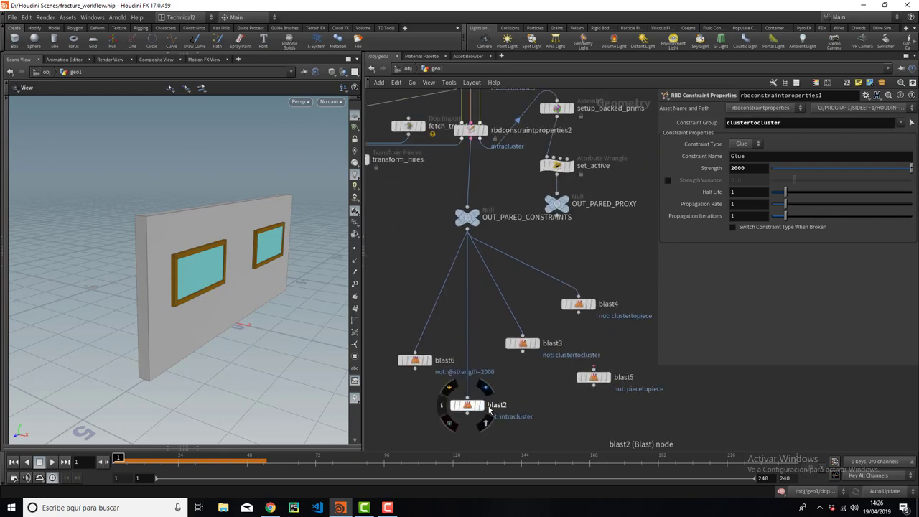
Step: Display blast6's constraint lines, then show rbdcluster1's Group Constraints settings with cluster size 1.9
click(480, 405)
click(429, 360)
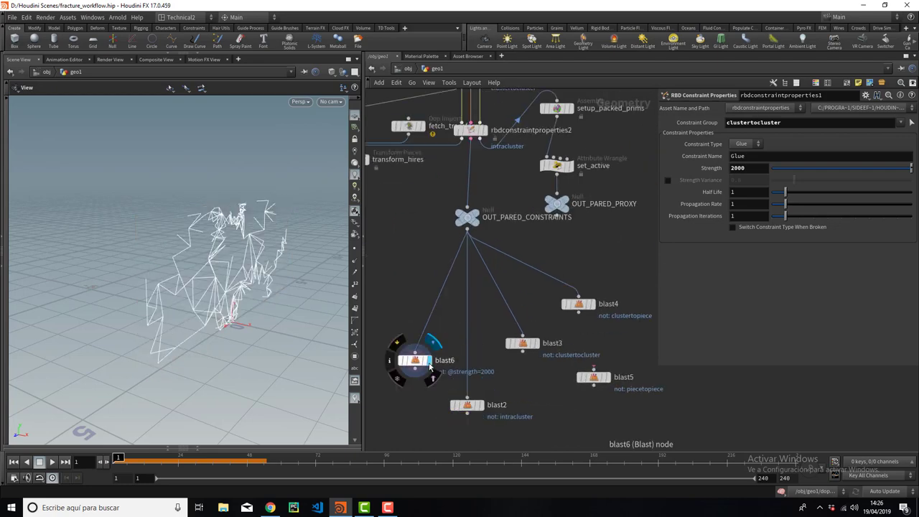
mouse_move(287, 266)
mouse_down()
mouse_move(253, 260)
mouse_move(252, 223)
mouse_up()
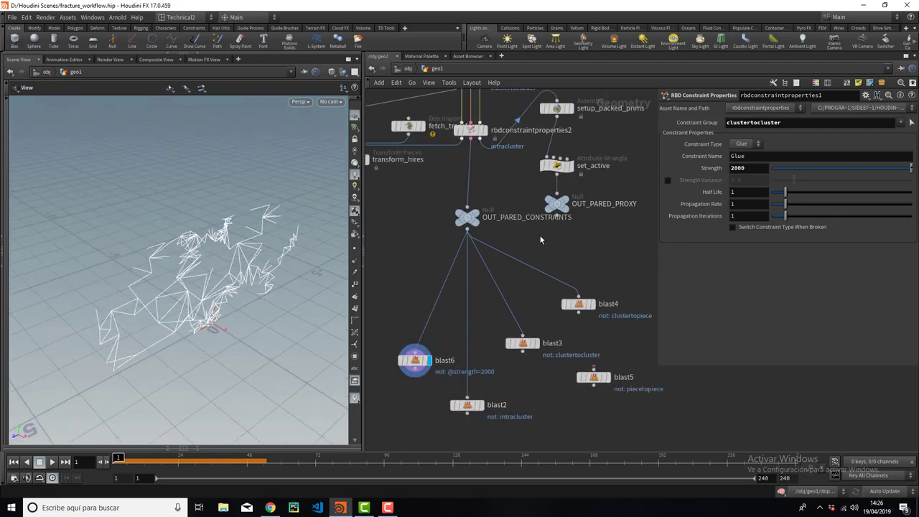
middle_drag(541, 240, 552, 371)
click(482, 156)
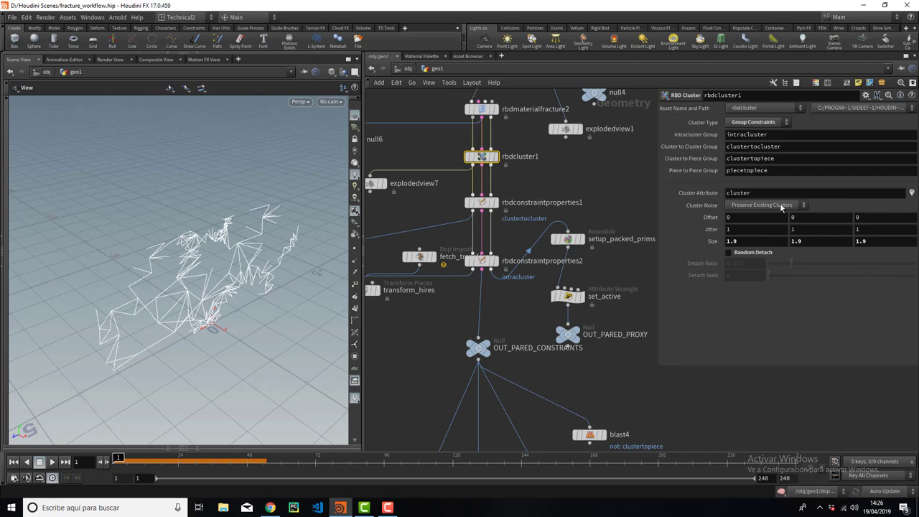
Step: Keep Preserve Existing Clusters noise mode, confirm the cluster attribute, and display rbdcluster1's colour-coded clusters
click(782, 206)
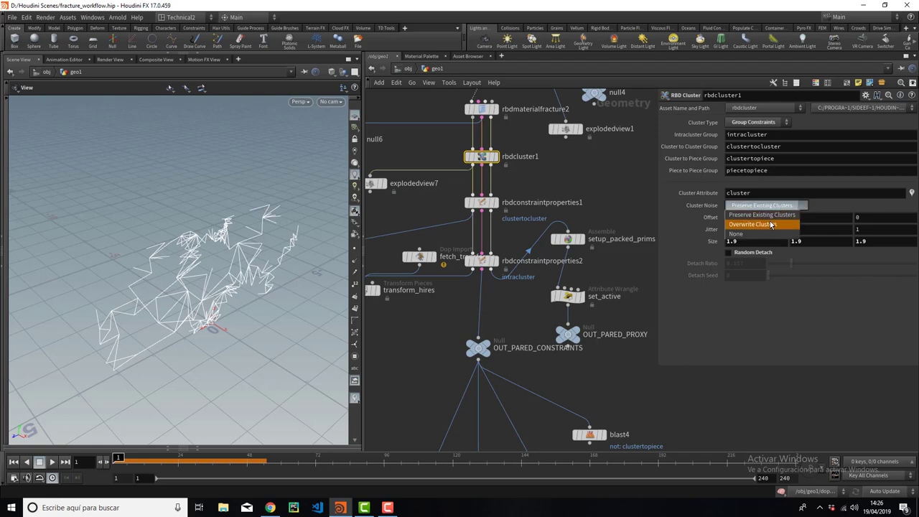
click(776, 192)
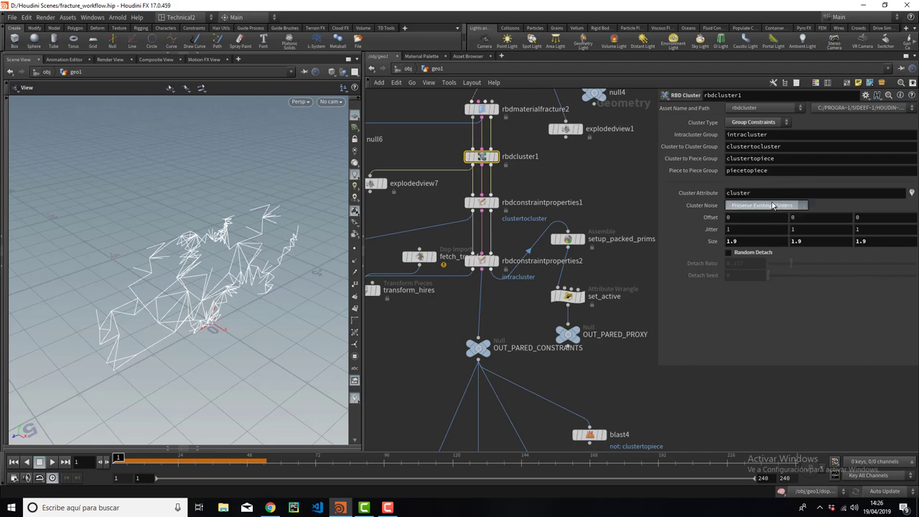
double_click(757, 191)
key(Return)
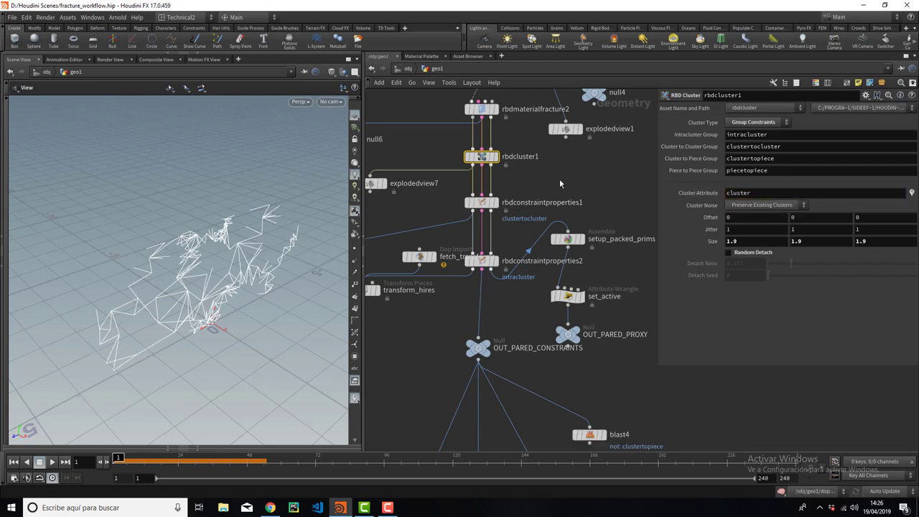
drag(275, 267, 270, 247)
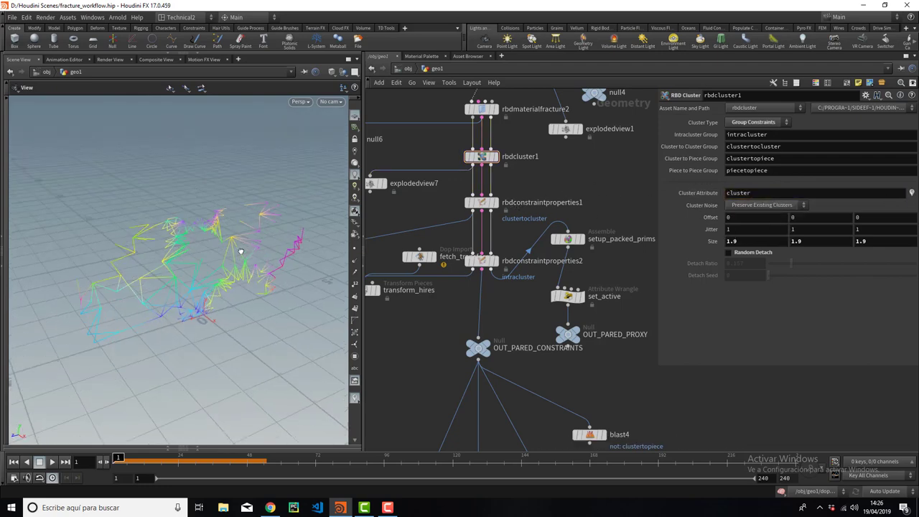
middle_drag(494, 187, 532, 201)
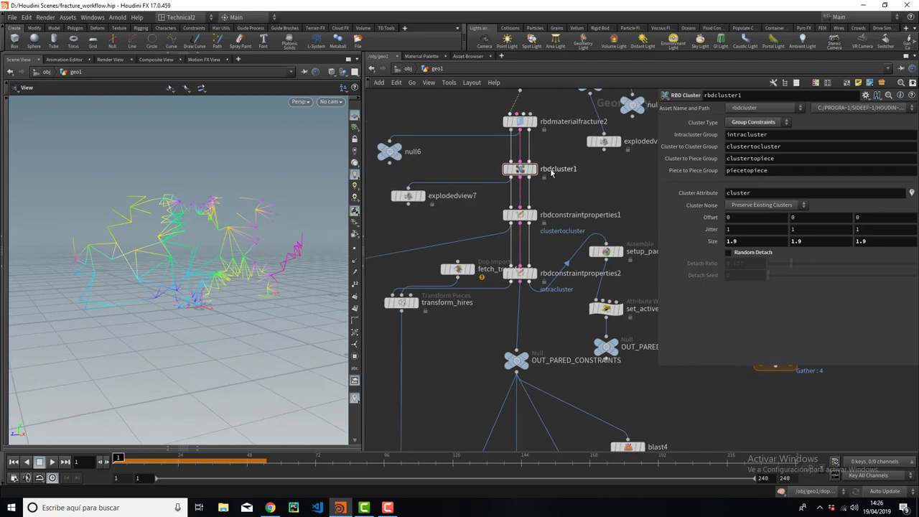
click(539, 174)
mouse_move(256, 263)
mouse_down()
mouse_move(215, 266)
mouse_move(221, 252)
mouse_move(251, 255)
mouse_move(230, 272)
mouse_up()
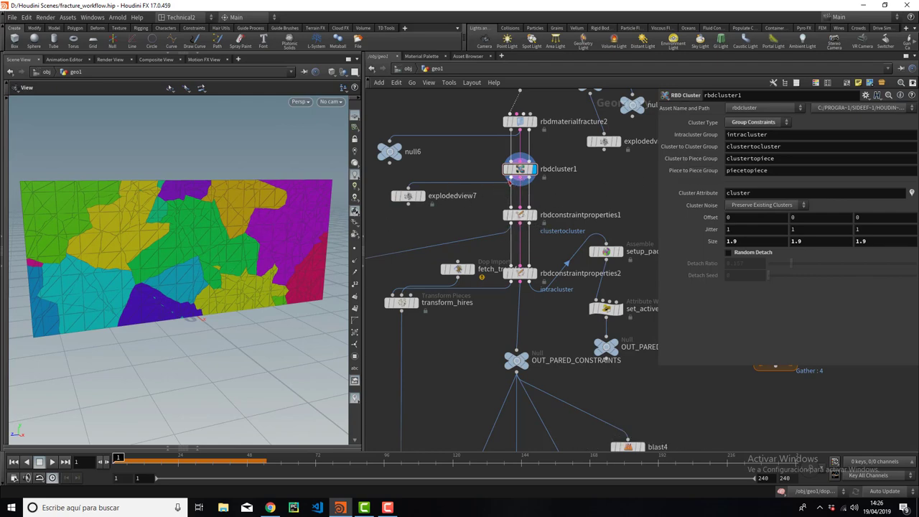
Step: Move null6 below explodedview7 and display its wireframe exploded view
drag(392, 153, 404, 232)
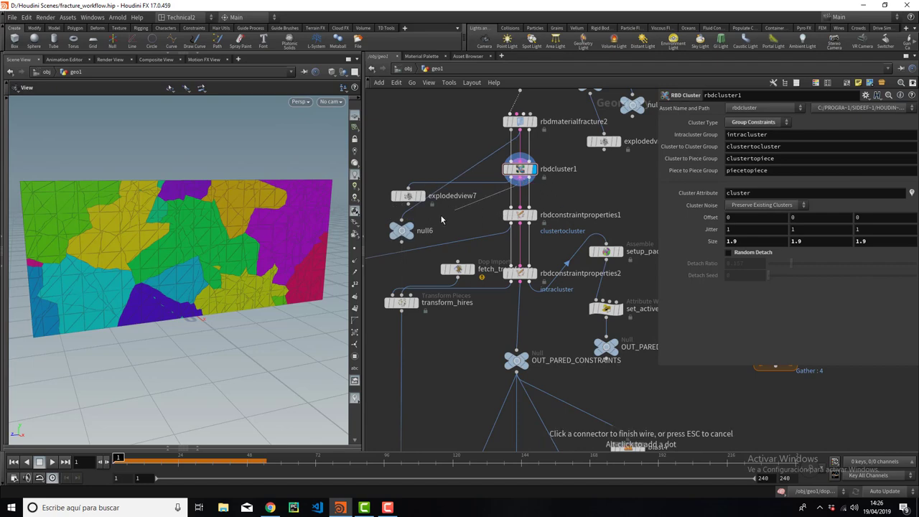
click(412, 229)
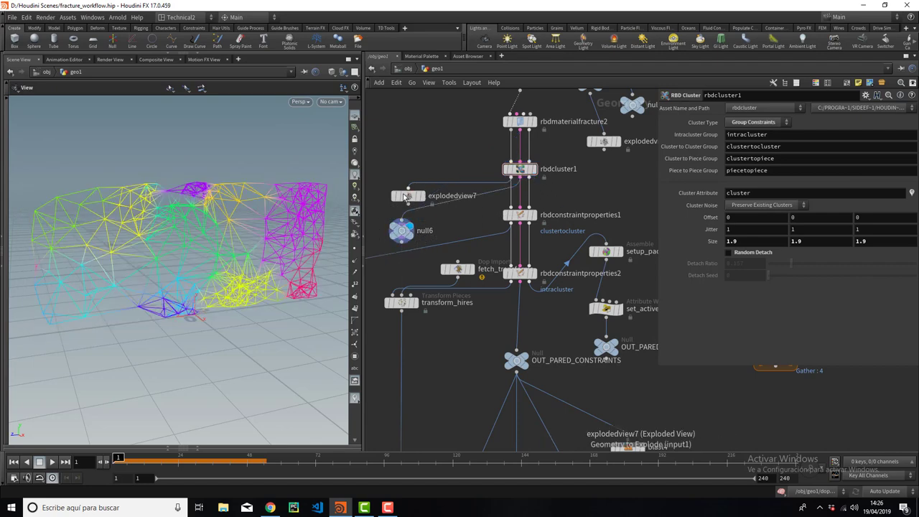
drag(408, 195, 407, 140)
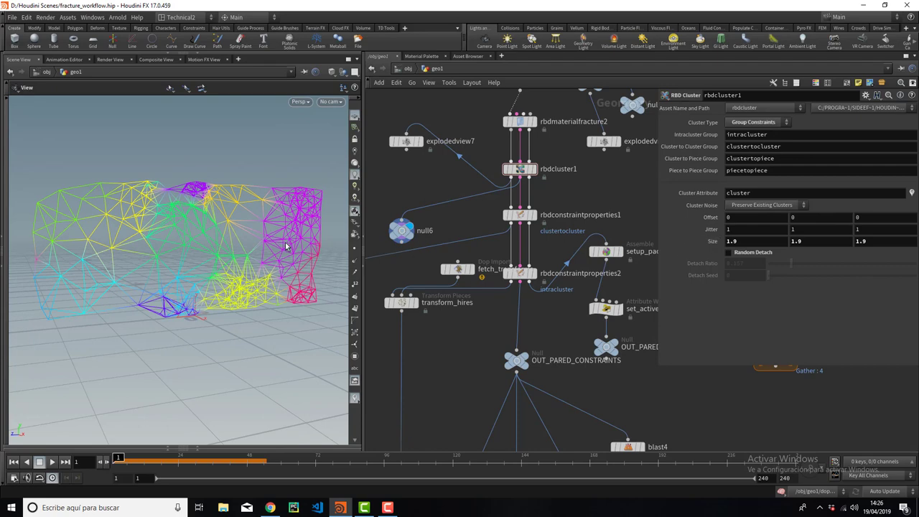
drag(225, 261, 222, 236)
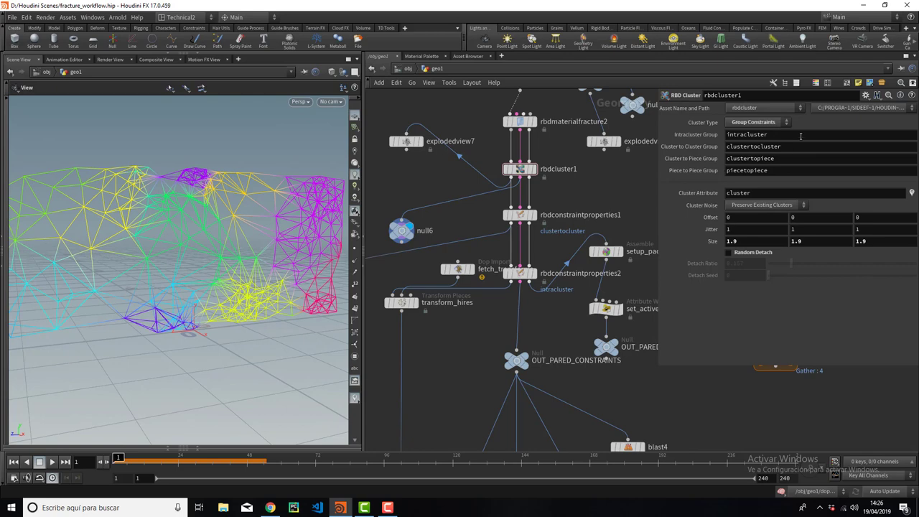
Step: Review rbdcluster1's intracluster and piecetopiece groups and rbdconstraintproperties1's Glue strength 2000
click(800, 136)
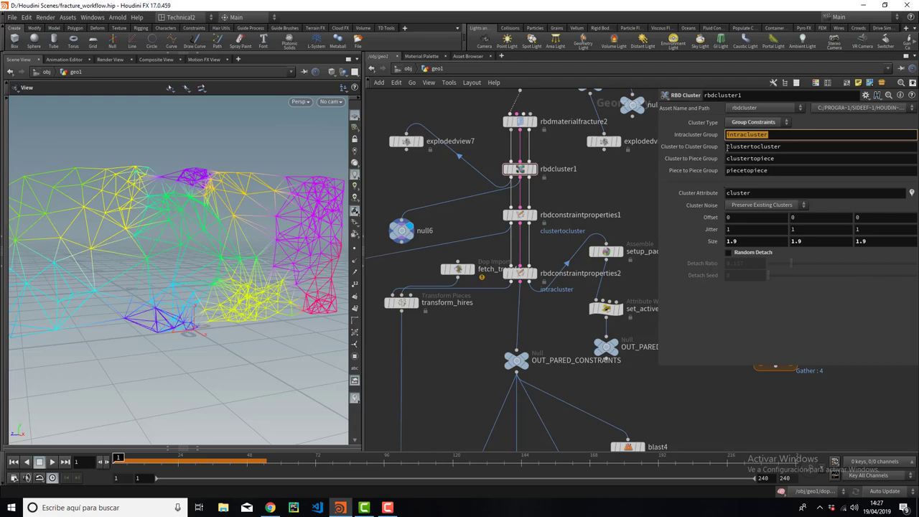
click(780, 172)
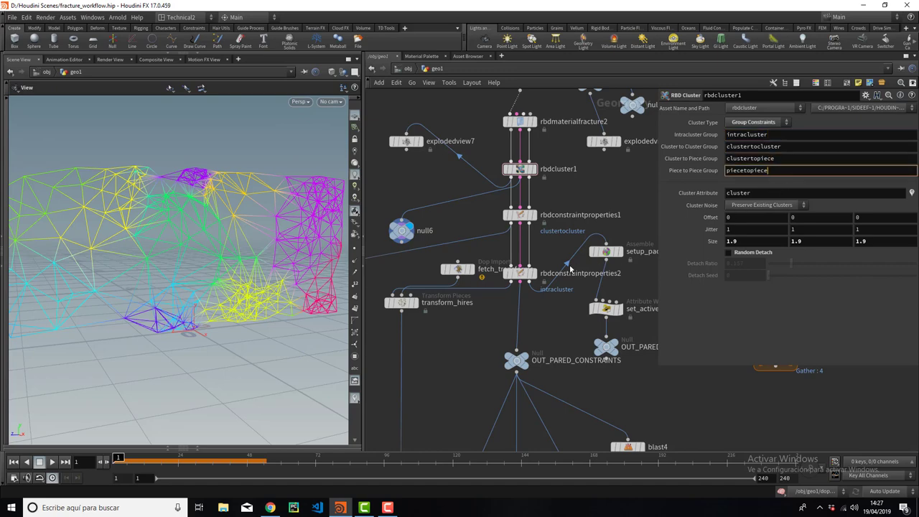
click(520, 215)
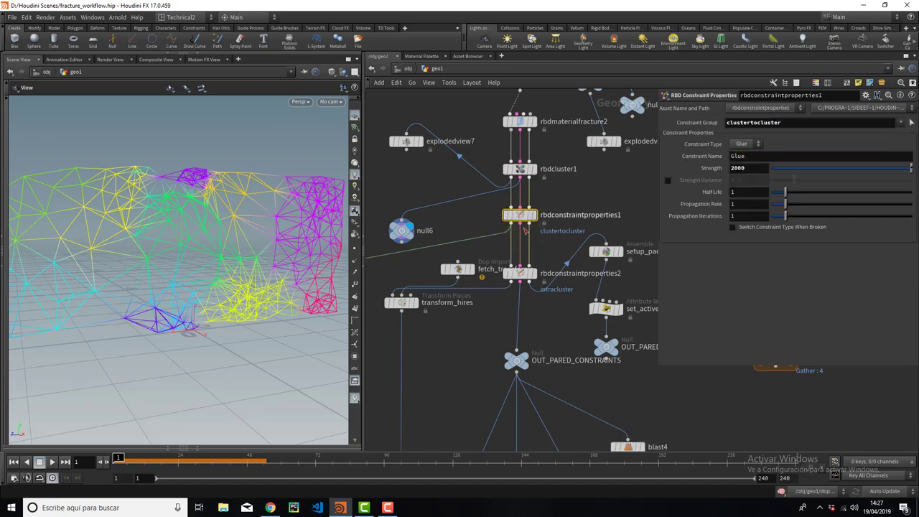
double_click(793, 124)
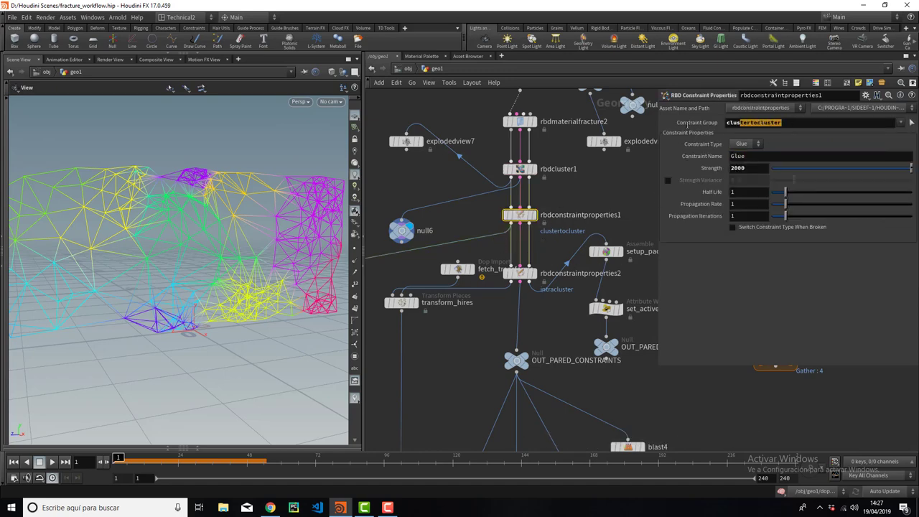
double_click(759, 155)
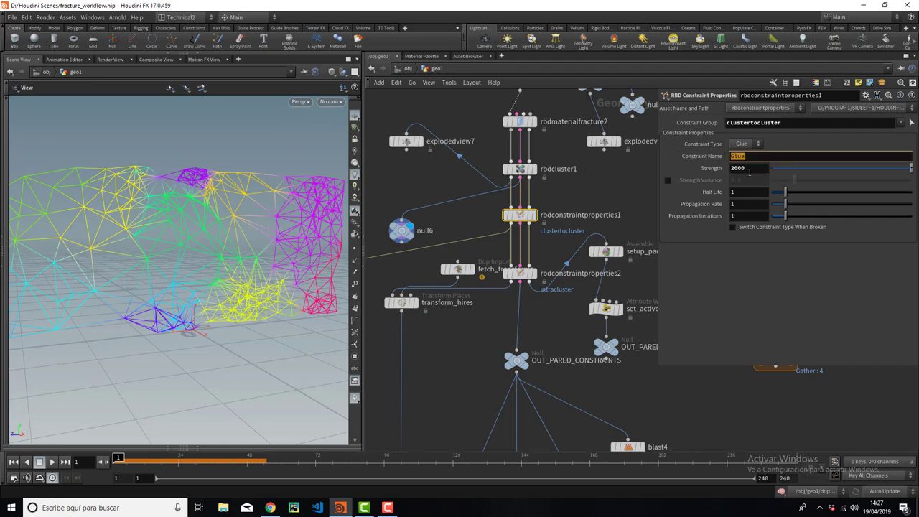
double_click(751, 168)
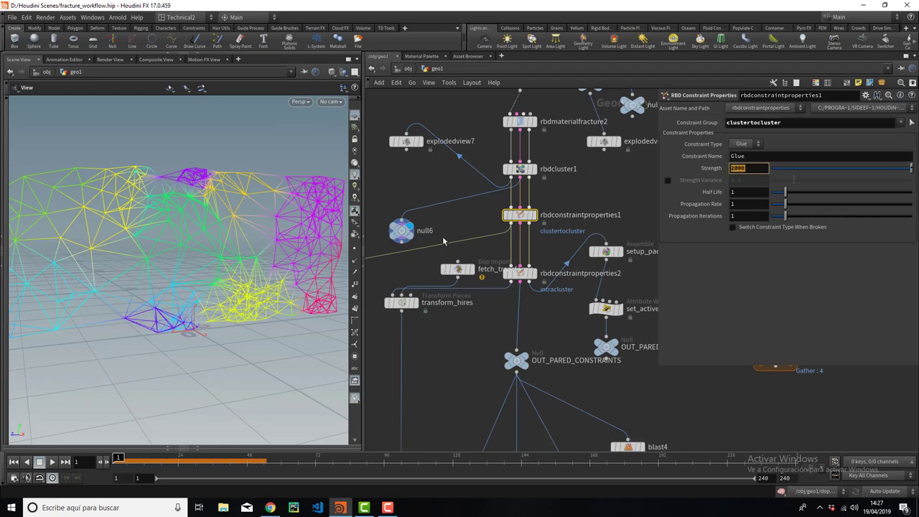
Step: Delete the rbdconstraintproperties2 node from the network
scroll(444, 241, down, 2)
middle_drag(591, 225, 569, 238)
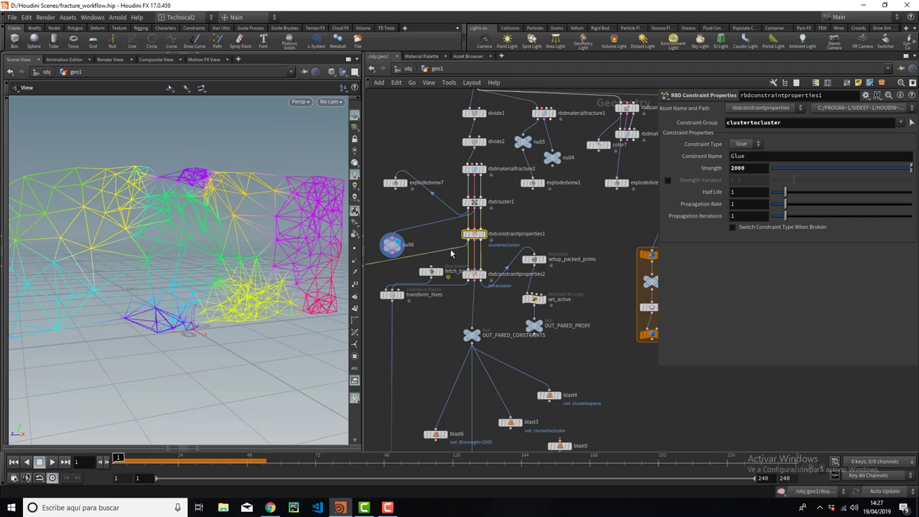
middle_drag(529, 213, 536, 208)
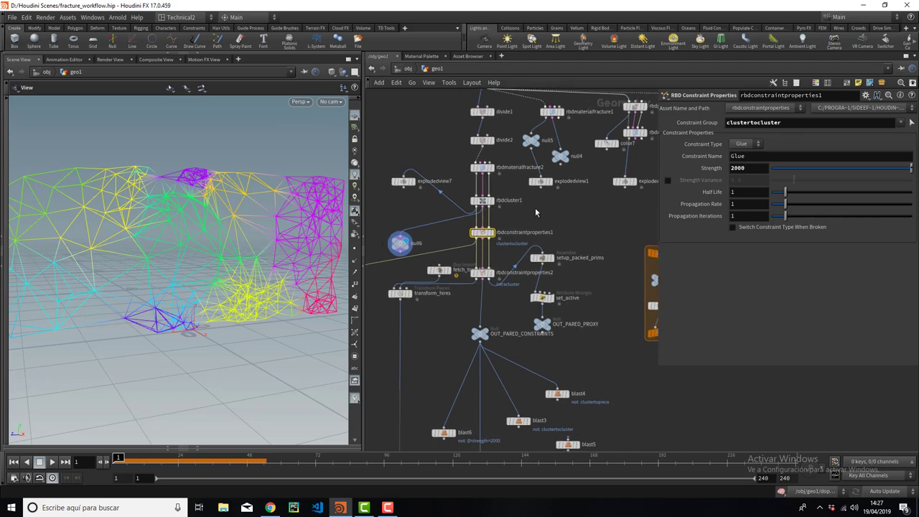
scroll(490, 233, up, 2)
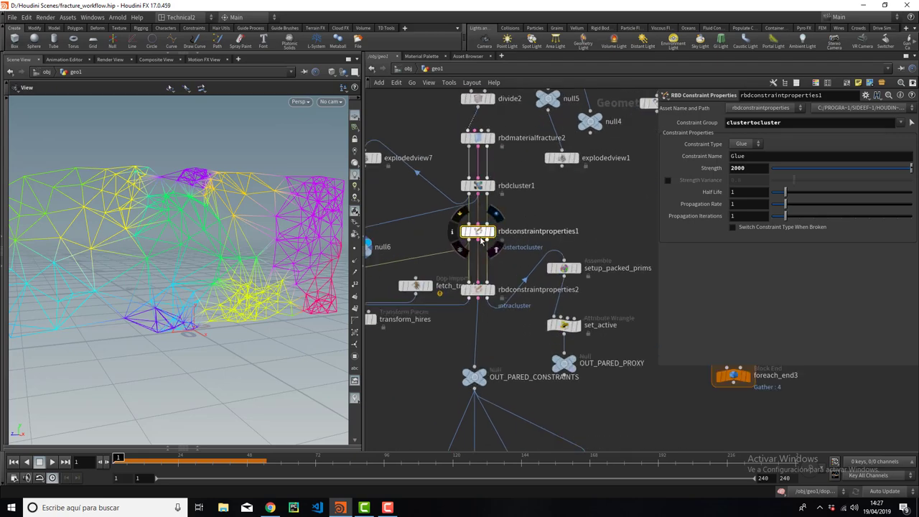
click(480, 291)
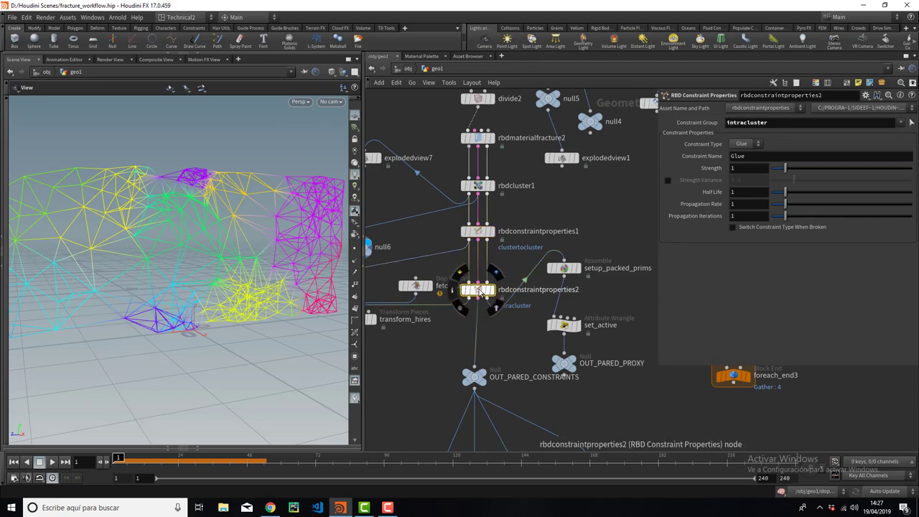
key(Delete)
scroll(500, 276, down, 2)
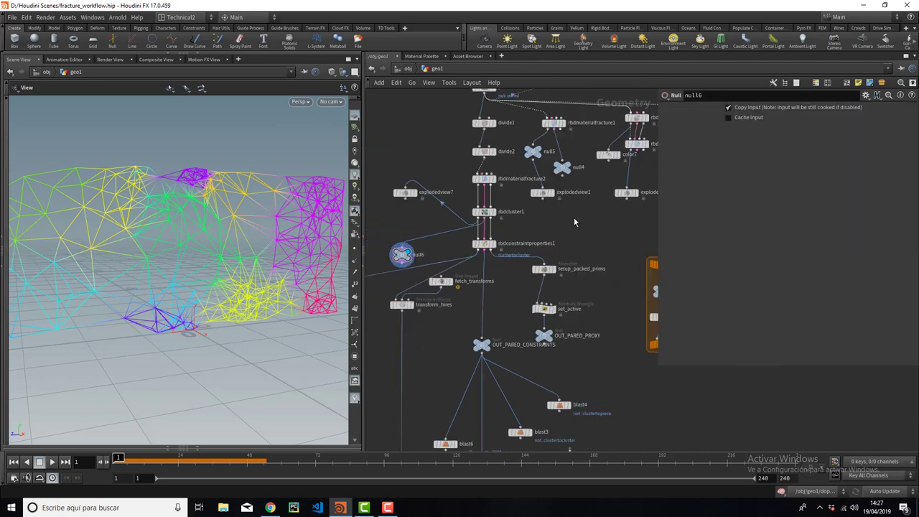
Step: Display the pared Blast node's solid, unfractured wall in the viewer
mouse_move(575, 223)
middle_down()
mouse_move(522, 248)
mouse_move(504, 245)
mouse_move(583, 225)
middle_up()
scroll(504, 245, up, 1)
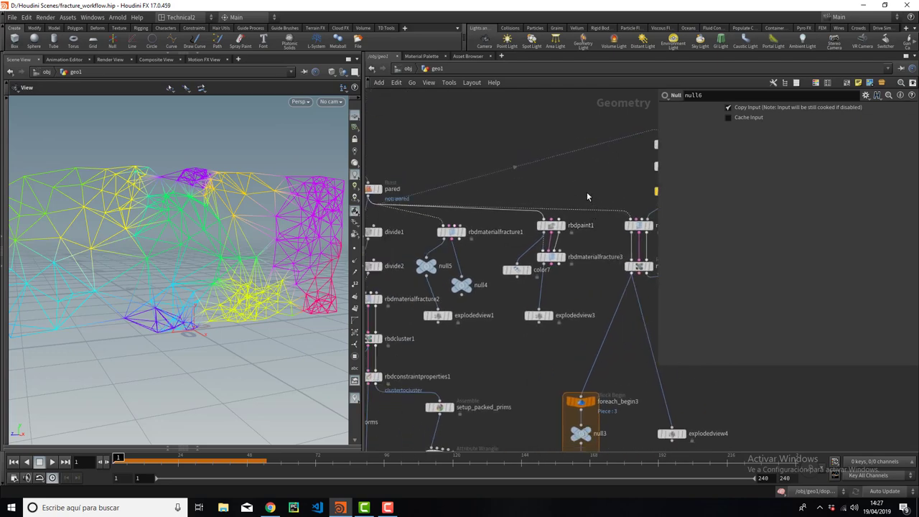
middle_drag(478, 166, 551, 153)
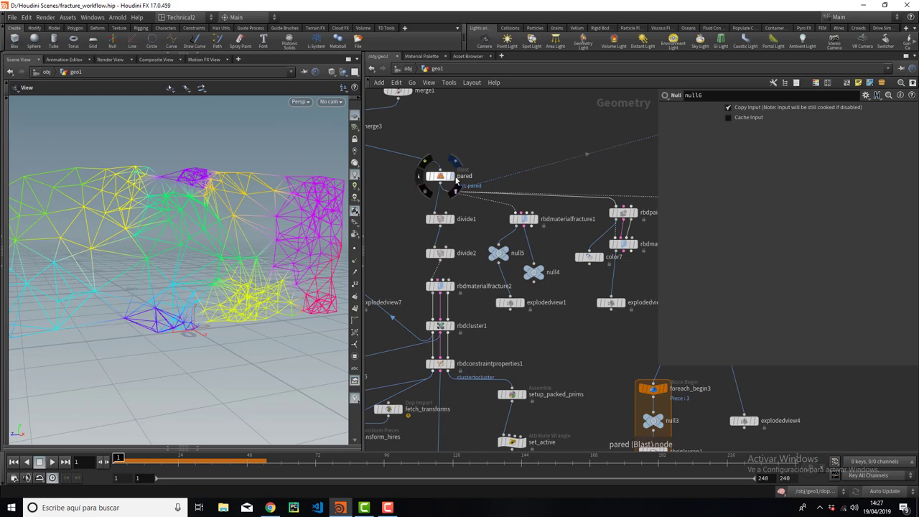
click(455, 181)
middle_drag(606, 163, 538, 184)
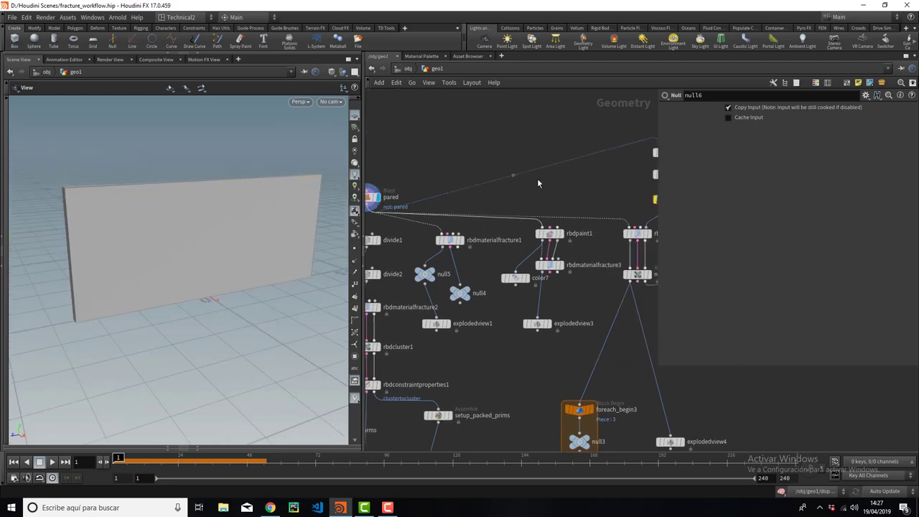
Step: Display rbdpaint1's wall with its red density patches and enter the paint state
click(560, 234)
mouse_move(208, 273)
alt+mouse_down()
mouse_move(265, 275)
mouse_move(230, 273)
alt+mouse_up()
click(549, 234)
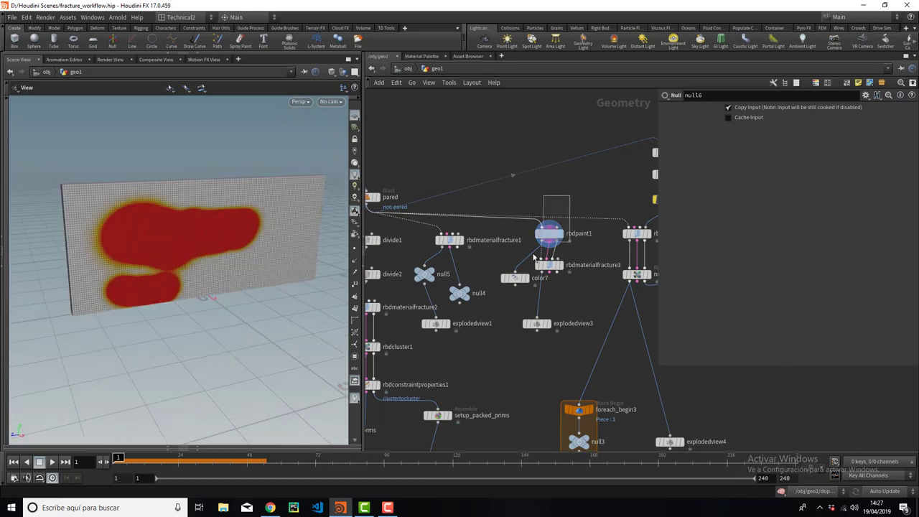
key(Return)
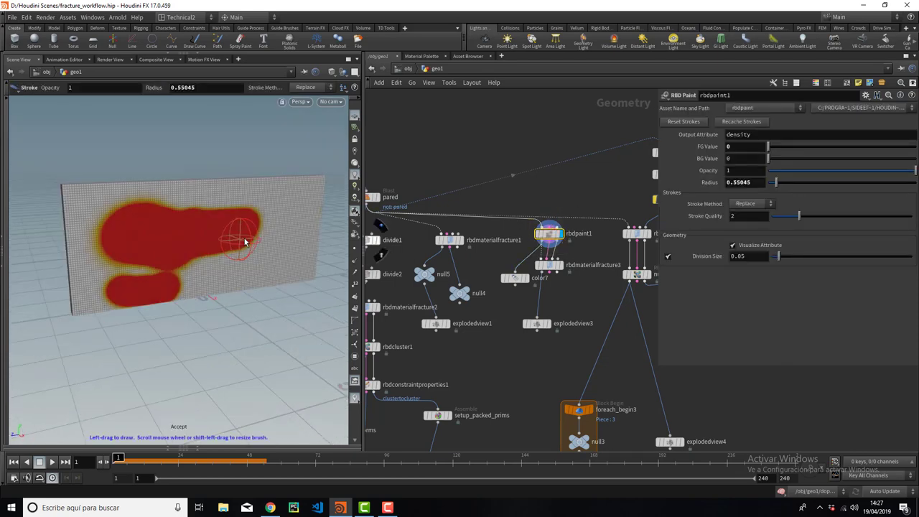
Step: Reframe the painted wall, switching between viewport navigation and painting
key(super)
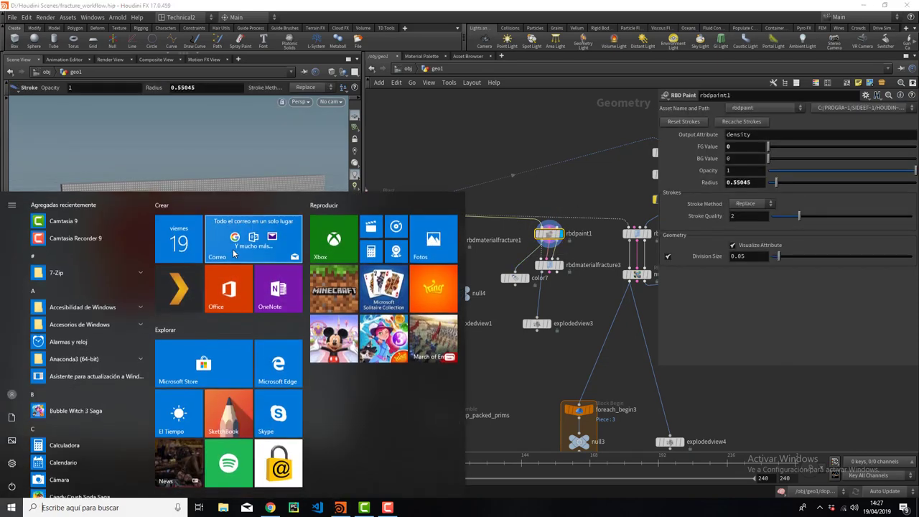
key(super)
key(Escape)
mouse_move(243, 231)
mouse_down()
mouse_move(225, 238)
mouse_move(230, 244)
mouse_up()
scroll(225, 238, up, 2)
key(Return)
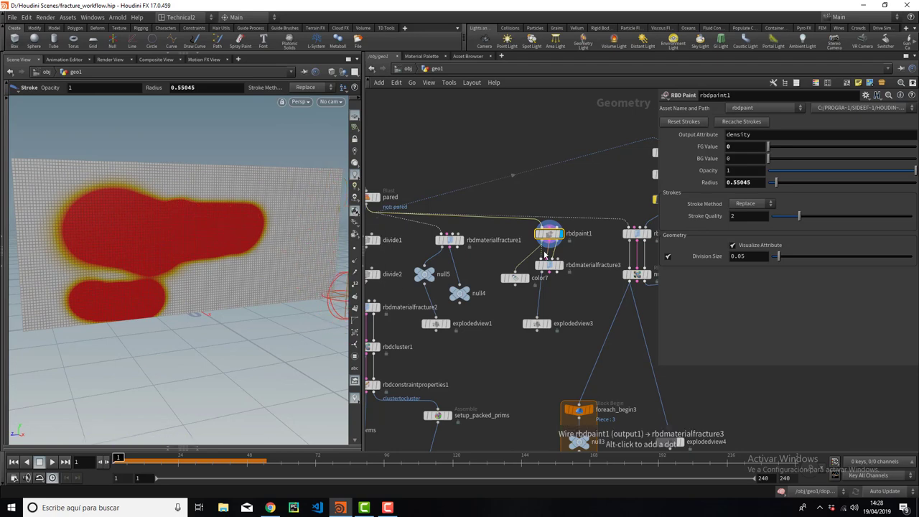
key(Escape)
mouse_move(141, 266)
mouse_down()
mouse_move(213, 257)
mouse_move(238, 242)
mouse_up()
key(Return)
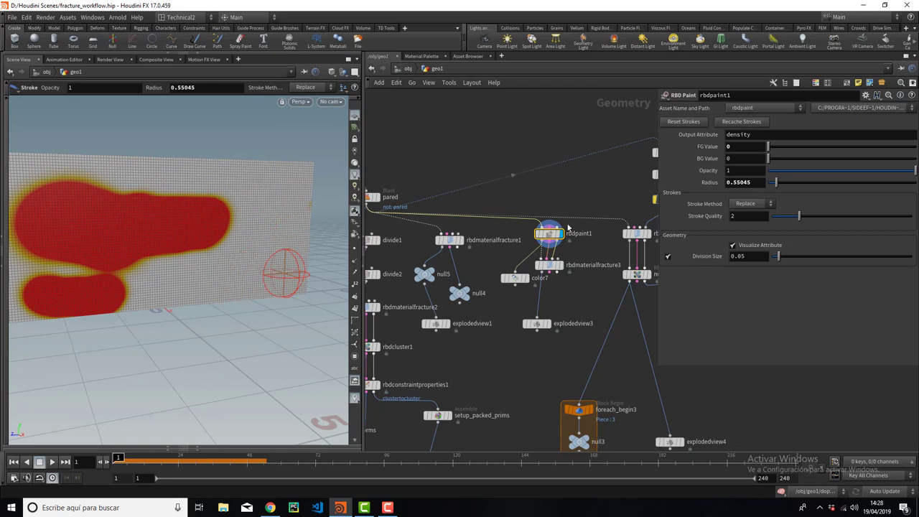
drag(495, 155, 547, 141)
Step: Add an RBD Paint node rbdpaint2 fed by pared, then show color7's density ramp
key(Tab)
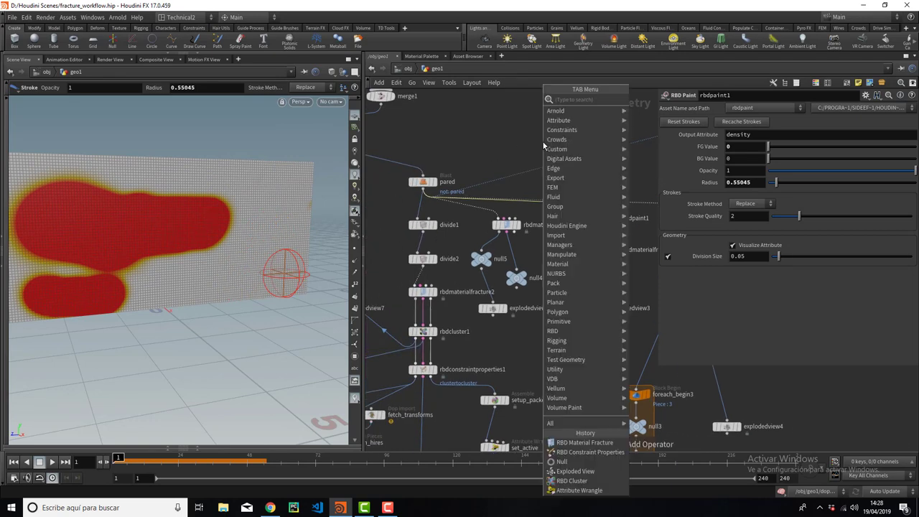
text(rbd)
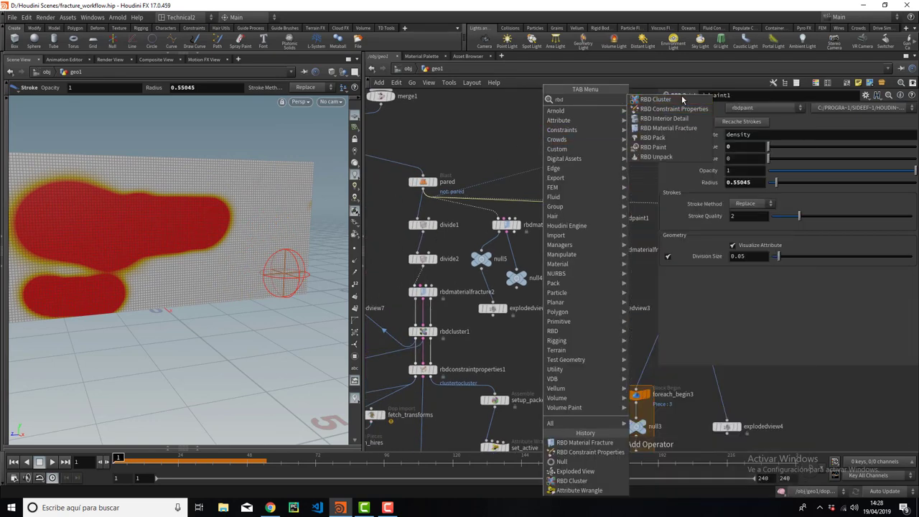
click(667, 148)
click(527, 137)
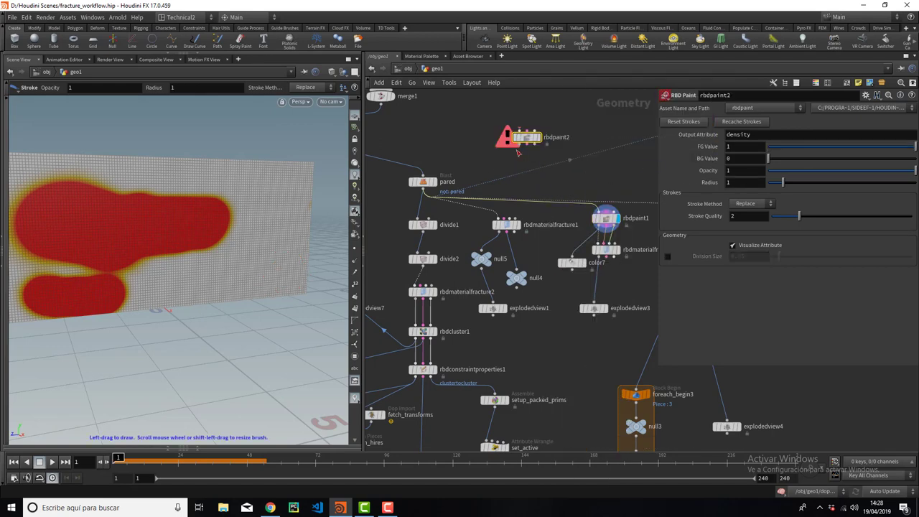
click(424, 189)
click(522, 132)
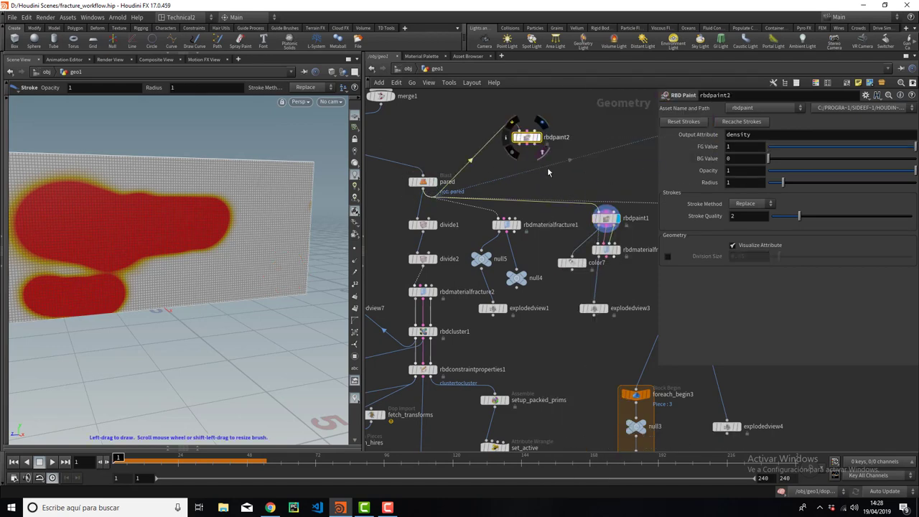
drag(571, 263, 556, 264)
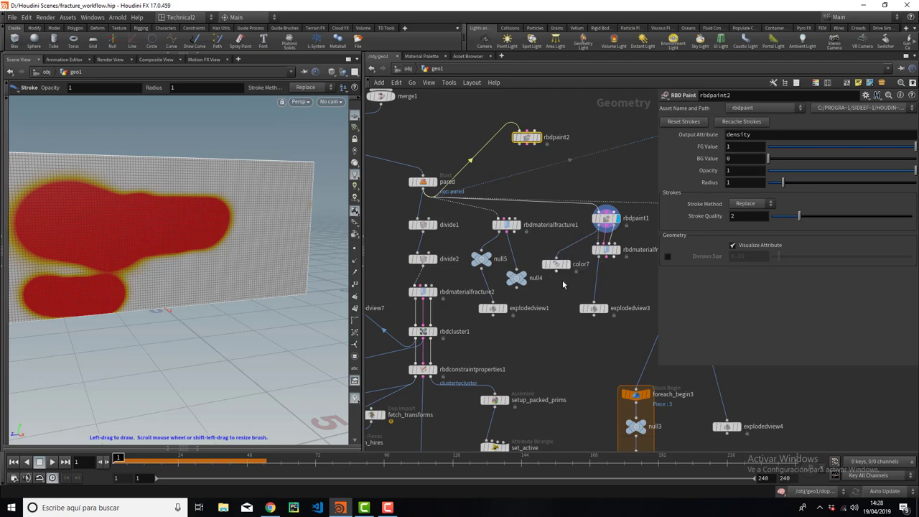
click(555, 264)
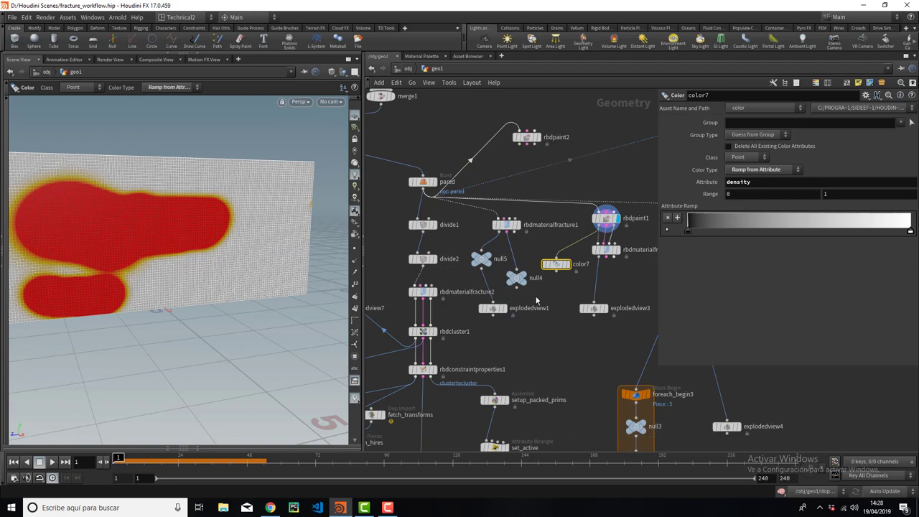
Step: Display color7's red density patches on the white wall, then show rbdpaint1's paint settings
drag(555, 264, 555, 254)
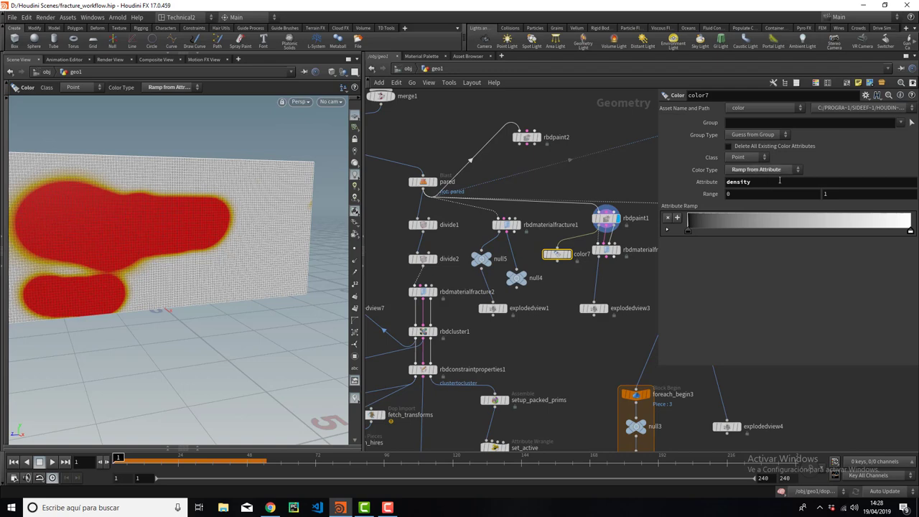
click(568, 254)
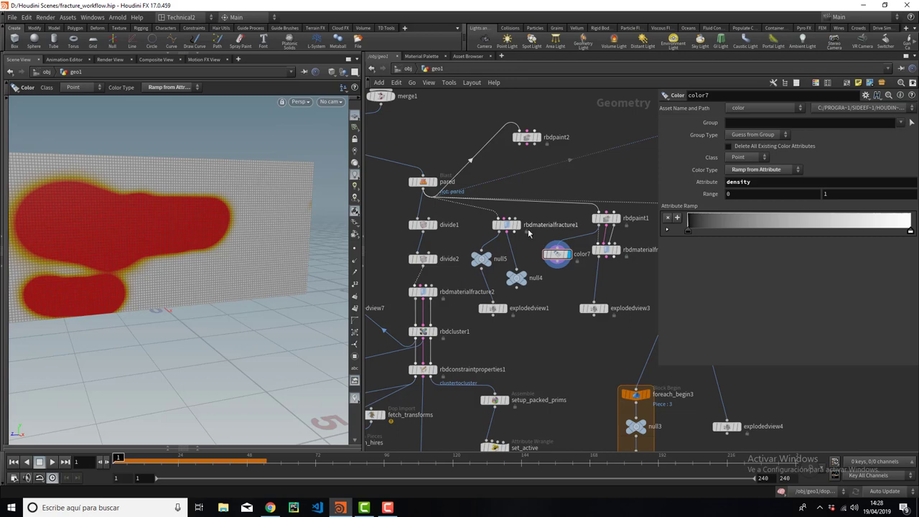
key(Escape)
mouse_move(176, 205)
mouse_down()
mouse_move(190, 248)
mouse_move(283, 211)
mouse_up()
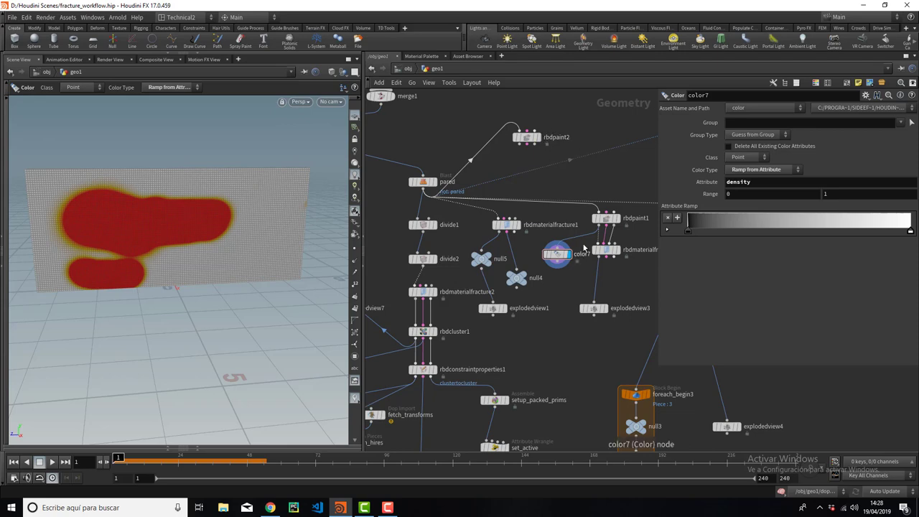
click(607, 219)
click(558, 253)
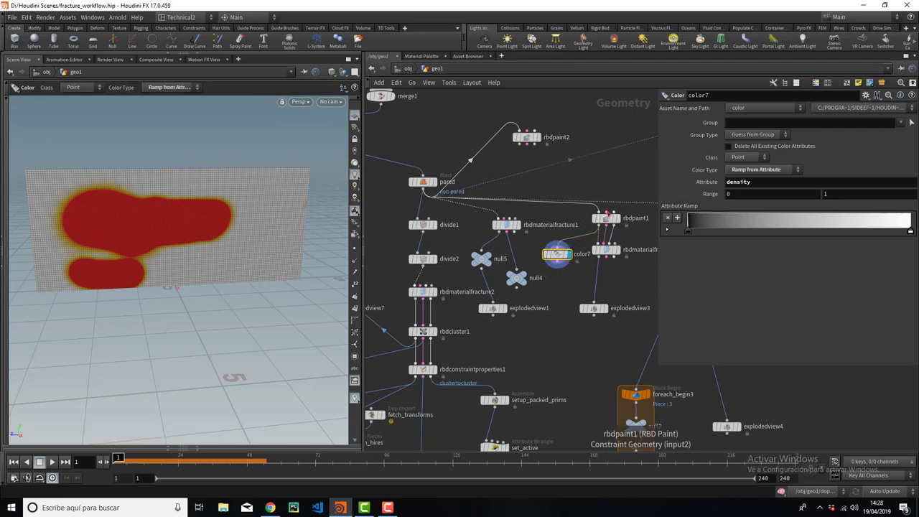
click(607, 219)
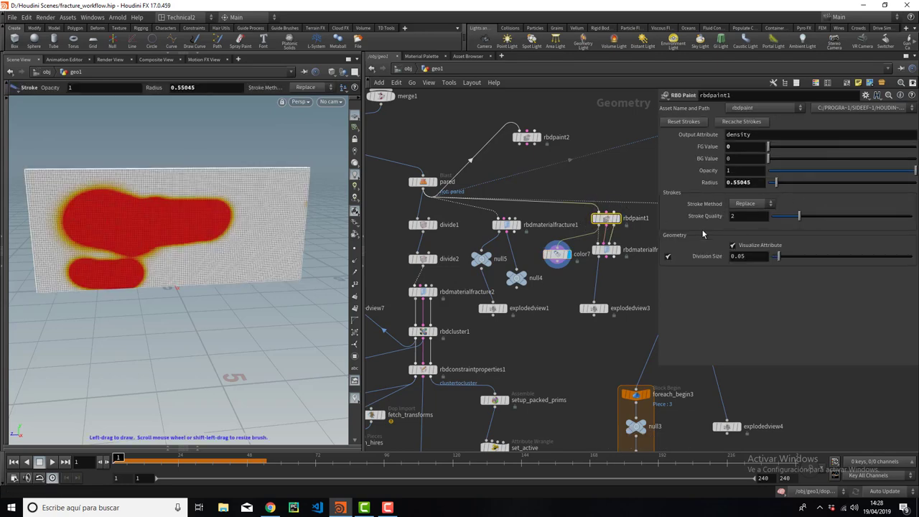
Step: Display rbdpaint1's output and toggle its Visualize Attribute density display on
click(743, 248)
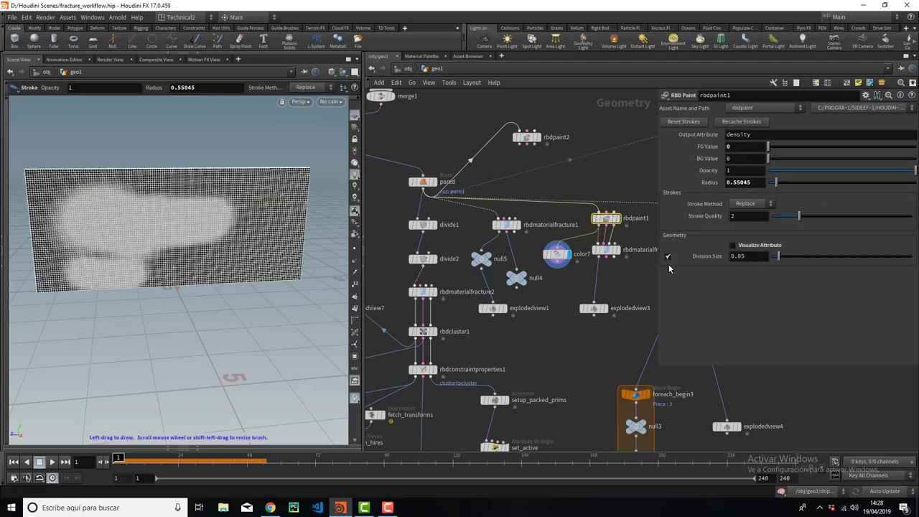
click(571, 272)
drag(262, 235, 252, 232)
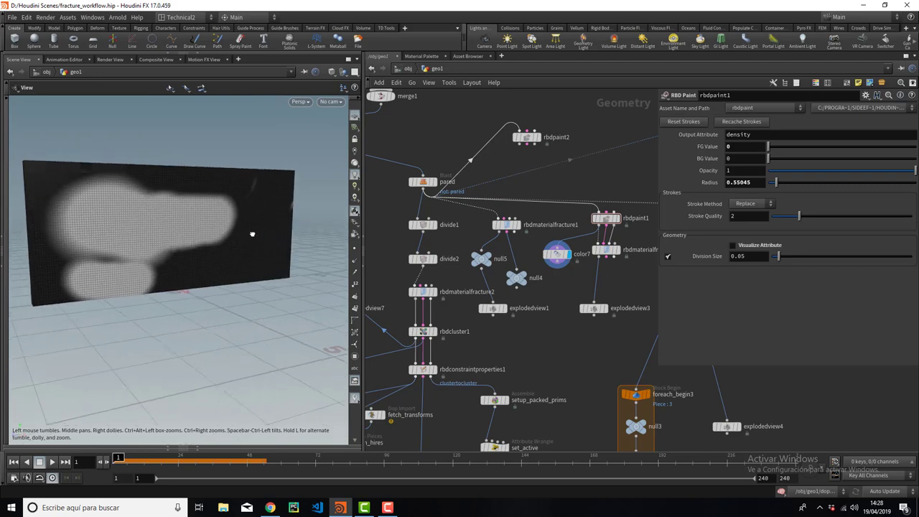
key(Return)
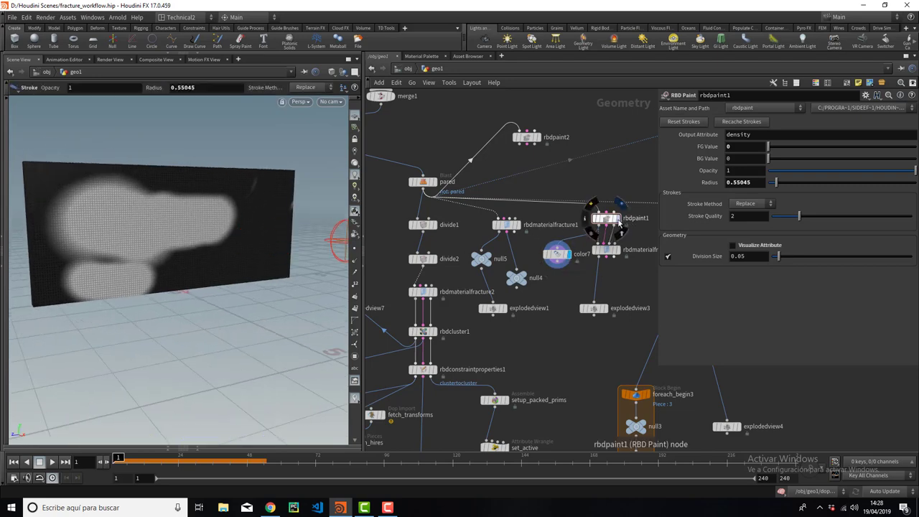
click(617, 219)
click(756, 247)
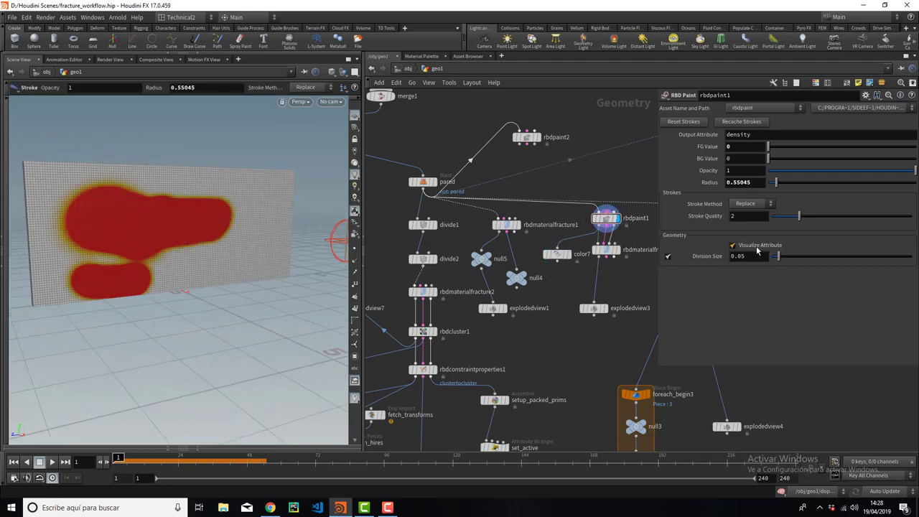
click(755, 248)
click(755, 247)
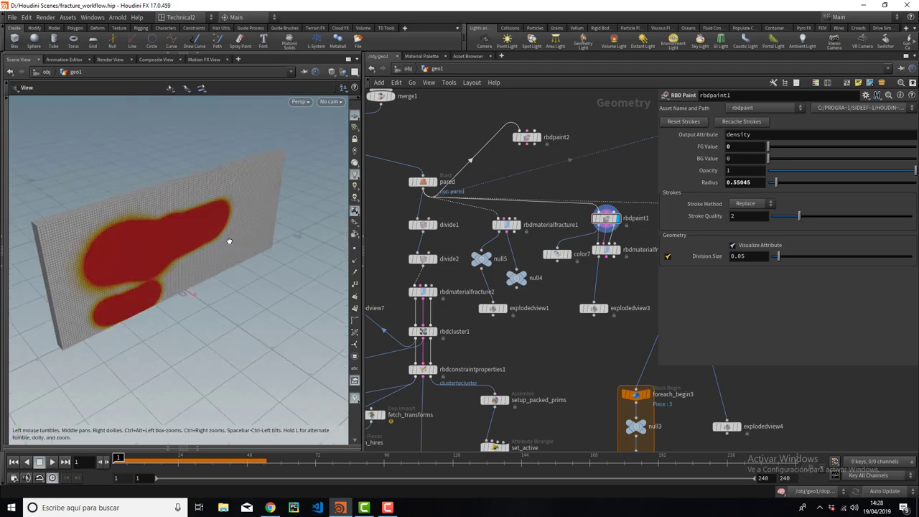
Step: Paint strokes joining the two red blobs and display color7's density result
drag(232, 206, 225, 242)
alt+drag(287, 205, 230, 215)
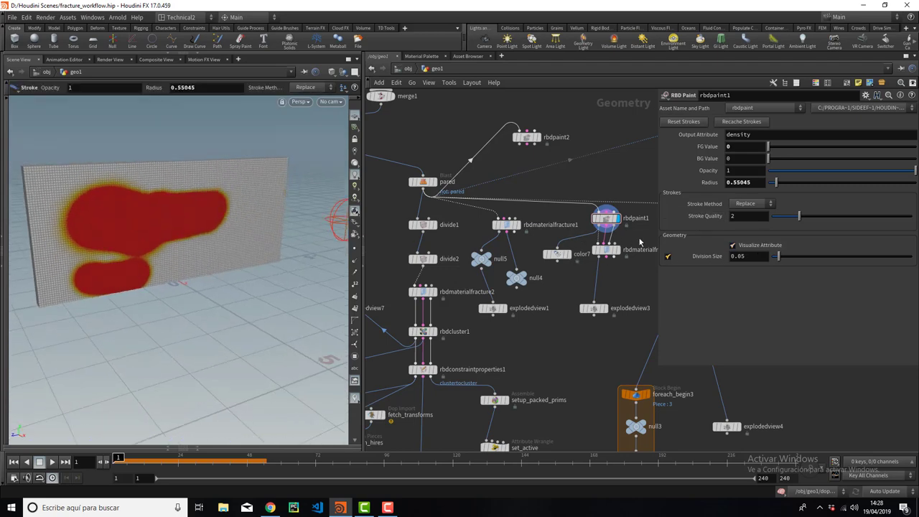
click(558, 255)
drag(776, 184, 652, 183)
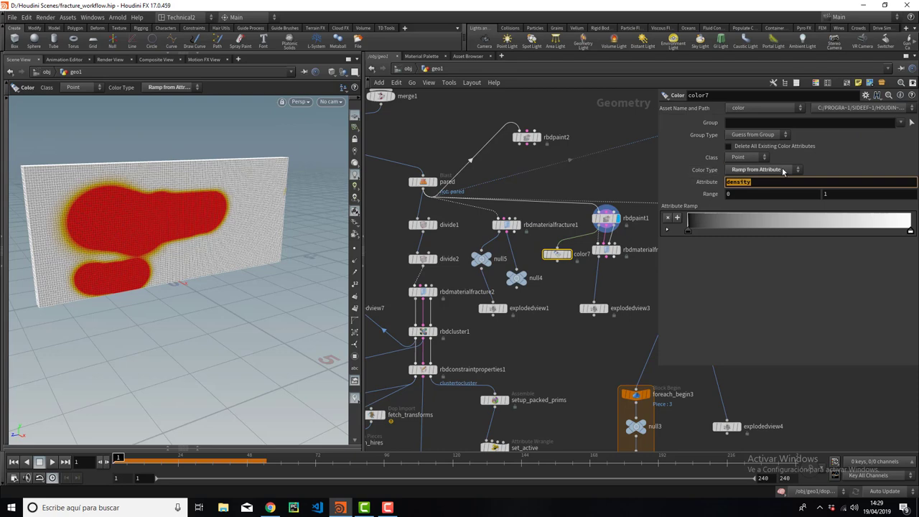
click(567, 254)
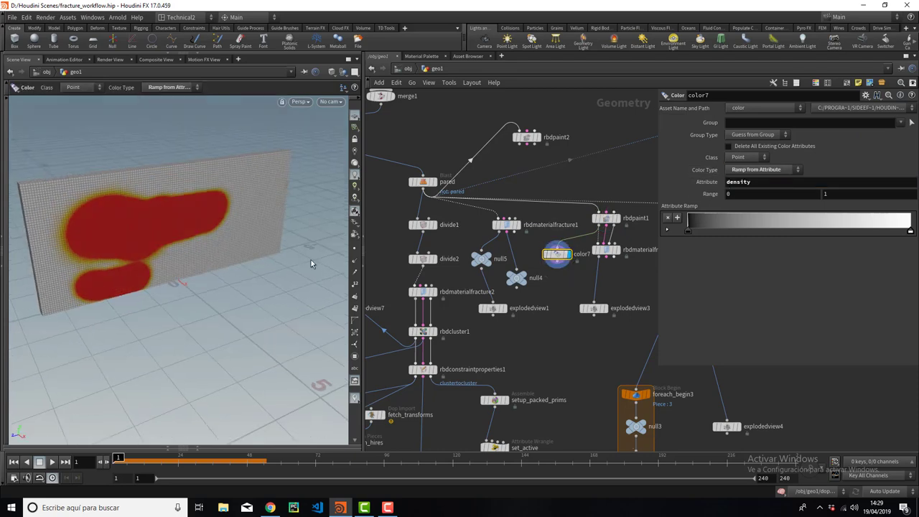
Step: Show rbdpaint1's density as greyscale and set the FG Value to 1
click(607, 218)
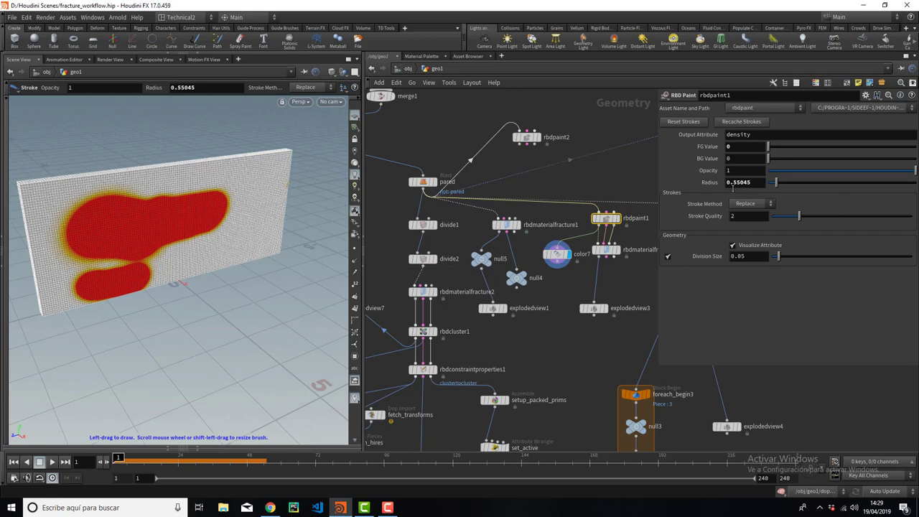
click(749, 249)
key(Escape)
mouse_move(205, 215)
mouse_down()
mouse_move(205, 271)
mouse_move(191, 252)
mouse_up()
key(Return)
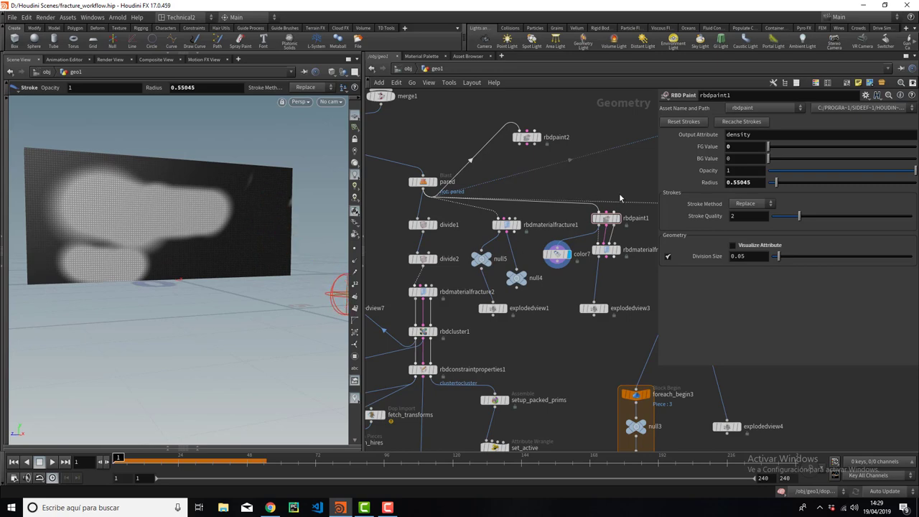
drag(635, 177, 595, 237)
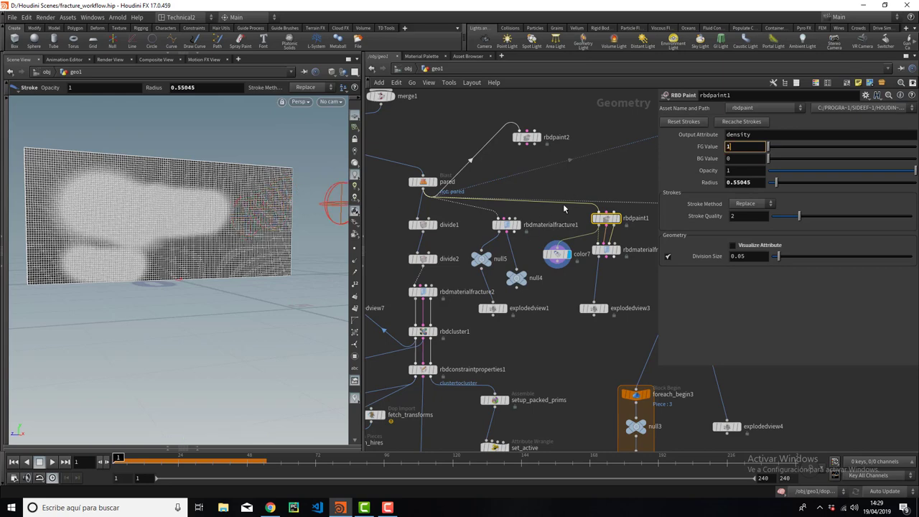
text(1)
key(Return)
Step: Paint another density blob and dab on the wall with density visualized
alt+drag(284, 219, 242, 246)
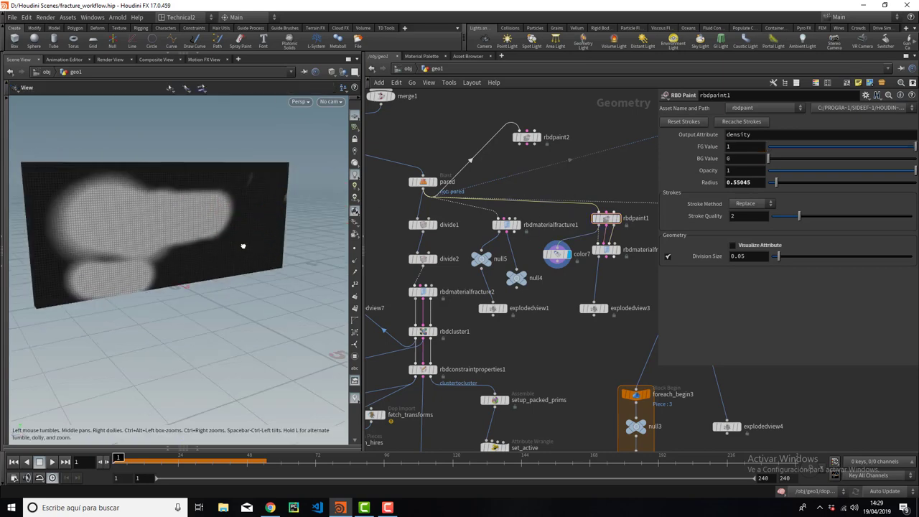
click(619, 219)
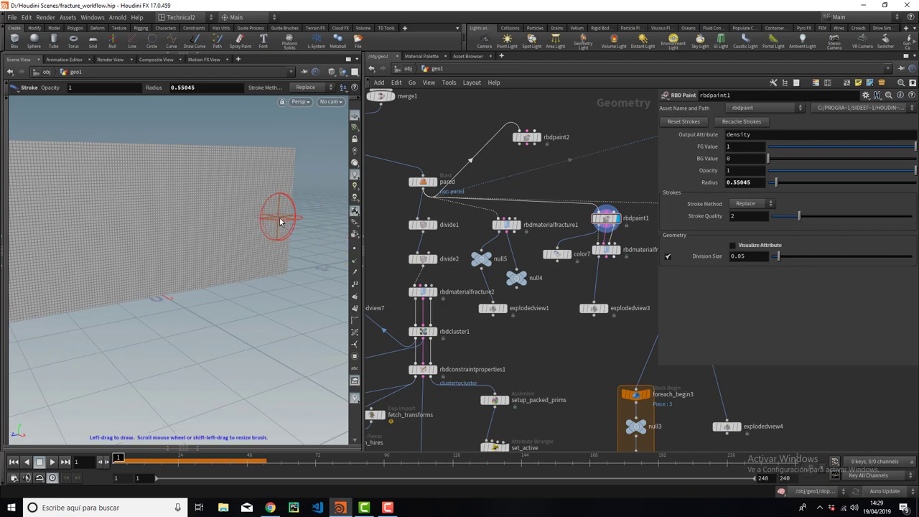
click(733, 246)
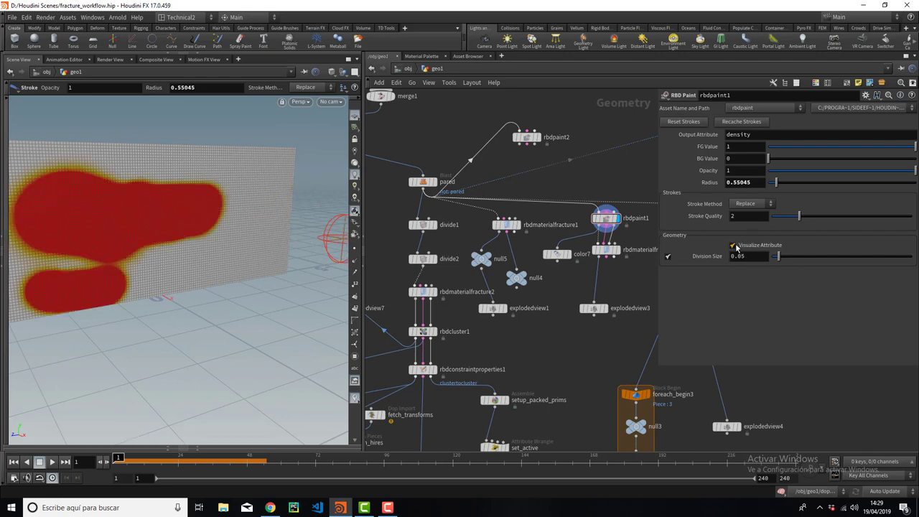
mouse_move(268, 256)
alt+mouse_down()
mouse_move(222, 254)
mouse_move(261, 205)
mouse_move(251, 261)
alt+mouse_up()
click(248, 253)
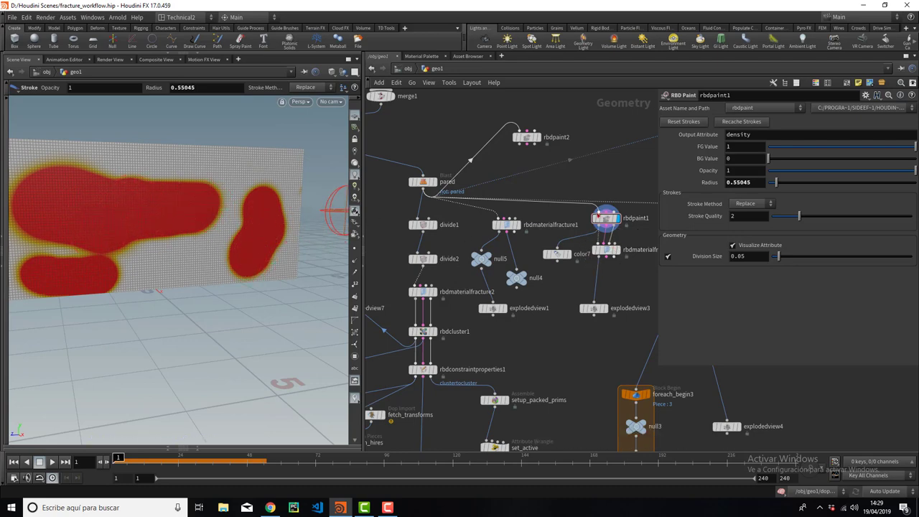
mouse_move(606, 218)
click(617, 249)
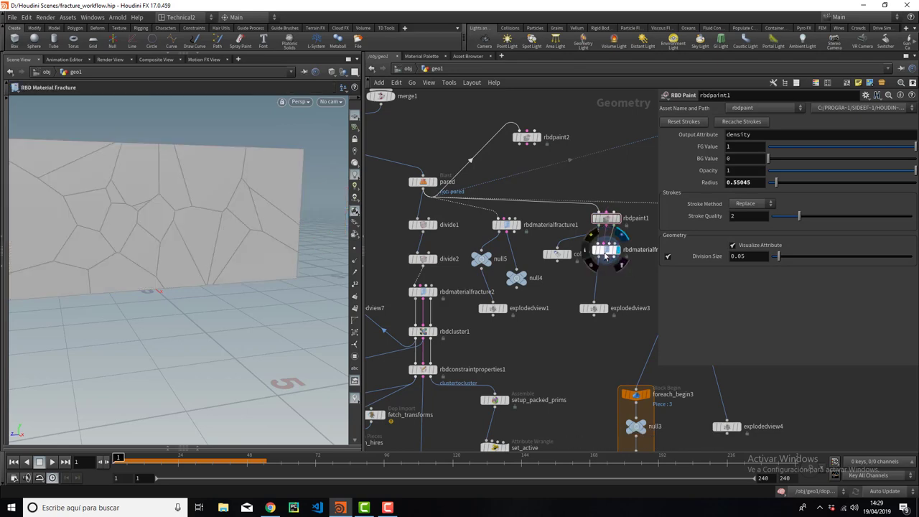
Step: Display the fractured wall and switch Scatter From to Volume and back to Attribute
click(605, 255)
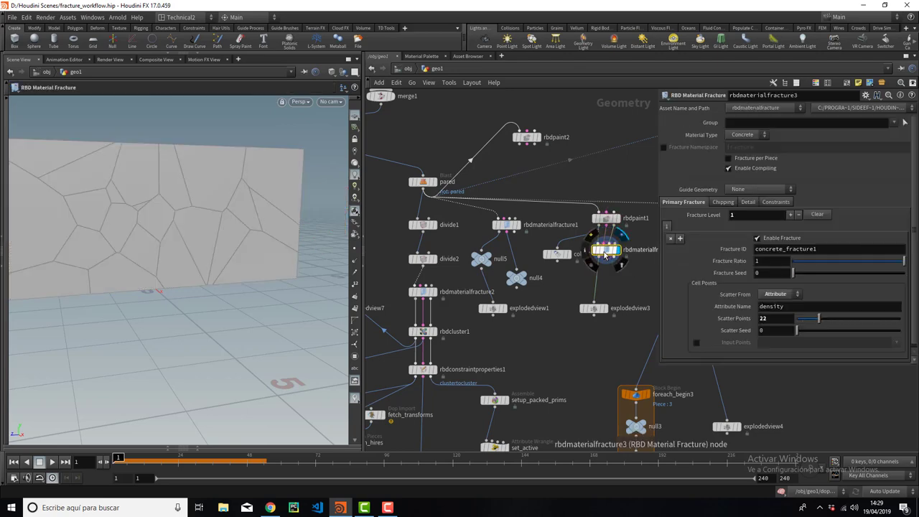
click(779, 290)
click(775, 300)
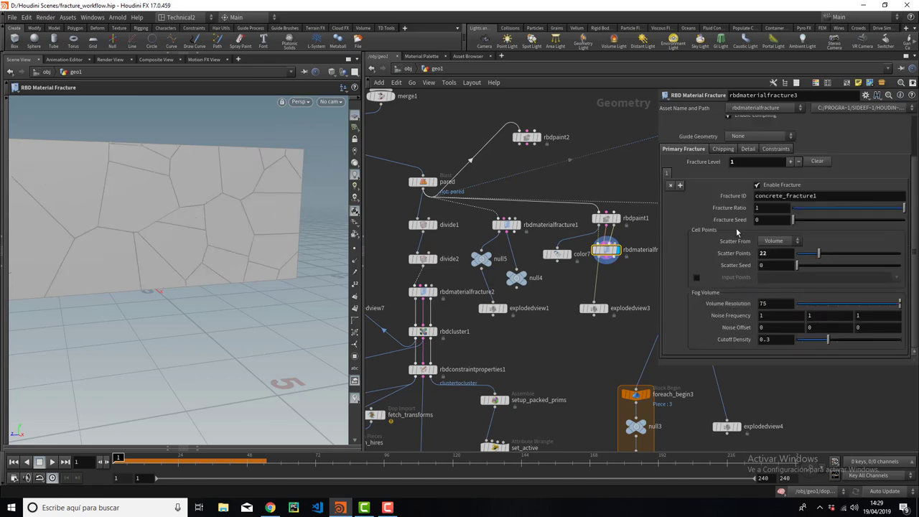
click(779, 241)
click(776, 244)
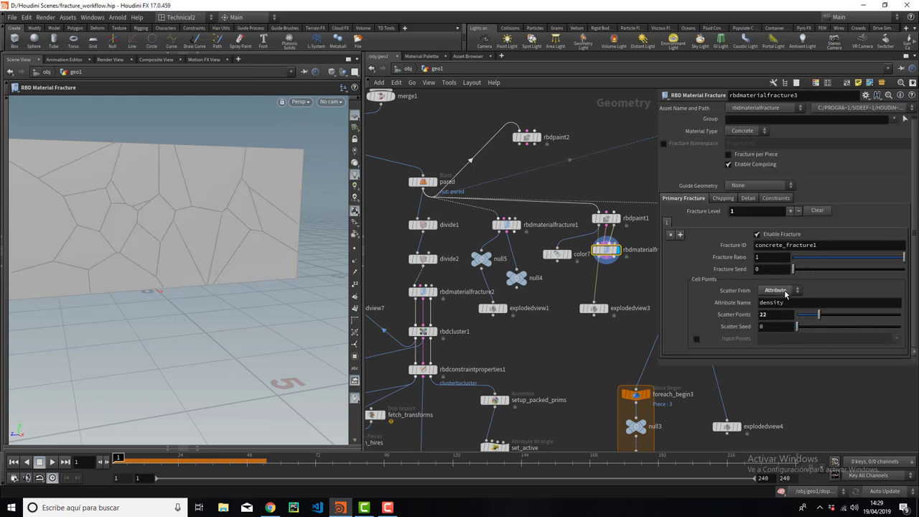
Step: Check rbdpaint1's density output attribute and review rbdmaterialfracture3 on the fractured wall
click(607, 216)
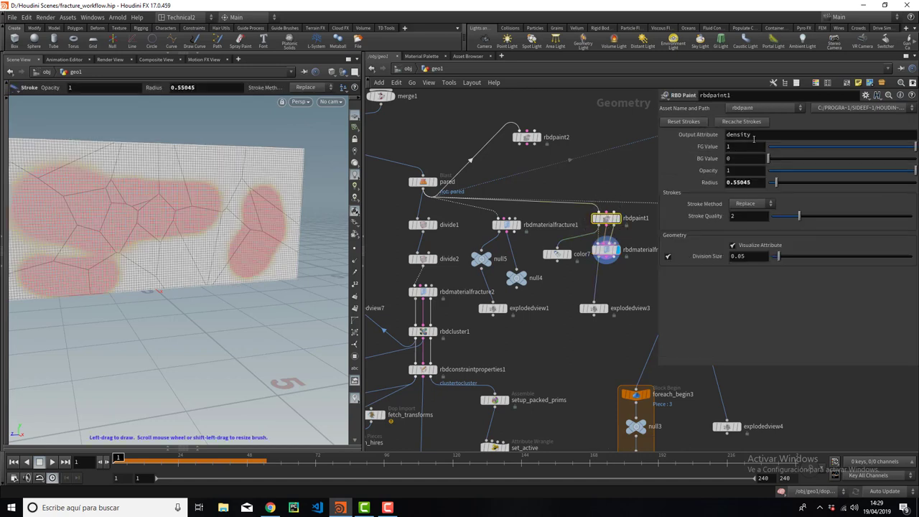
drag(716, 134, 717, 135)
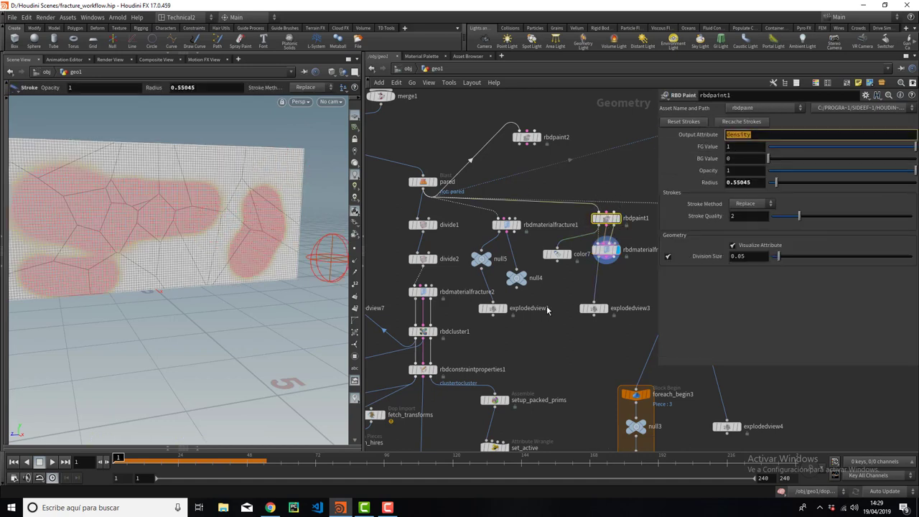
click(607, 250)
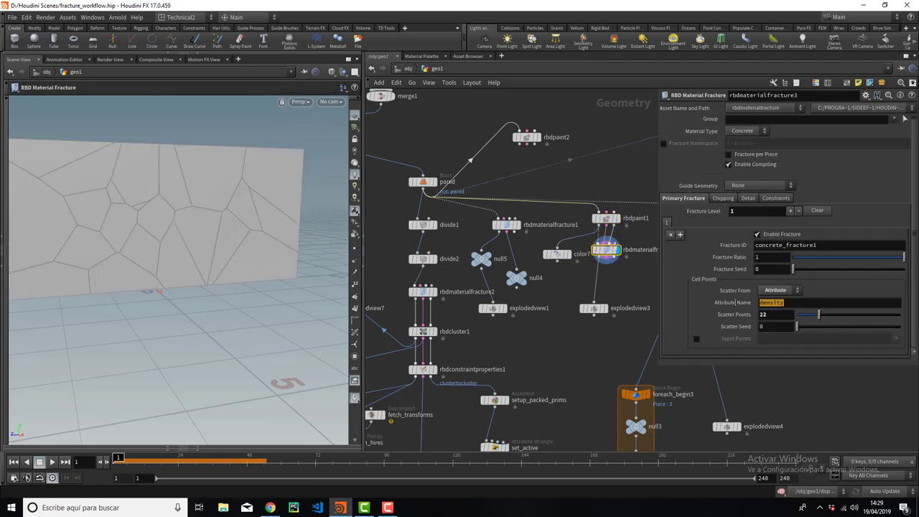
click(773, 314)
mouse_move(216, 189)
alt+mouse_down()
mouse_move(232, 216)
mouse_move(202, 216)
alt+mouse_up()
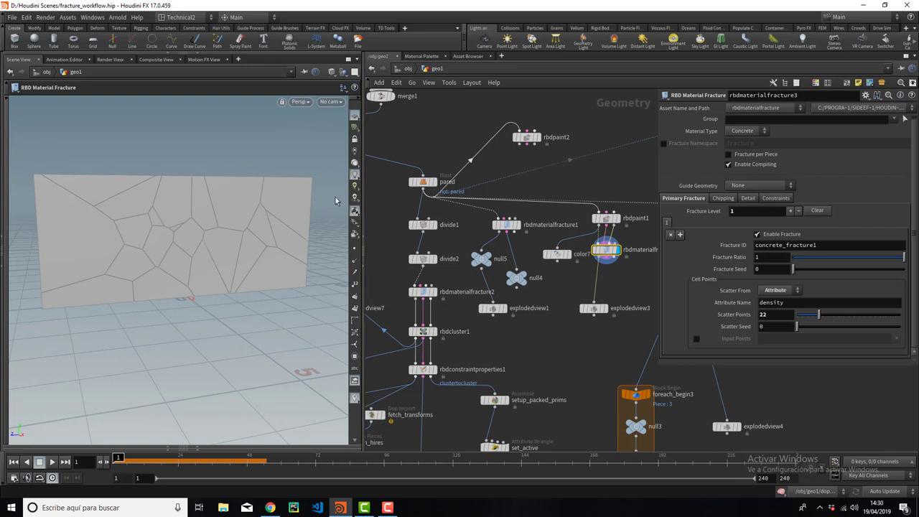
drag(605, 249, 605, 259)
Step: Compare painted density with the fracture result, ending on rbdpaint1's red density blobs
click(616, 218)
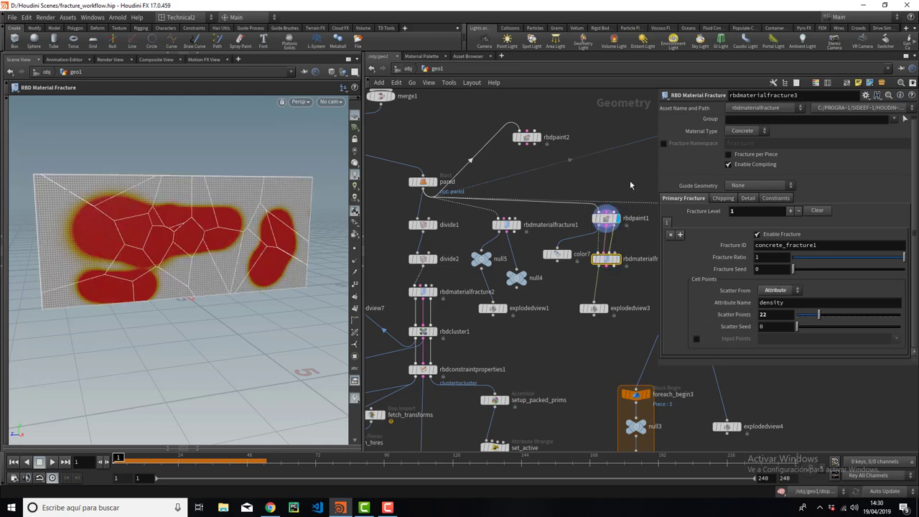
click(607, 218)
click(751, 247)
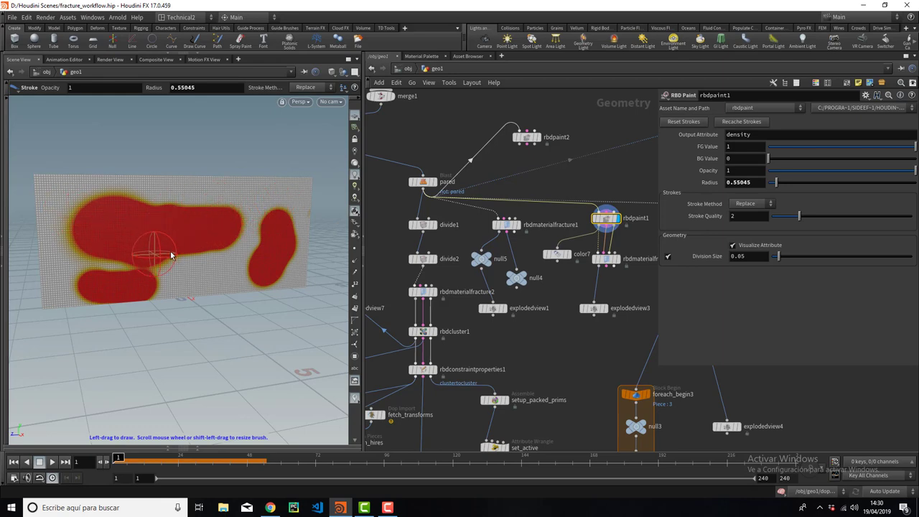
click(606, 261)
mouse_move(606, 259)
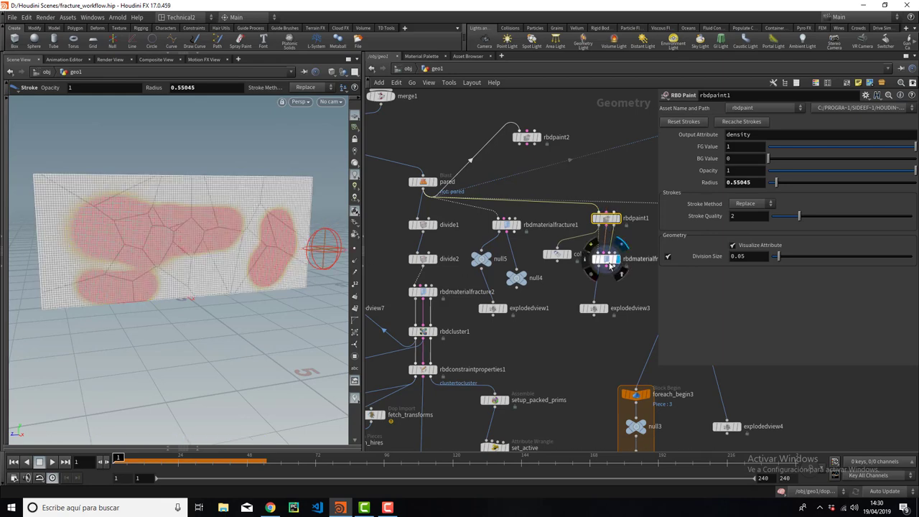
click(607, 260)
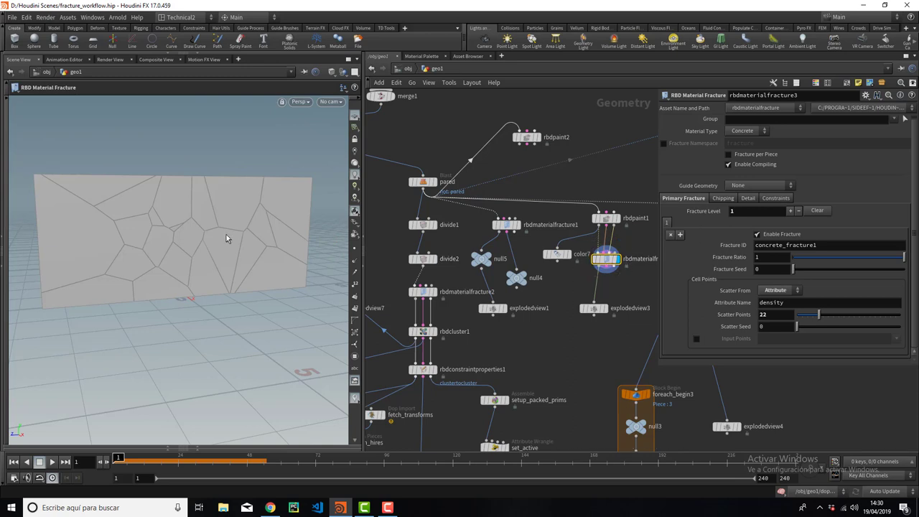
mouse_move(226, 234)
alt+mouse_down()
mouse_move(205, 263)
mouse_move(182, 233)
alt+mouse_up()
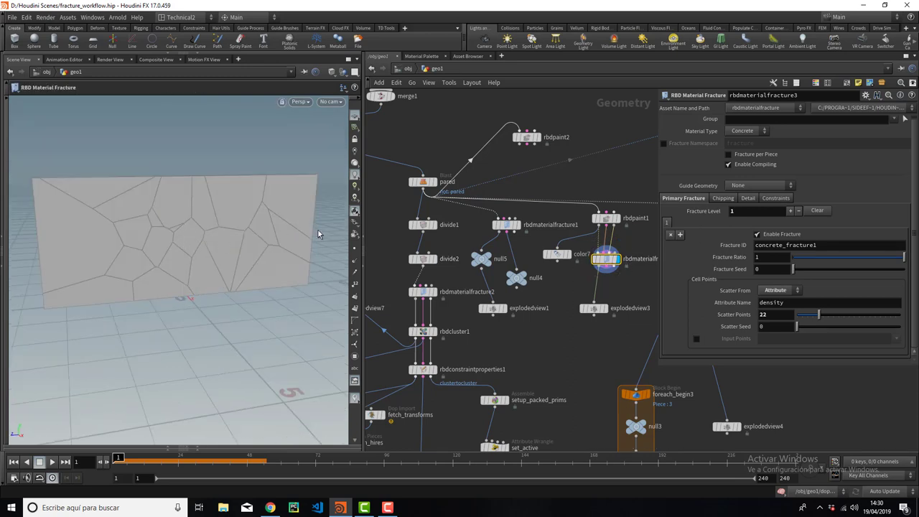
click(609, 220)
click(617, 221)
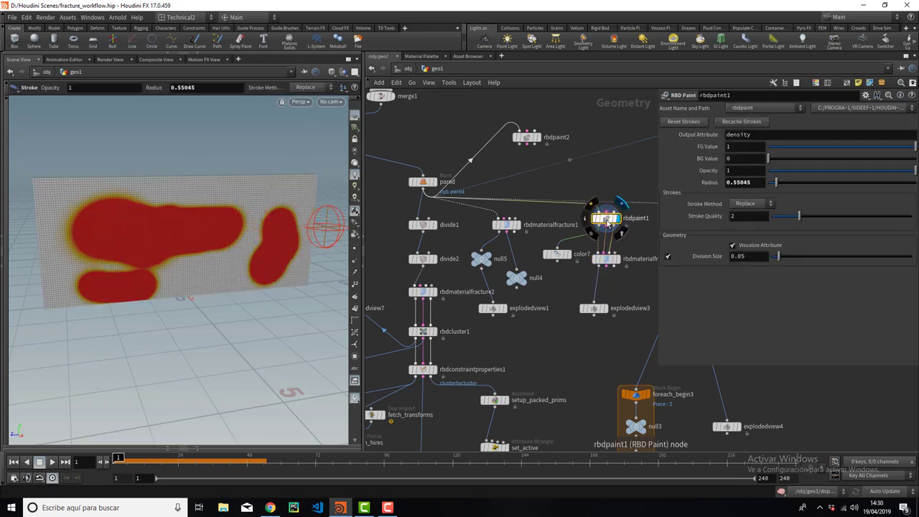
Step: Set FG Value to 0 and erase most of the painted density on the wall
click(755, 146)
text(0)
key(Return)
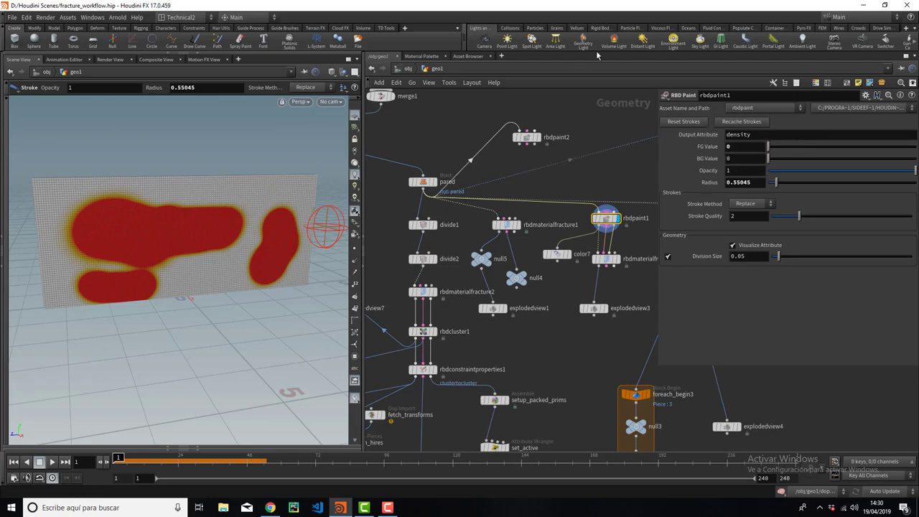
mouse_move(297, 261)
mouse_down()
mouse_move(282, 190)
mouse_move(287, 257)
mouse_move(212, 211)
mouse_move(252, 255)
mouse_up()
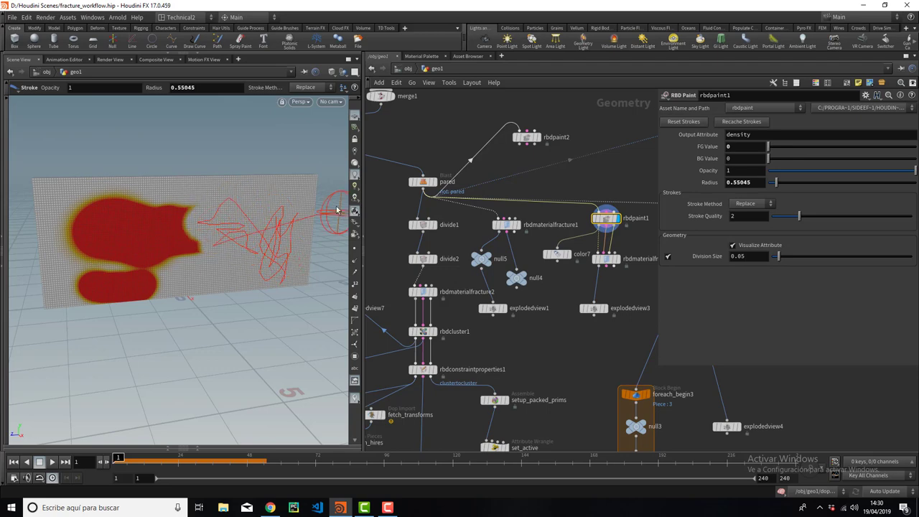
mouse_move(331, 194)
alt+mouse_down()
mouse_move(275, 247)
mouse_move(194, 244)
mouse_move(134, 304)
mouse_move(180, 194)
mouse_move(122, 281)
mouse_move(172, 239)
mouse_move(168, 263)
mouse_move(82, 277)
mouse_move(168, 256)
mouse_move(186, 188)
alt+mouse_up()
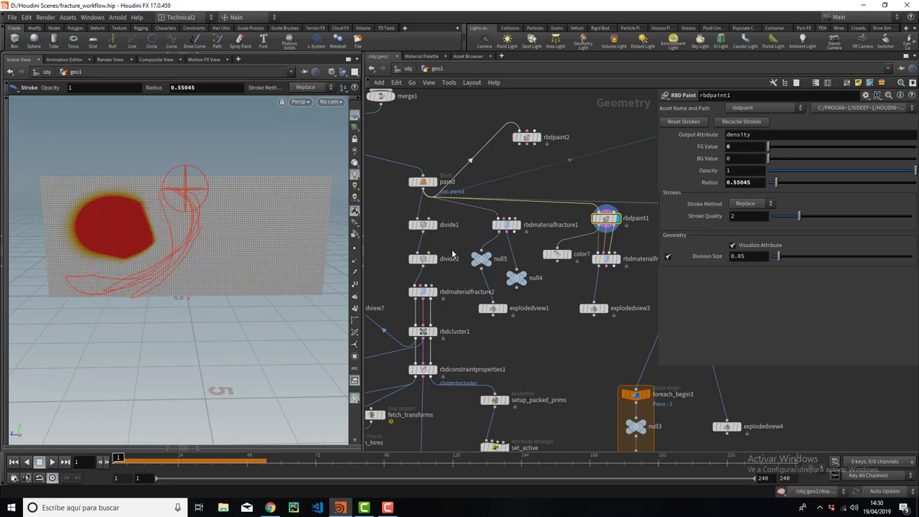
Step: Display rbdmaterialfracture3 to inspect the sparser fracture, then return to the painted density
click(616, 259)
mouse_move(257, 255)
alt+mouse_down()
mouse_move(232, 273)
mouse_move(216, 244)
alt+mouse_up()
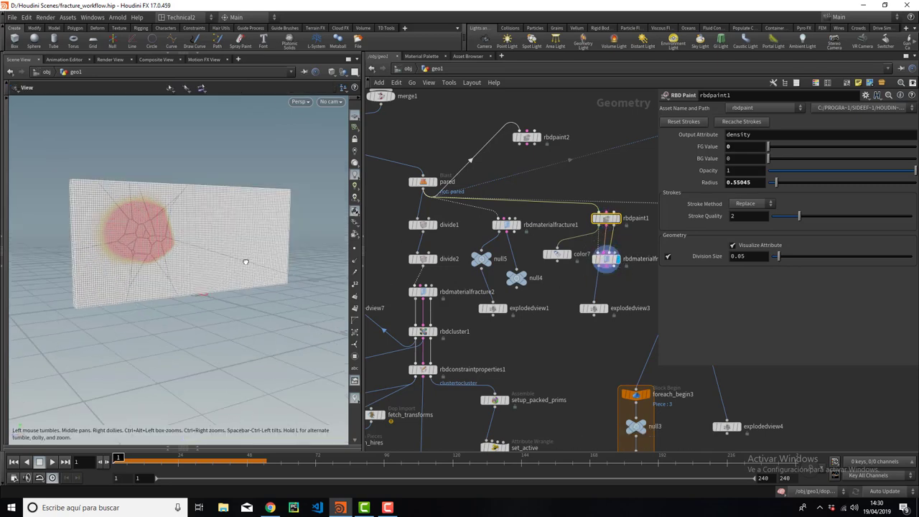
key(Return)
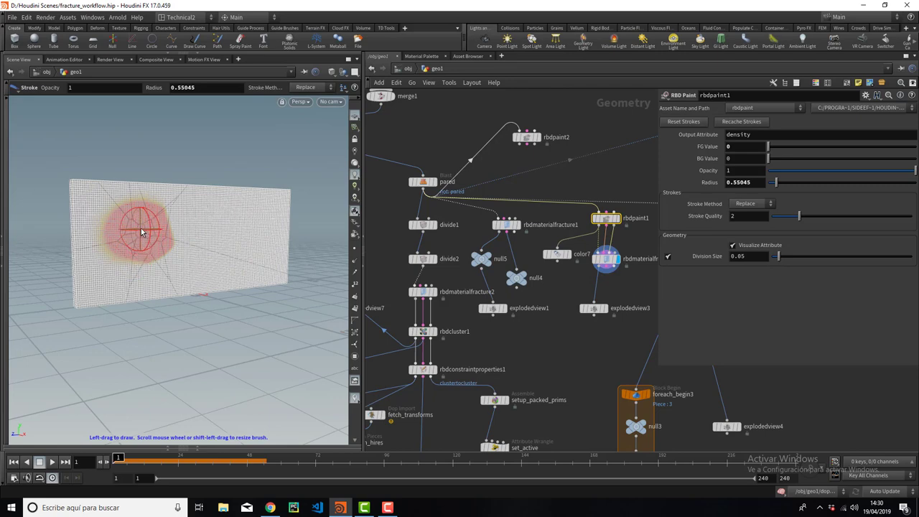
key(Escape)
drag(277, 230, 235, 251)
key(Return)
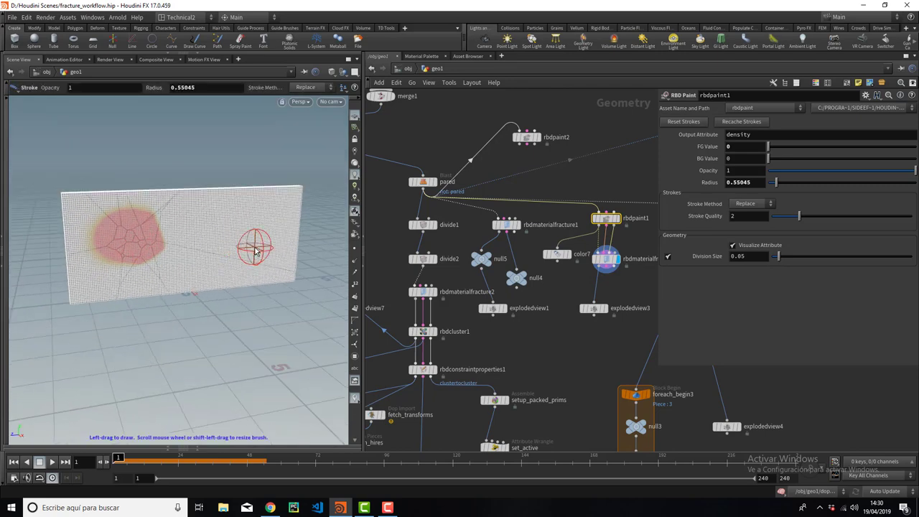
alt+drag(265, 287, 146, 230)
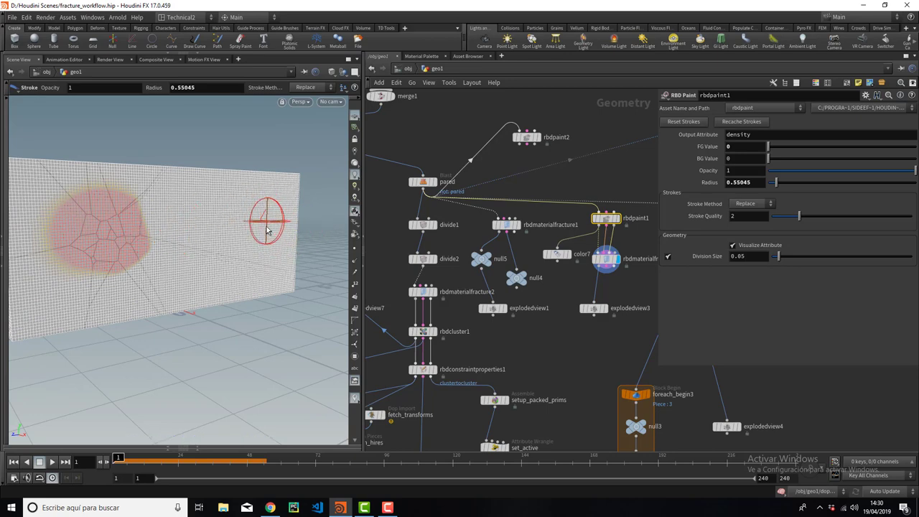
click(616, 218)
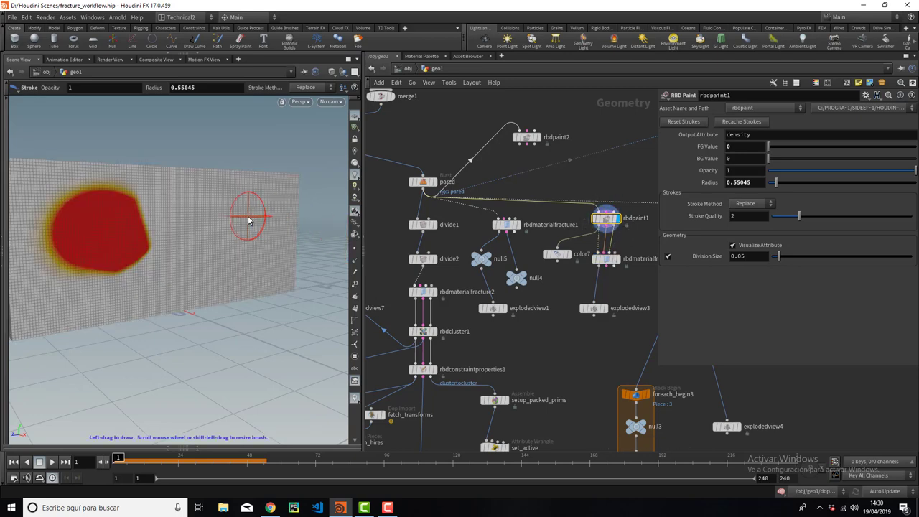
Step: Set FG Value back to 1, paint a small right-side blob, and display the refractured wall
click(746, 148)
text(1)
key(Return)
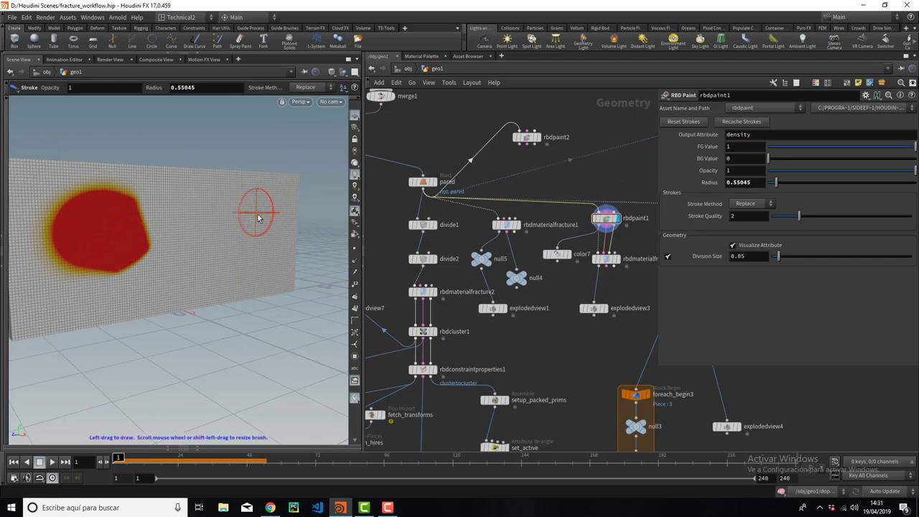
drag(257, 215, 260, 236)
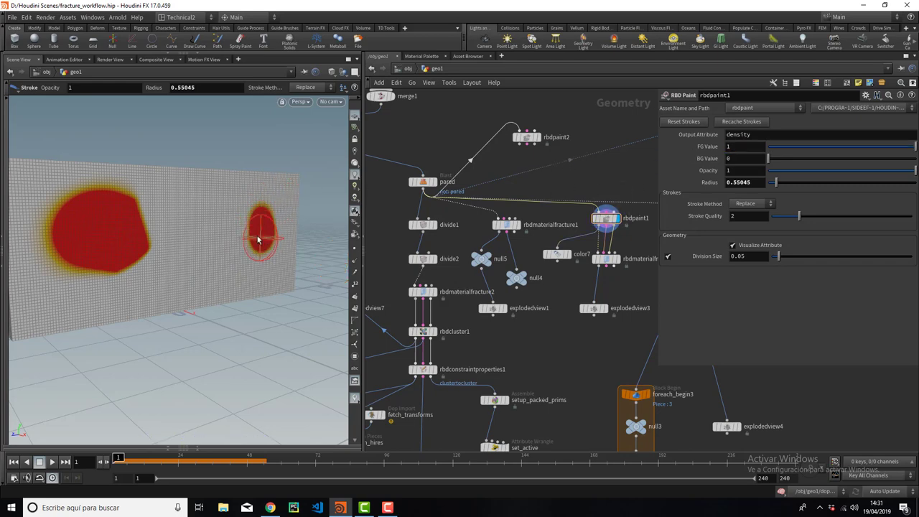
click(616, 259)
drag(234, 290, 293, 272)
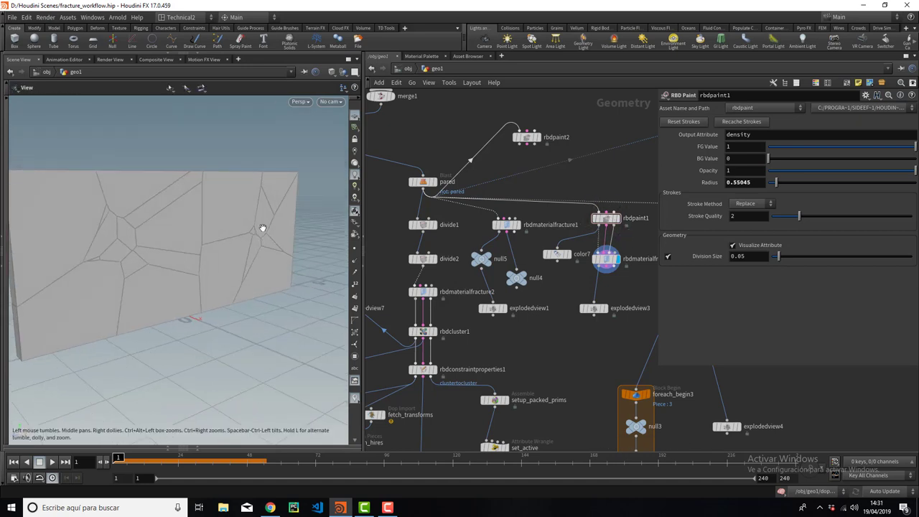
mouse_move(263, 226)
mouse_down()
mouse_move(254, 252)
mouse_move(249, 242)
mouse_up()
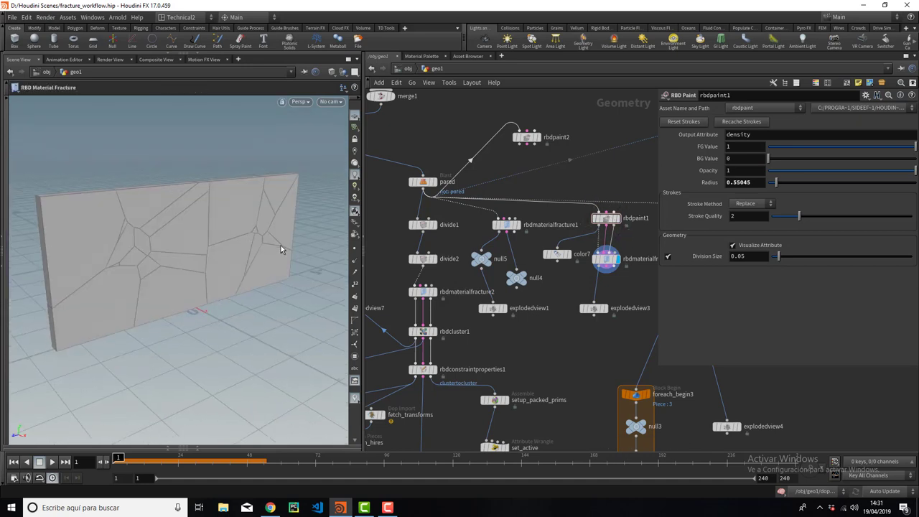
Step: Display explodedview3 to see the fractured wall as separated pieces
click(593, 308)
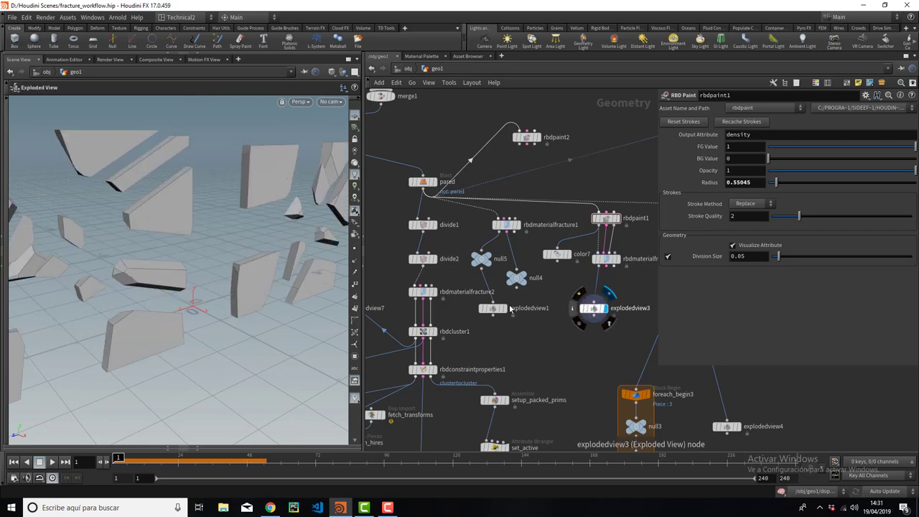
mouse_move(139, 242)
mouse_down()
mouse_move(204, 239)
mouse_move(221, 269)
mouse_up()
scroll(543, 299, down, 3)
scroll(603, 257, up, 3)
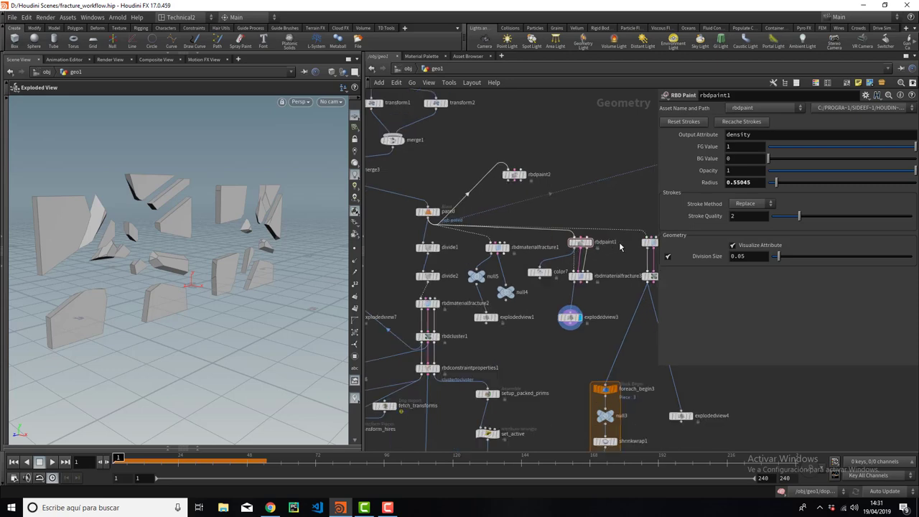
Step: Select rbdmaterialfracture3 and rbdpaint1 to inspect the painted density, then deselect
click(571, 285)
middle_drag(600, 313, 524, 303)
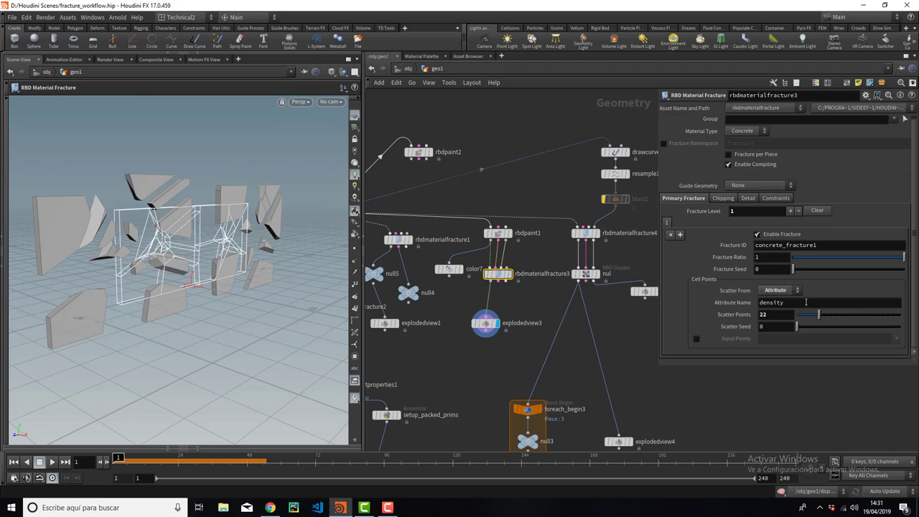
click(505, 234)
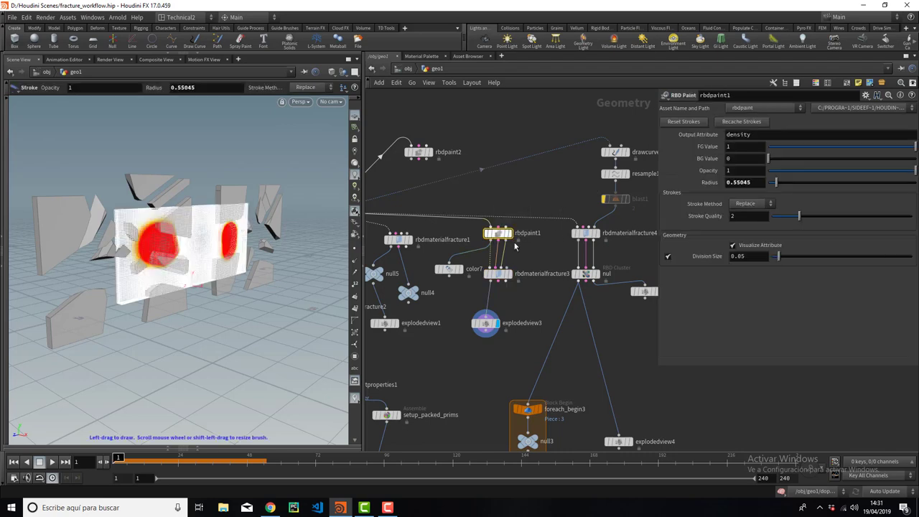
click(537, 303)
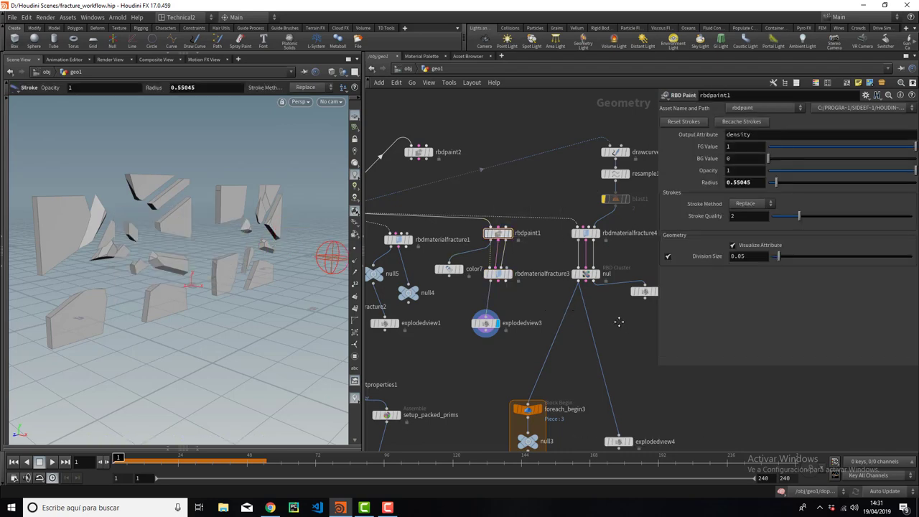
middle_drag(619, 322, 542, 290)
scroll(597, 218, down, 2)
scroll(579, 228, down, 2)
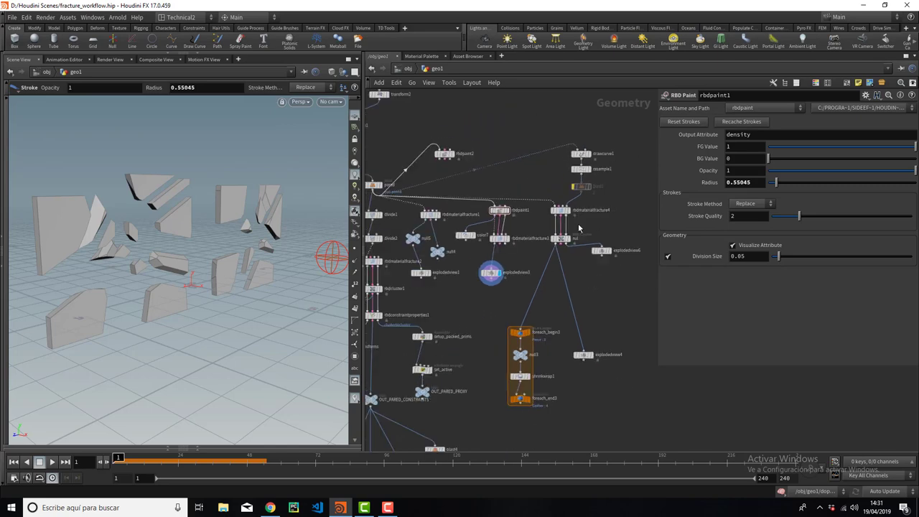
scroll(580, 213, up, 2)
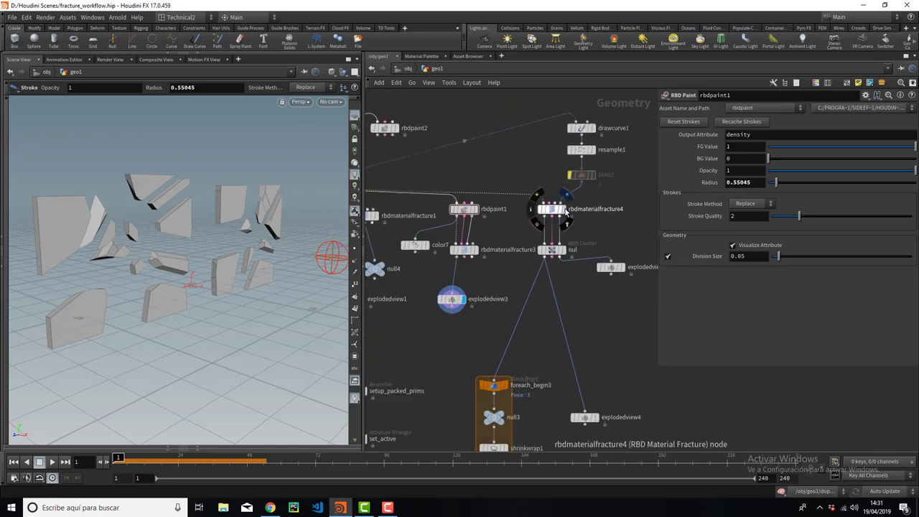
Step: Display and select the RBD Cluster node to view the wall's colour-coded clusters
click(566, 208)
click(564, 250)
click(551, 250)
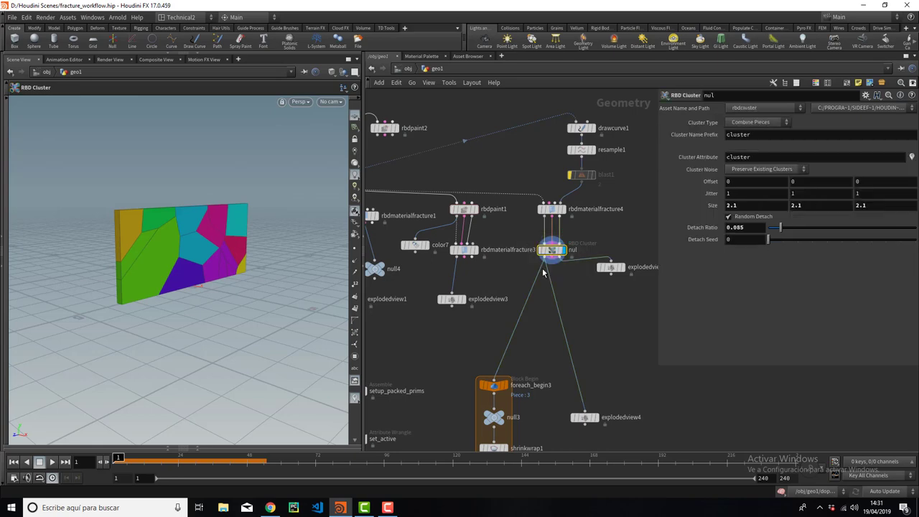
middle_drag(506, 417, 546, 303)
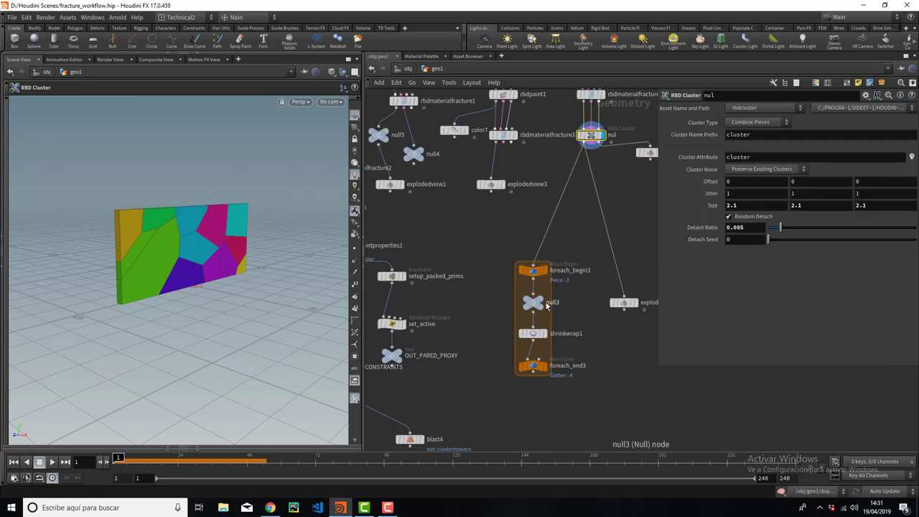
scroll(237, 246, up, 3)
mouse_move(252, 206)
mouse_down()
mouse_move(191, 252)
mouse_move(227, 199)
mouse_up()
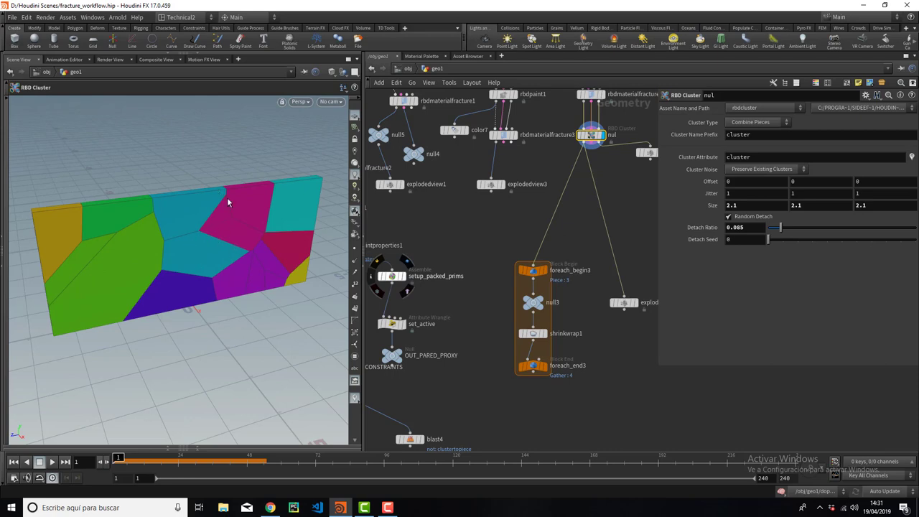
key(Escape)
mouse_move(234, 208)
mouse_down()
mouse_move(220, 213)
mouse_move(250, 202)
mouse_move(243, 191)
mouse_up()
key(Return)
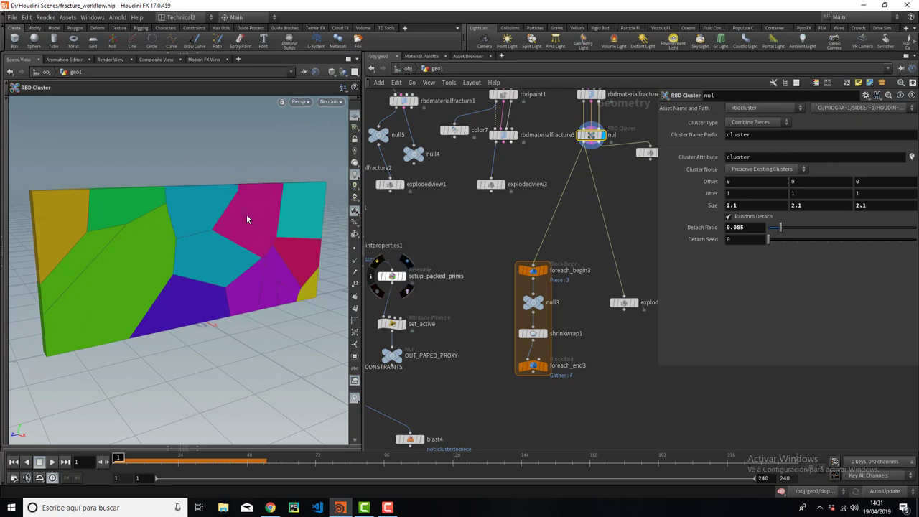
Step: Display the unfractured pared wall and centre the network near rbdmaterialfracture4
scroll(246, 219, down, 3)
scroll(598, 220, down, 2)
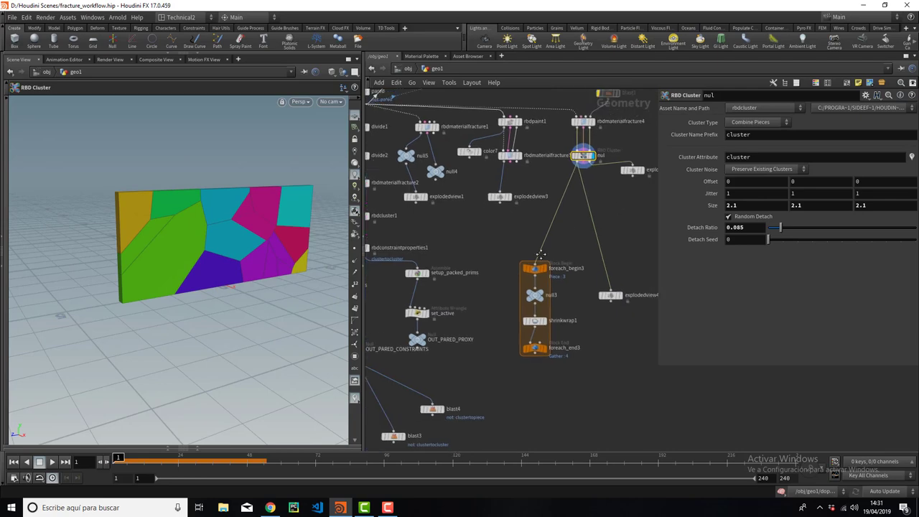
scroll(517, 263, down, 1)
mouse_move(517, 263)
middle_down()
mouse_move(668, 269)
mouse_move(583, 327)
middle_up()
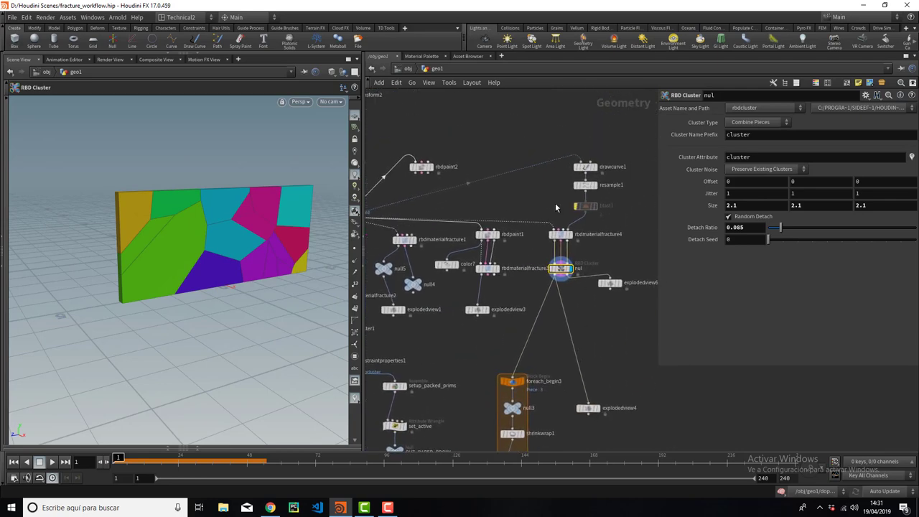
mouse_move(612, 237)
middle_down()
mouse_move(584, 194)
mouse_move(464, 198)
middle_up()
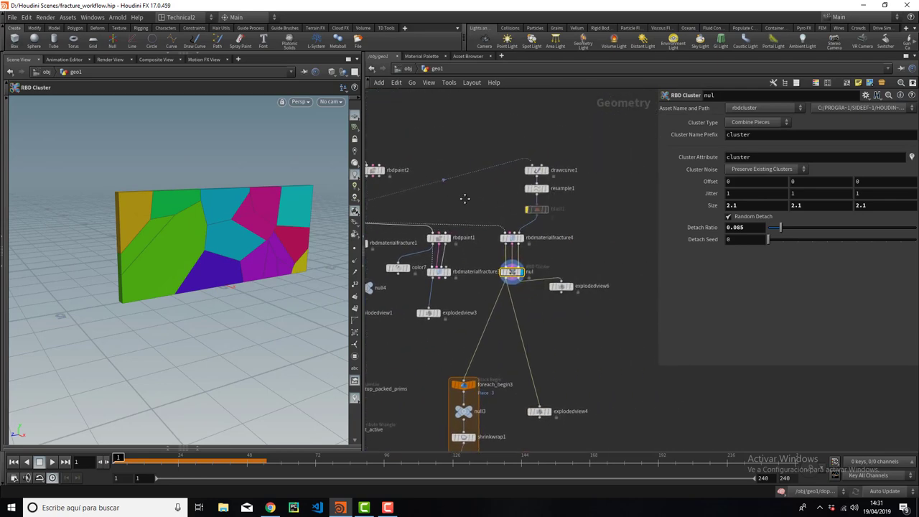
middle_drag(521, 231, 641, 233)
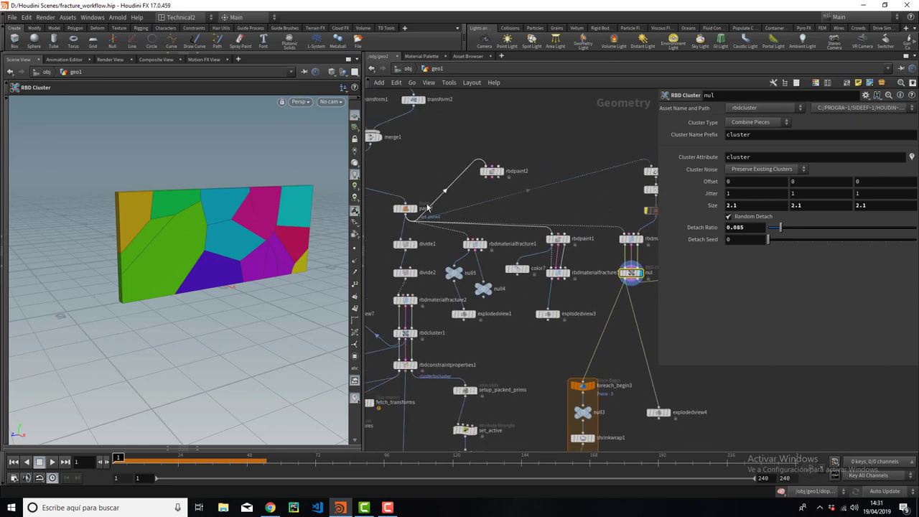
click(418, 199)
middle_drag(416, 213, 502, 208)
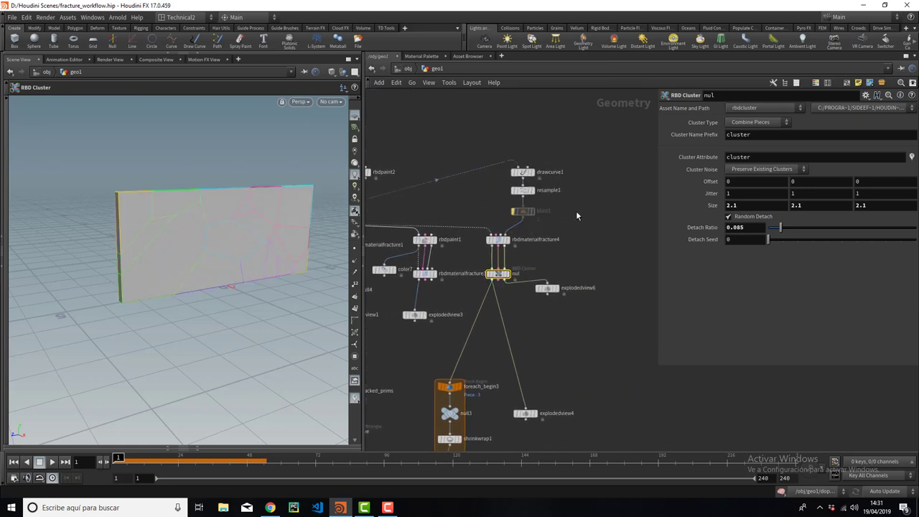
scroll(572, 209, up, 2)
middle_drag(607, 211, 584, 215)
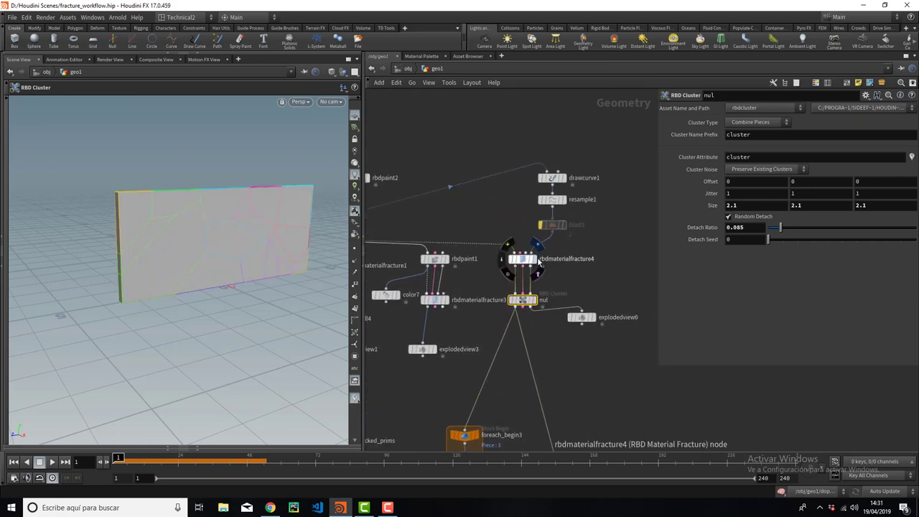
Step: Add an RBD Material Fracture node, rbdmaterialfracture7, via the 'rbd' search beside rbdmaterialfracture4
click(610, 267)
key(Tab)
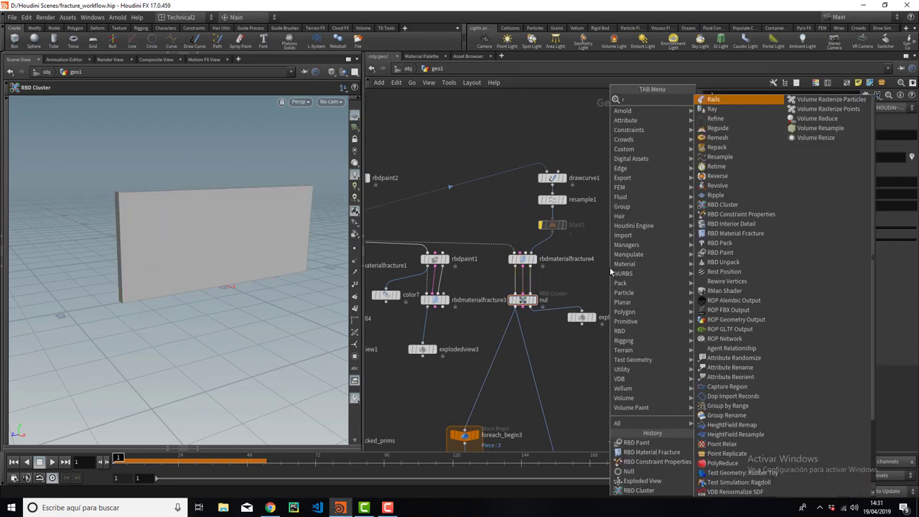
text(rbd)
click(740, 128)
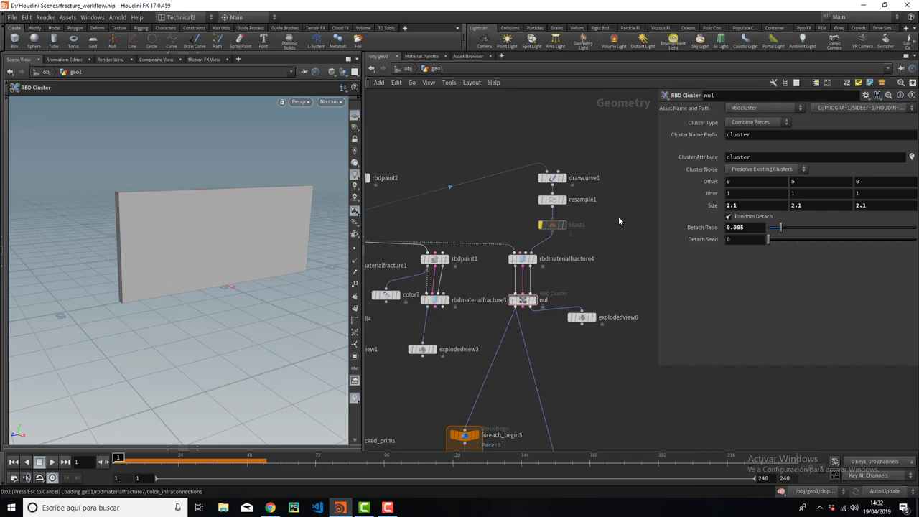
scroll(616, 250, up, 2)
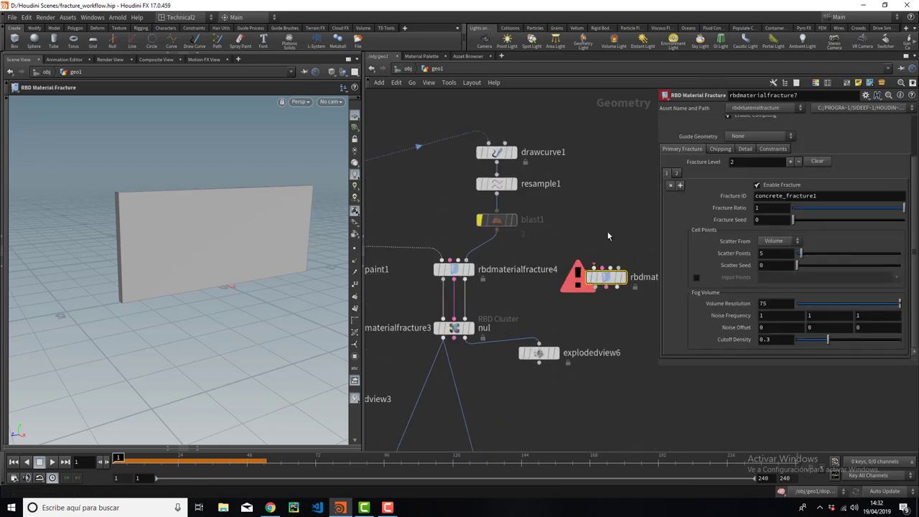
middle_drag(616, 249, 558, 237)
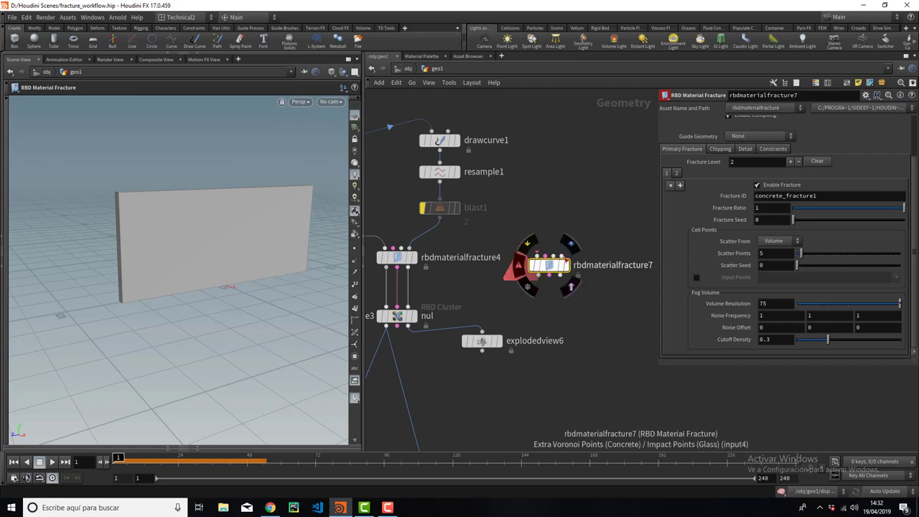
middle_drag(568, 244, 608, 221)
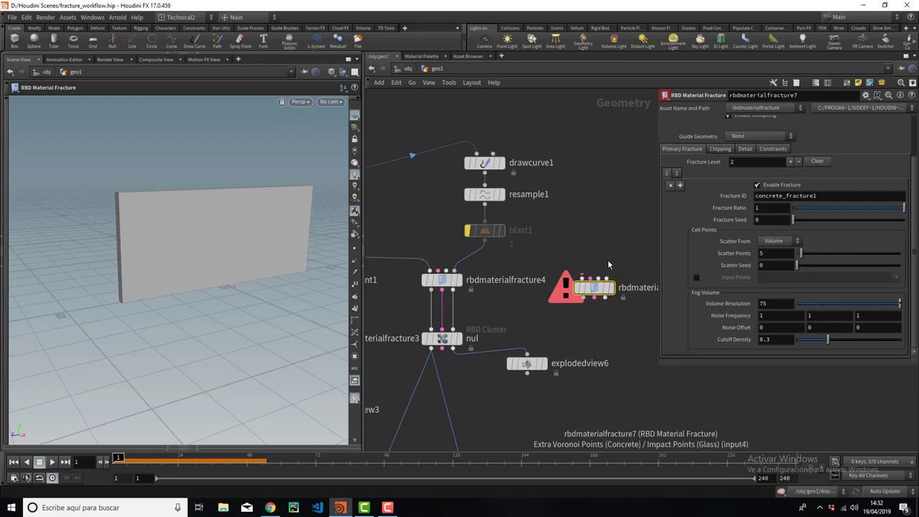
scroll(607, 273, down, 2)
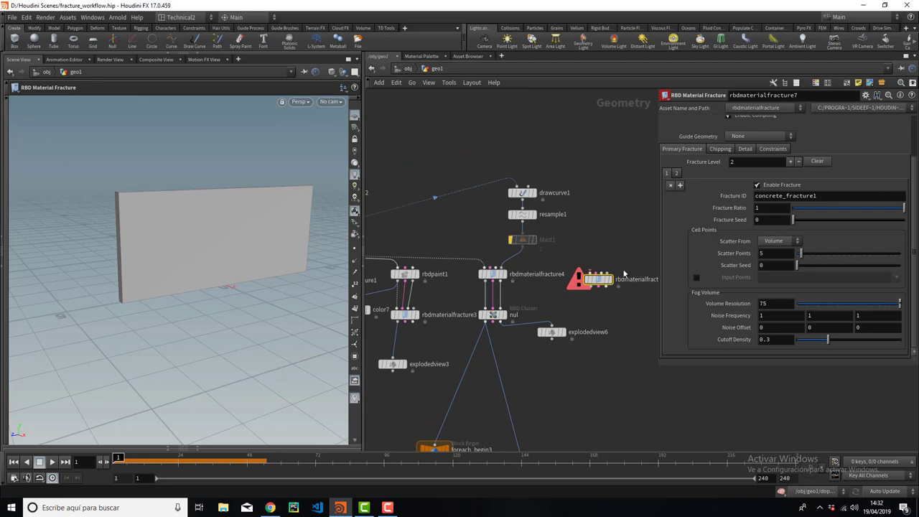
scroll(525, 197, down, 3)
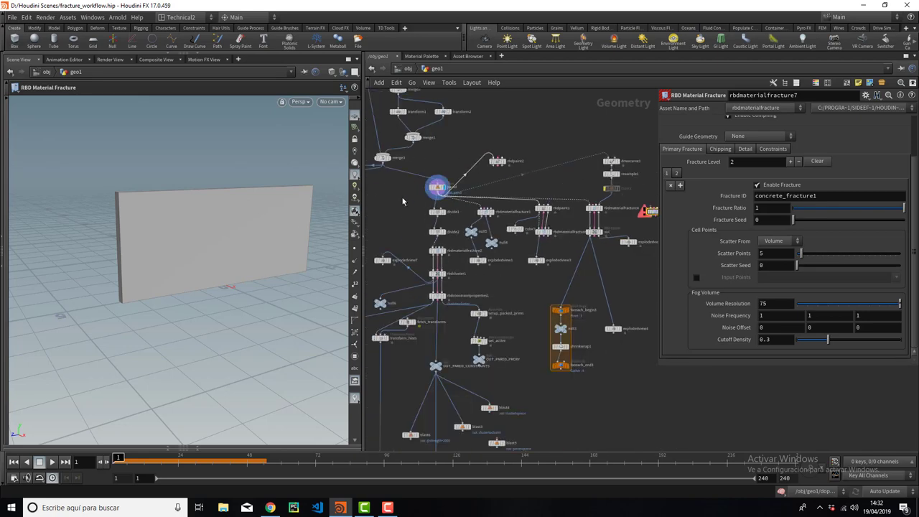
Step: Display the drawcurve1 and resample1 curves and bring up resample1's settings
scroll(446, 173, up, 3)
middle_drag(447, 172, 366, 190)
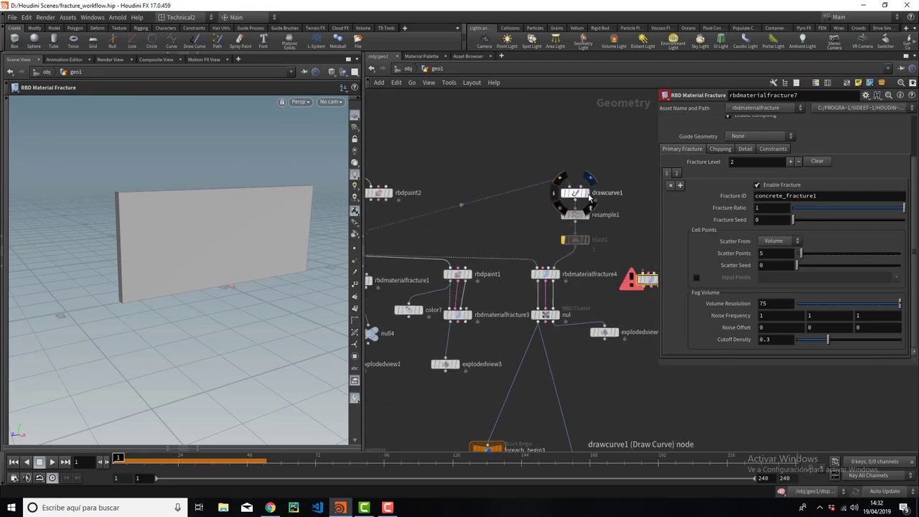
click(574, 192)
key(Return)
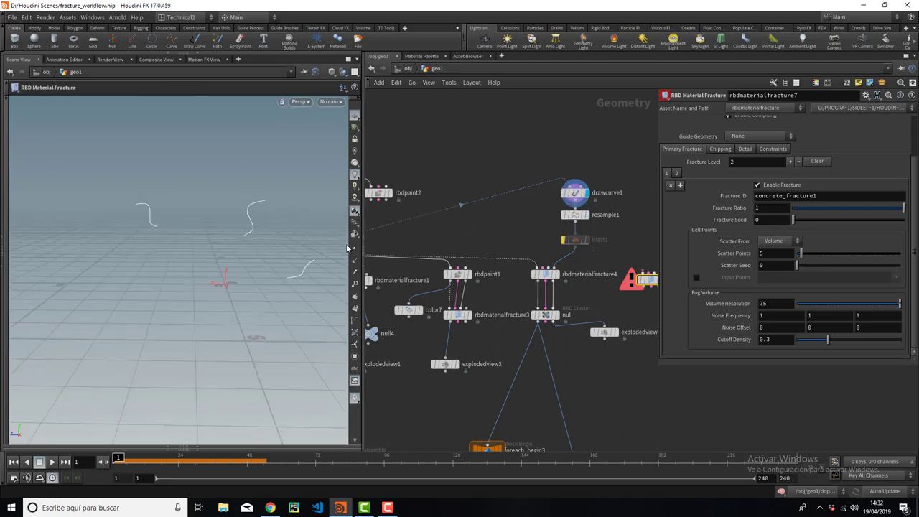
scroll(242, 205, up, 3)
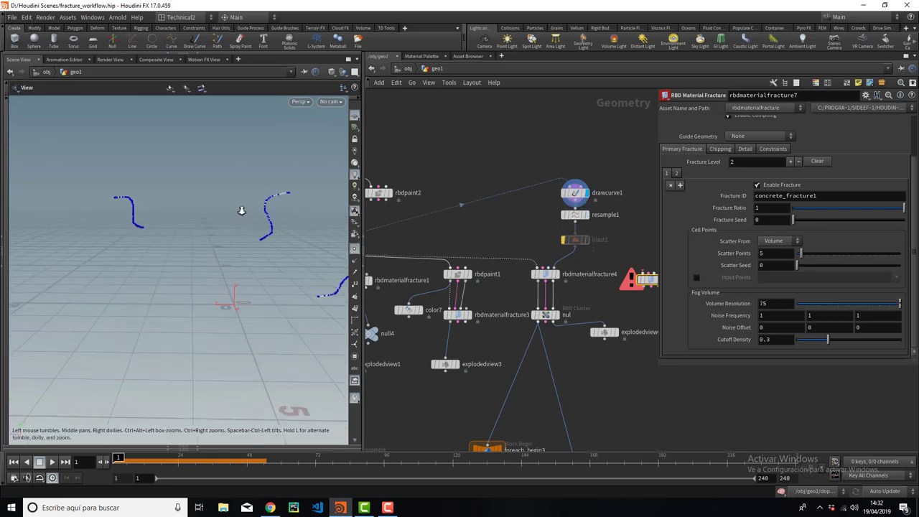
click(590, 215)
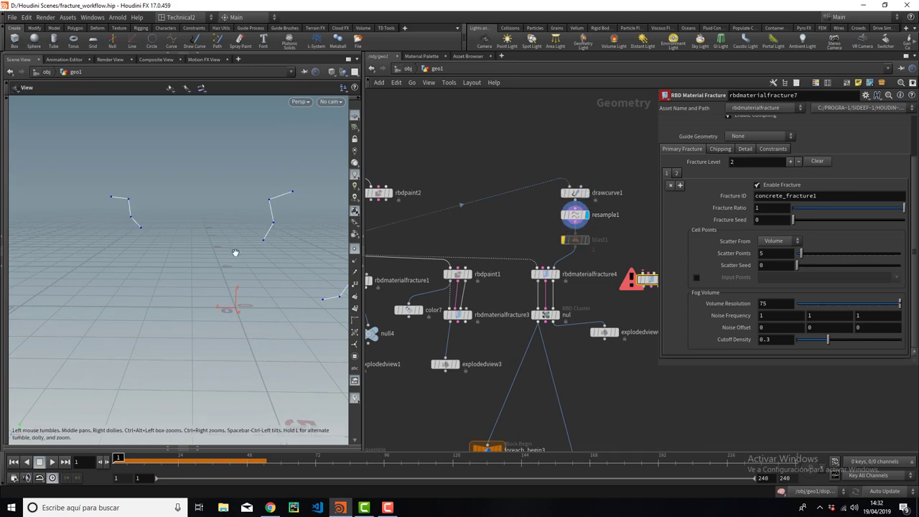
click(585, 217)
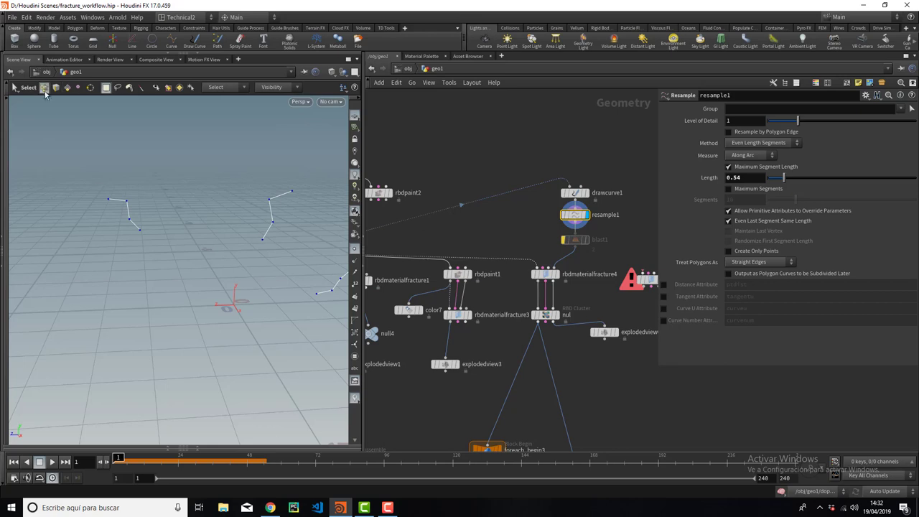
click(44, 87)
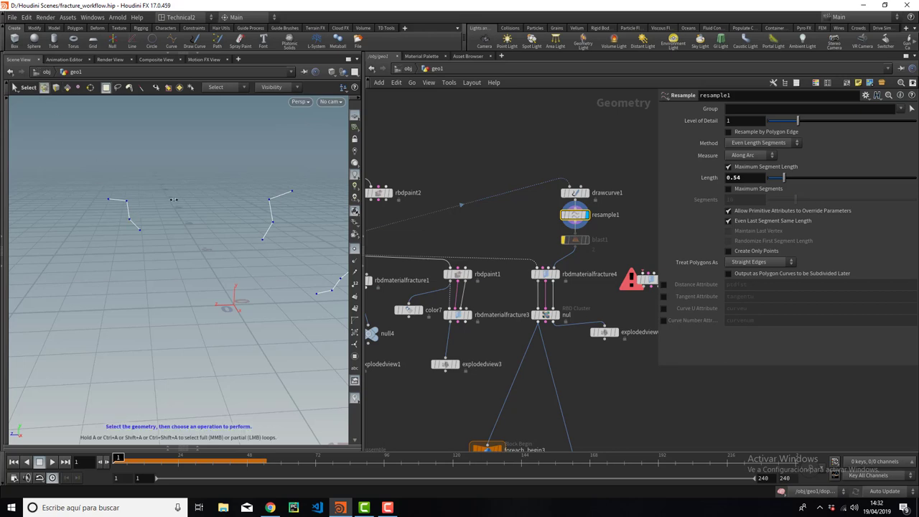
key(Return)
mouse_move(201, 223)
alt+mouse_down()
mouse_move(174, 232)
mouse_move(112, 221)
alt+mouse_up()
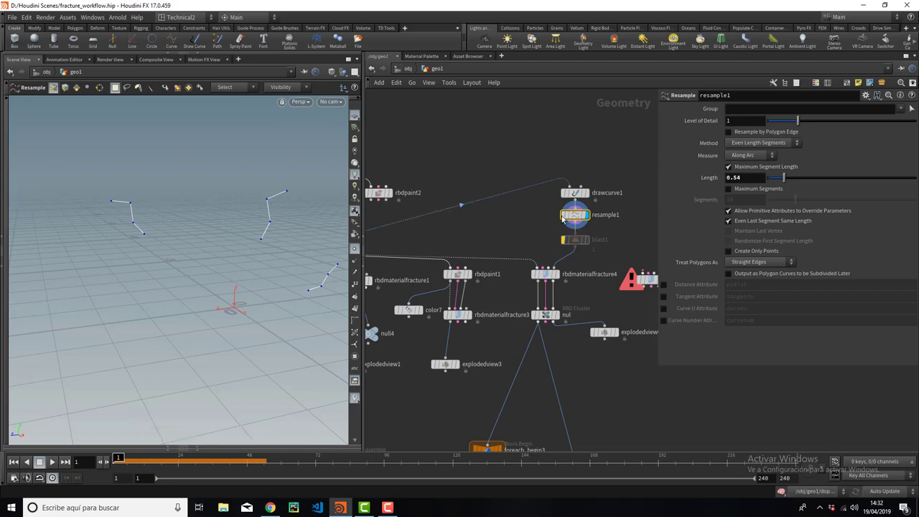
Step: Display rbdmaterialfracture4's wall, cut into irregular curve-guided pieces
scroll(578, 219, down, 3)
scroll(578, 219, down, 2)
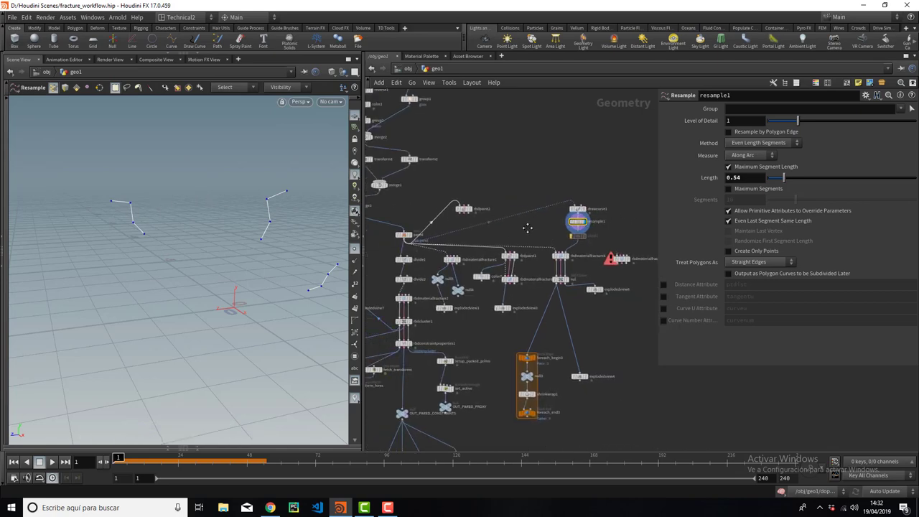
scroll(546, 260, up, 2)
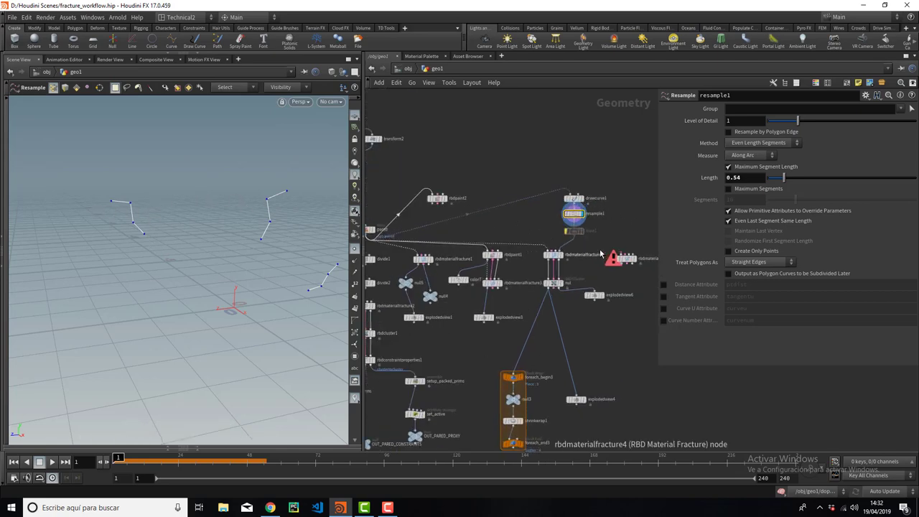
scroll(546, 260, up, 2)
scroll(546, 260, up, 3)
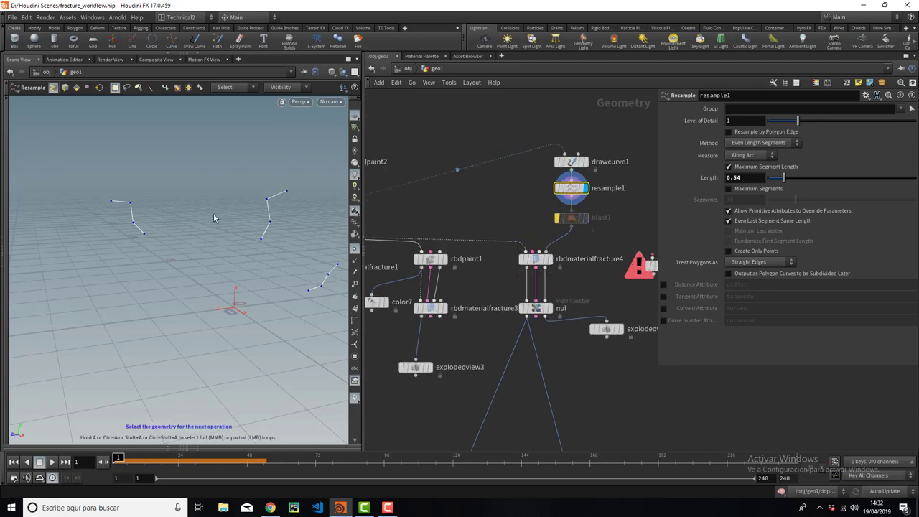
middle_drag(553, 266, 574, 224)
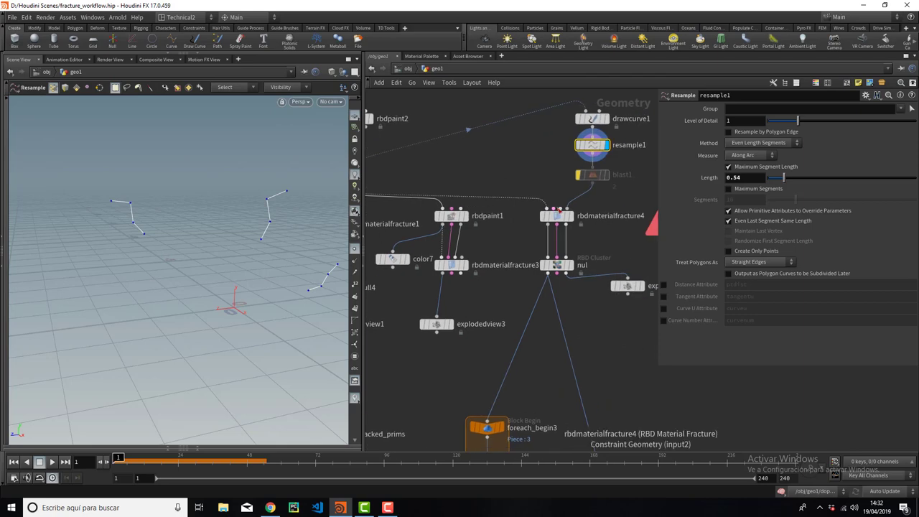
click(571, 217)
Step: Uncheck Input Points in rbdmaterialfracture4's Primary Fracture settings so the wall splits into few pieces
click(557, 216)
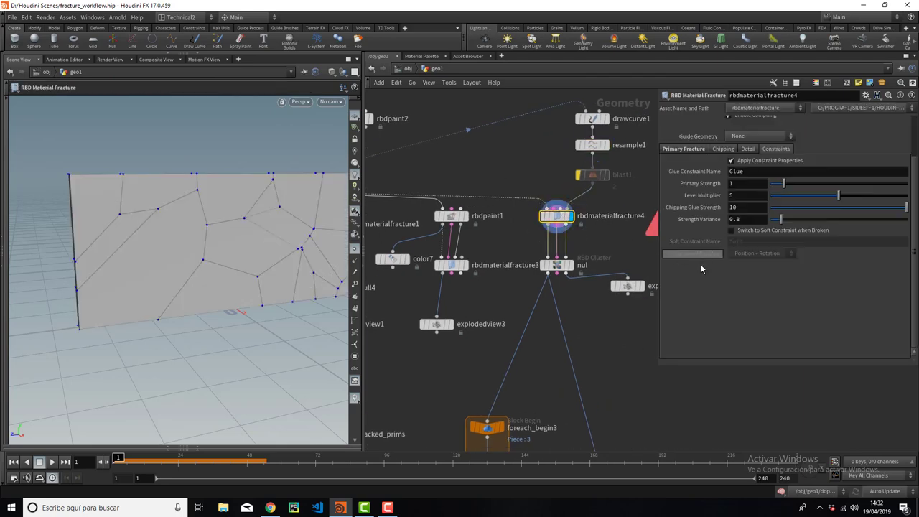
click(663, 150)
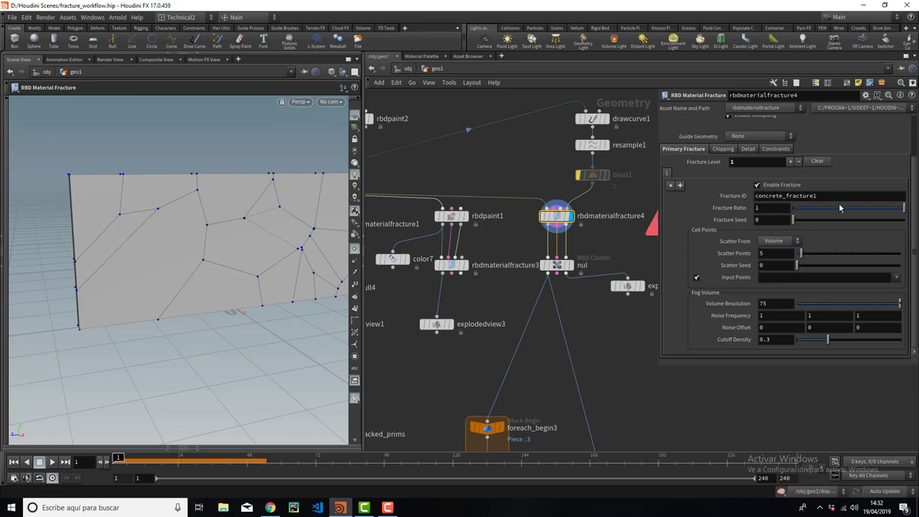
middle_drag(595, 239, 566, 246)
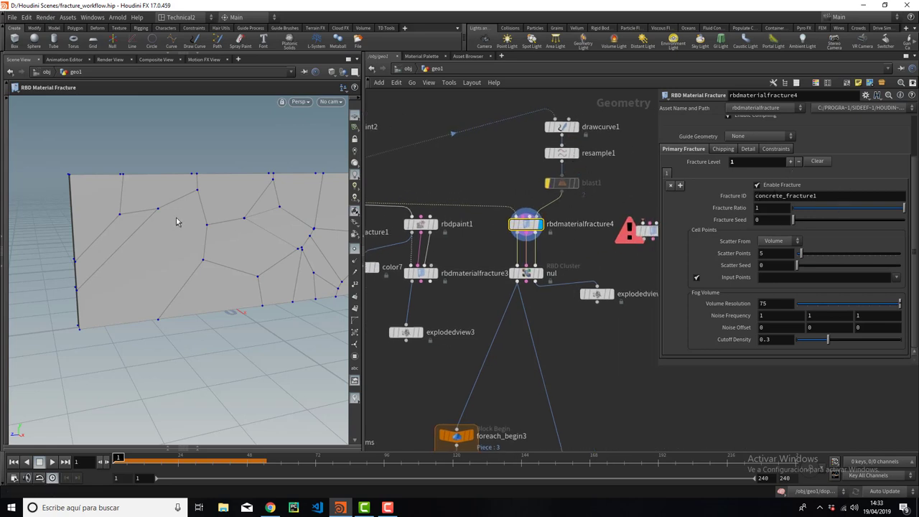
mouse_move(177, 218)
alt+mouse_down()
mouse_move(172, 201)
mouse_move(199, 253)
alt+mouse_up()
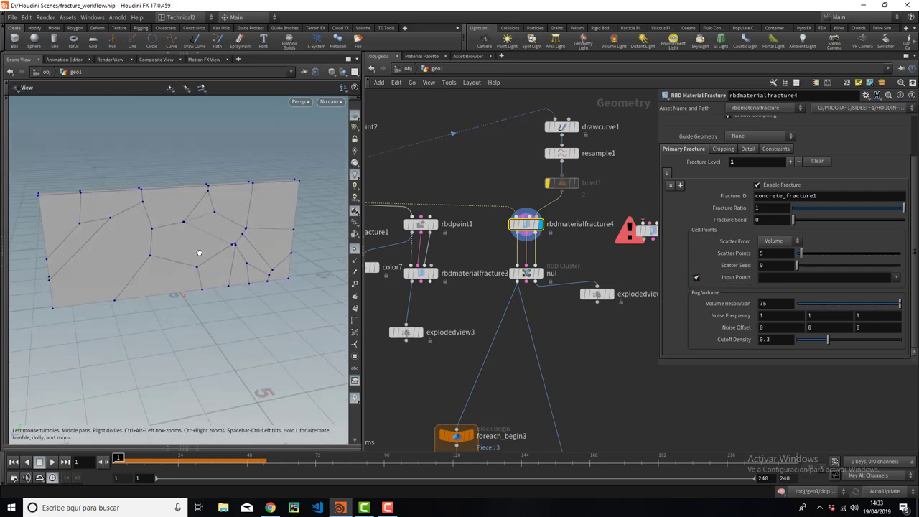
click(696, 277)
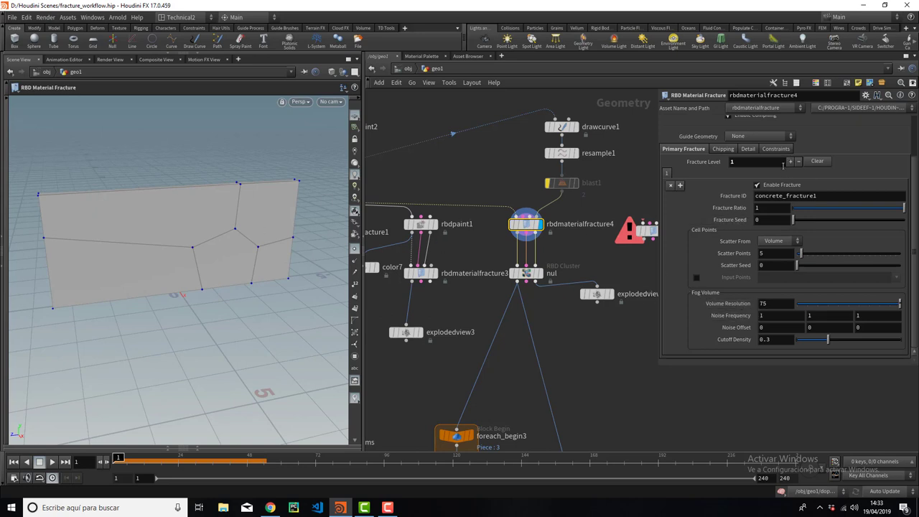
scroll(783, 165, up, 1)
Step: Set Guide Geometry to Primary Volume to preview the fracture volume
click(760, 160)
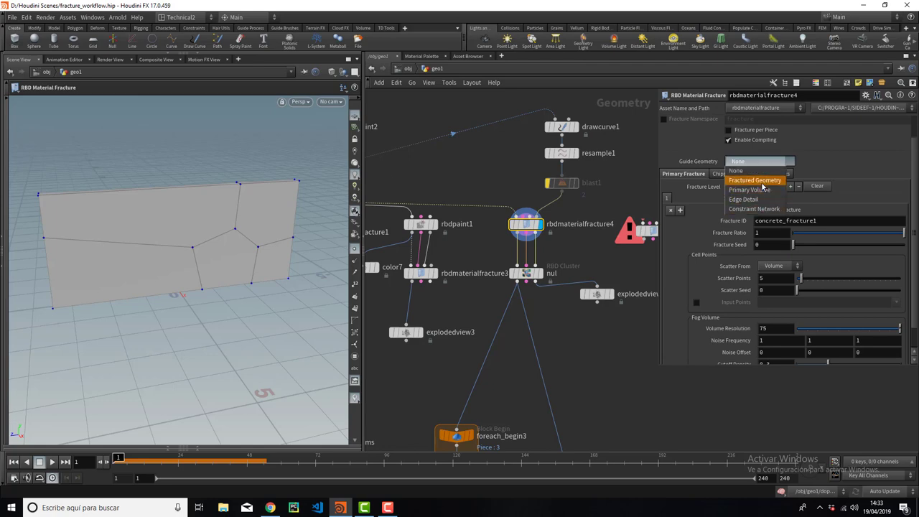
click(764, 191)
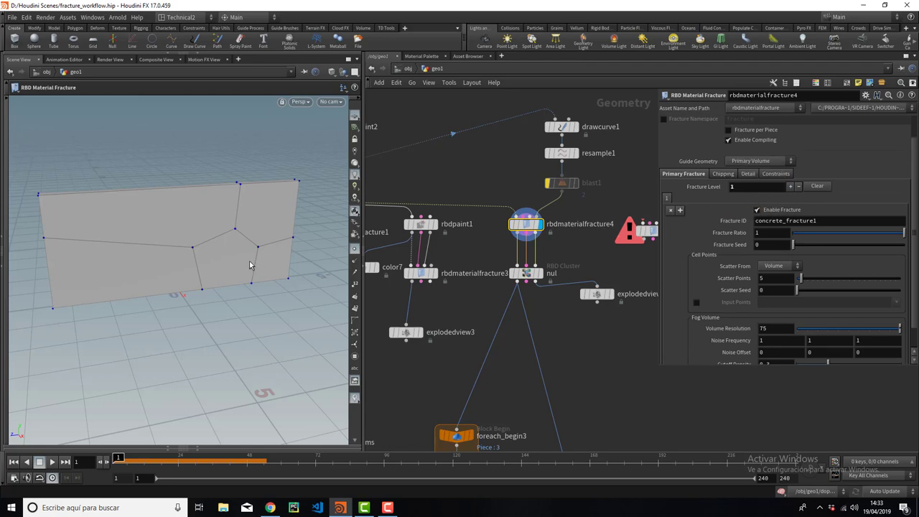
alt+drag(250, 265, 231, 221)
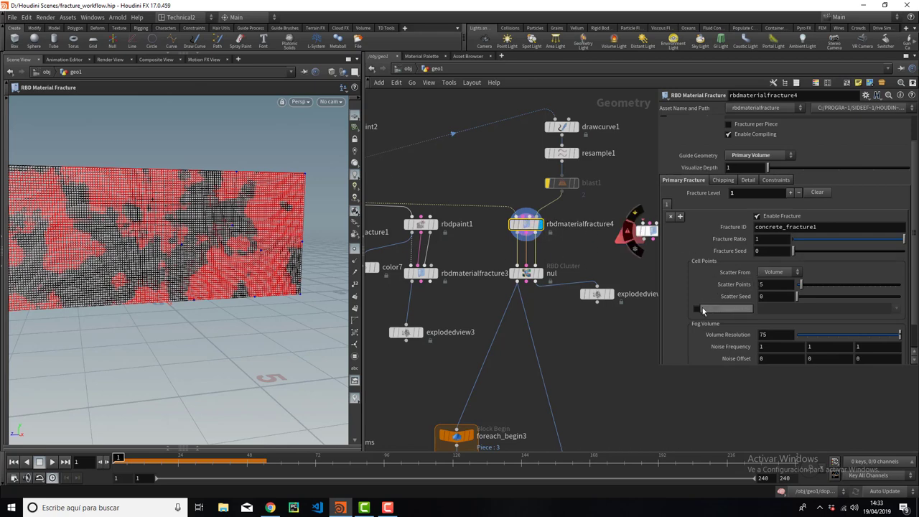
Step: Re-enable Input Points and set Guide Geometry back to None
click(696, 308)
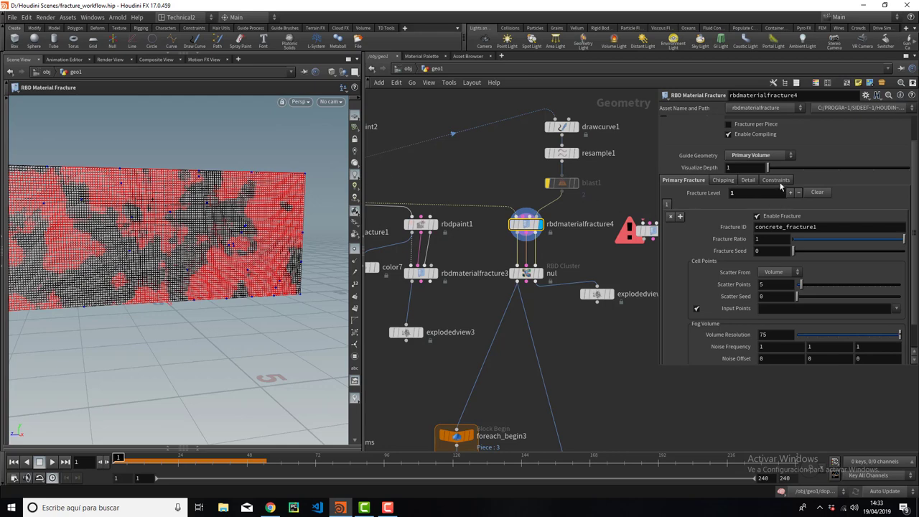
click(761, 155)
click(754, 160)
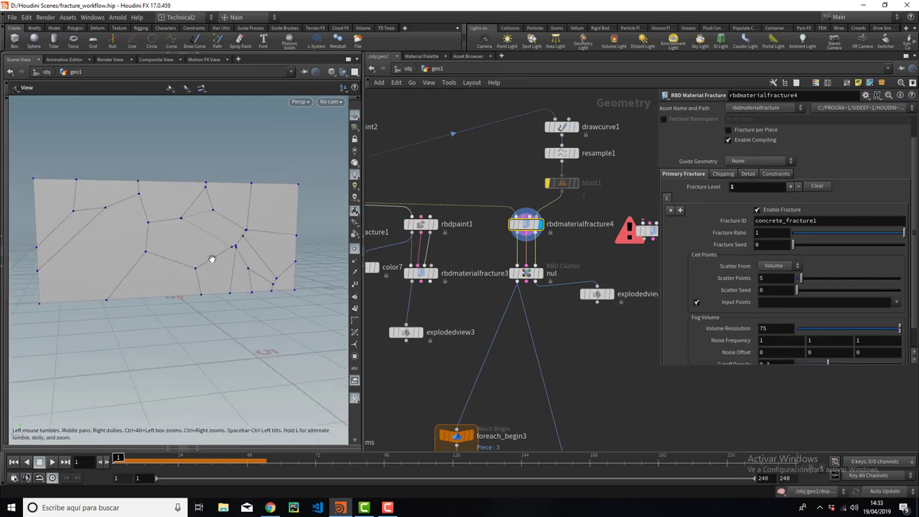
Step: Toggle Input Points off and on, then display the drawcurve1 and resample1 curves
drag(212, 259, 230, 260)
key(Return)
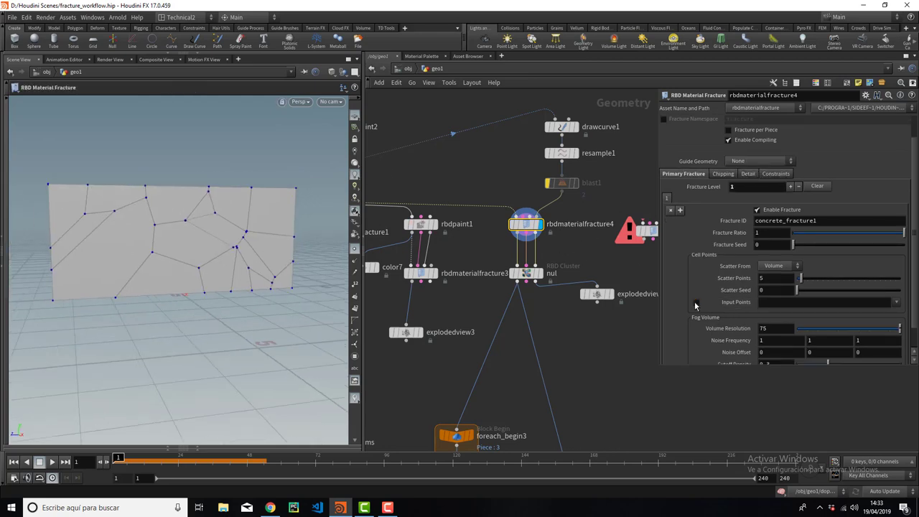
click(696, 304)
click(696, 303)
middle_drag(583, 206, 576, 234)
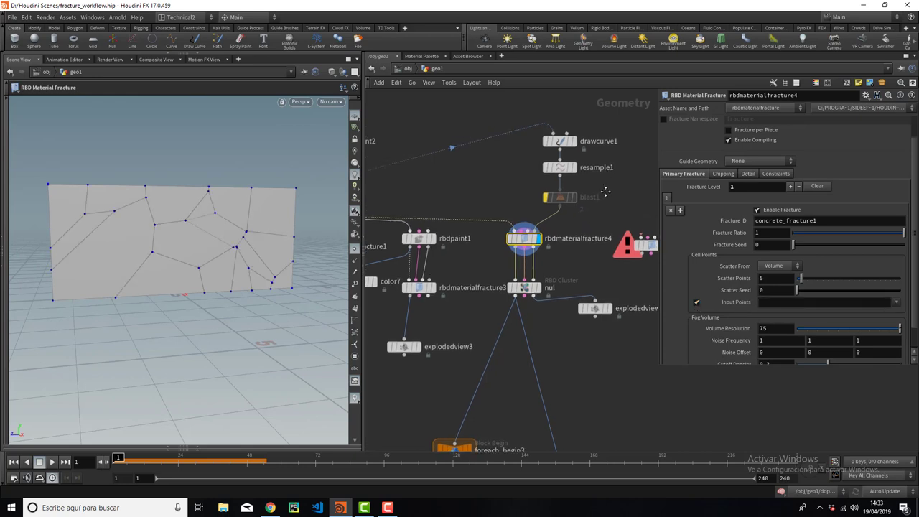
click(570, 156)
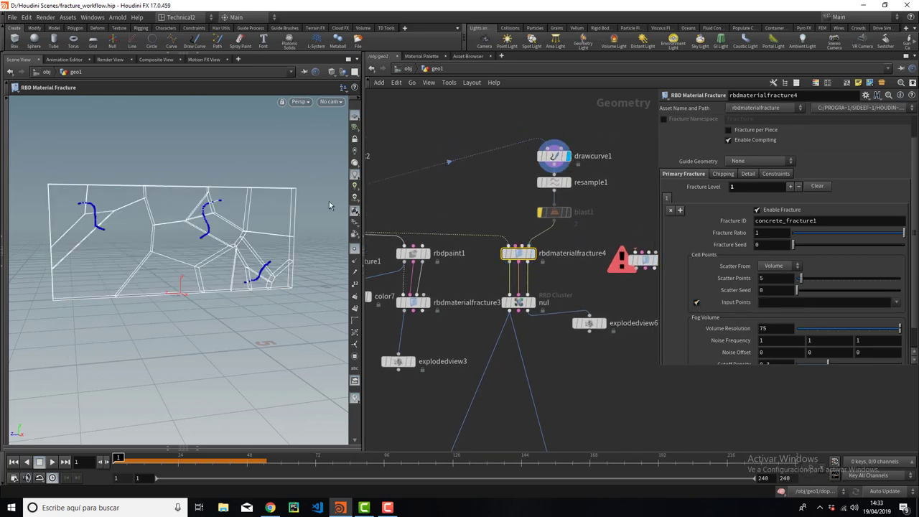
click(568, 183)
mouse_move(200, 224)
mouse_down()
mouse_move(217, 241)
mouse_move(181, 234)
mouse_move(166, 216)
mouse_move(242, 240)
mouse_move(222, 245)
mouse_up()
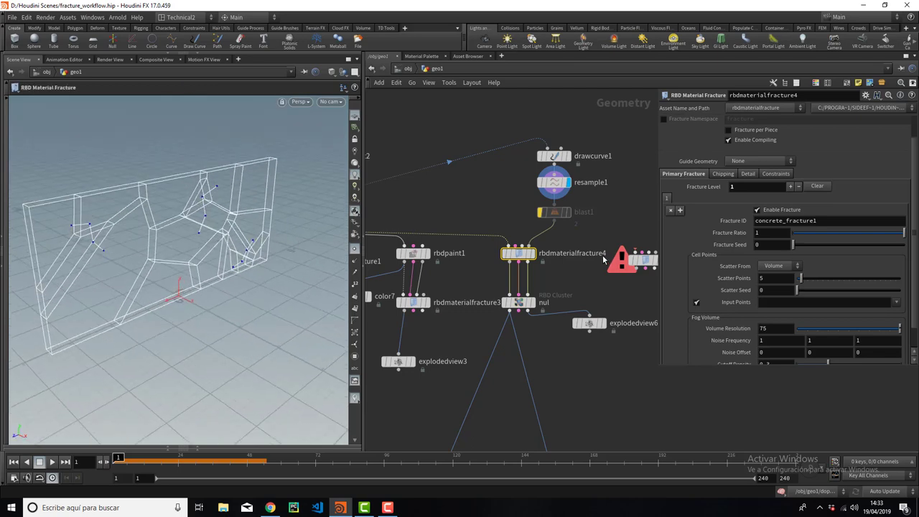
Step: Wire rbdmaterialfracture4 into explodedview6 and display the exploded wall pieces
click(534, 254)
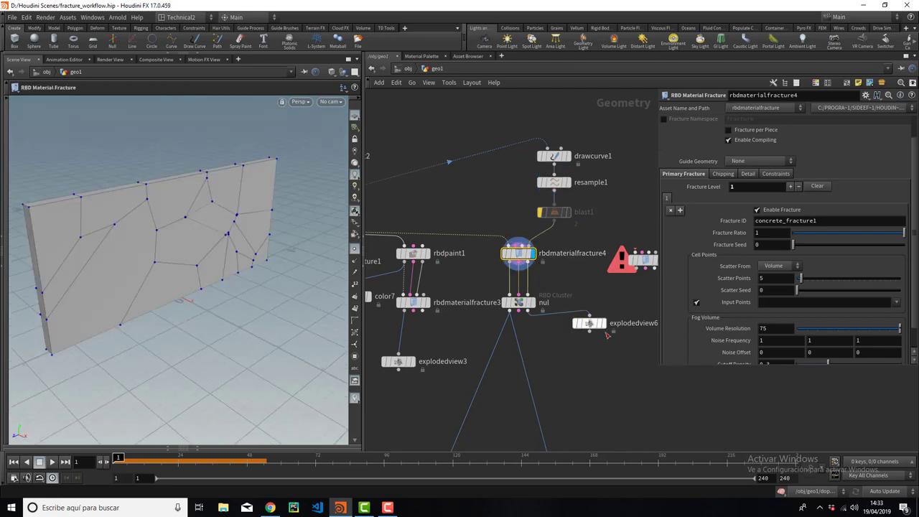
click(531, 263)
click(589, 317)
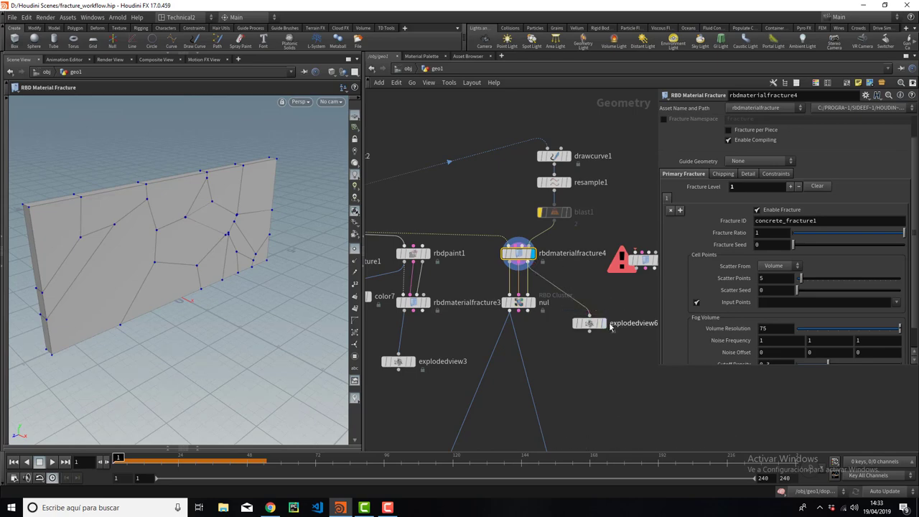
click(604, 323)
Step: Delete explodedview6 and keep Scatter From set to Volume
drag(300, 245, 196, 254)
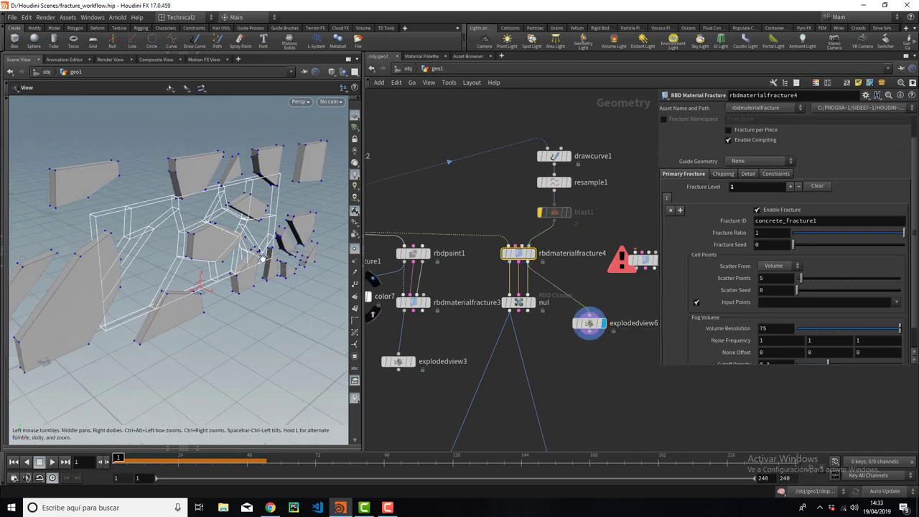
key(Return)
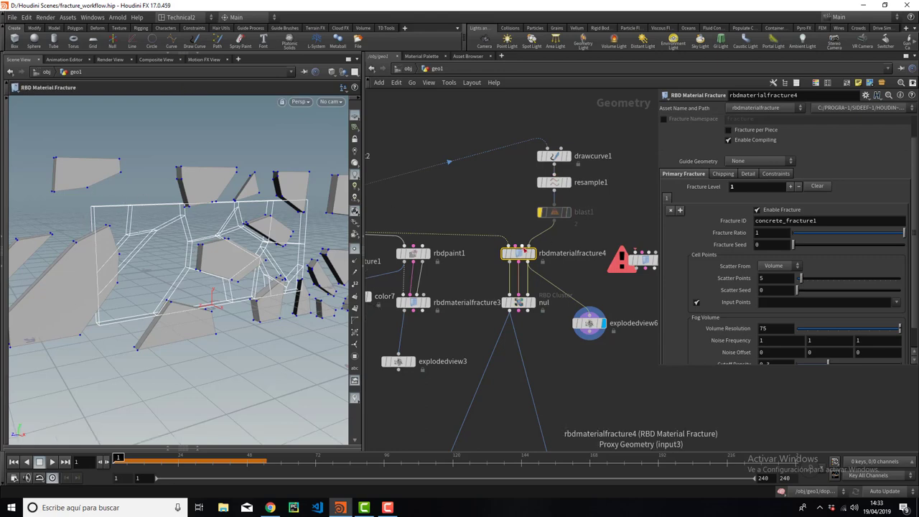
click(596, 325)
key(Delete)
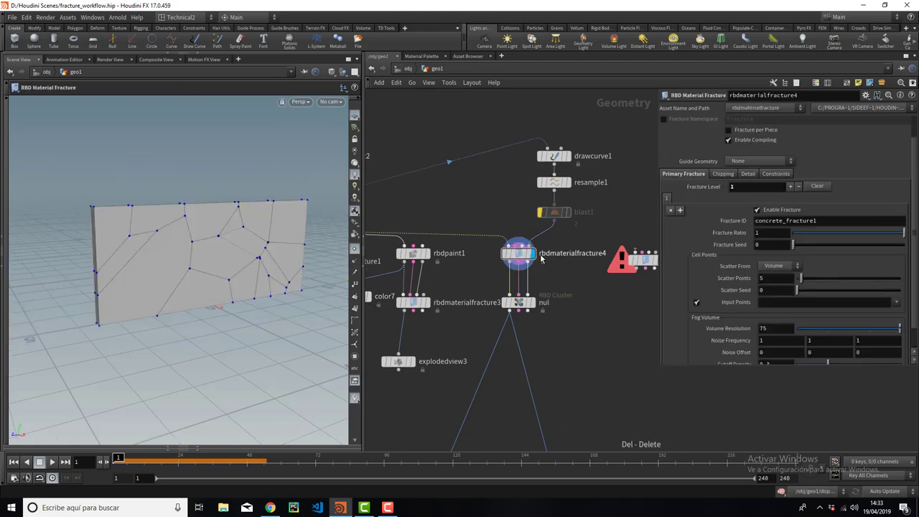
click(788, 265)
click(787, 278)
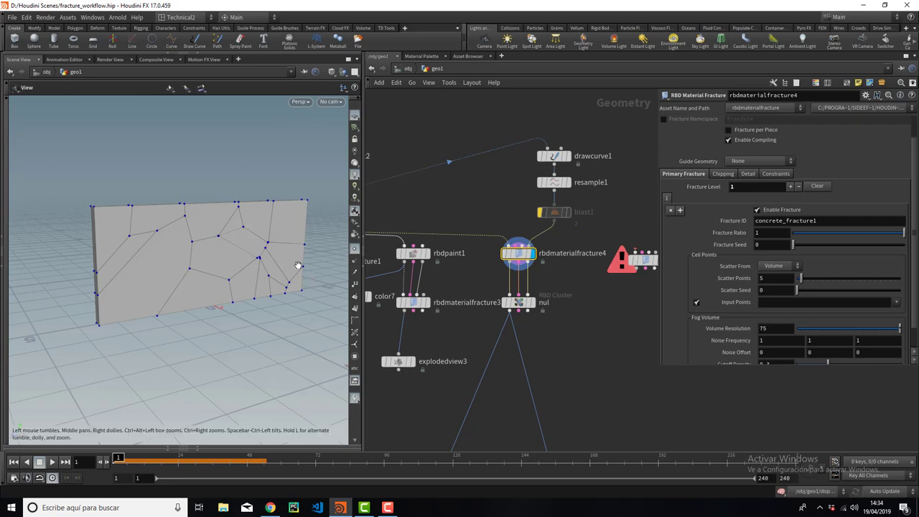
Step: Tumble the fractured wall and pan the network to rbdcluster1 and rbdconstraintproperties1
alt+drag(308, 282, 237, 287)
middle_drag(508, 329, 583, 279)
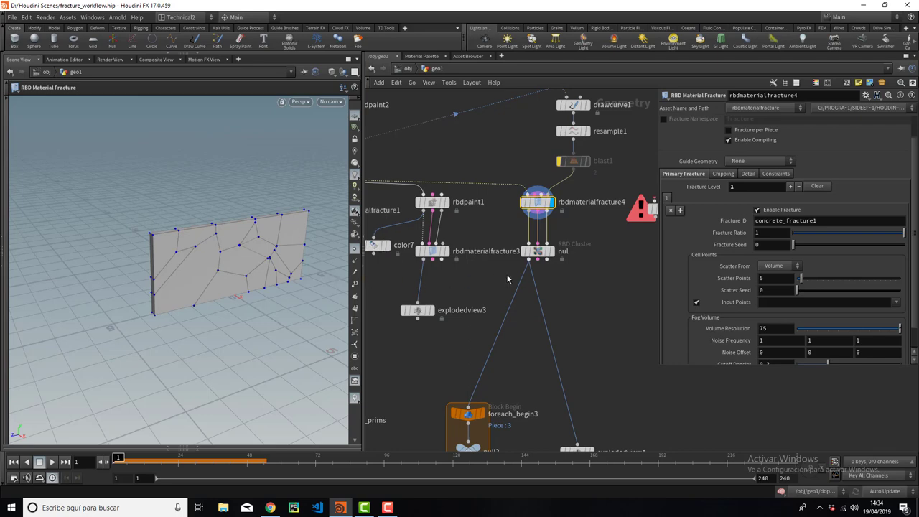
middle_drag(506, 273, 570, 260)
scroll(678, 265, down, 1)
scroll(644, 277, down, 3)
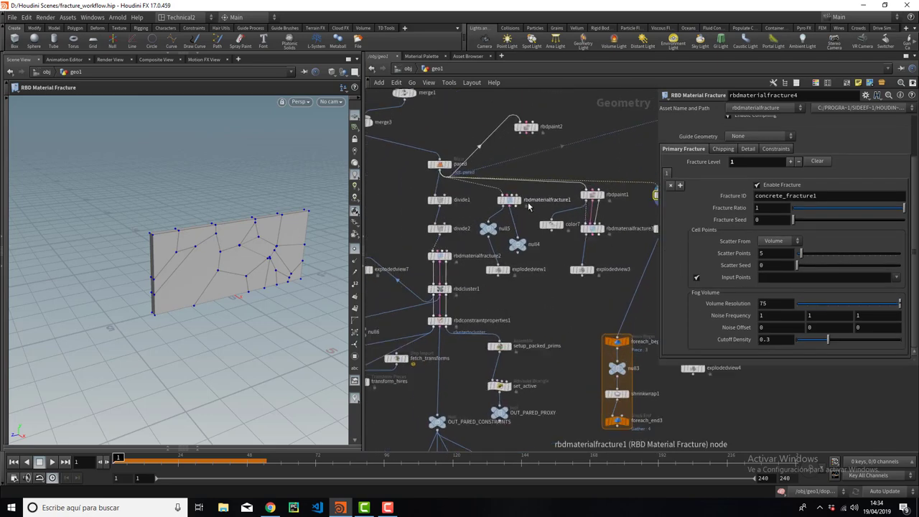
scroll(524, 203, up, 2)
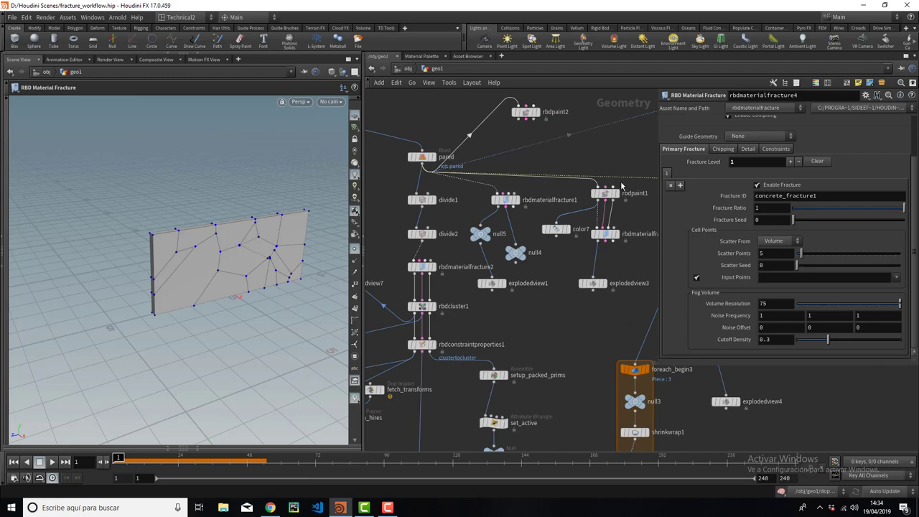
mouse_move(496, 316)
middle_down()
mouse_move(568, 249)
mouse_move(575, 257)
middle_up()
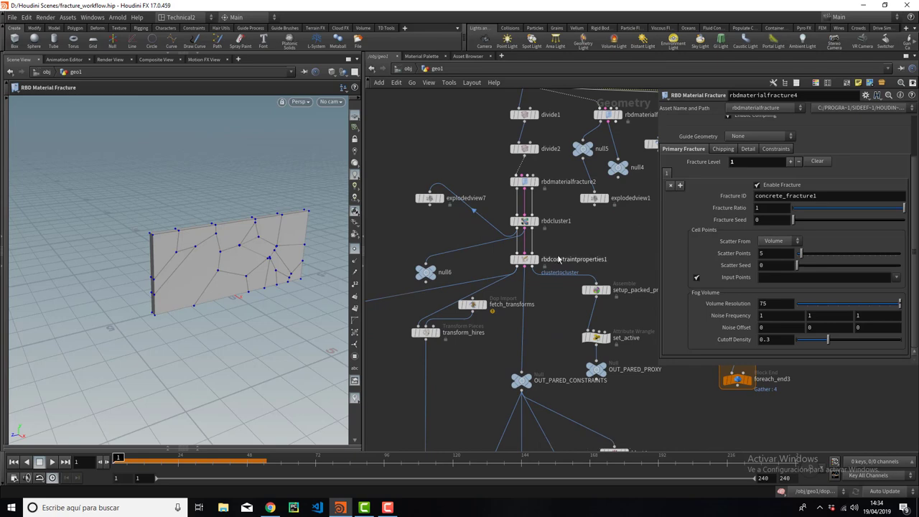
Step: Compare the rbdconstraintproperties1, rbdcluster1 and rbdmaterialfracture2 outputs, ending on rbdconstraintproperties1's constraint settings
click(537, 267)
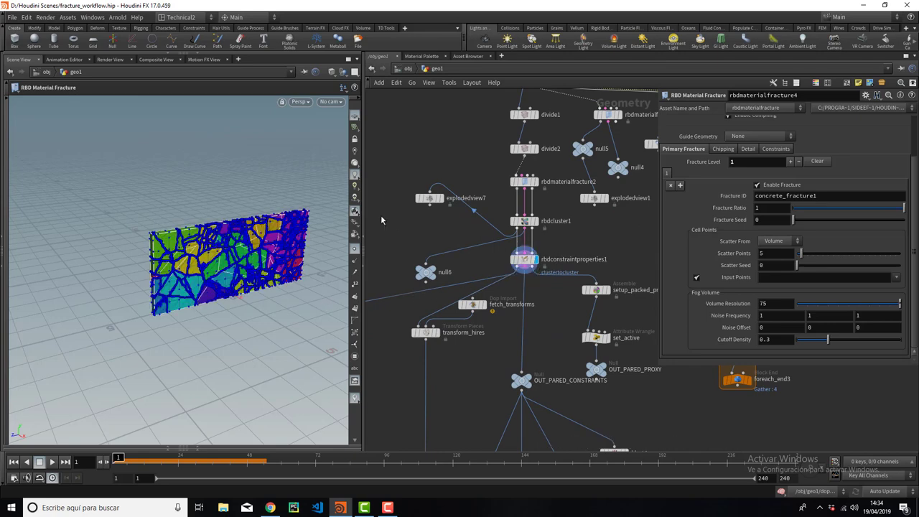
click(525, 221)
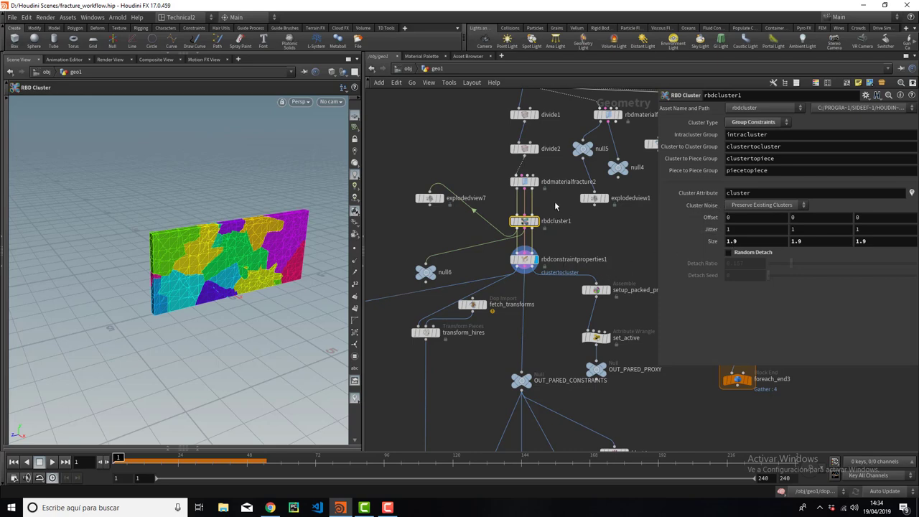
click(537, 181)
scroll(572, 237, up, 2)
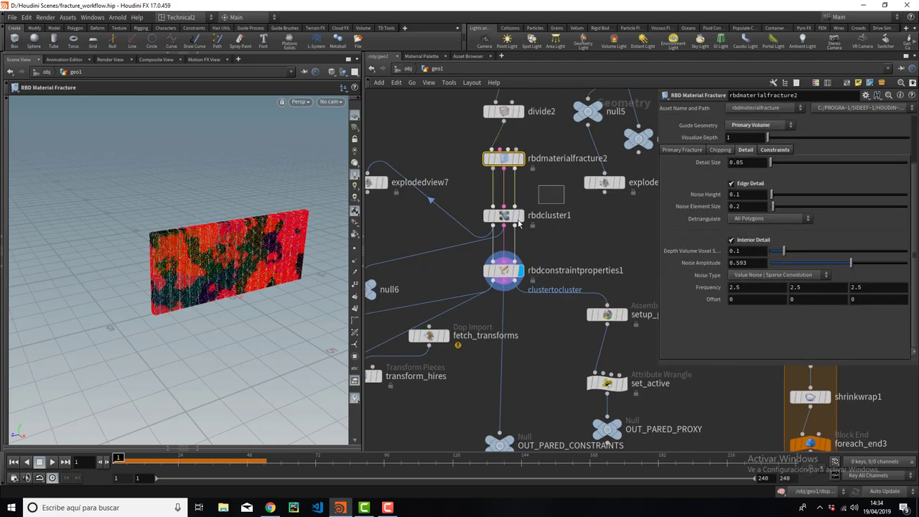
click(517, 219)
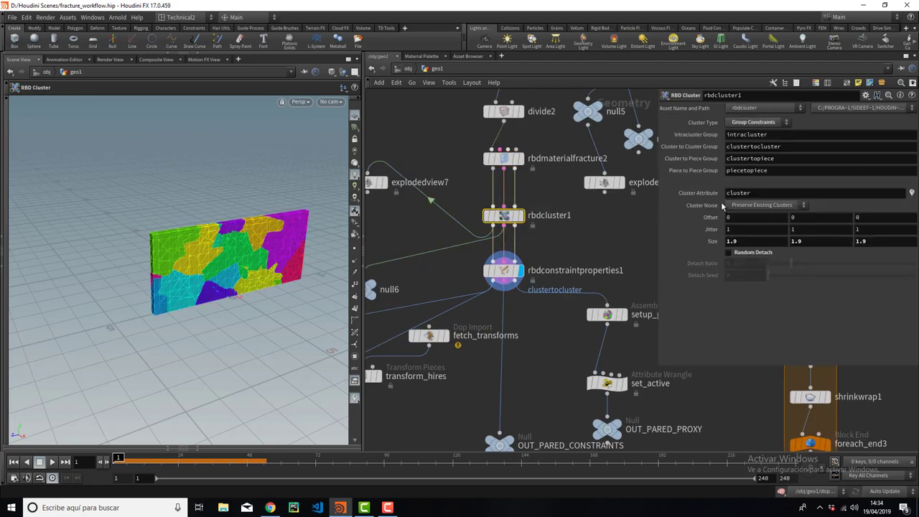
click(395, 274)
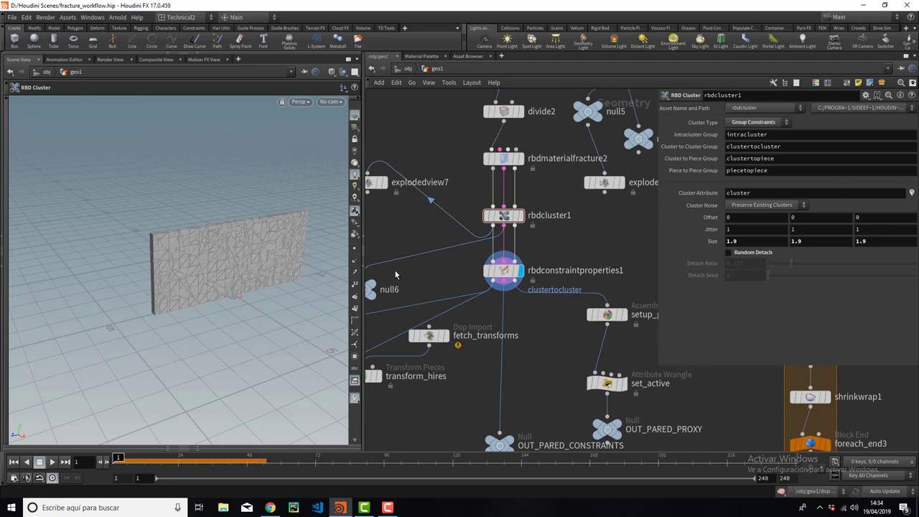
click(511, 282)
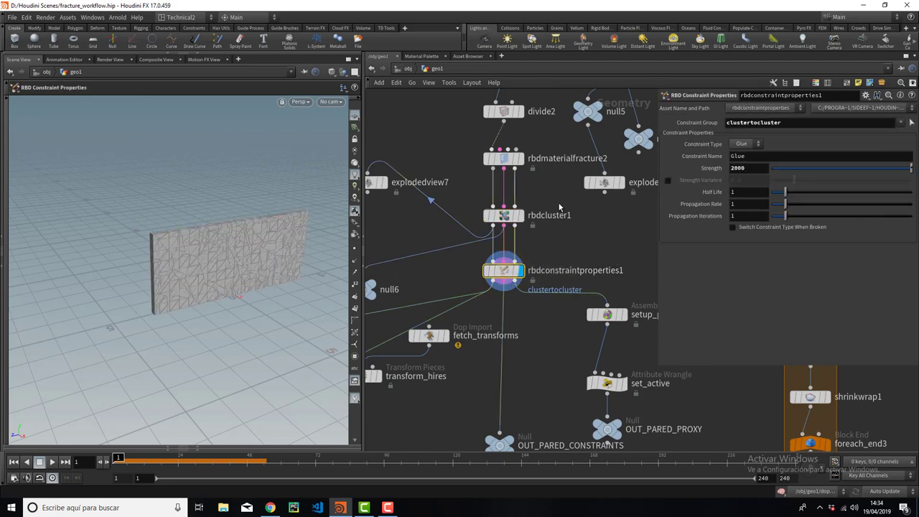
Step: Wire rbdconstraintproperties1 into explodedview7 beside transform_hires and display the exploded fracture pieces
drag(302, 267, 287, 256)
middle_drag(476, 320, 605, 275)
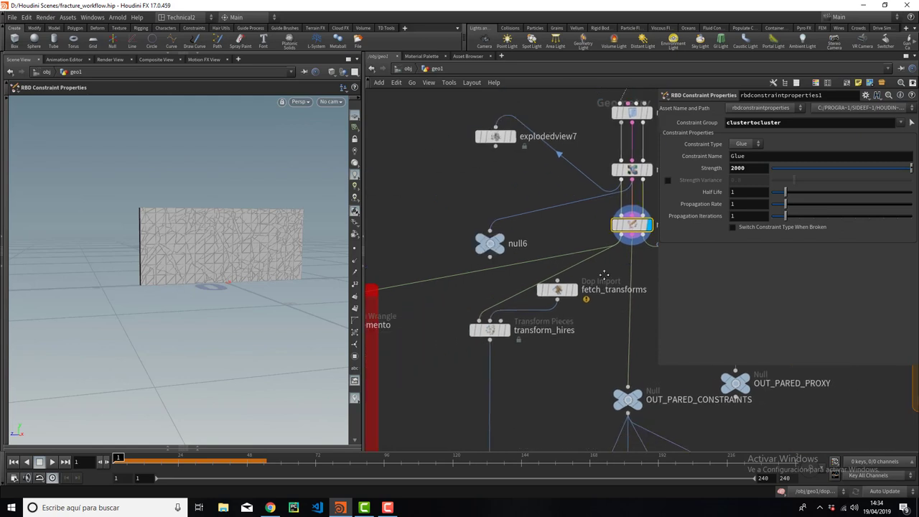
scroll(485, 295, down, 1)
scroll(486, 295, down, 1)
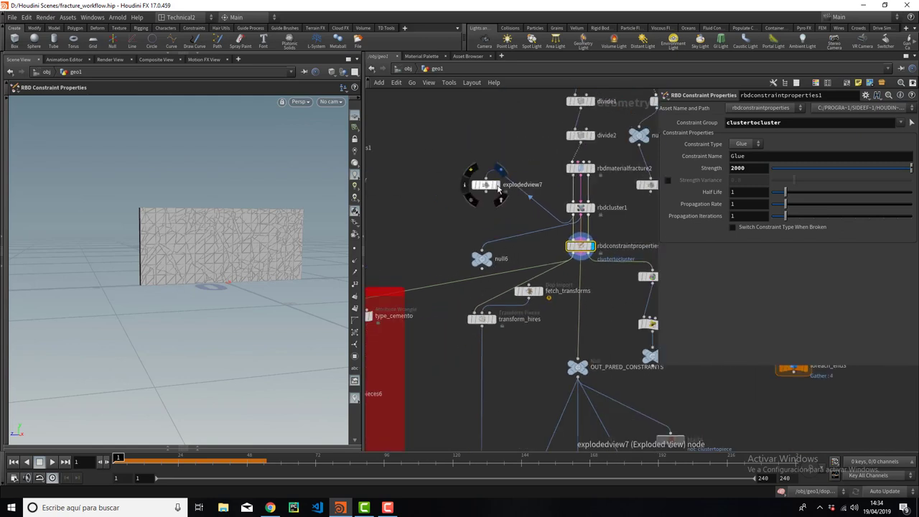
drag(486, 184, 426, 340)
click(569, 260)
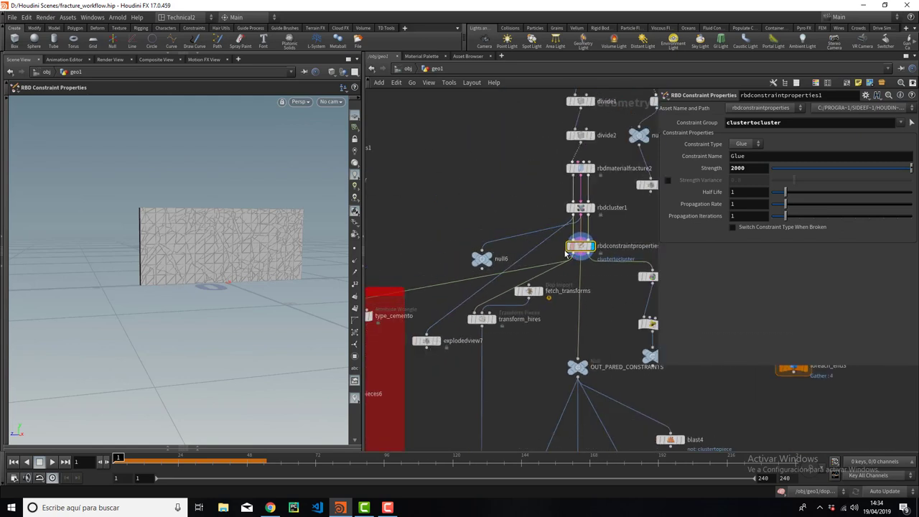
click(445, 338)
click(446, 342)
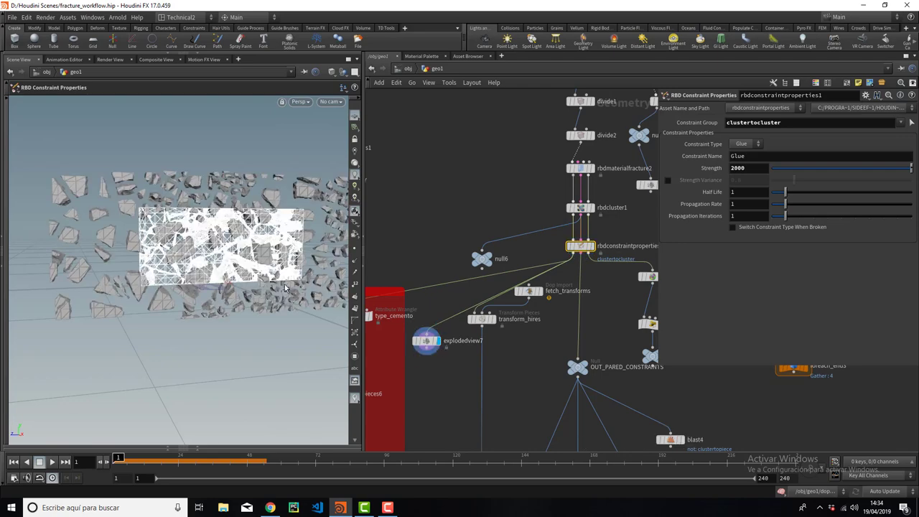
drag(427, 340, 433, 344)
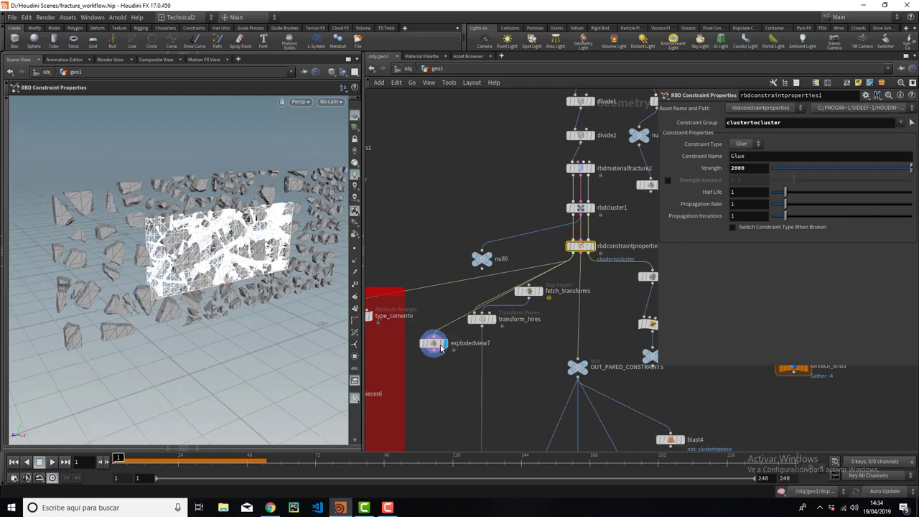
Step: Connect rbdcluster1 into null6 and reposition explodedview7 while inspecting the fragments
click(580, 209)
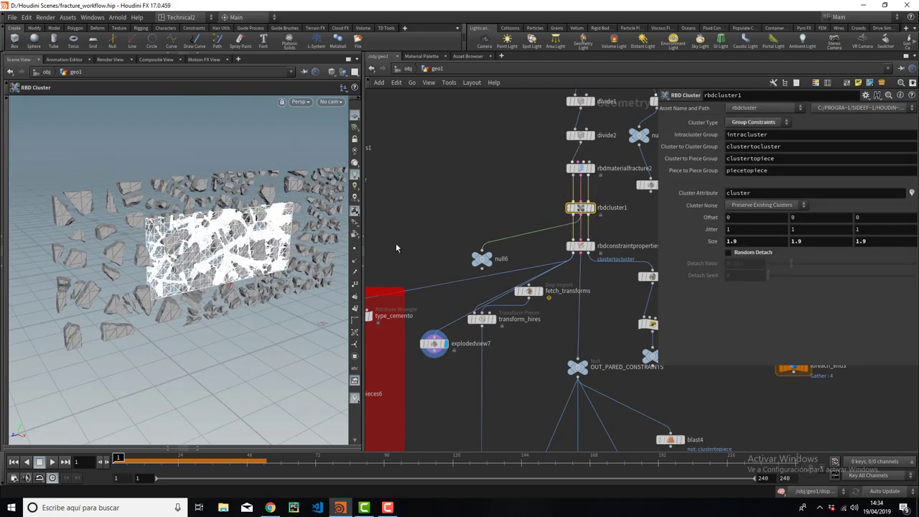
click(485, 245)
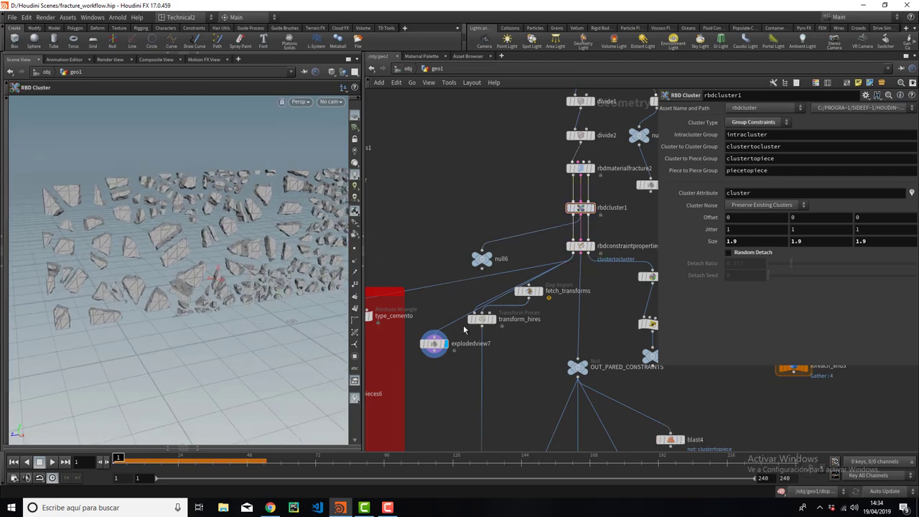
drag(438, 341, 441, 319)
scroll(216, 255, up, 5)
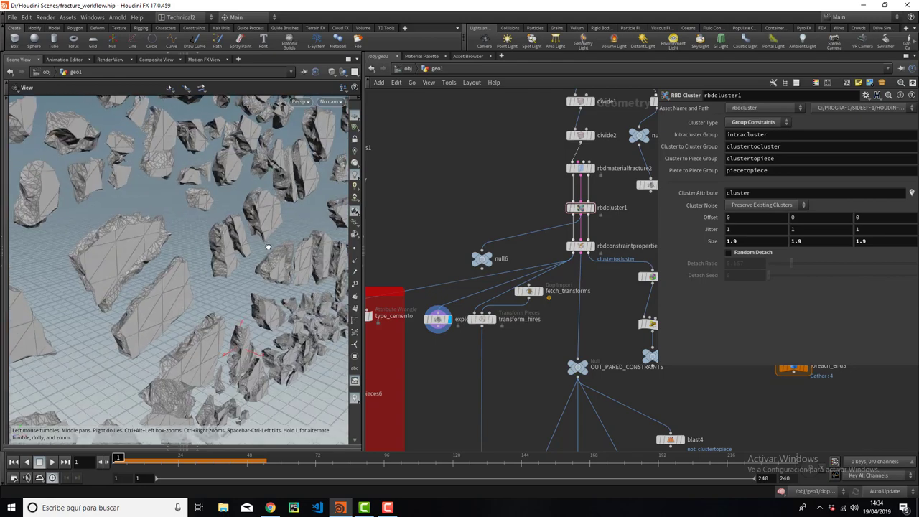
mouse_move(216, 255)
mouse_down()
mouse_move(218, 237)
mouse_move(219, 289)
mouse_move(247, 284)
mouse_up()
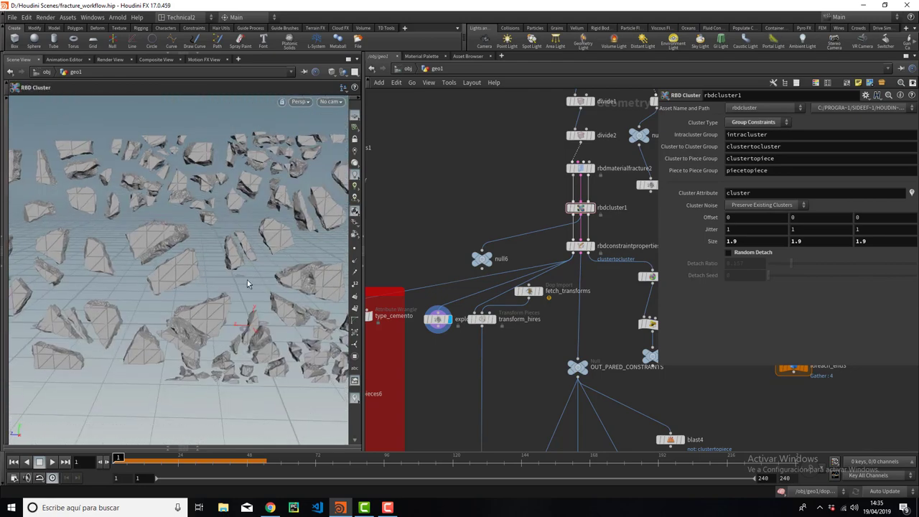
drag(440, 320, 444, 313)
click(444, 313)
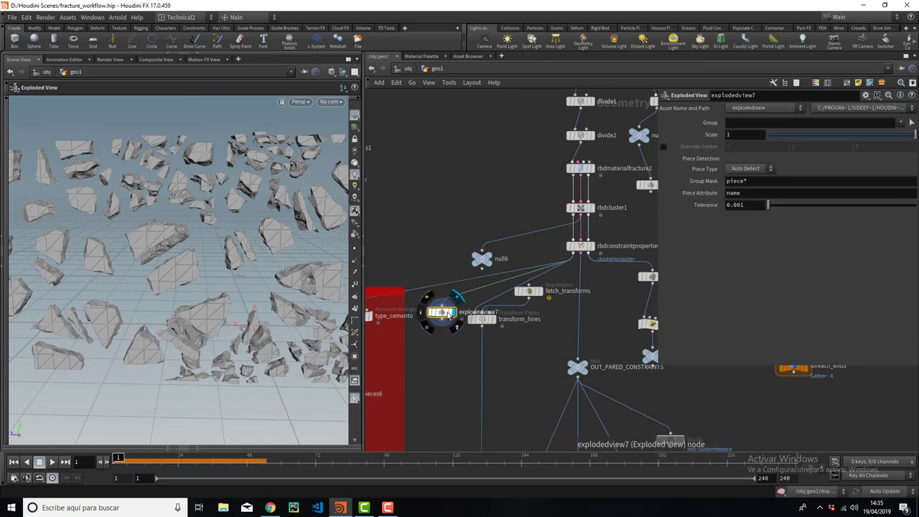
Step: Replace explodedview7 with a new Exploded View beside rbdconstraintproperties1, preview it, then delete it
key(Delete)
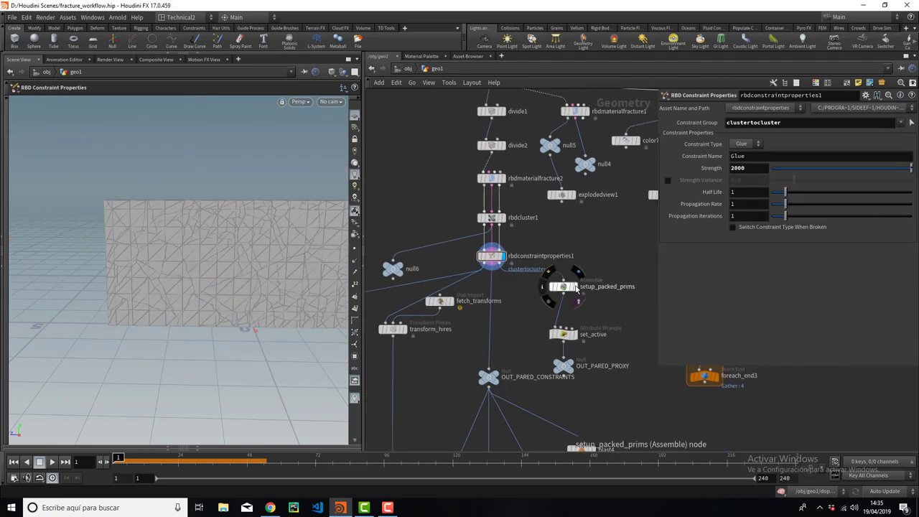
key(Tab)
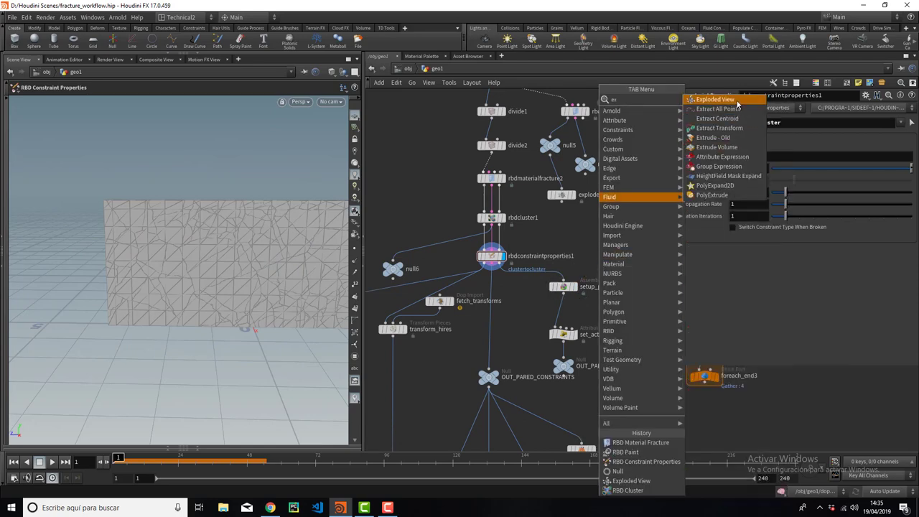
click(718, 97)
click(603, 263)
click(615, 263)
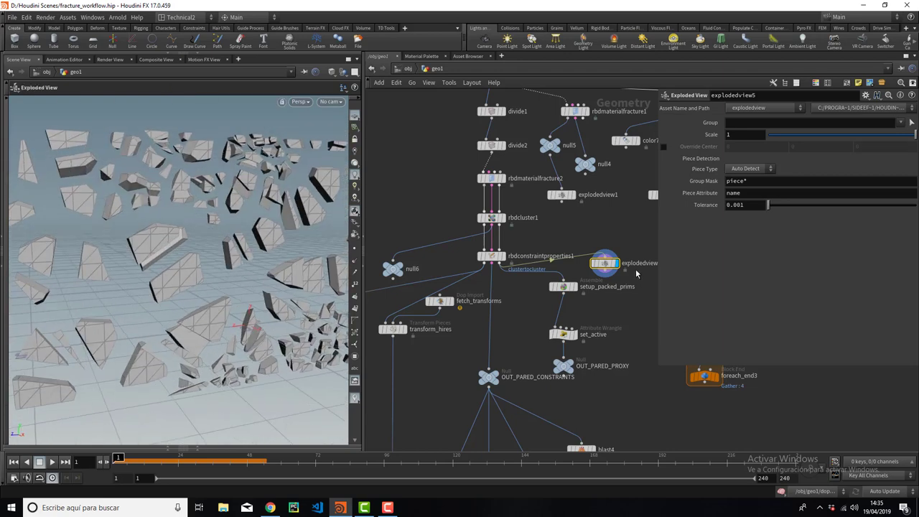
key(Delete)
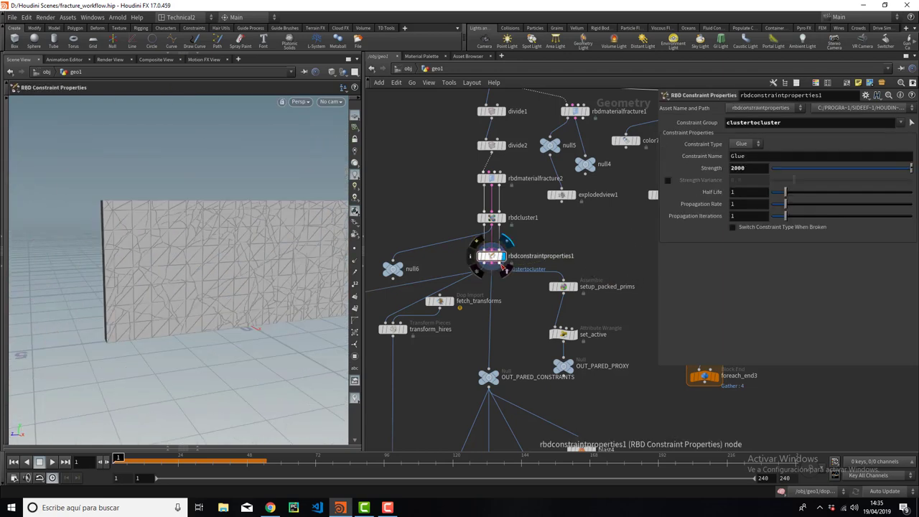
Step: Check geometry info for rbdconstraintproperties1 and setup_packed_prims, leaving setup_packed_prims displayed
click(569, 289)
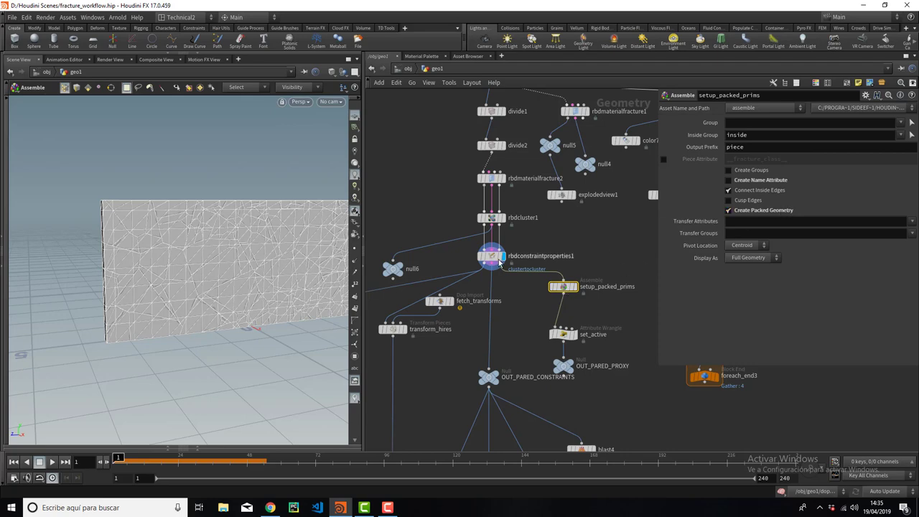
middle_click(488, 261)
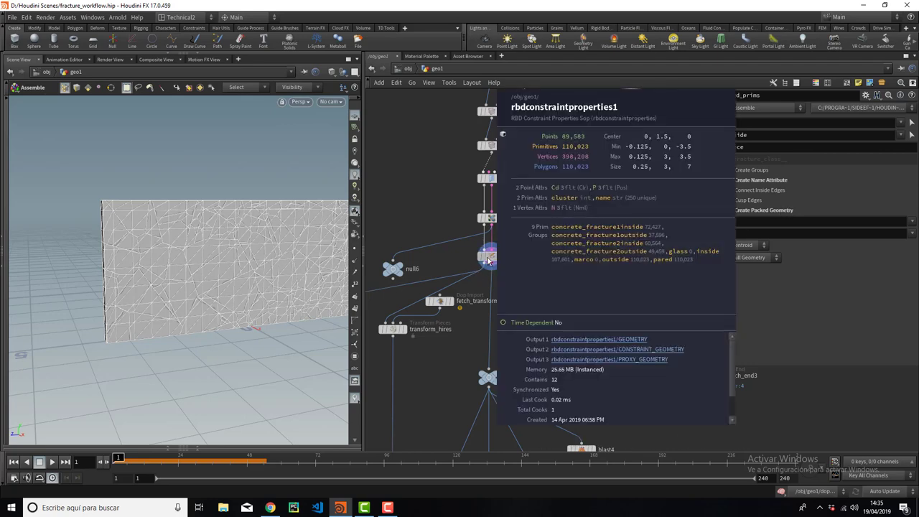
middle_click(565, 286)
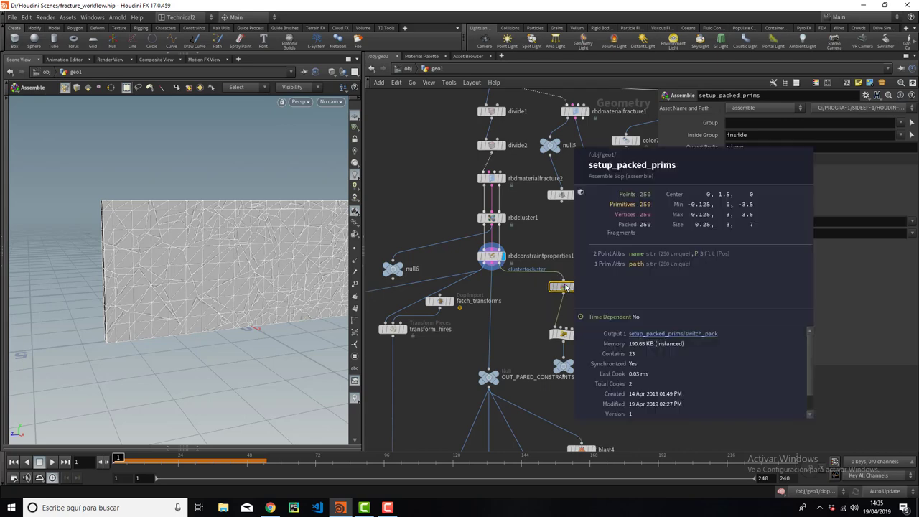
click(572, 286)
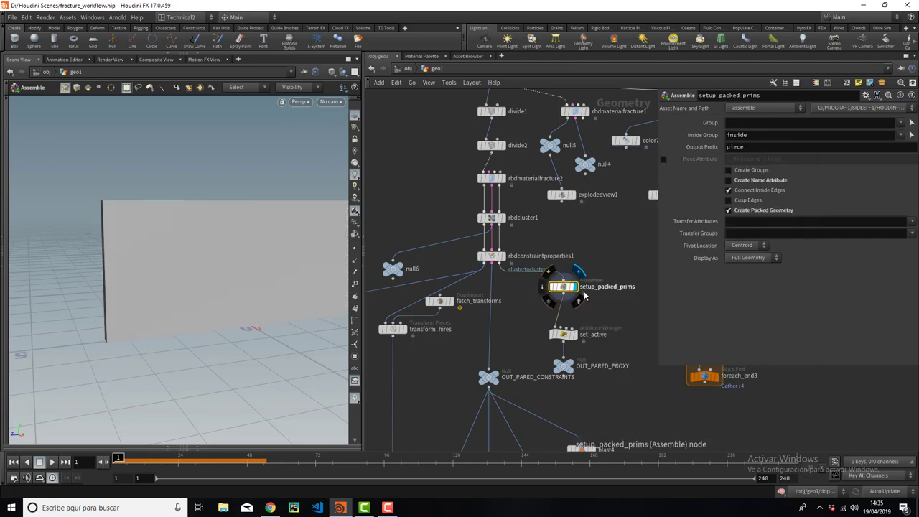
click(500, 256)
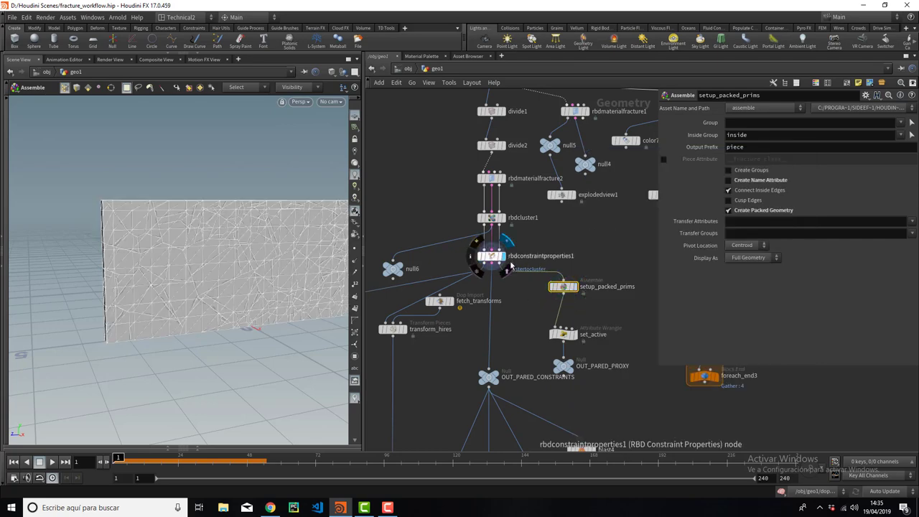
click(572, 287)
Step: Select and display the set_active wrangle to see the plain wall
middle_drag(609, 326, 608, 243)
click(572, 251)
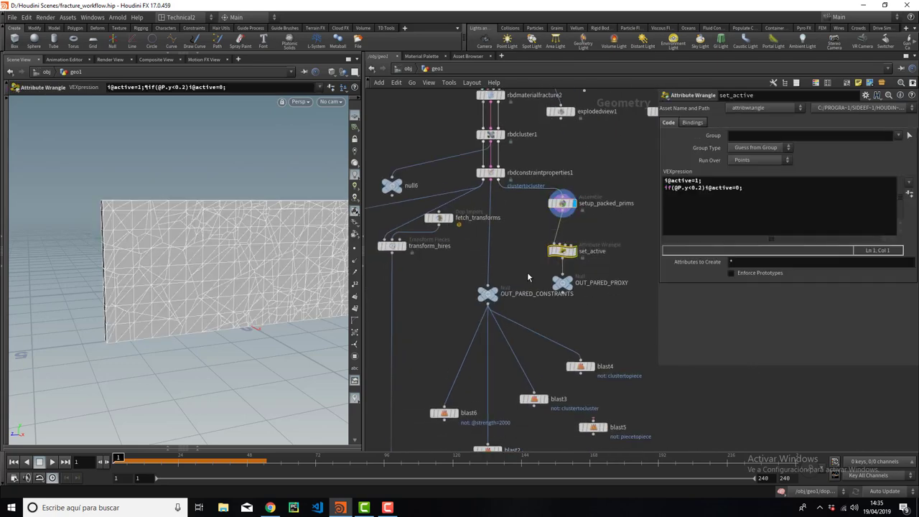
drag(569, 253, 569, 241)
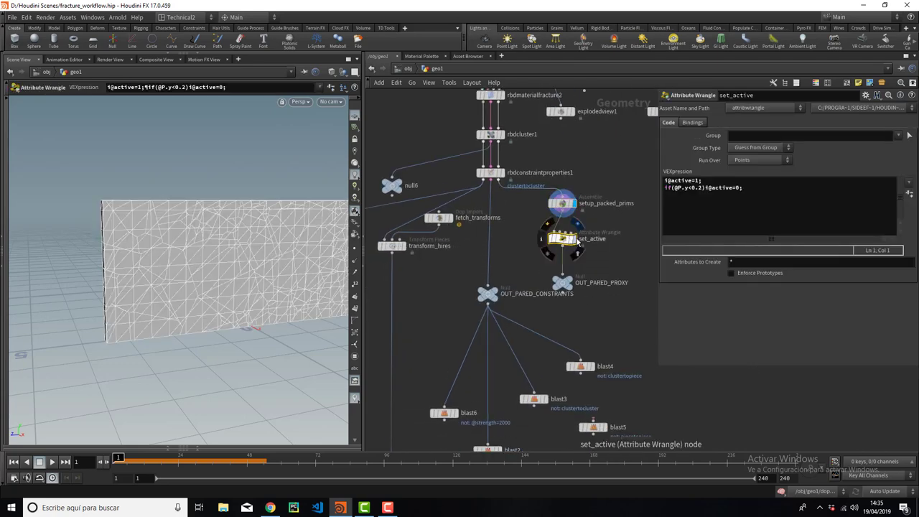
click(571, 240)
drag(172, 321, 215, 322)
key(Return)
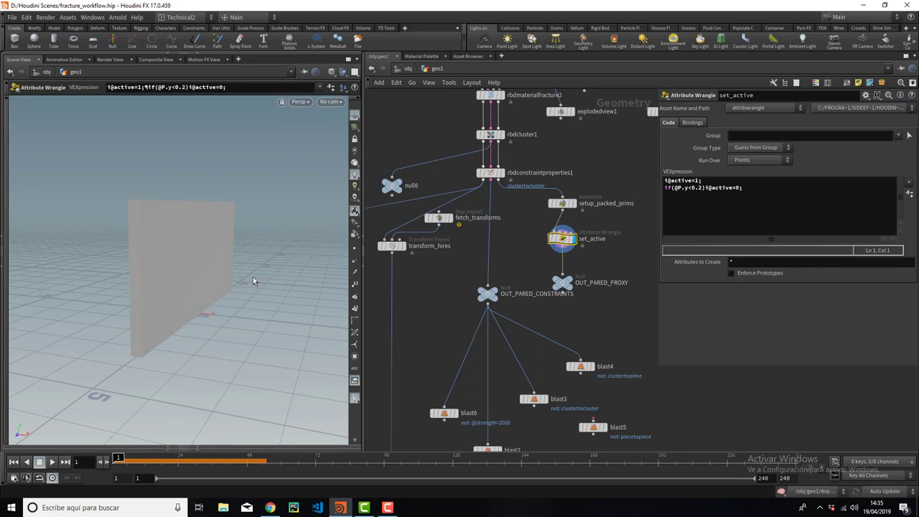
Step: Read set_active's VEX setting i@active to 0 where @P.y<0.2, then pick OUT_PARED_PROXY
click(704, 188)
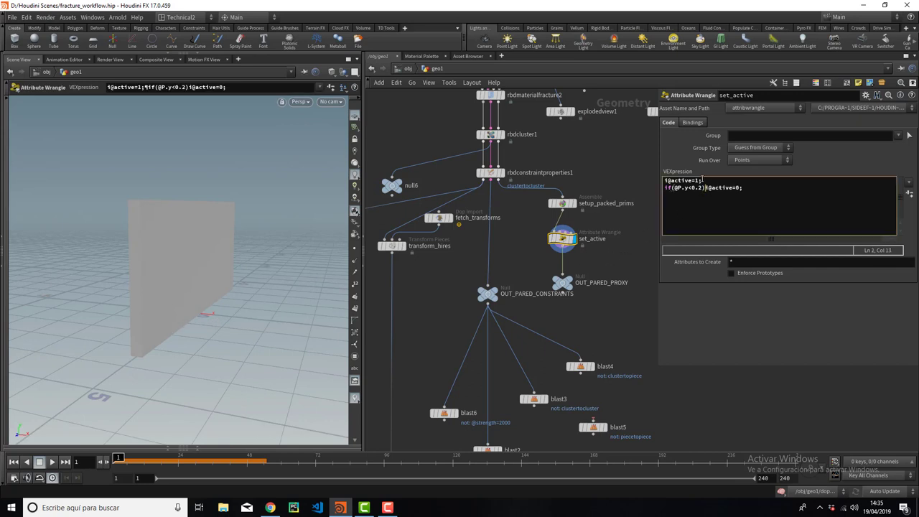
drag(702, 180, 623, 180)
key(Escape)
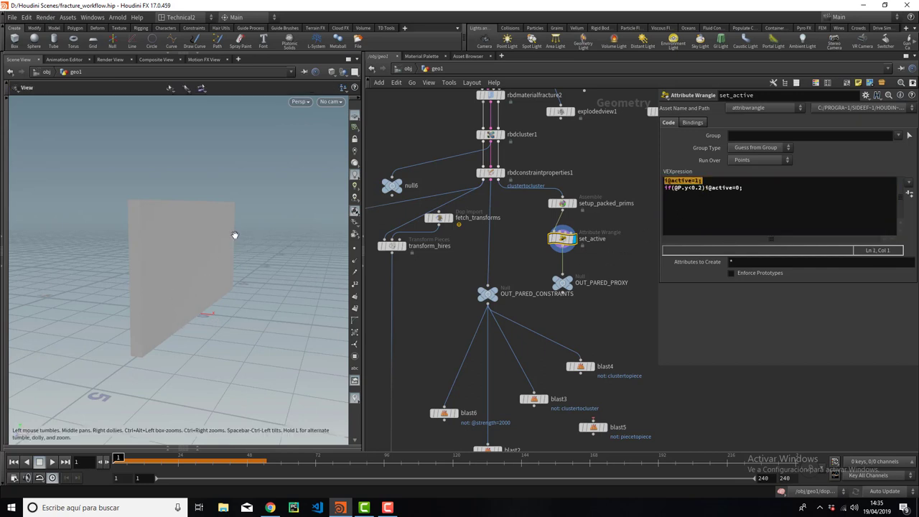
drag(232, 232, 226, 229)
key(Return)
click(749, 189)
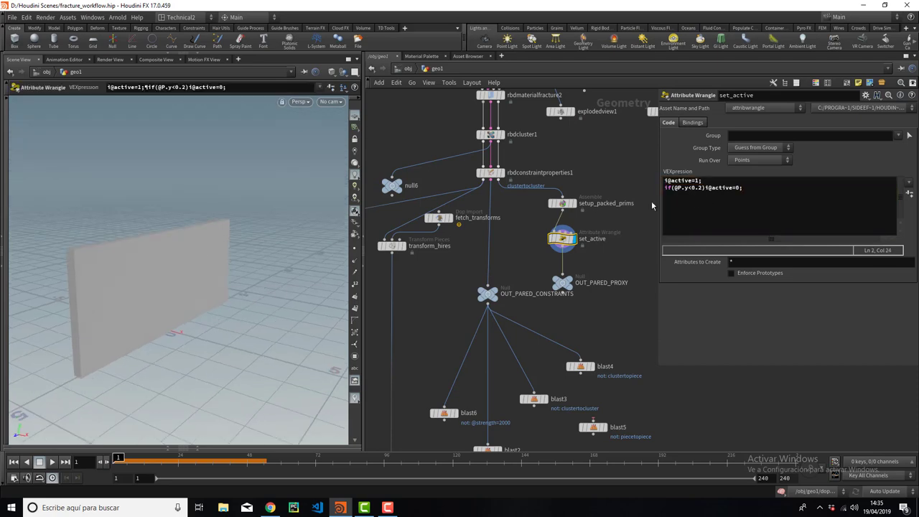
drag(281, 313, 57, 345)
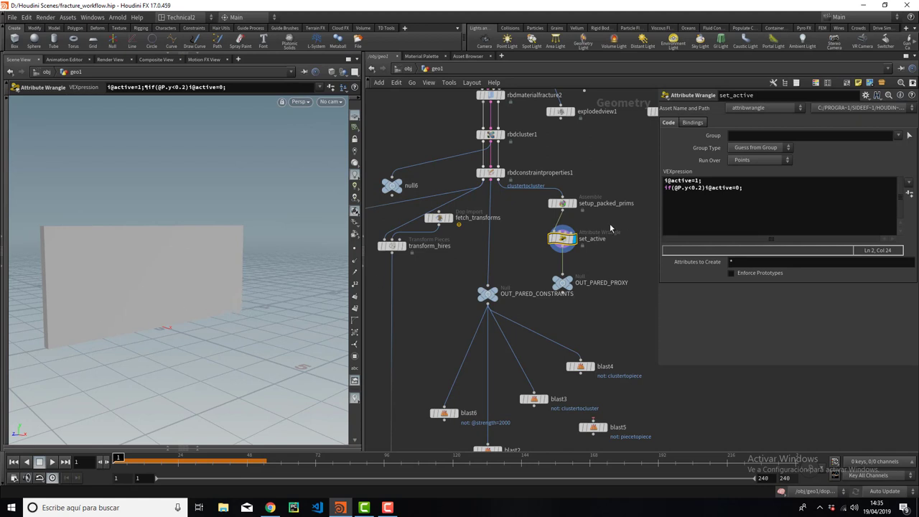
click(564, 283)
key(Tab)
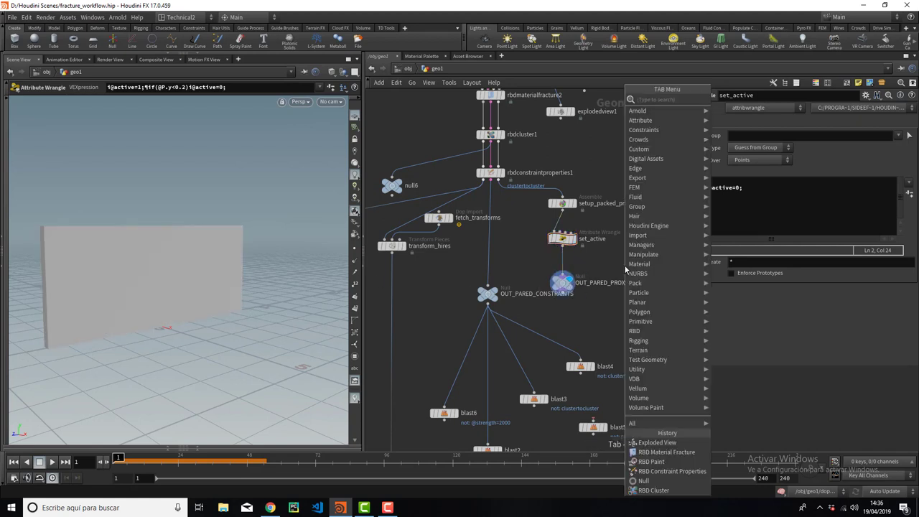
click(731, 118)
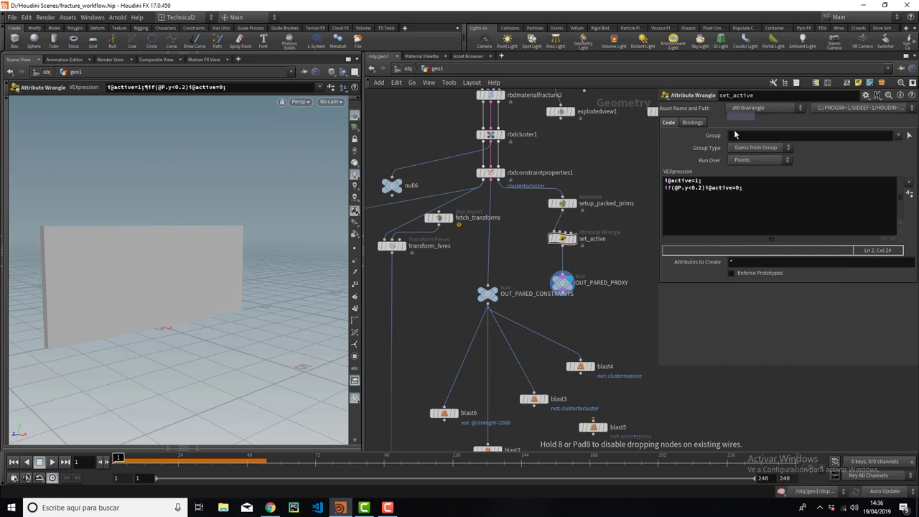
click(619, 287)
click(754, 110)
text(@active=0)
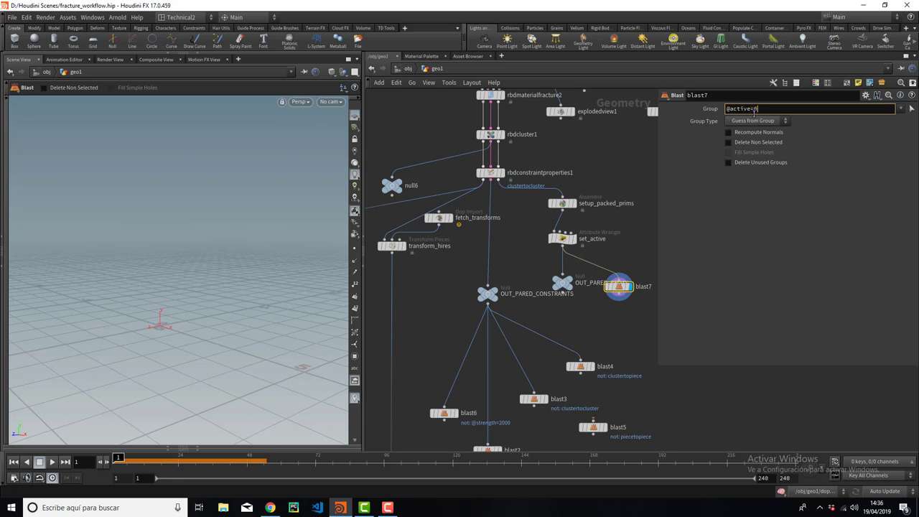
key(Return)
click(776, 145)
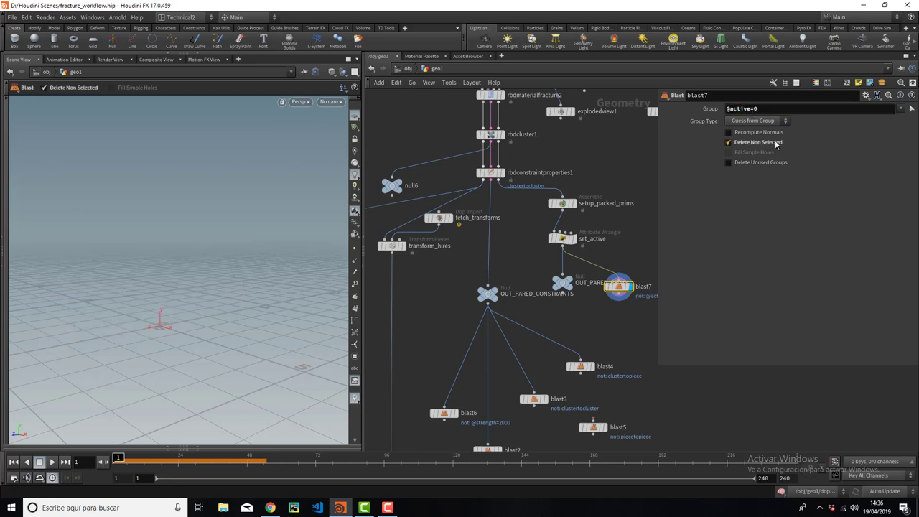
click(776, 122)
click(772, 158)
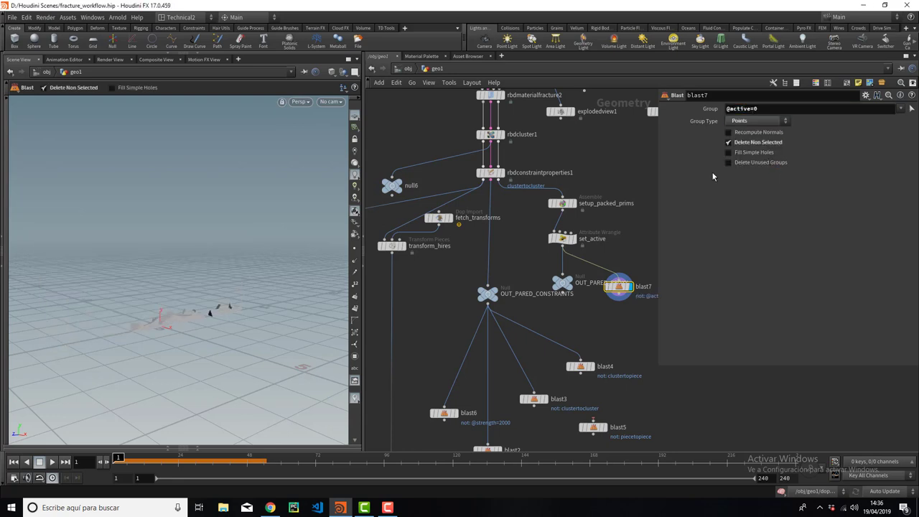
mouse_move(288, 290)
mouse_down()
mouse_move(134, 330)
mouse_move(170, 293)
mouse_up()
scroll(171, 292, down, 3)
key(Return)
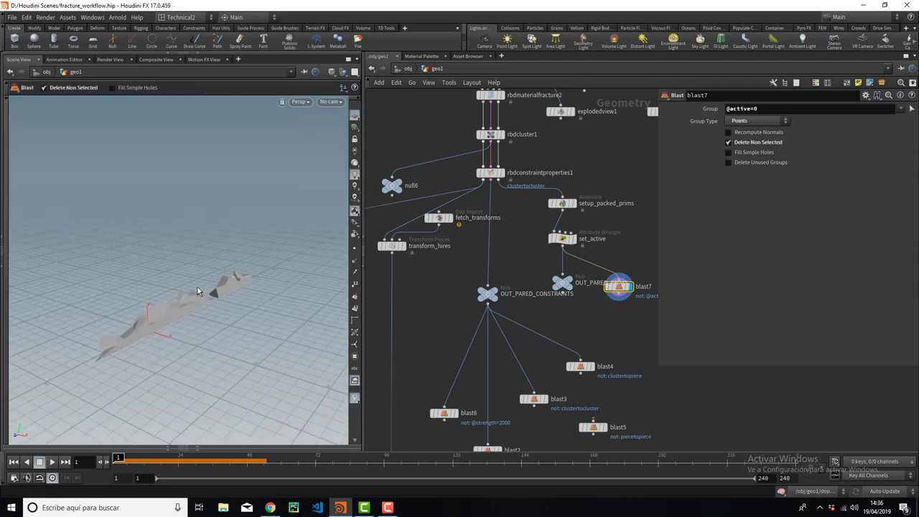
Step: Recheck the set_active code, reposition OUT_PARED_PROXY and delete the temporary blast7
click(562, 238)
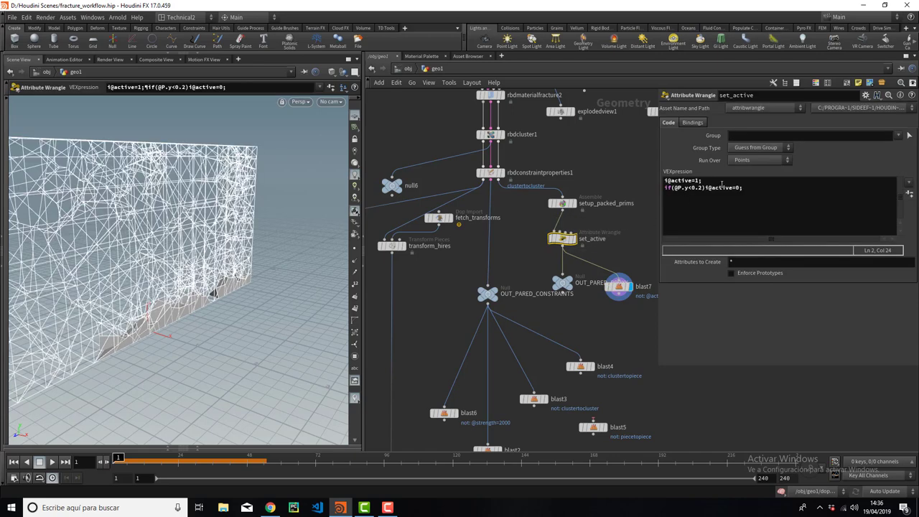
drag(214, 302, 191, 299)
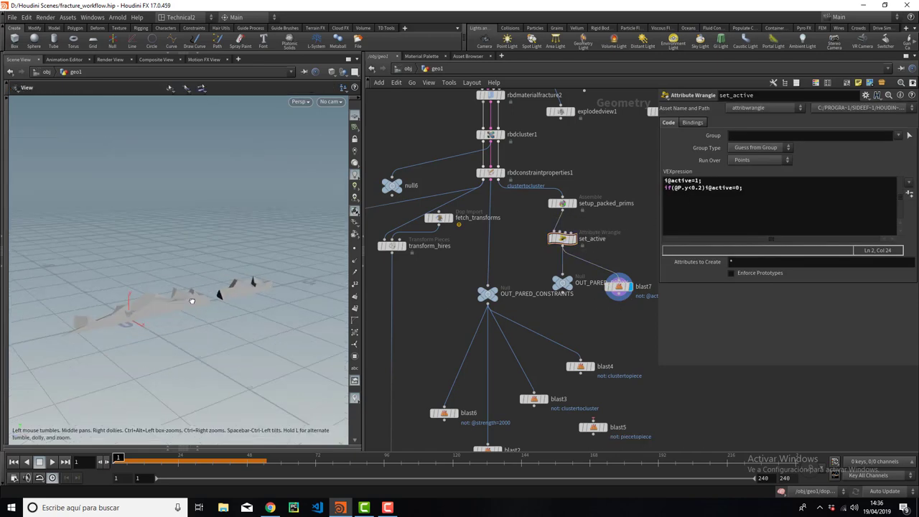
mouse_move(568, 284)
mouse_down()
mouse_move(540, 281)
mouse_move(567, 271)
mouse_up()
click(619, 288)
key(Delete)
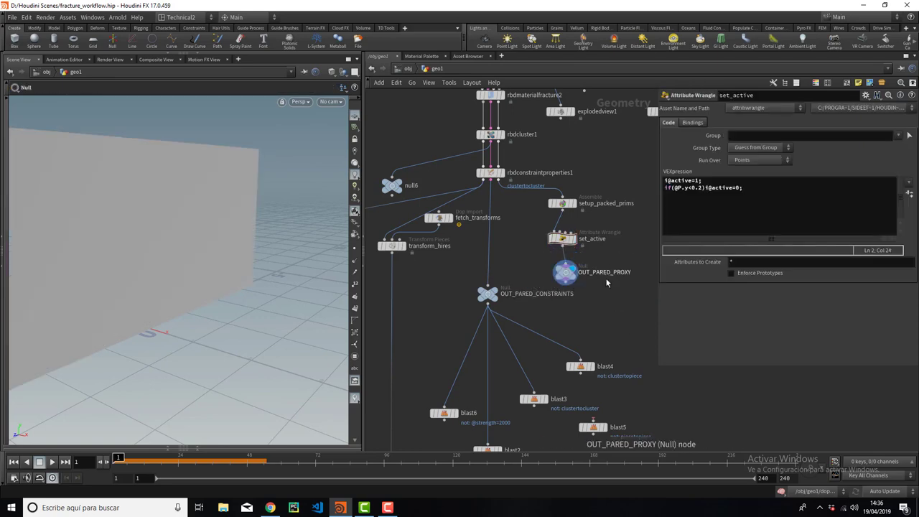
Step: Add an Exploded View below OUT_PARED_PROXY, showing the wall pieces pushed apart
key(Tab)
text(ex)
click(749, 99)
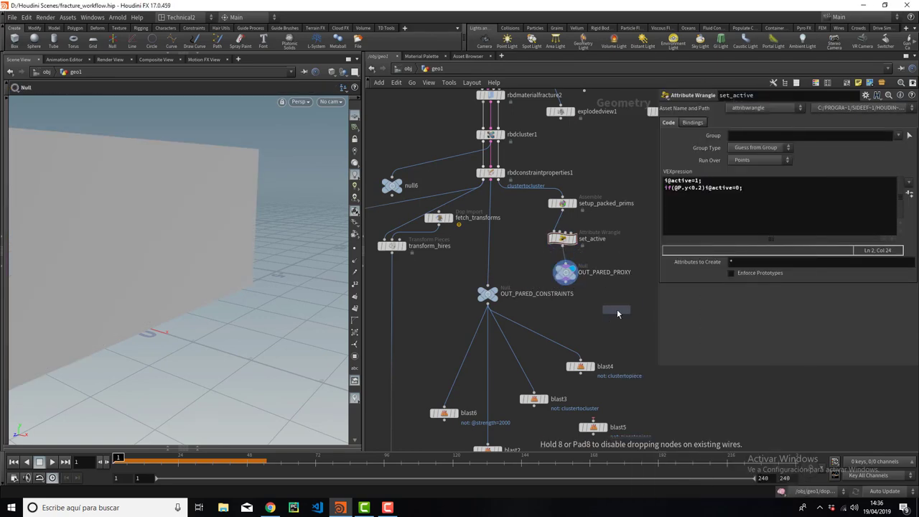
click(619, 309)
key(Escape)
drag(192, 252, 215, 234)
key(Return)
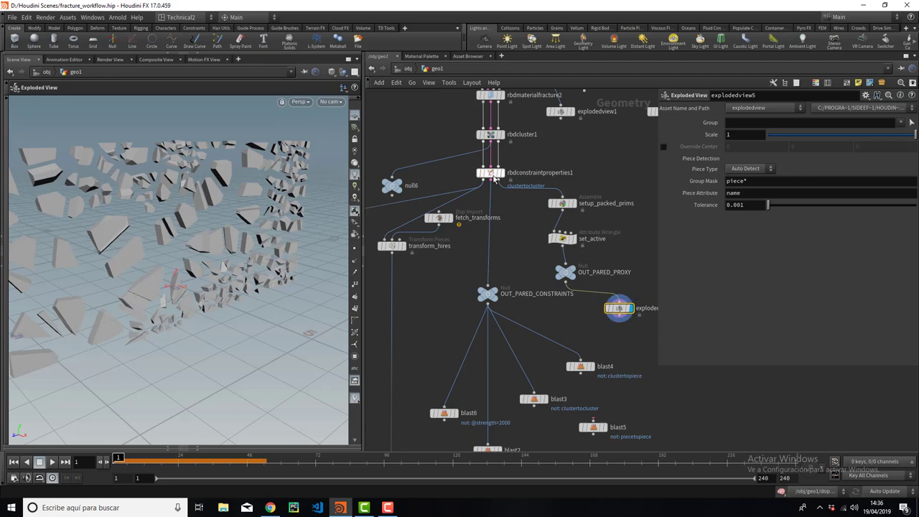
click(562, 203)
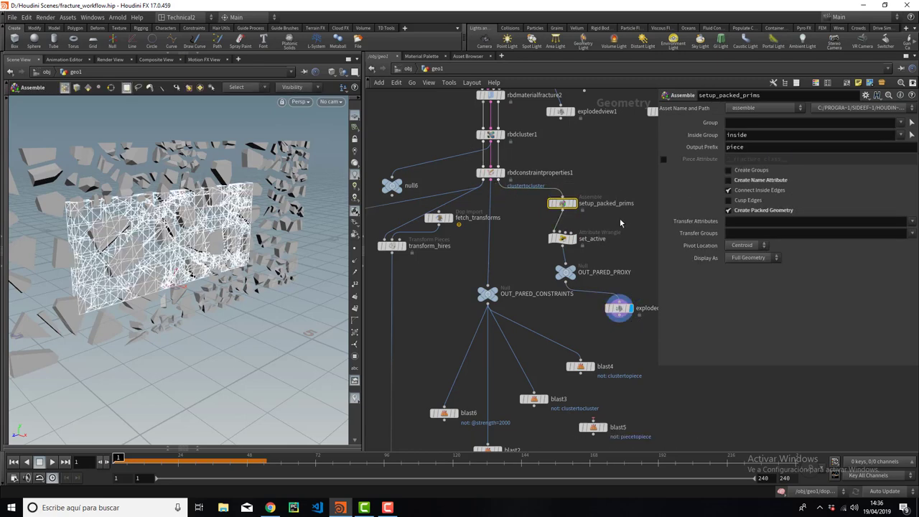
Step: Recheck set_active and return the display to OUT_PARED_PROXY's output
click(562, 238)
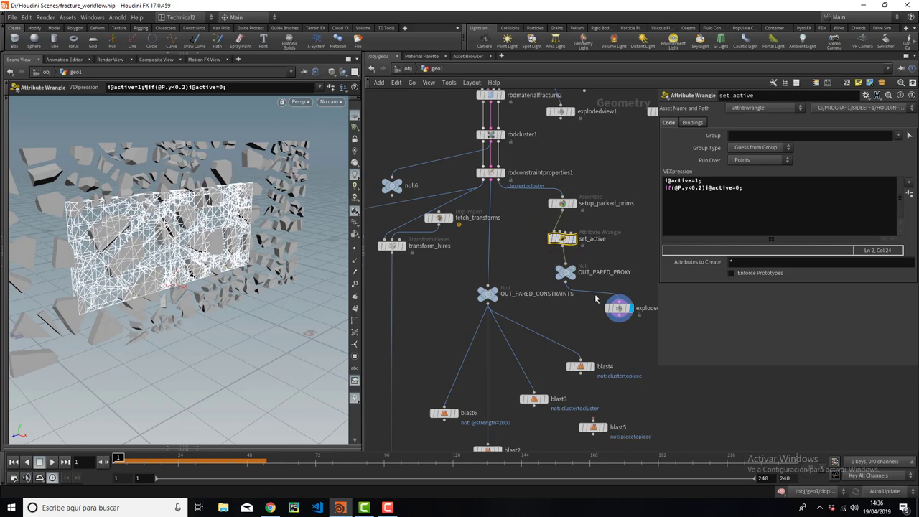
click(565, 272)
click(619, 308)
click(576, 281)
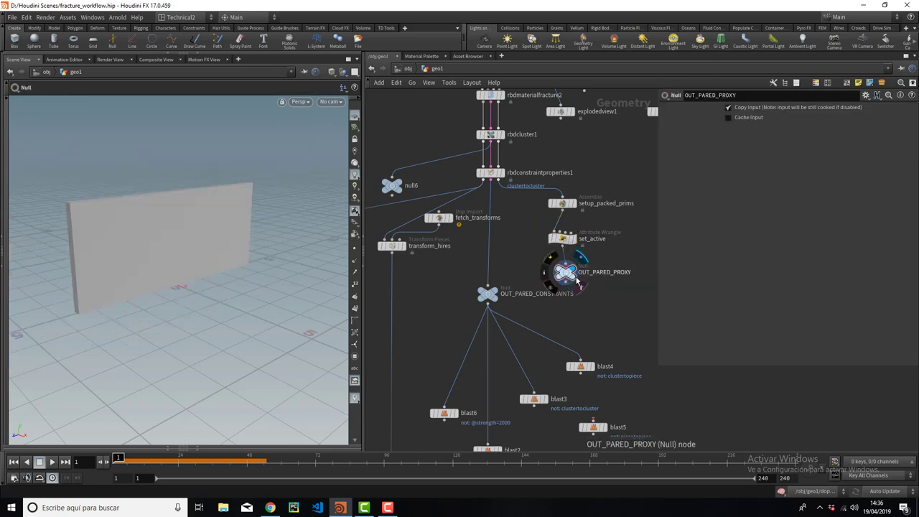
middle_drag(504, 180, 531, 175)
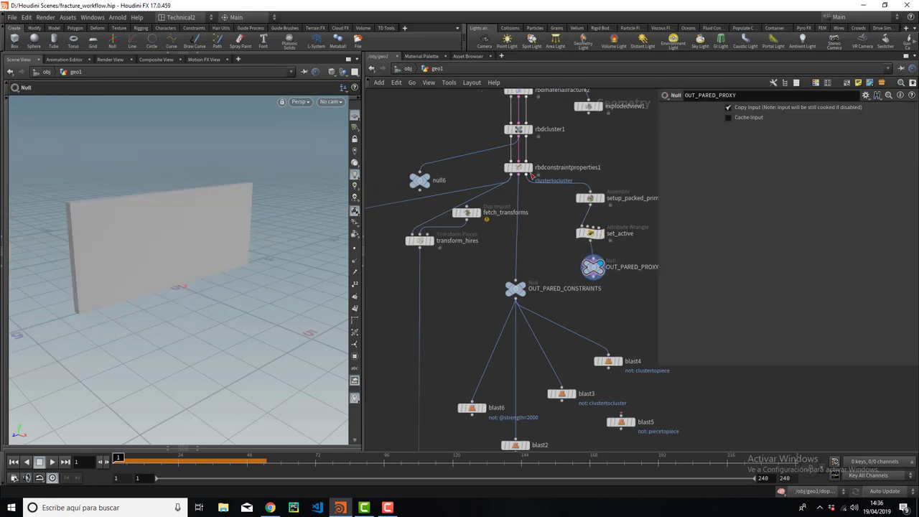
Step: Display the OUT_PARED_CONSTRAINTS wireframe, then inspect rbdcluster1's Group Constraints size 1.9
click(526, 287)
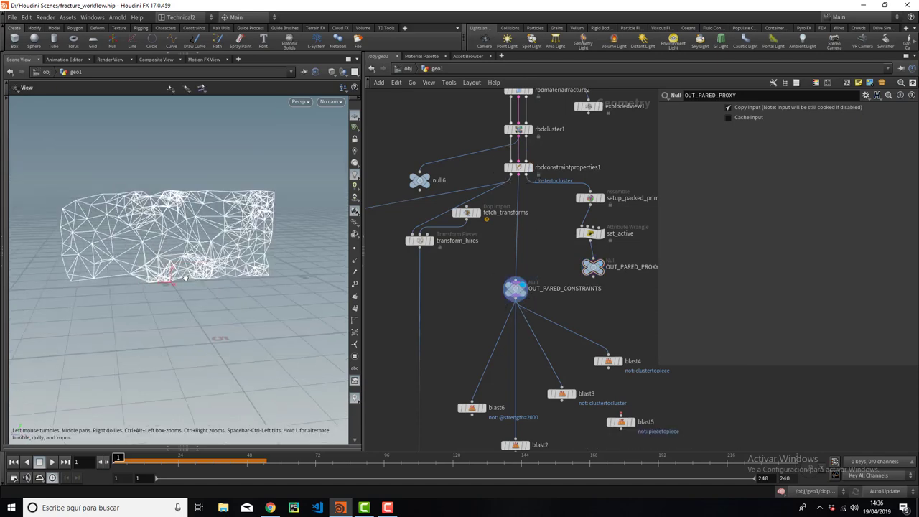
drag(185, 277, 235, 272)
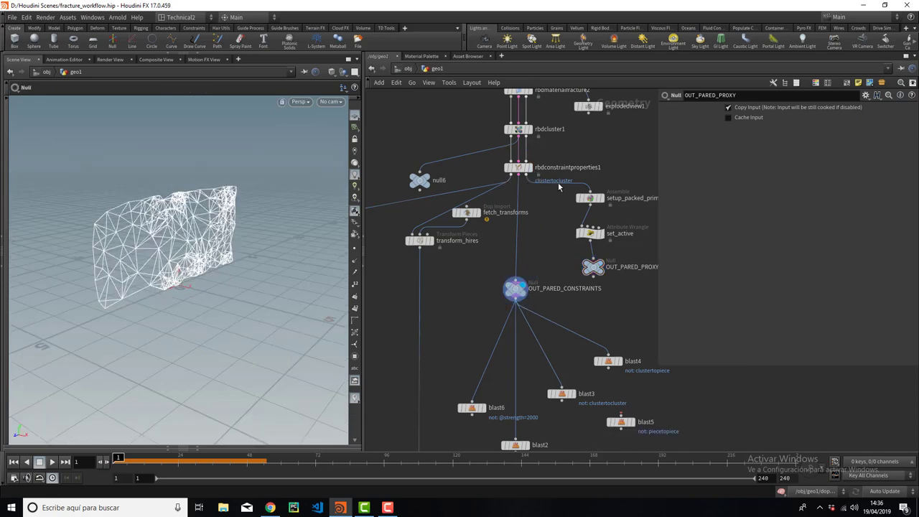
drag(199, 227, 244, 237)
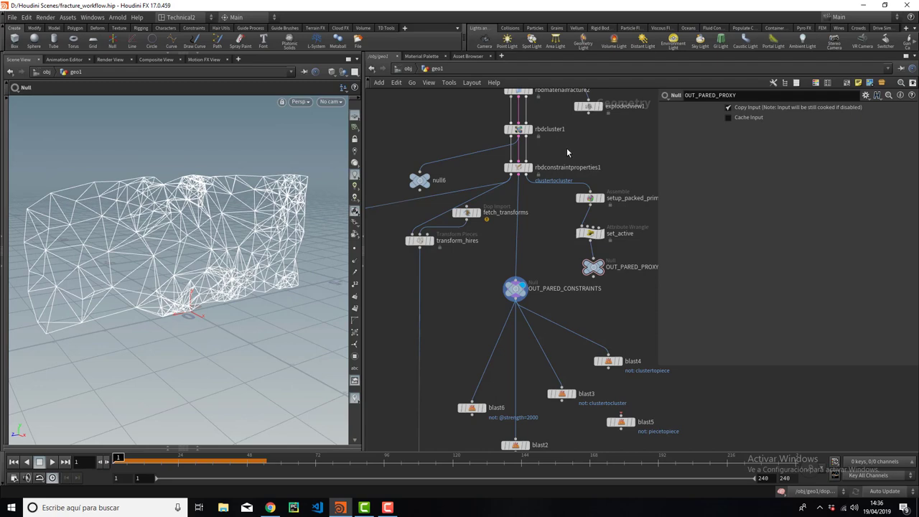
click(518, 129)
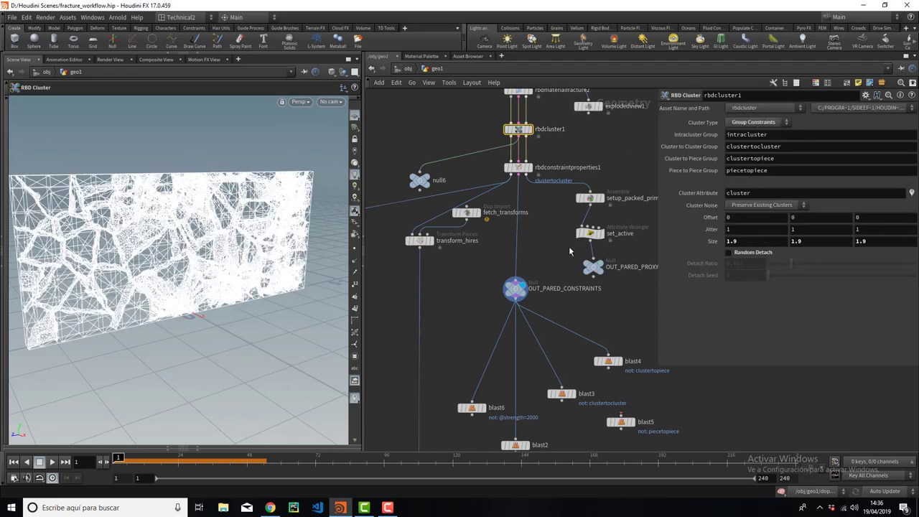
Step: Check the glue Strength 2000 and display blast3's cluster-to-cluster constraints
click(567, 168)
click(544, 168)
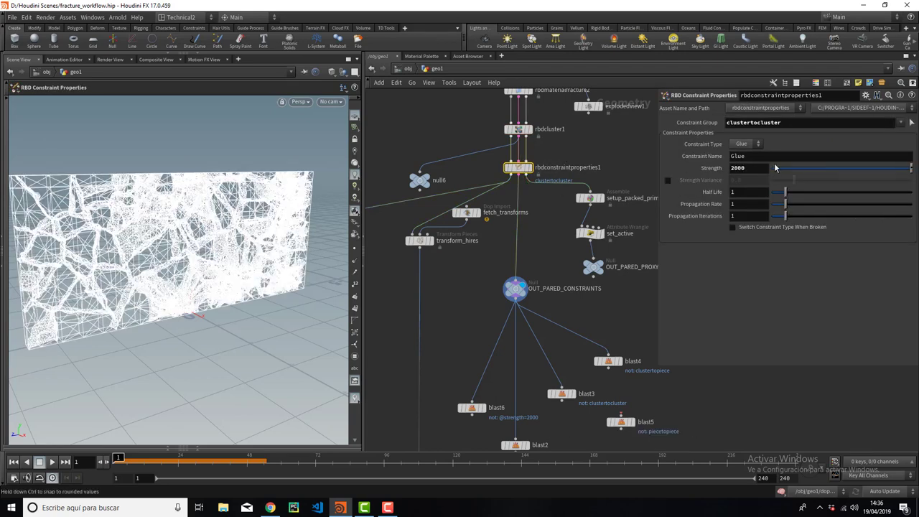
double_click(740, 168)
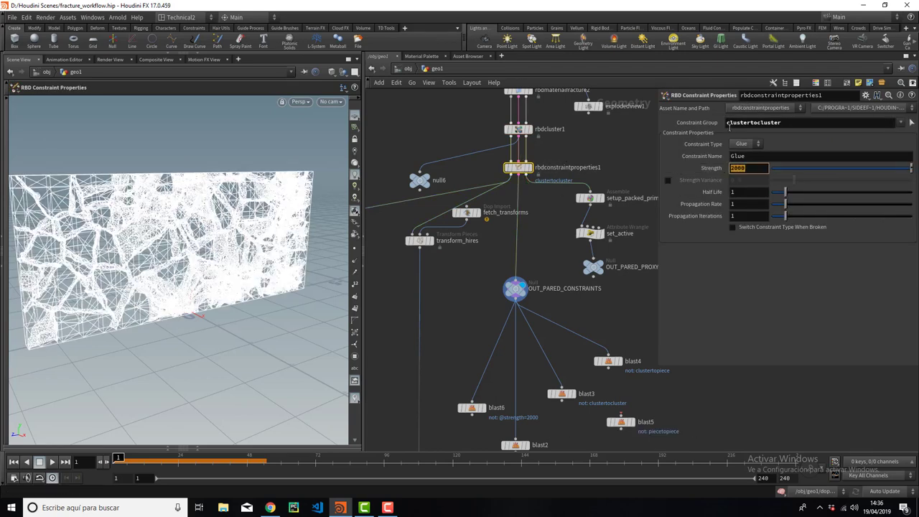
middle_drag(524, 348, 516, 272)
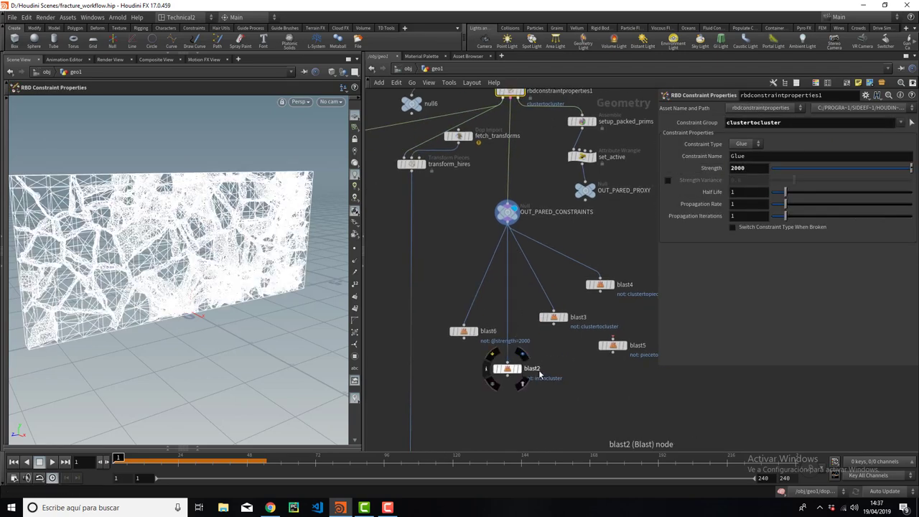
click(567, 305)
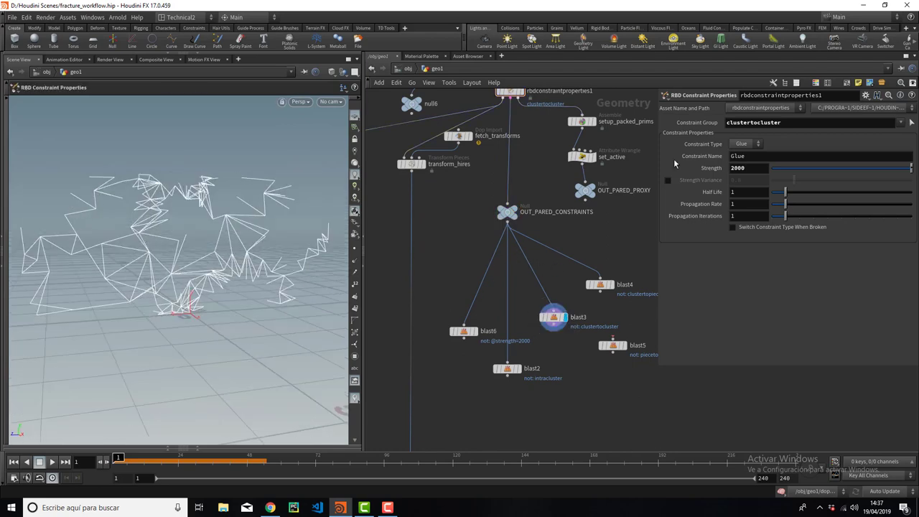
Step: Tidy nodes around transform_hires and review fetch_transforms' import from ../dopnet1 with mask pared
middle_drag(497, 196, 509, 267)
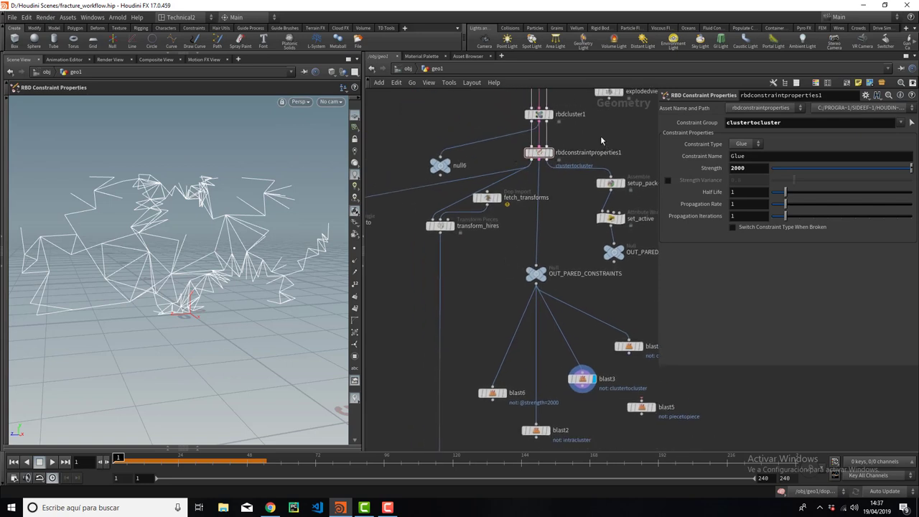
drag(436, 226, 441, 231)
drag(487, 206, 504, 218)
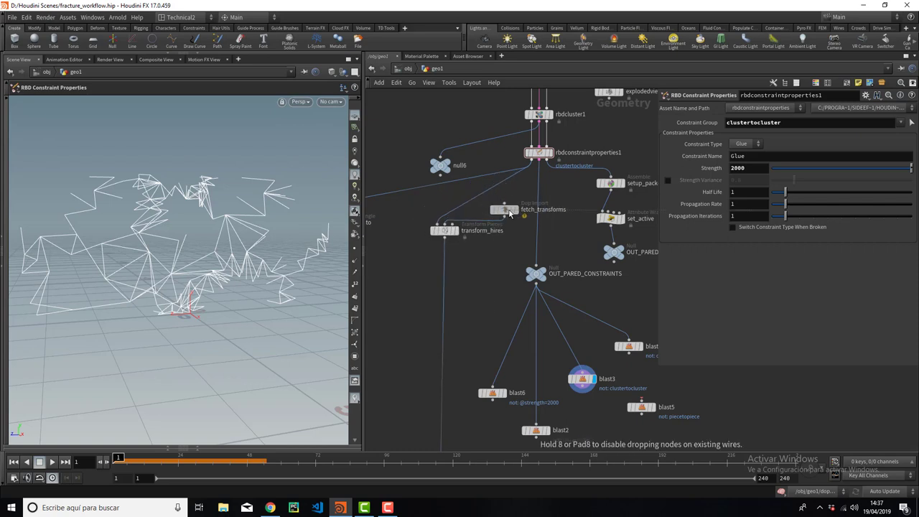
middle_drag(453, 193, 535, 189)
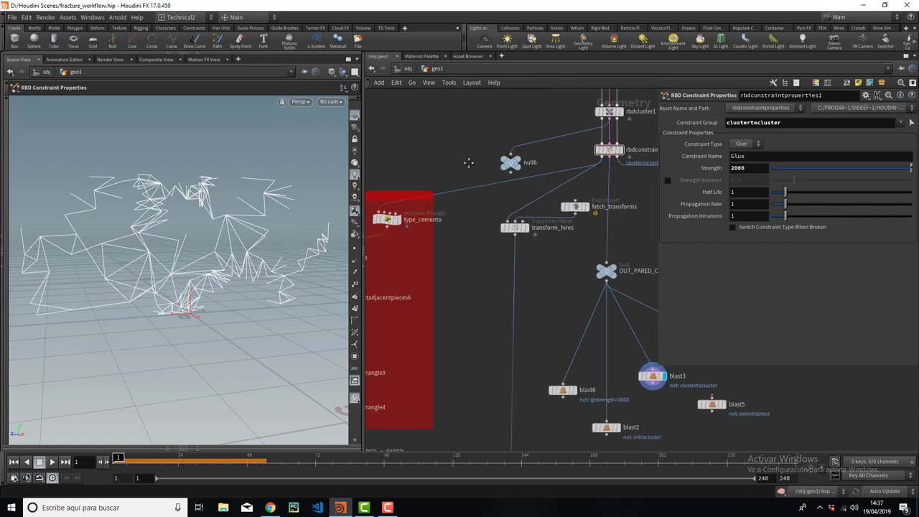
middle_drag(609, 200, 515, 209)
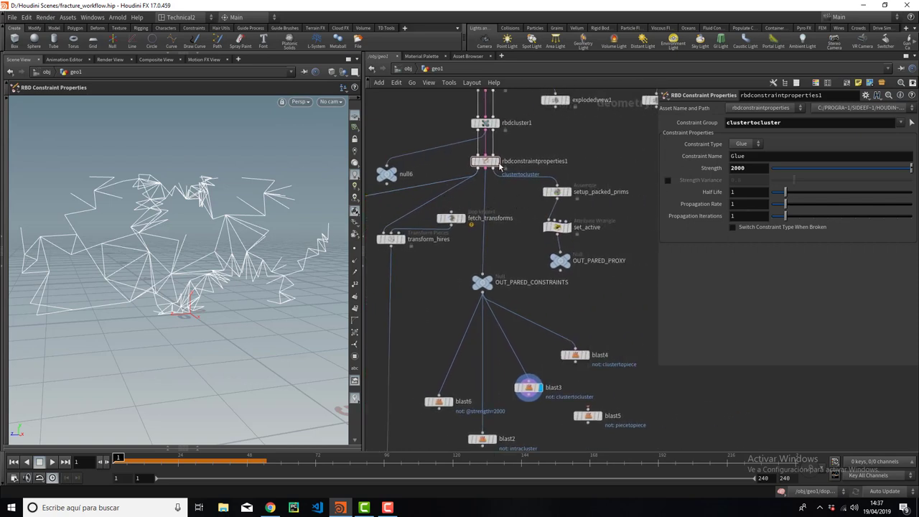
middle_drag(420, 185, 468, 178)
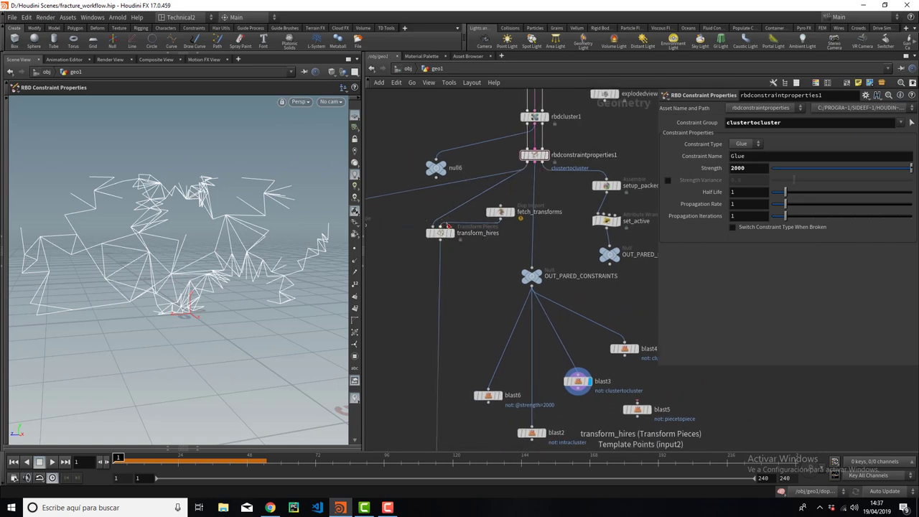
click(501, 213)
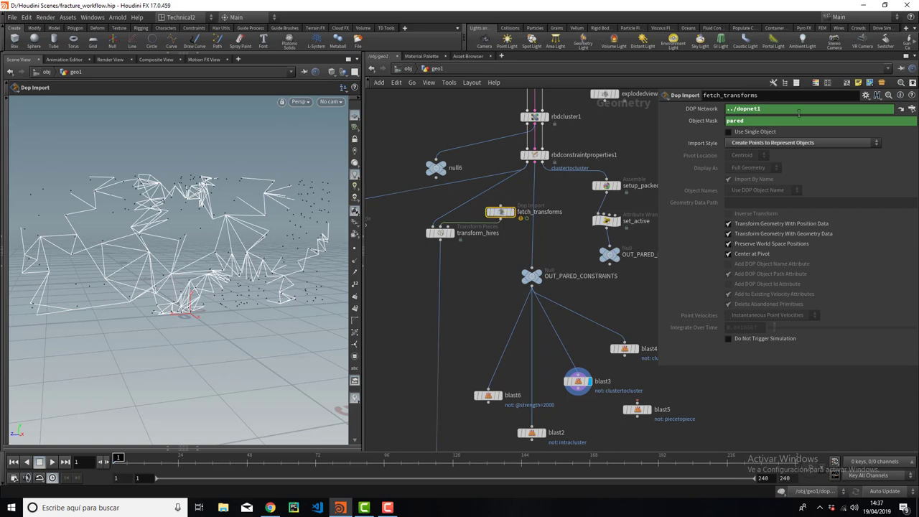
Step: Display transform_hires, the intact high-res wall, and review its name-matched Transform Pieces settings
mouse_move(762, 110)
mouse_down()
mouse_move(727, 109)
mouse_move(726, 121)
mouse_up()
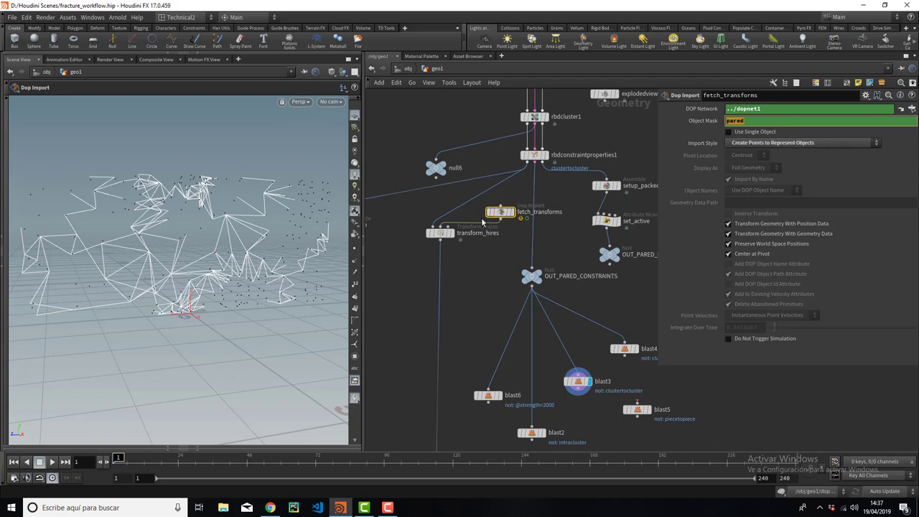
click(535, 155)
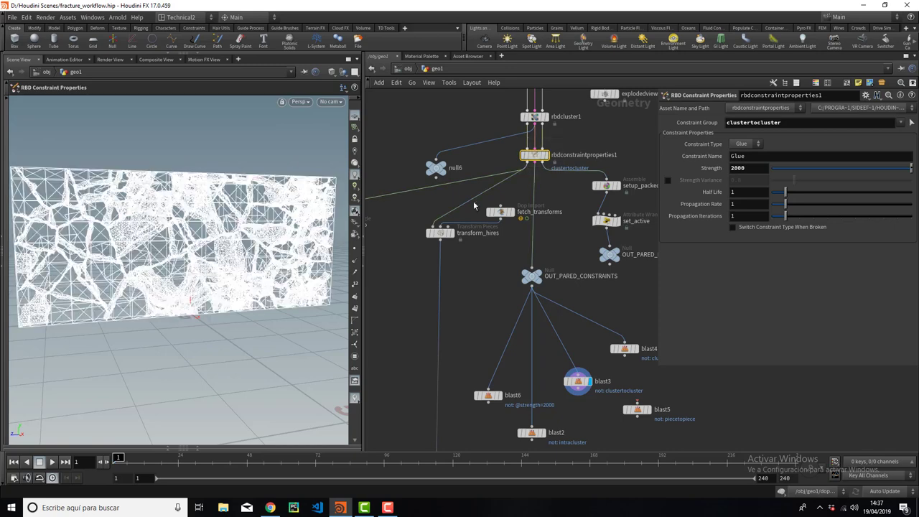
click(449, 233)
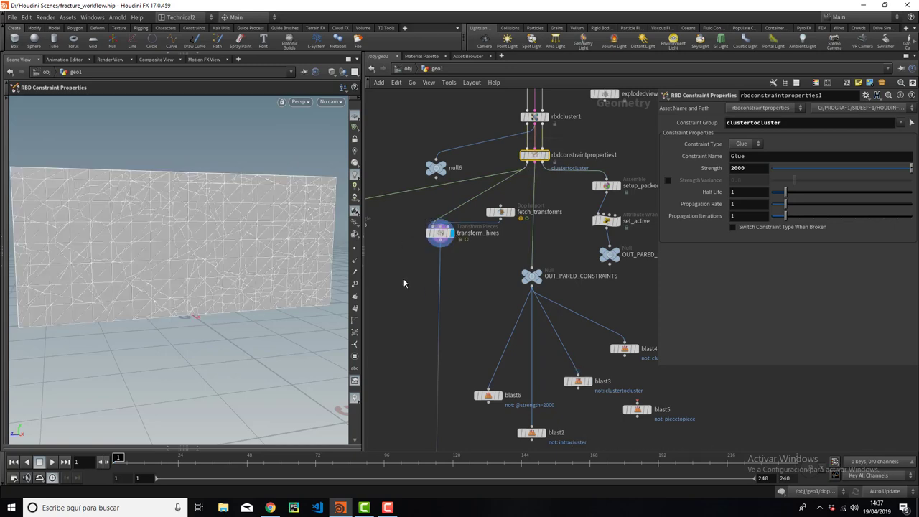
click(440, 237)
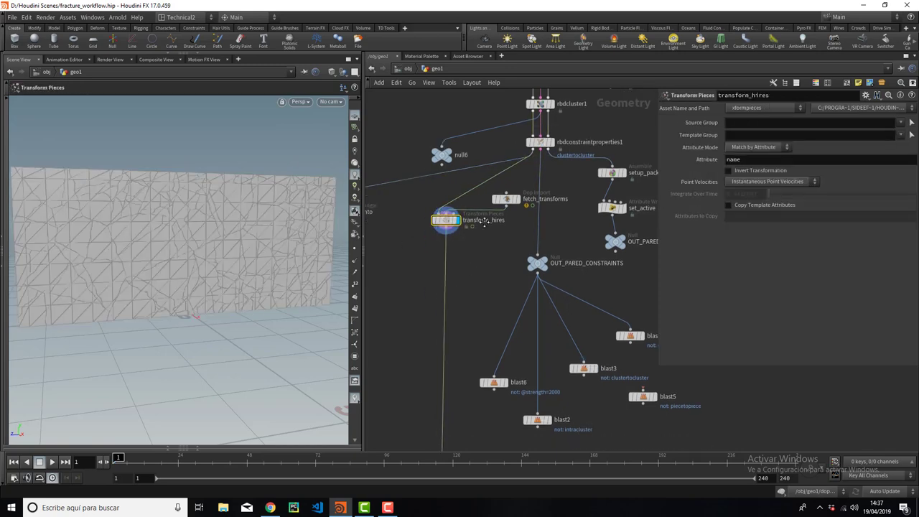
scroll(465, 315, down, 5)
middle_drag(465, 315, 545, 329)
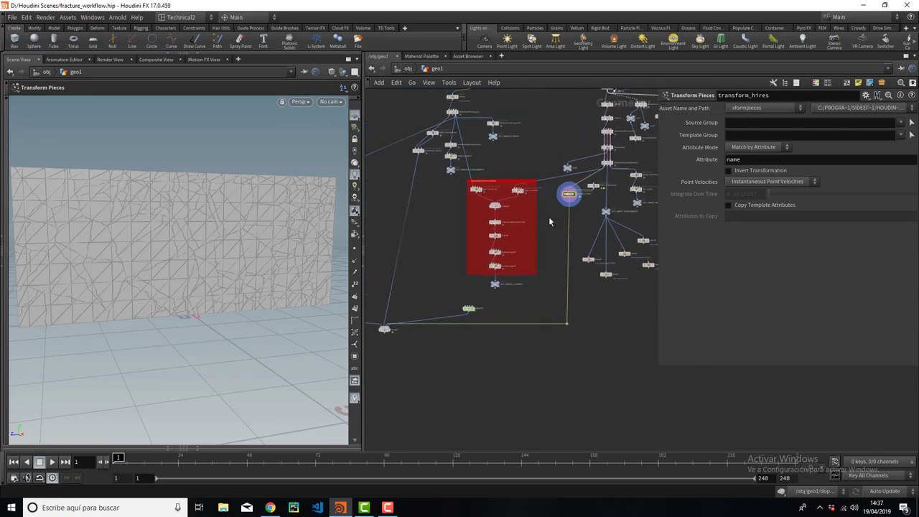
Step: Add a null7 fed by transform_hires and make it the displayed output
key(Tab)
text(nu)
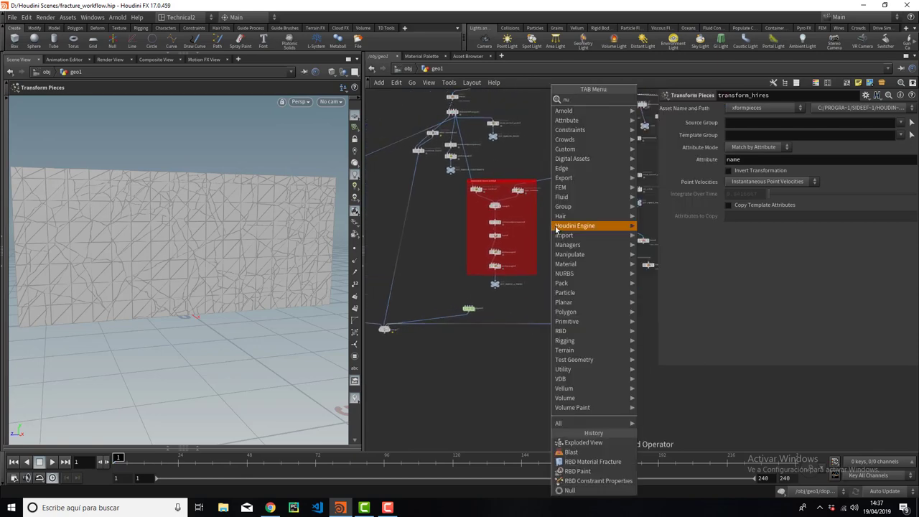
key(Return)
click(560, 223)
scroll(572, 190, up, 2)
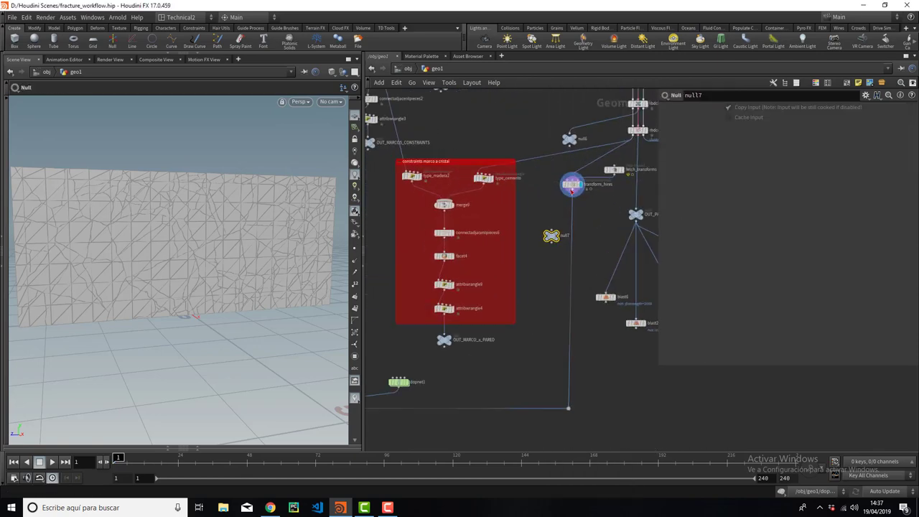
click(571, 192)
click(558, 235)
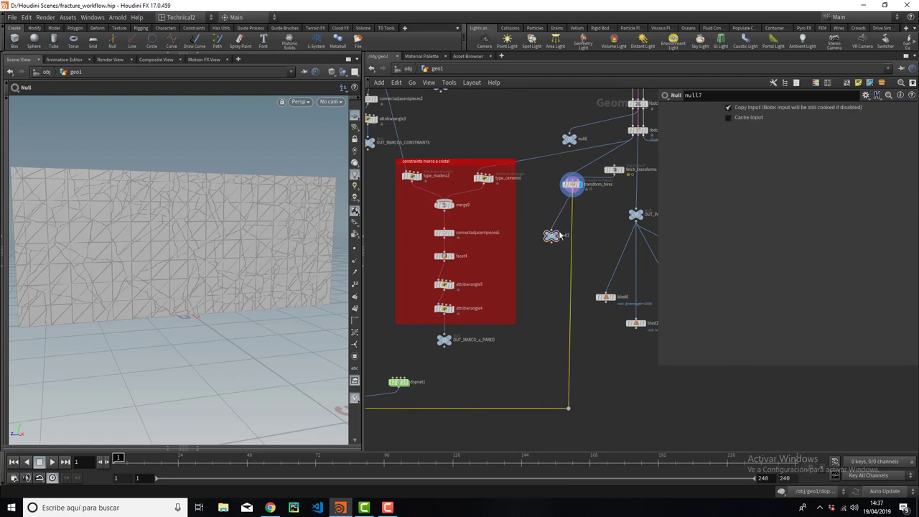
click(559, 235)
Step: Scrub to frame 33 and orbit the crumbling high-res wall, reviewing fetch_transforms
drag(130, 456, 204, 456)
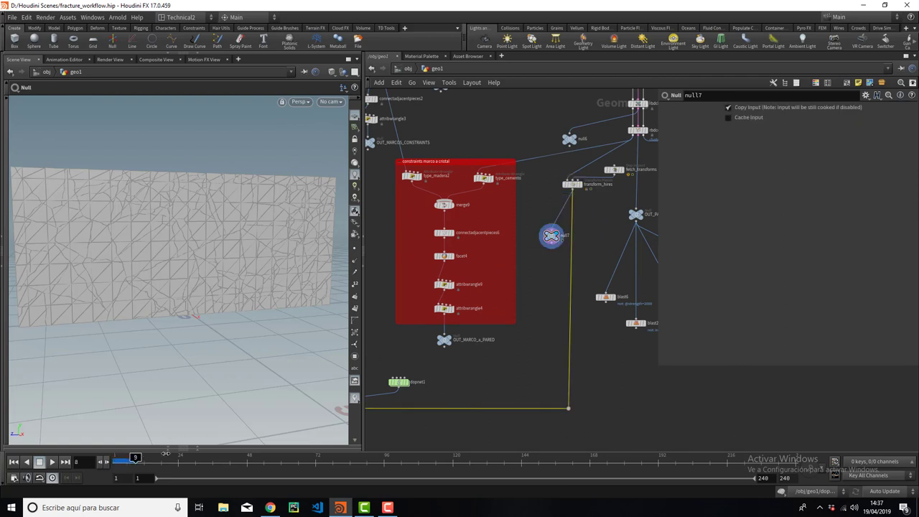
mouse_move(115, 275)
mouse_down()
mouse_move(169, 328)
mouse_move(147, 266)
mouse_move(185, 287)
mouse_move(503, 245)
mouse_up()
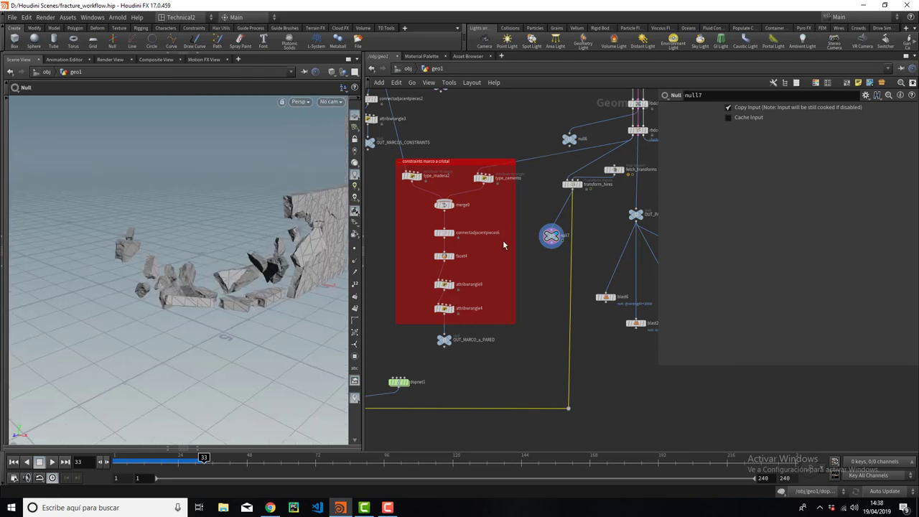
drag(252, 273, 275, 262)
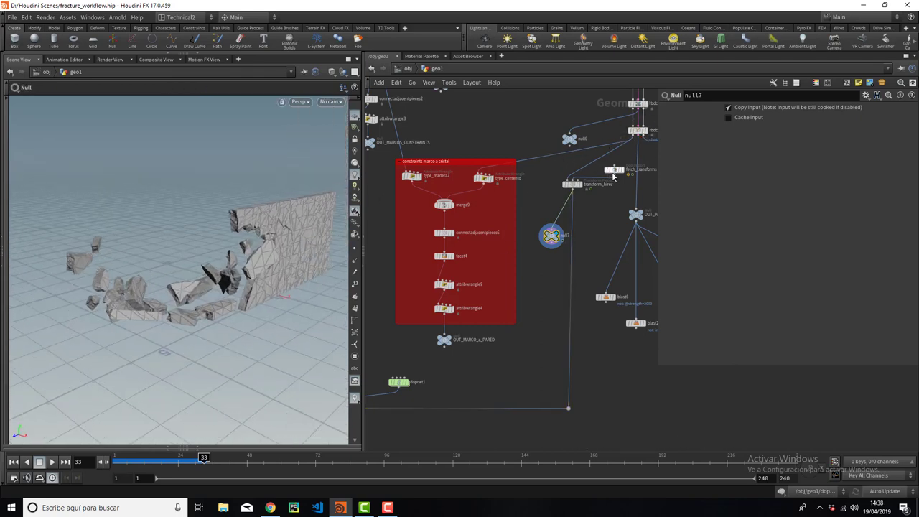
scroll(595, 202, up, 2)
middle_drag(595, 202, 526, 227)
click(555, 179)
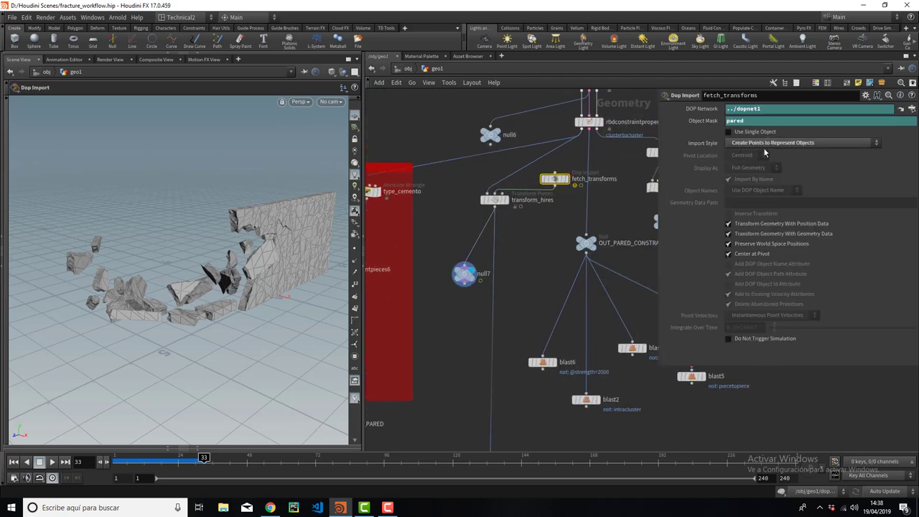
mouse_move(185, 246)
mouse_down()
mouse_move(184, 279)
mouse_move(161, 279)
mouse_move(240, 246)
mouse_move(180, 252)
mouse_up()
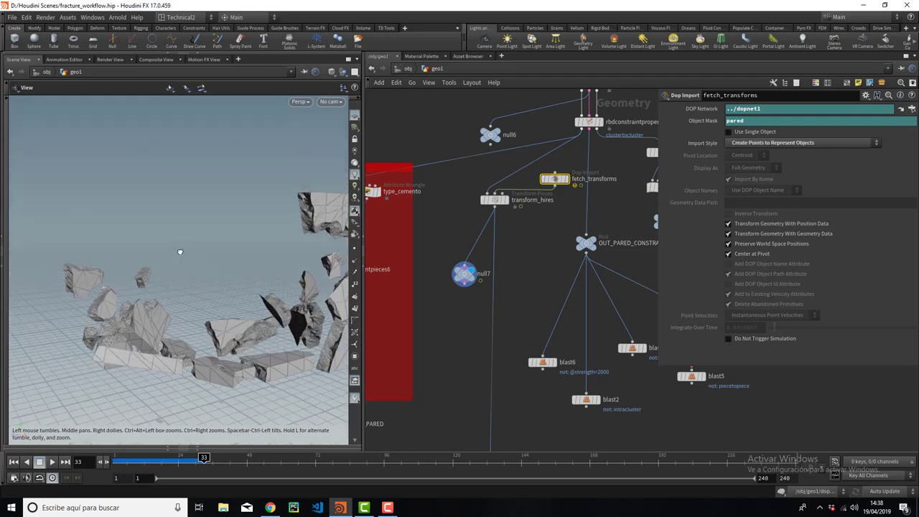
scroll(542, 240, down, 2)
Step: Display the marco Blast's wooden frame geometry and orbit around the frames
scroll(517, 242, down, 2)
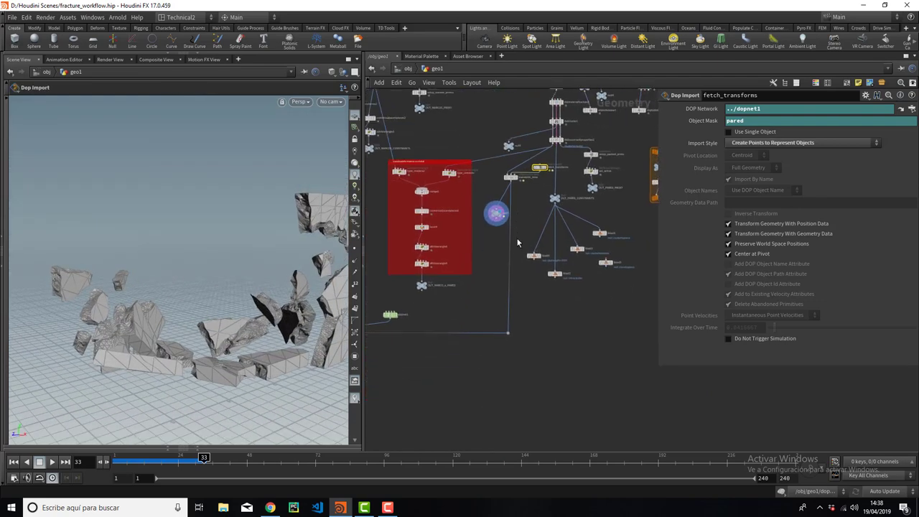
mouse_move(483, 233)
middle_down()
mouse_move(560, 250)
mouse_move(539, 199)
mouse_move(562, 201)
mouse_move(555, 234)
middle_up()
mouse_move(539, 189)
middle_down()
mouse_move(439, 243)
mouse_move(500, 201)
middle_up()
scroll(410, 228, up, 2)
scroll(472, 204, up, 2)
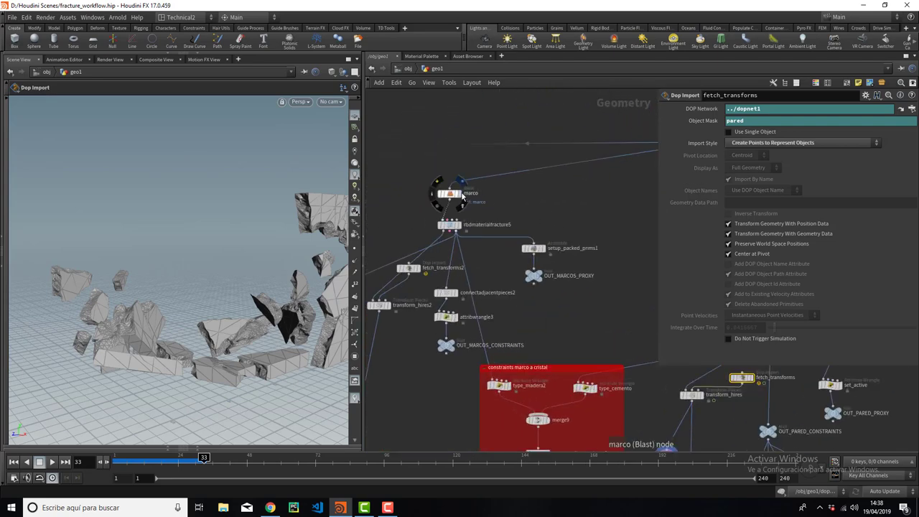
click(447, 194)
key(Escape)
drag(265, 265, 99, 266)
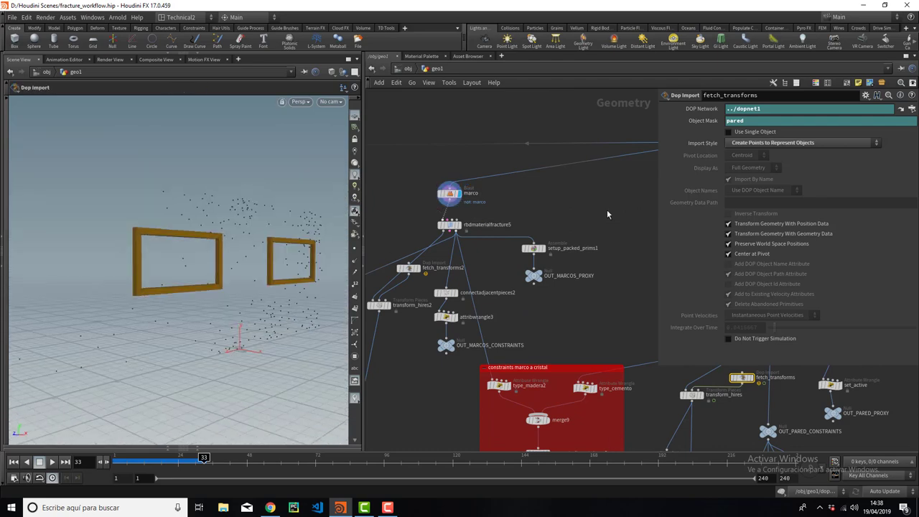
scroll(607, 212, down, 3)
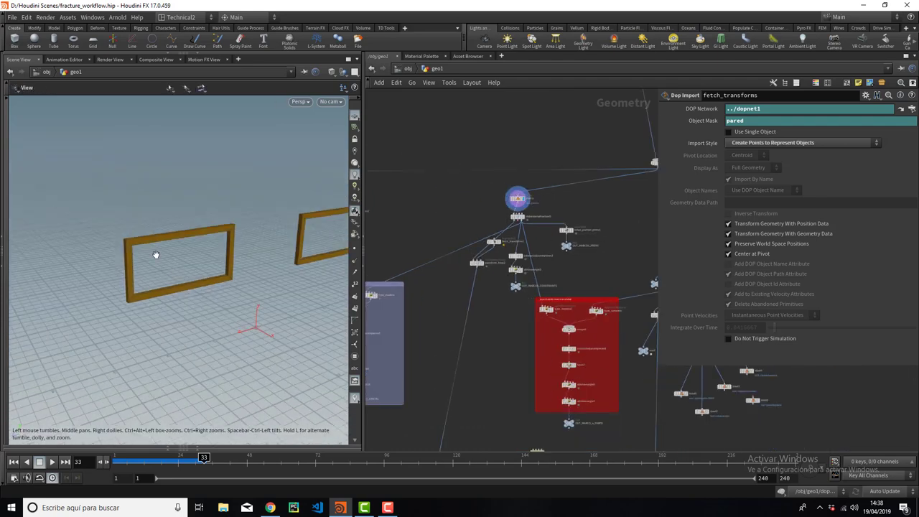
scroll(544, 203, up, 2)
Step: Review rbdmaterialfracture5's Wood fracture with grain spacing 0.072 up close on the frame
drag(543, 208, 489, 227)
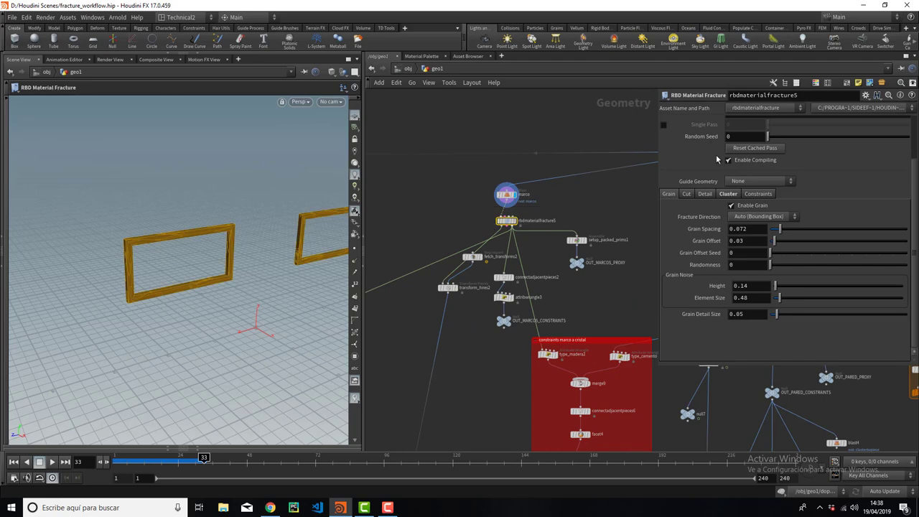
scroll(749, 120, up, 1)
scroll(749, 120, up, 1)
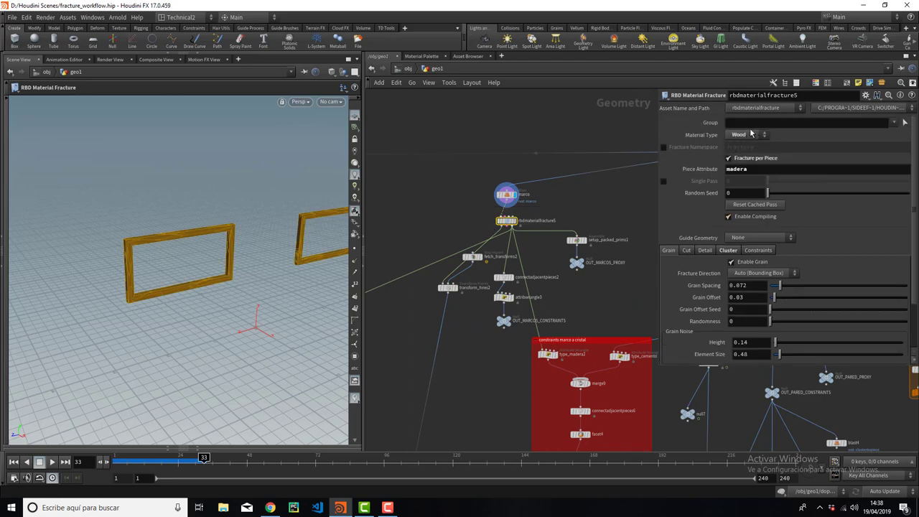
key(Escape)
mouse_move(246, 209)
mouse_down()
mouse_move(133, 215)
mouse_move(154, 242)
mouse_move(102, 223)
mouse_up()
key(Return)
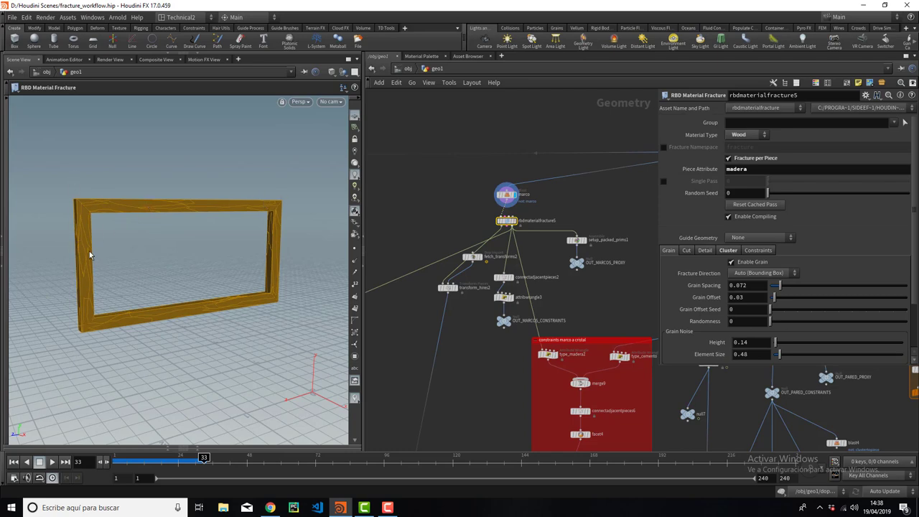
mouse_move(203, 219)
mouse_down()
mouse_move(180, 256)
mouse_move(134, 231)
mouse_up()
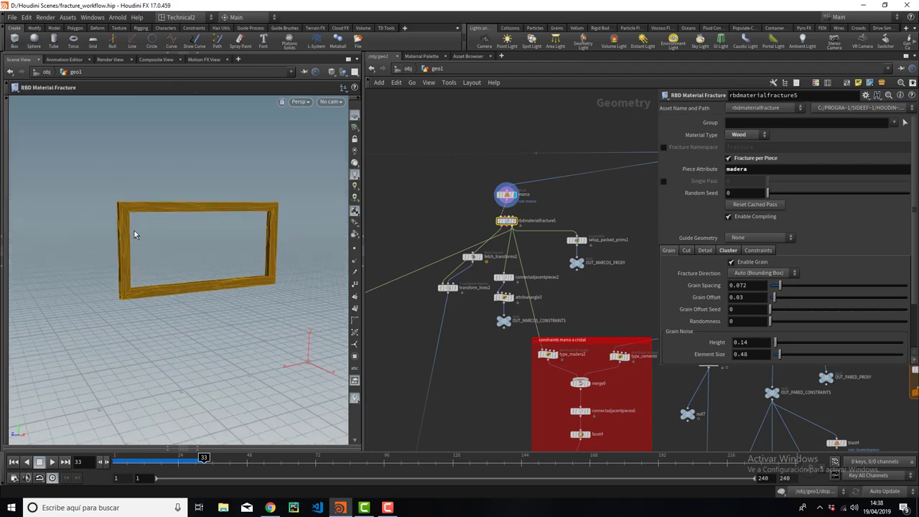
scroll(244, 201, up, 2)
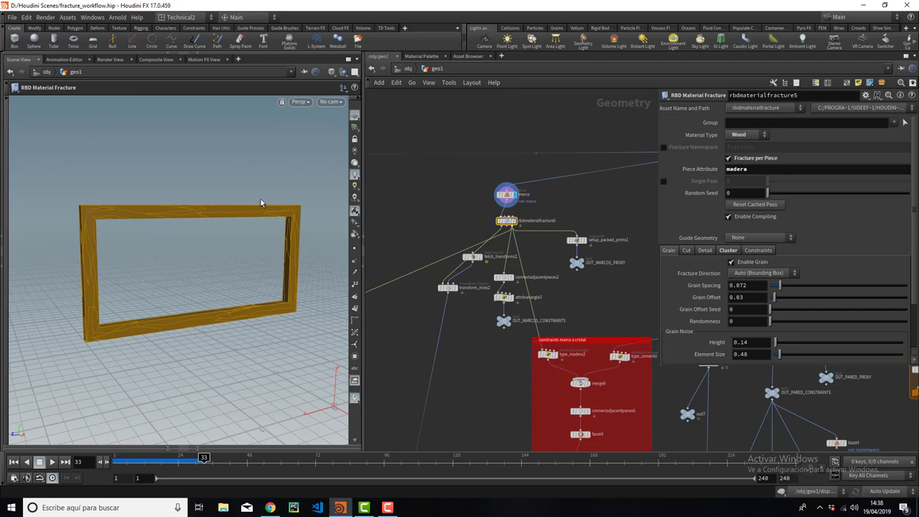
key(Tab)
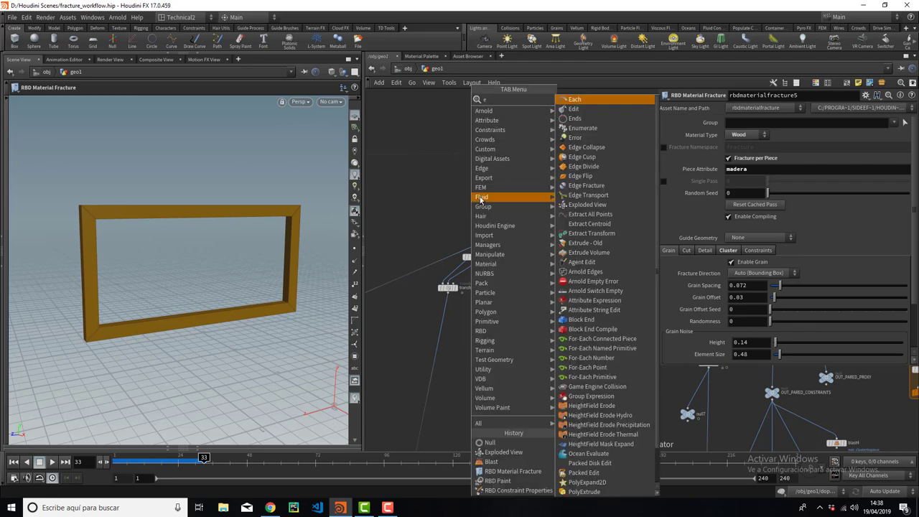
Step: Add an explodedview5 node fed by rbdmaterialfracture5, display it, then reselect rbdmaterialfracture5
text(ex)
click(585, 100)
click(427, 233)
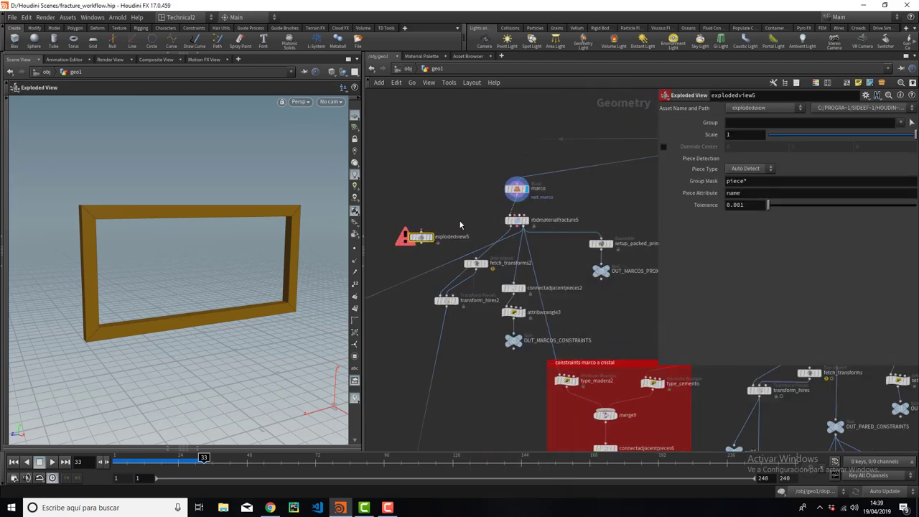
click(528, 228)
click(414, 237)
click(425, 239)
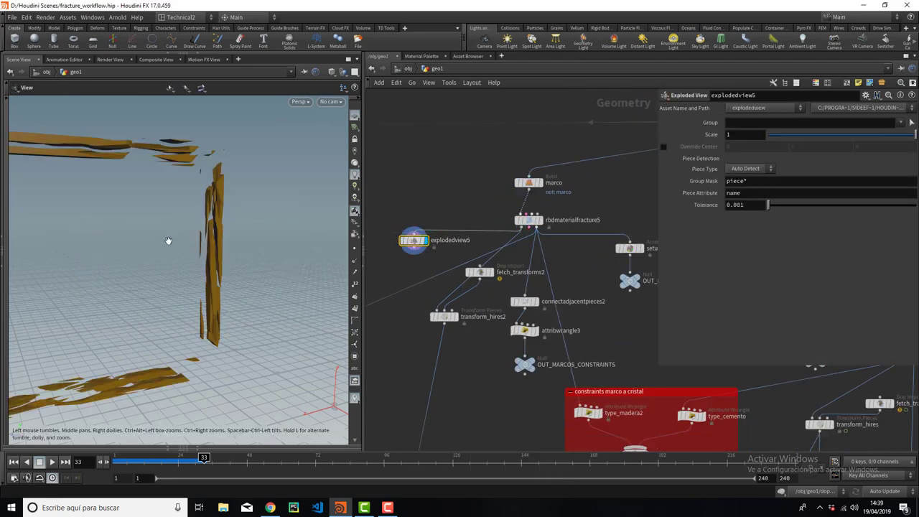
click(528, 219)
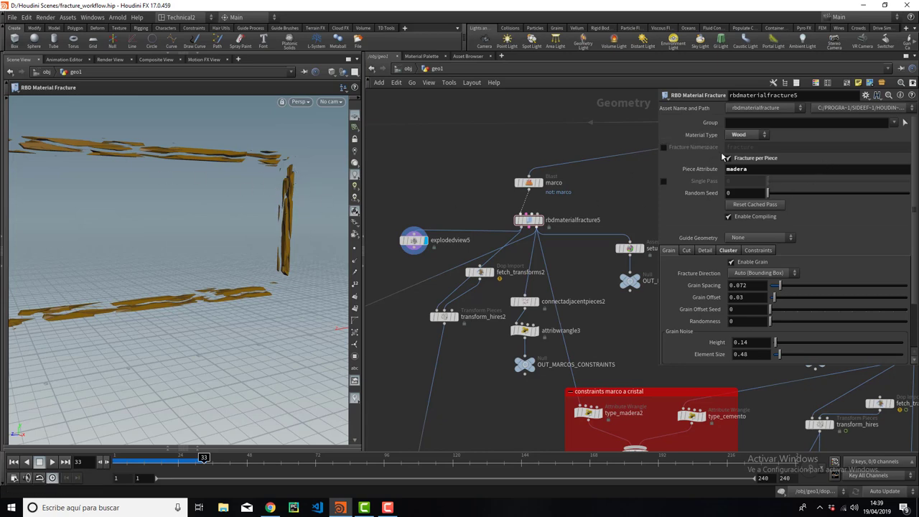
Step: Toggle Fracture per Piece off and back on for rbdmaterialfracture5
click(749, 163)
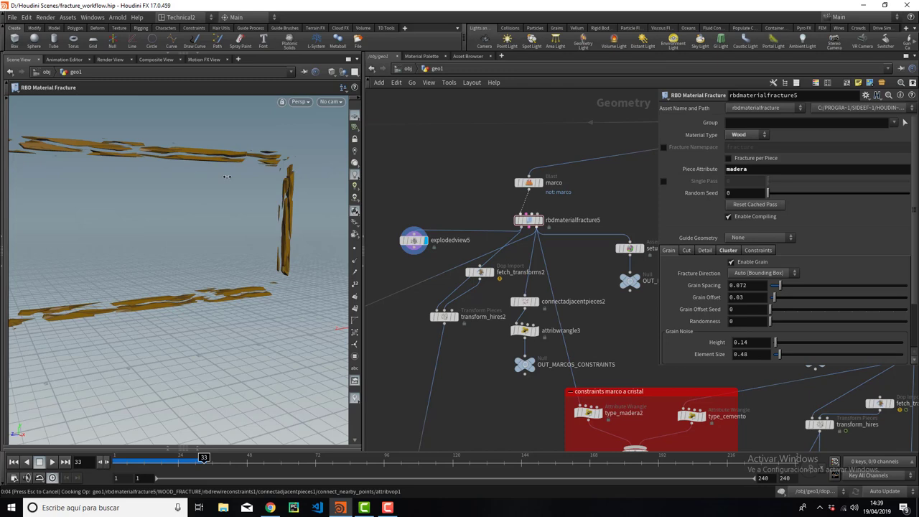
mouse_move(230, 204)
mouse_down()
mouse_move(208, 217)
mouse_move(237, 206)
mouse_up()
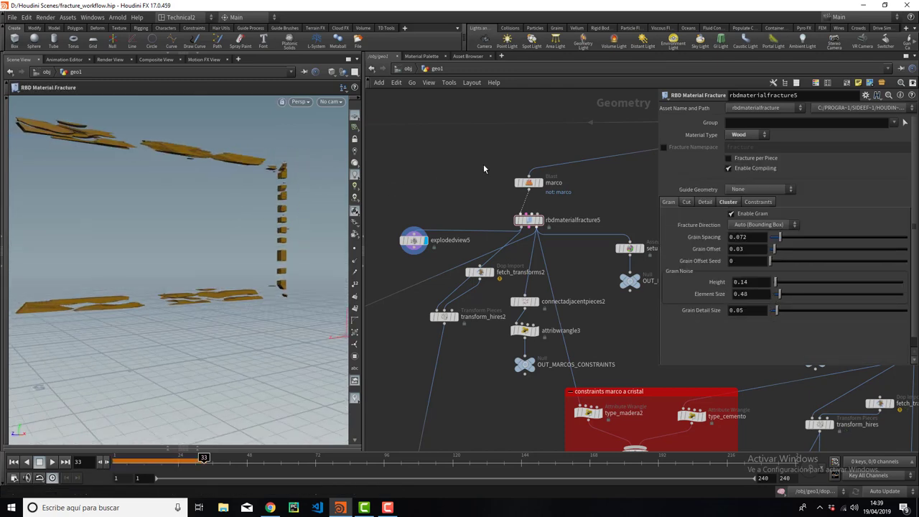
middle_drag(483, 169, 466, 171)
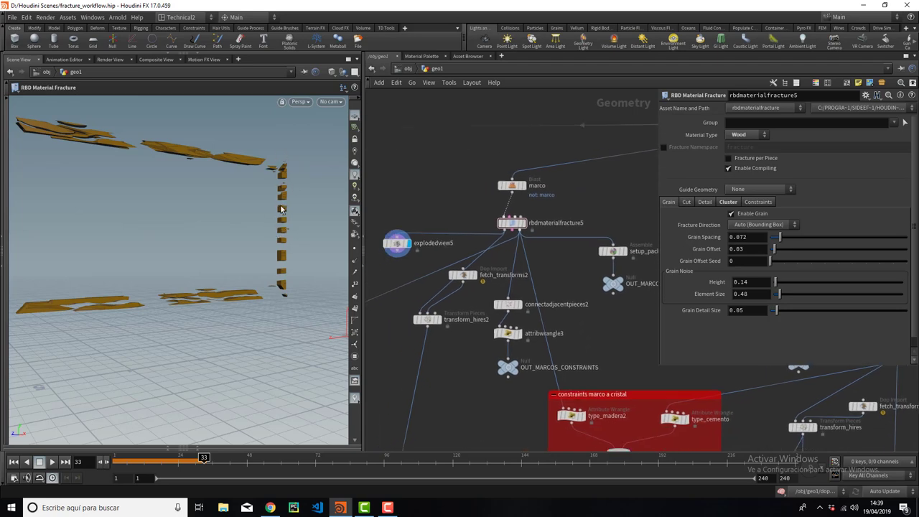
click(511, 223)
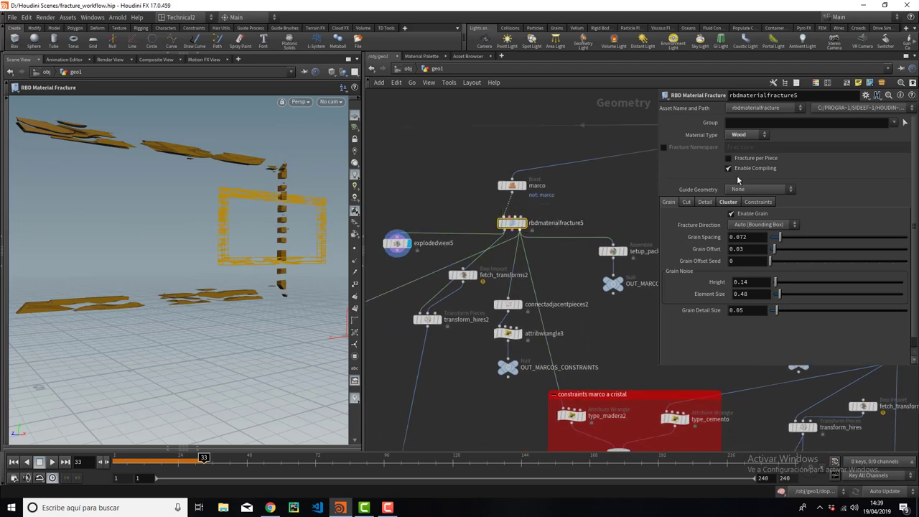
click(729, 158)
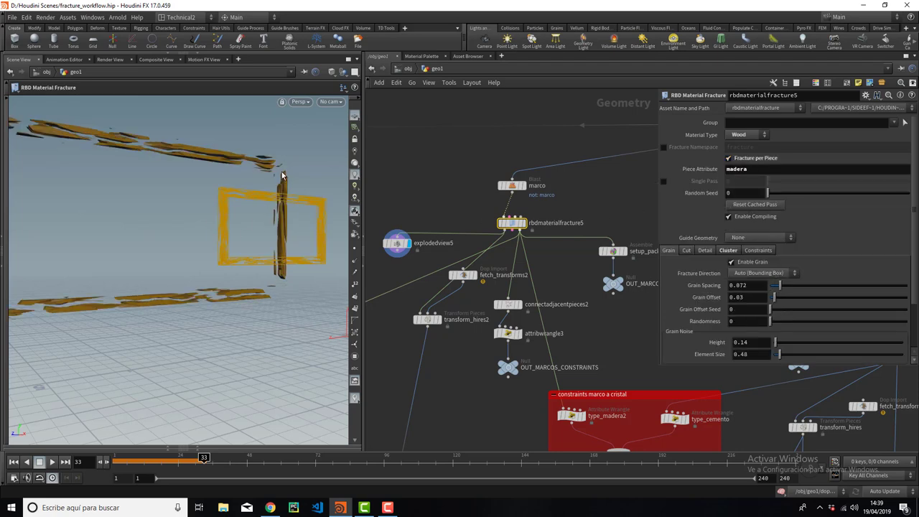
drag(284, 215, 258, 221)
Step: Display rbdmaterialfracture5's own result, showing the intact wooden frame
key(space)
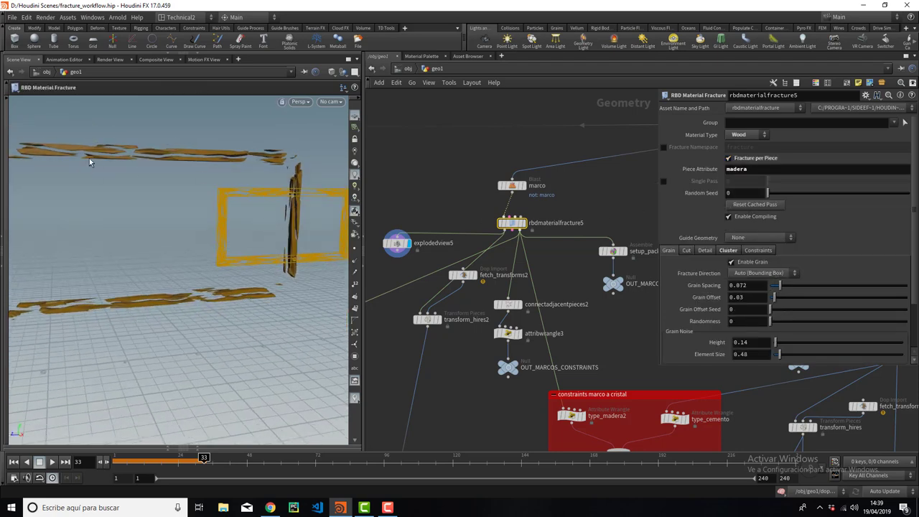
mouse_move(206, 153)
mouse_down()
mouse_move(214, 162)
mouse_move(204, 192)
mouse_move(199, 180)
mouse_up()
mouse_move(199, 180)
right_down()
mouse_move(273, 162)
mouse_move(199, 168)
right_up()
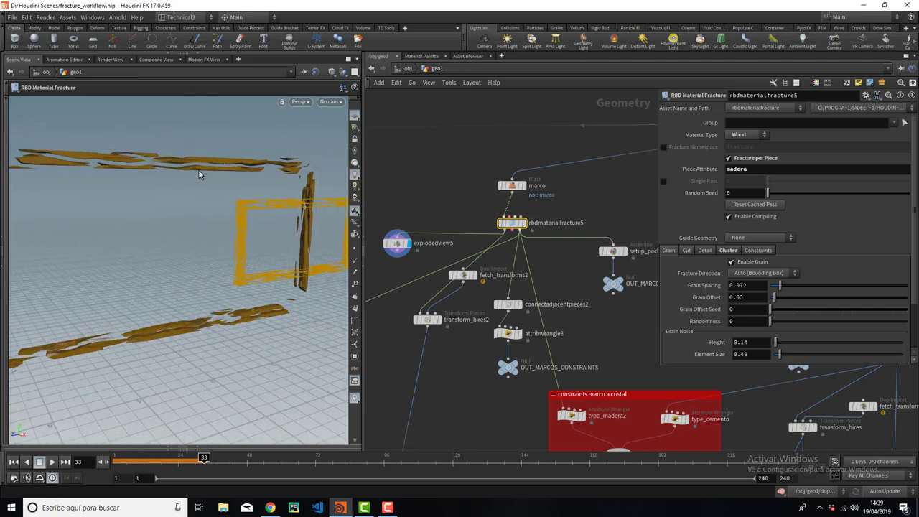
click(427, 201)
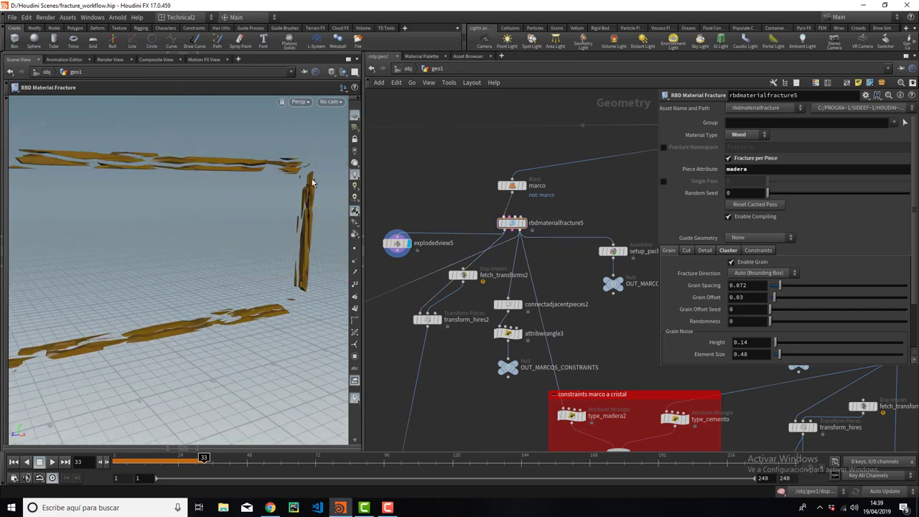
click(566, 222)
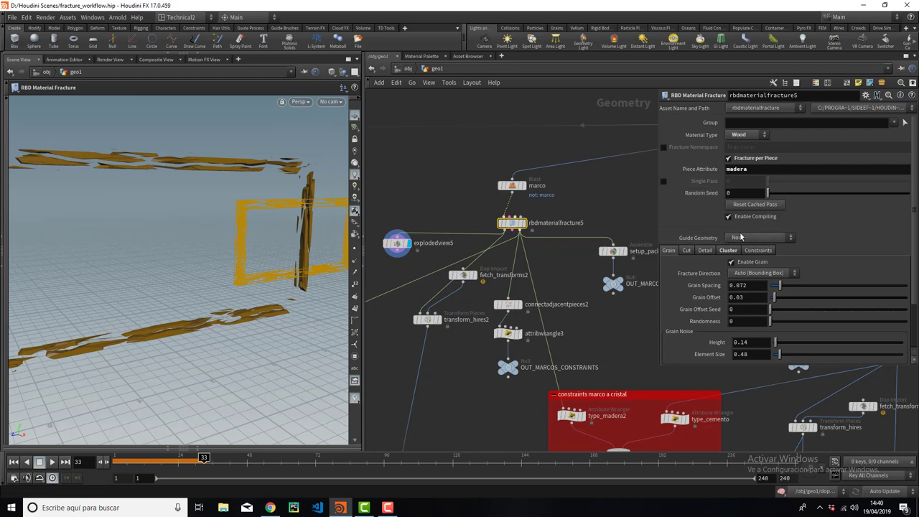
Step: Display the material fracture output with Guide Geometry set to Fractured Geometry
click(525, 223)
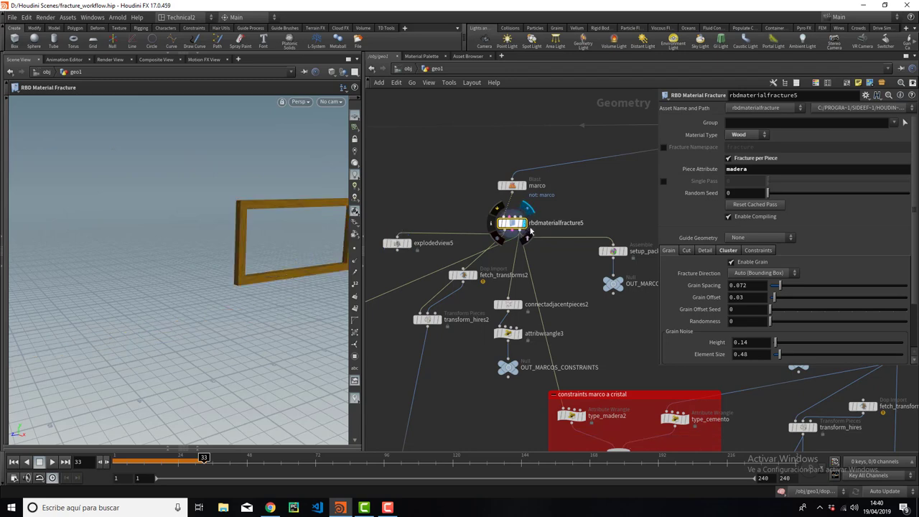
key(Escape)
key(Return)
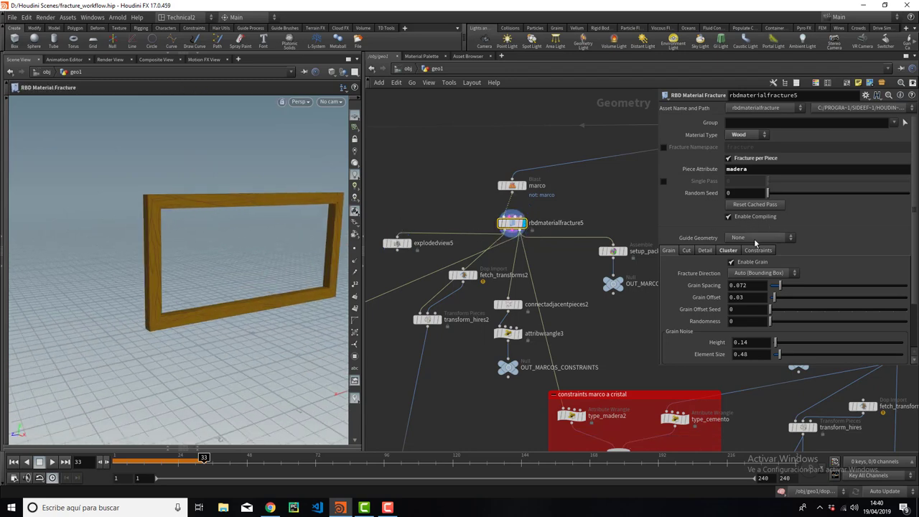
click(755, 242)
click(747, 259)
key(Escape)
drag(197, 207, 124, 212)
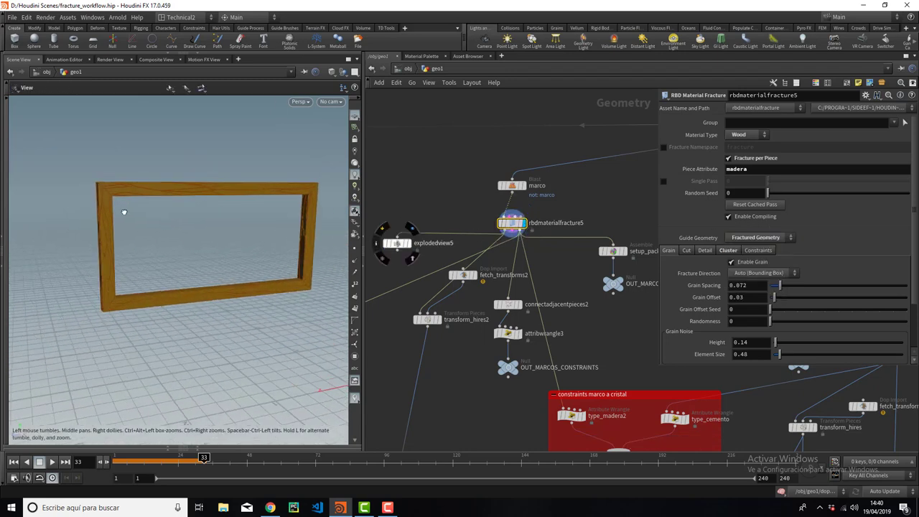
key(Return)
Step: Switch Guide Geometry to Grains, then to Cuts
click(755, 237)
click(754, 271)
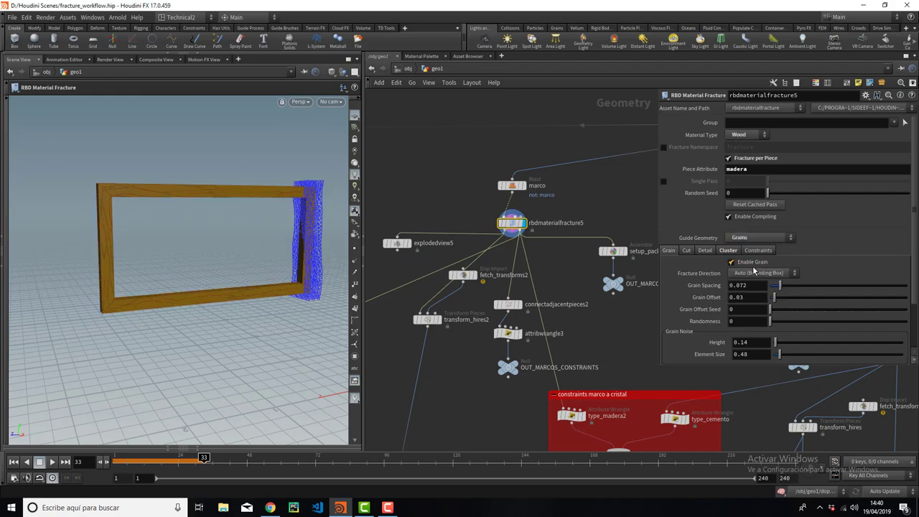
key(Escape)
mouse_move(246, 256)
mouse_down()
mouse_move(206, 220)
mouse_move(302, 205)
mouse_move(226, 234)
mouse_move(232, 220)
mouse_move(220, 209)
mouse_up()
key(Return)
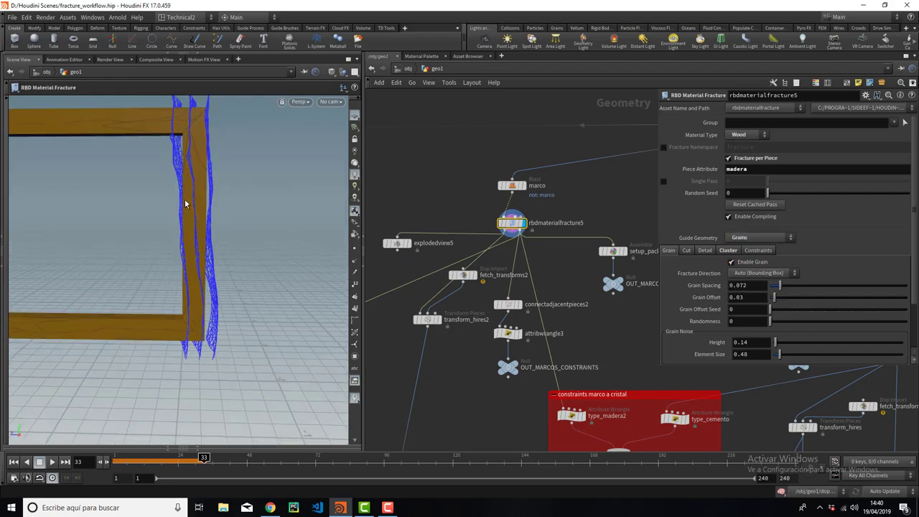
click(779, 241)
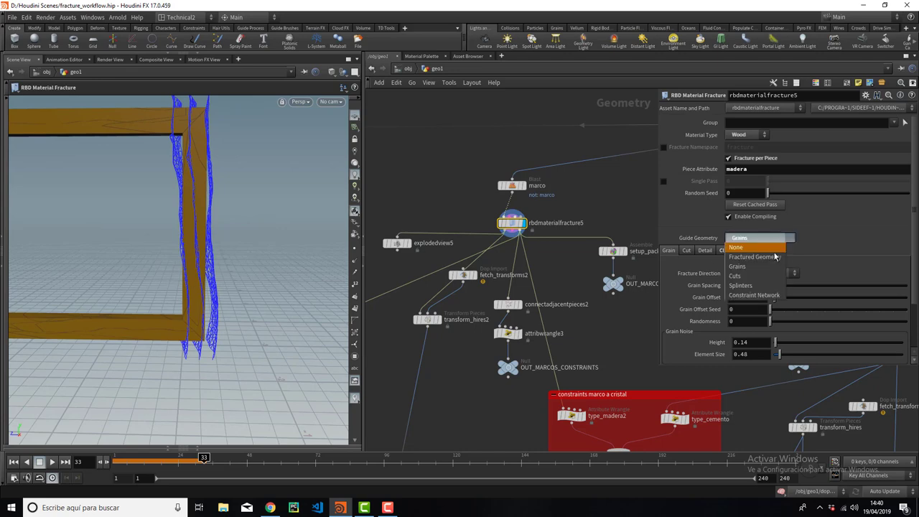
click(754, 279)
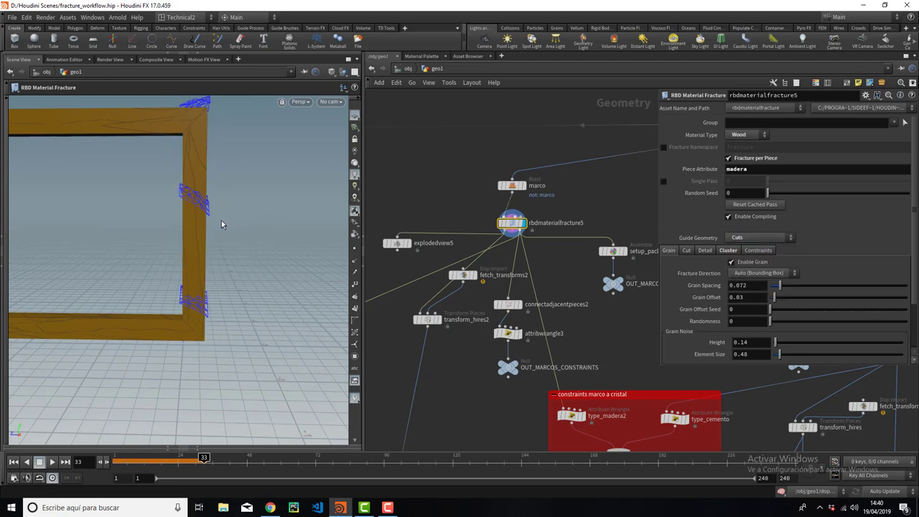
Step: Display explodedview5 to see the separated wood pieces
click(388, 243)
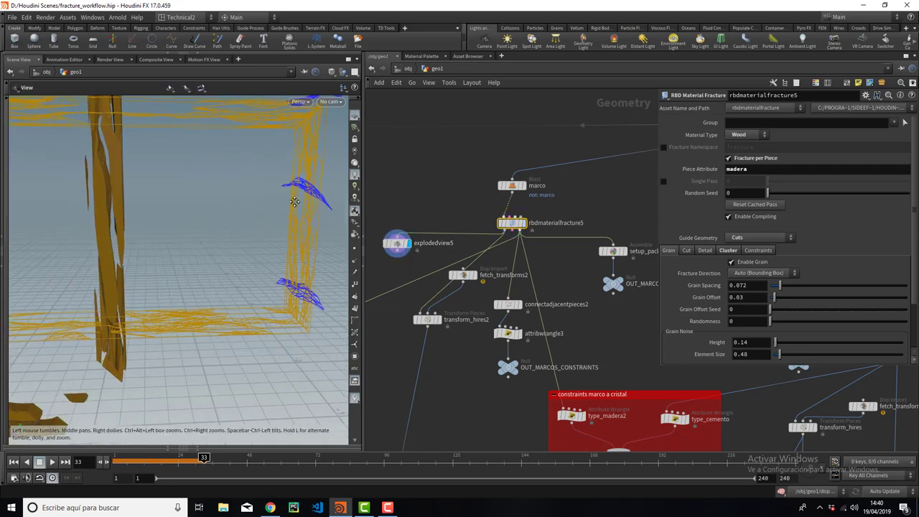
scroll(757, 290, down, 1)
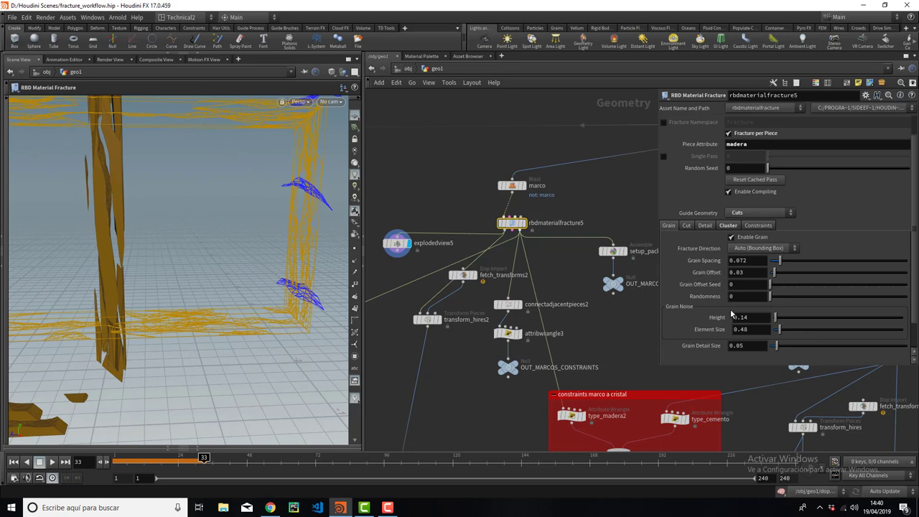
mouse_move(338, 170)
mouse_down()
mouse_move(246, 169)
mouse_move(261, 152)
mouse_up()
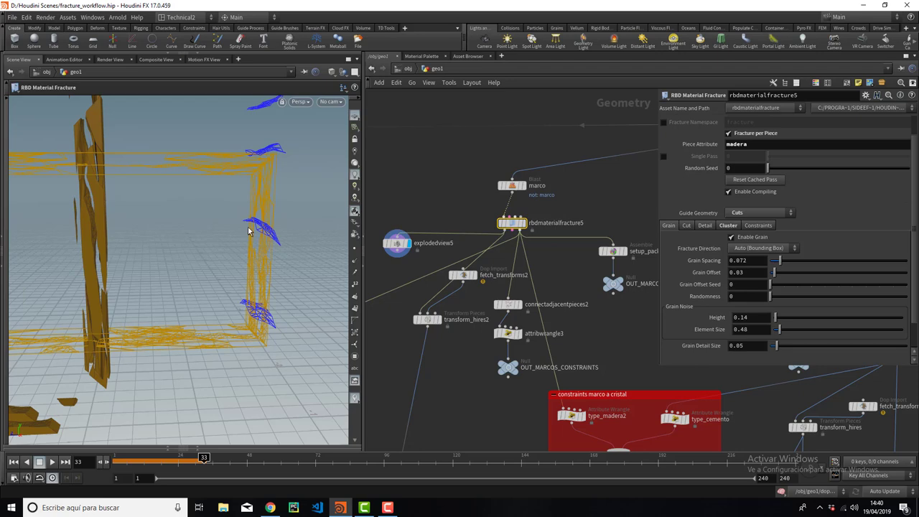
Step: Set Guide Geometry back to Grains to show the blue grain curves
click(761, 212)
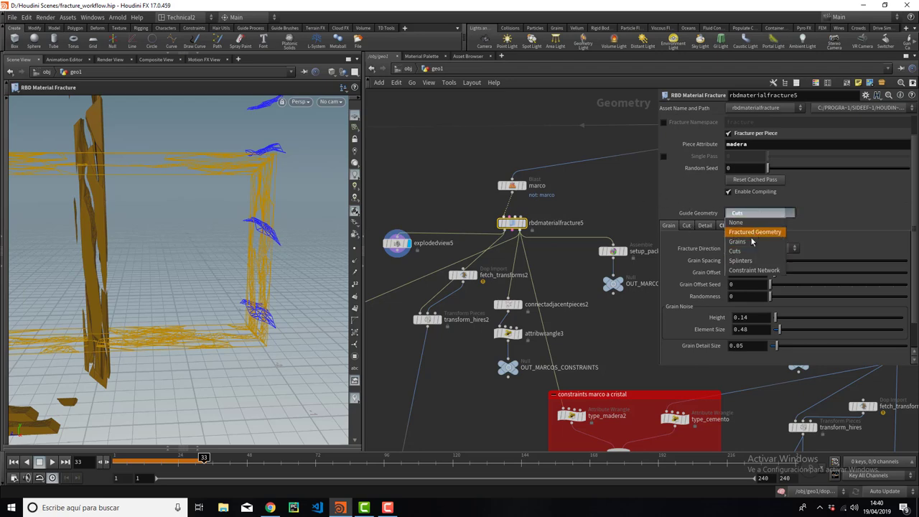
click(754, 240)
mouse_move(256, 174)
mouse_down()
mouse_move(225, 199)
mouse_move(242, 195)
mouse_up()
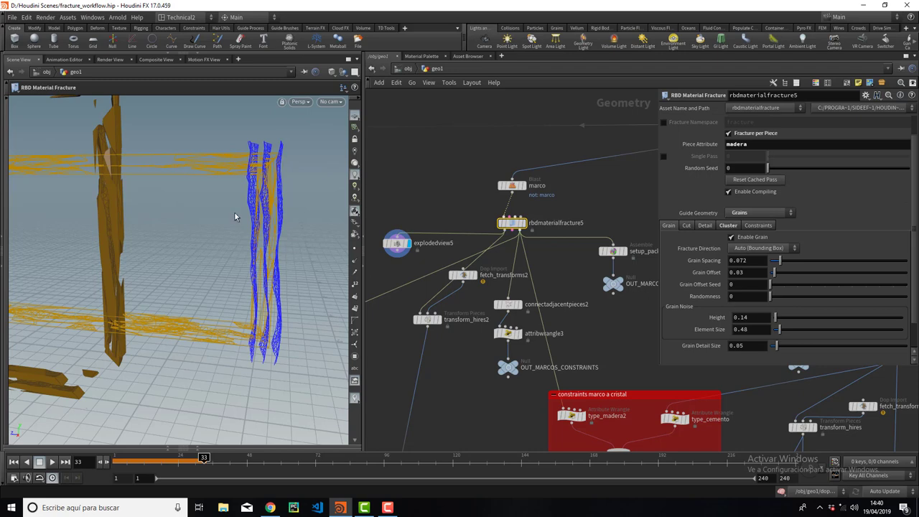
mouse_move(263, 207)
mouse_down()
mouse_move(254, 201)
mouse_move(301, 219)
mouse_move(277, 243)
mouse_up()
click(728, 226)
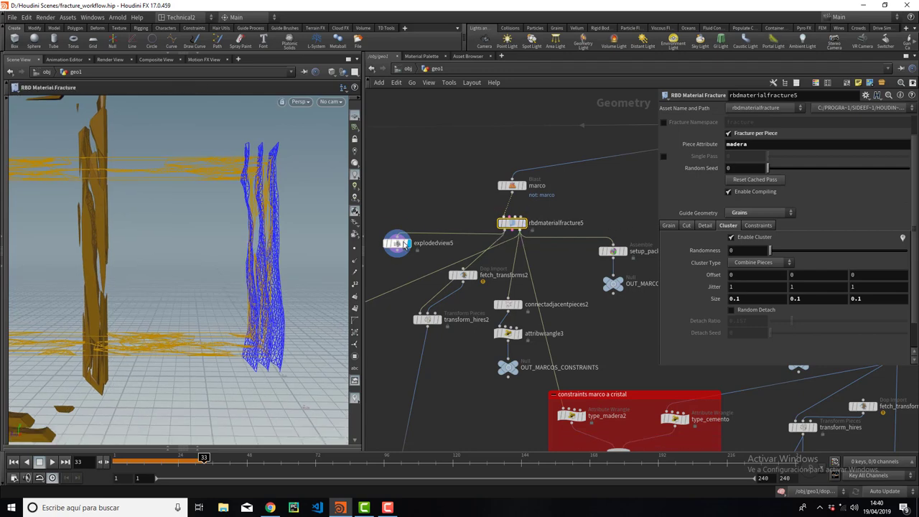
Step: Set Guide Geometry to None and toggle Enable Cluster
click(747, 212)
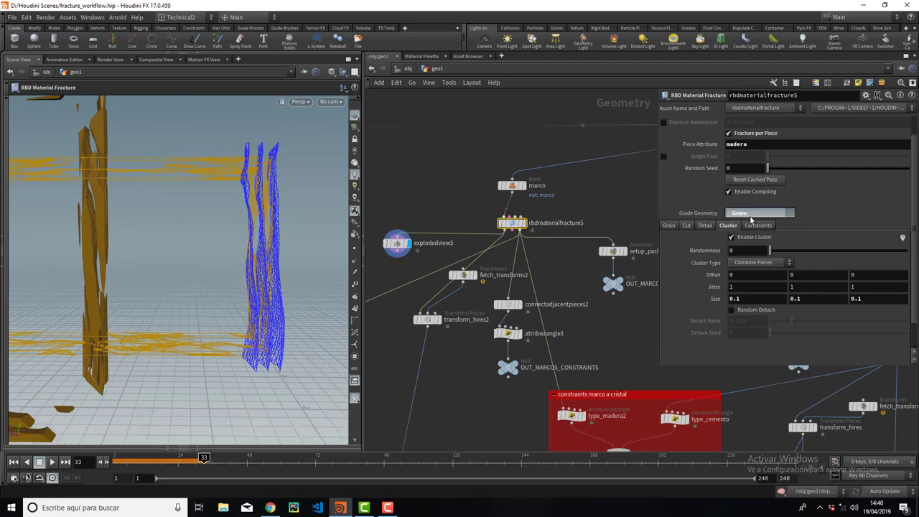
click(747, 220)
mouse_move(212, 233)
mouse_down()
mouse_move(256, 173)
mouse_move(239, 178)
mouse_move(234, 171)
mouse_up()
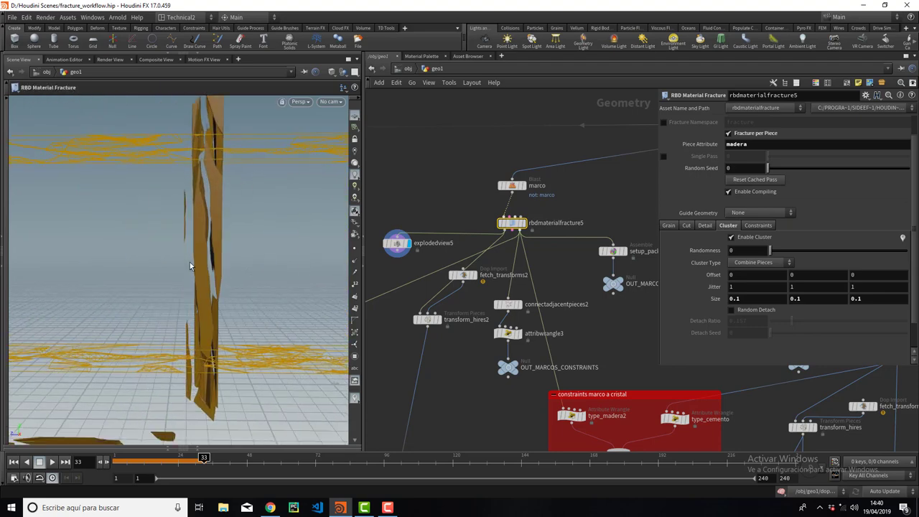
click(757, 237)
mouse_move(246, 282)
mouse_down()
mouse_move(232, 300)
mouse_move(204, 244)
mouse_up()
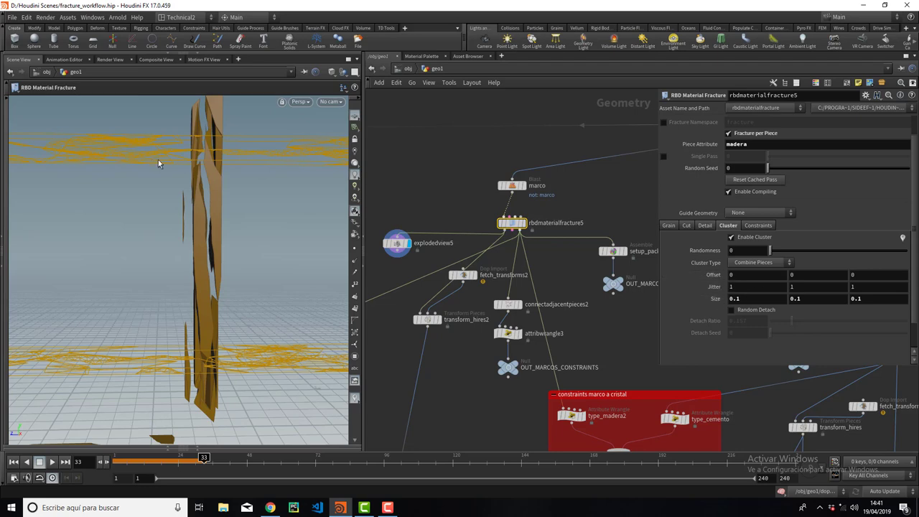
Step: Review the Glue constraints (Grain Strength 5, Cut Strength 10) and Piece Attribute madera
key(Escape)
drag(158, 159, 171, 190)
key(Return)
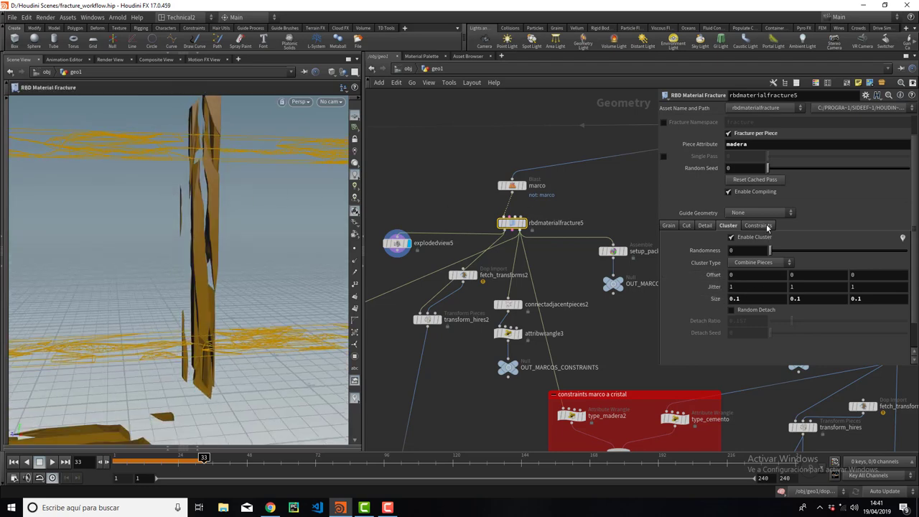
click(766, 225)
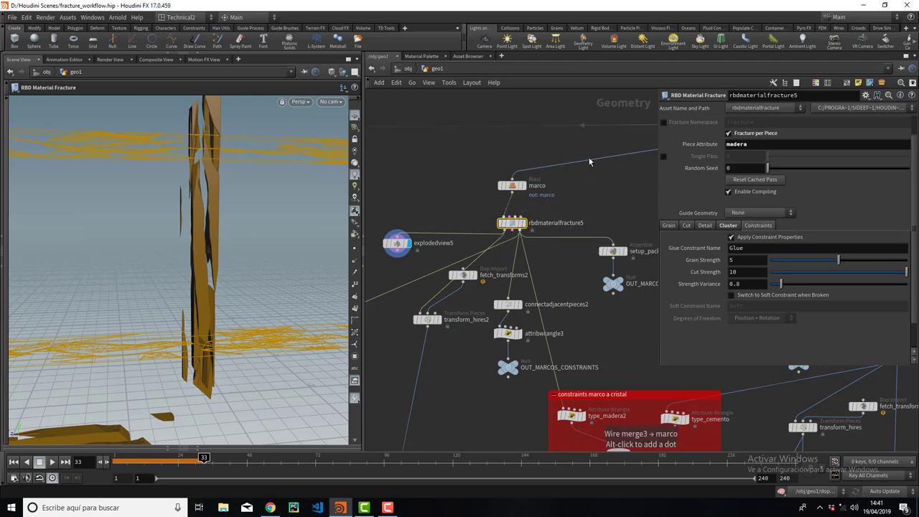
double_click(736, 144)
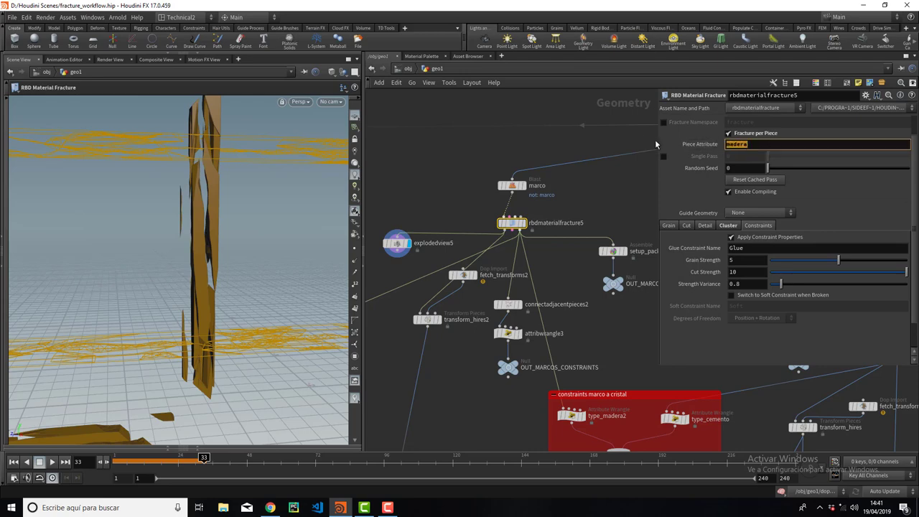
Step: Check piece names in the geometry spreadsheet, then turn off Fracture per Piece
click(202, 448)
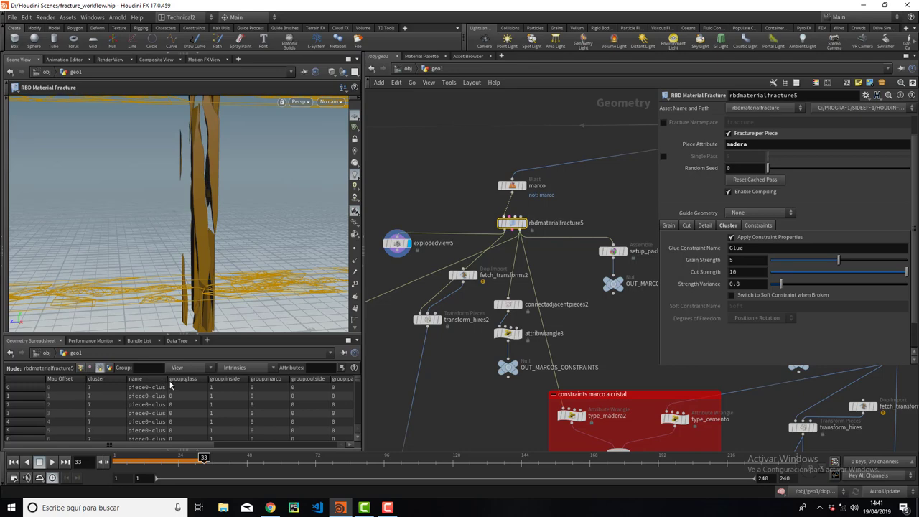
drag(168, 378, 221, 379)
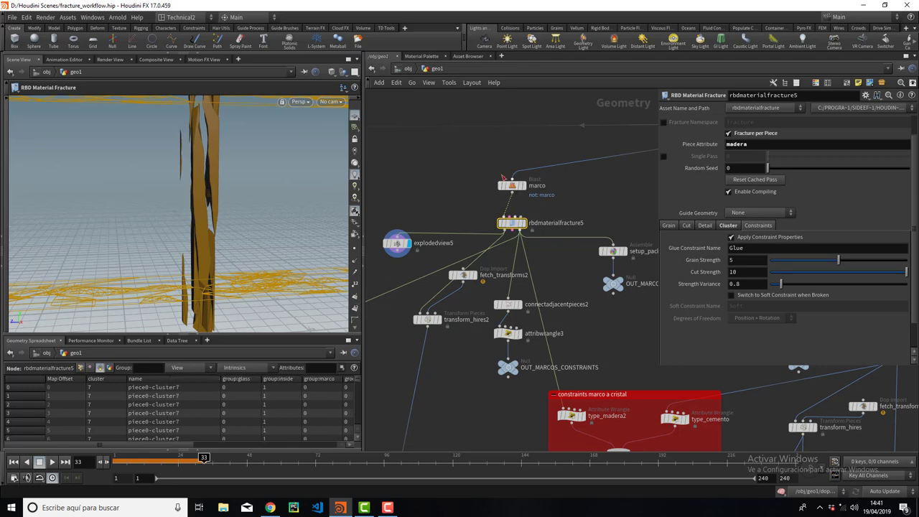
click(81, 368)
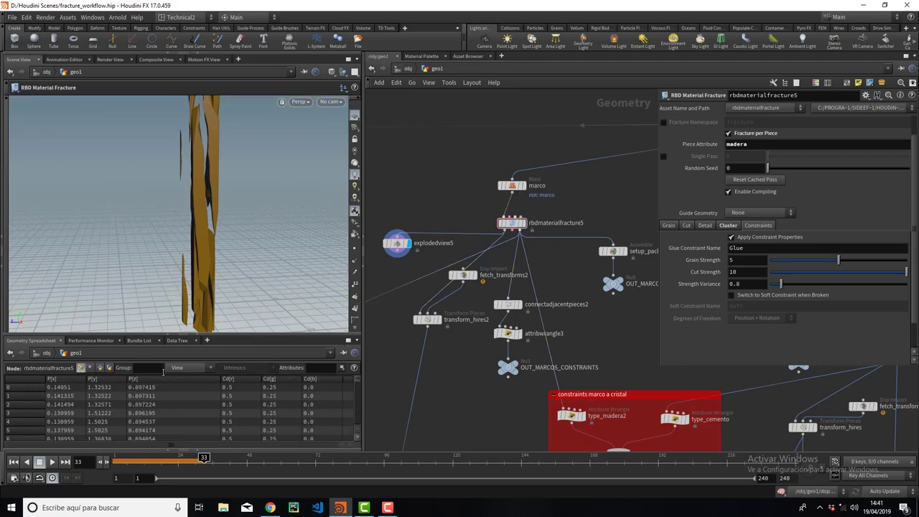
click(100, 367)
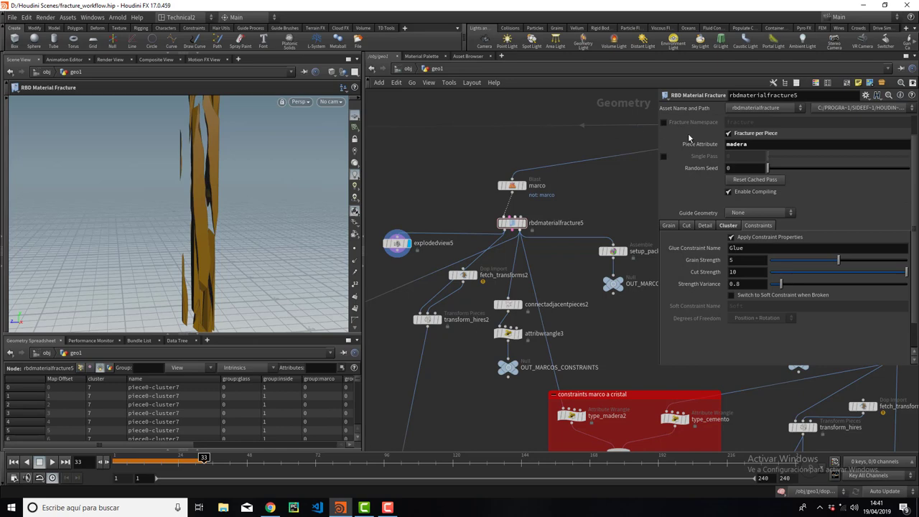
click(744, 135)
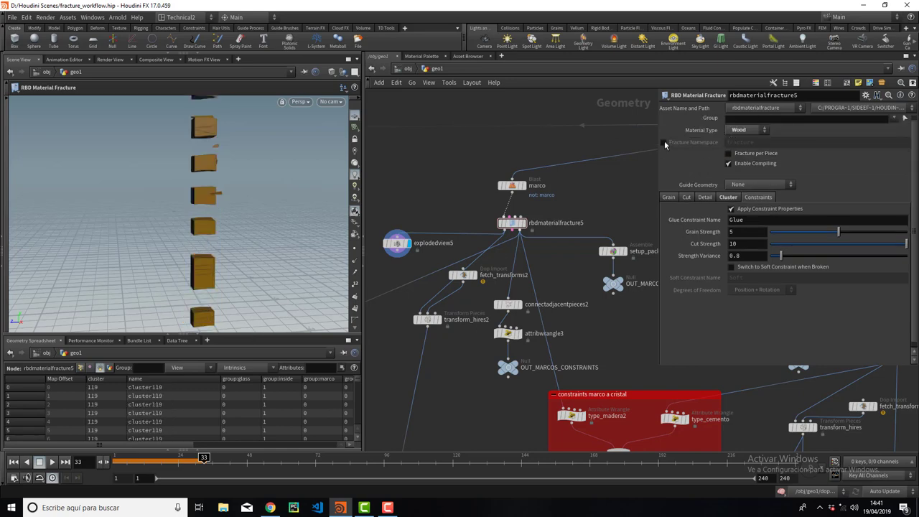
Step: Enable the 'fracture' name prefix and turn Fracture per Piece back on
click(664, 142)
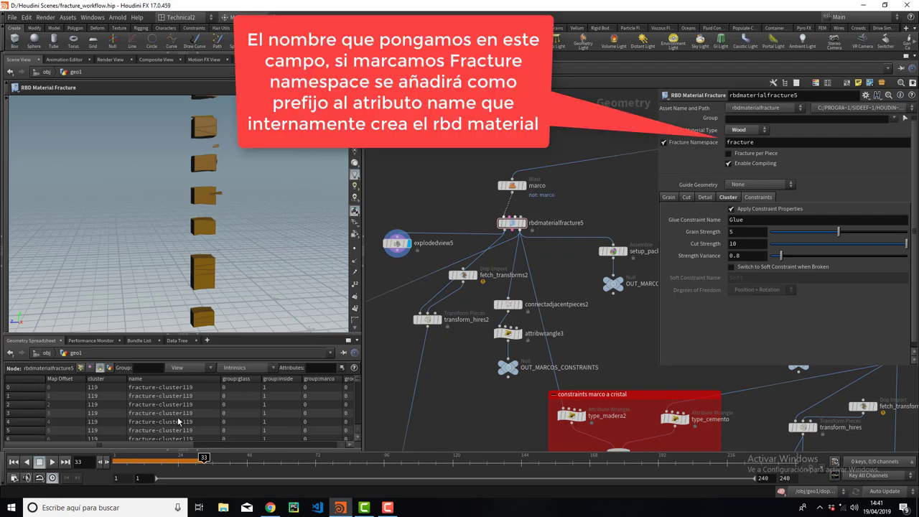
click(753, 154)
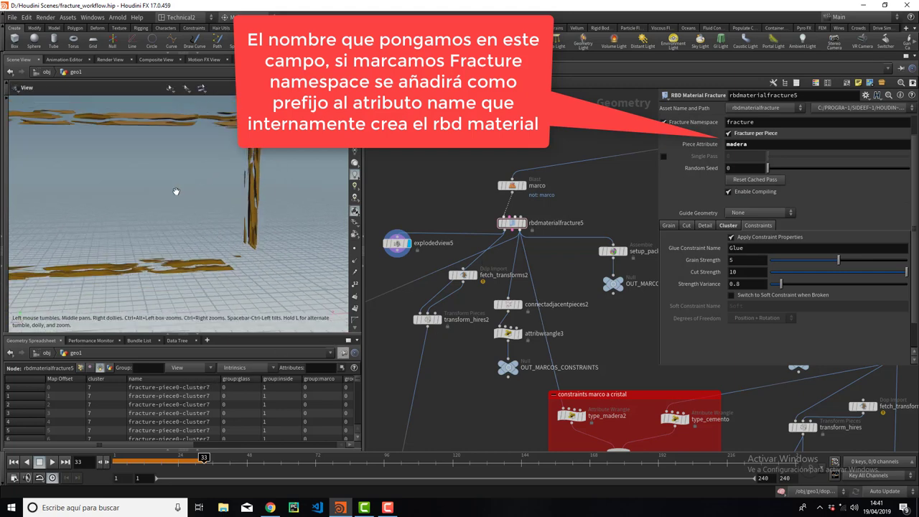
mouse_move(243, 205)
mouse_down()
mouse_move(187, 205)
mouse_move(194, 225)
mouse_up()
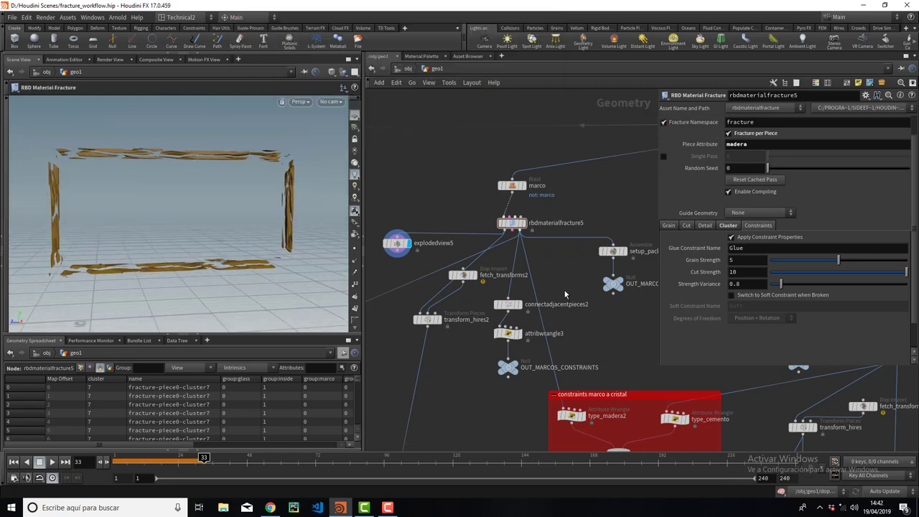
scroll(499, 252, up, 1)
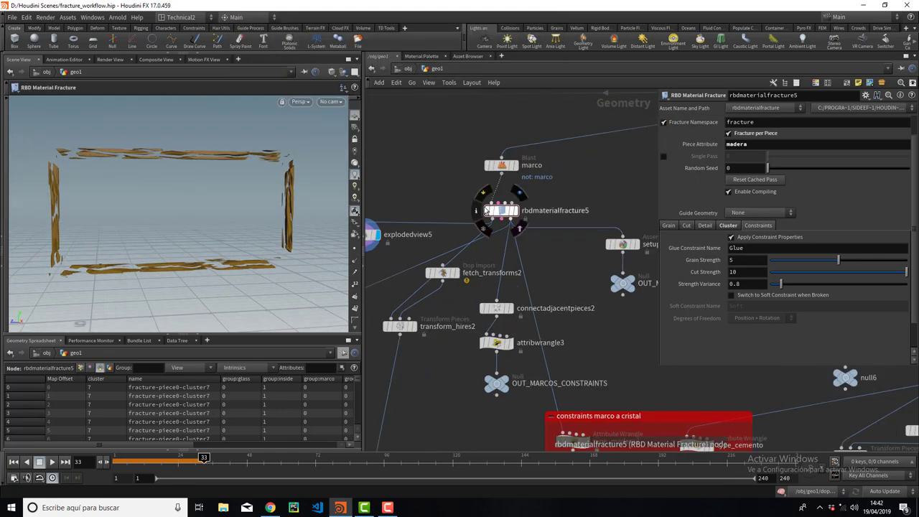
click(687, 225)
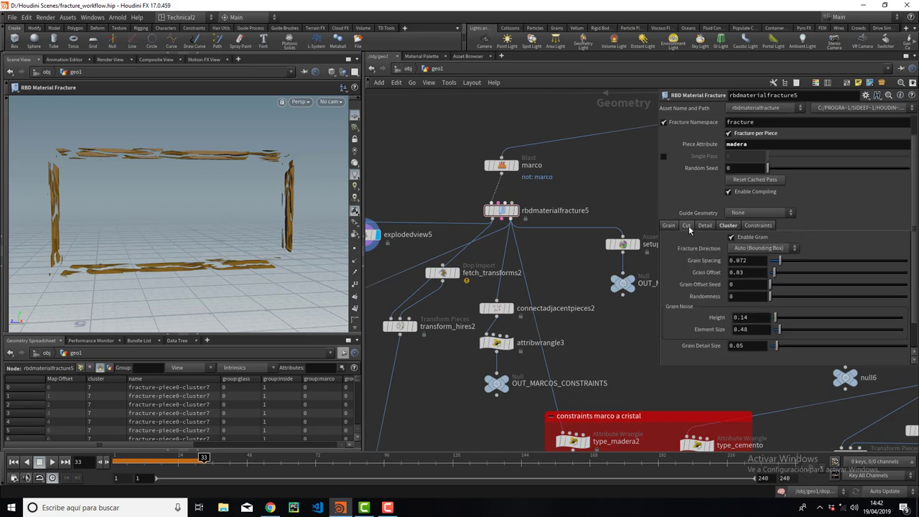
click(729, 227)
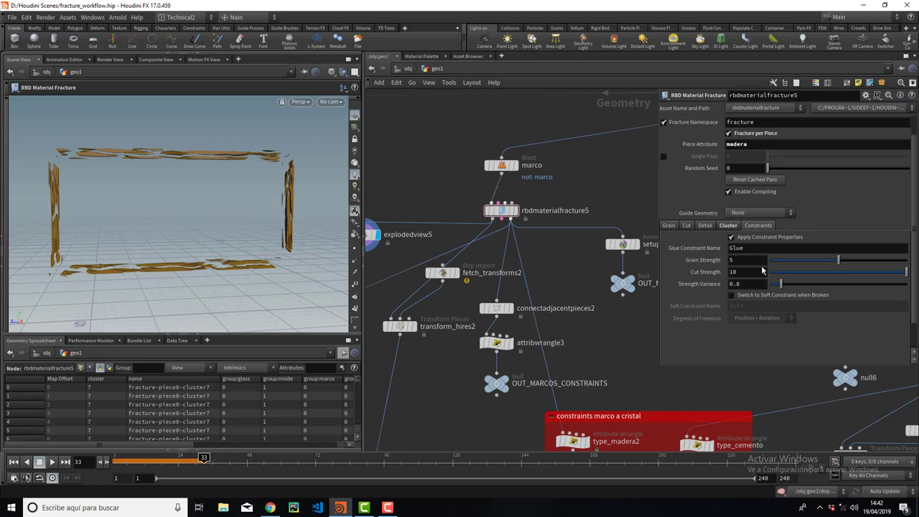
key(Escape)
mouse_move(226, 236)
mouse_down()
mouse_move(207, 202)
mouse_move(177, 213)
mouse_up()
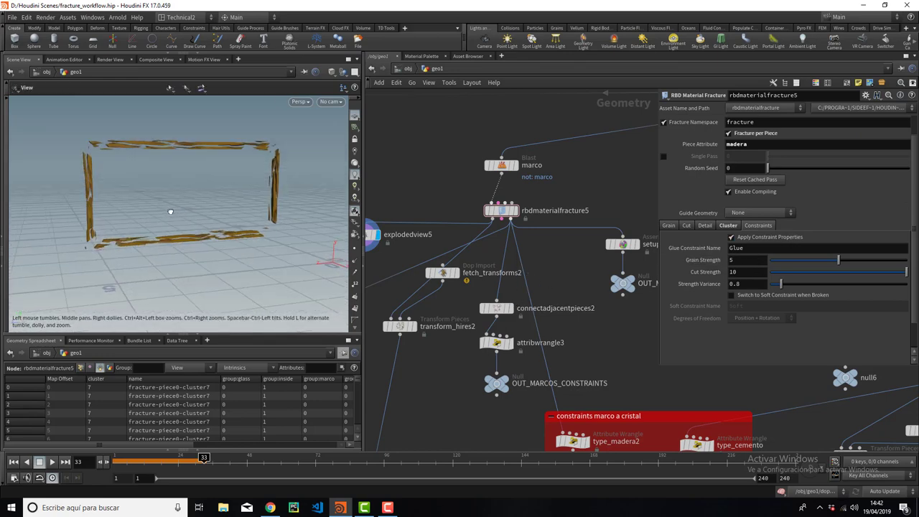
key(Return)
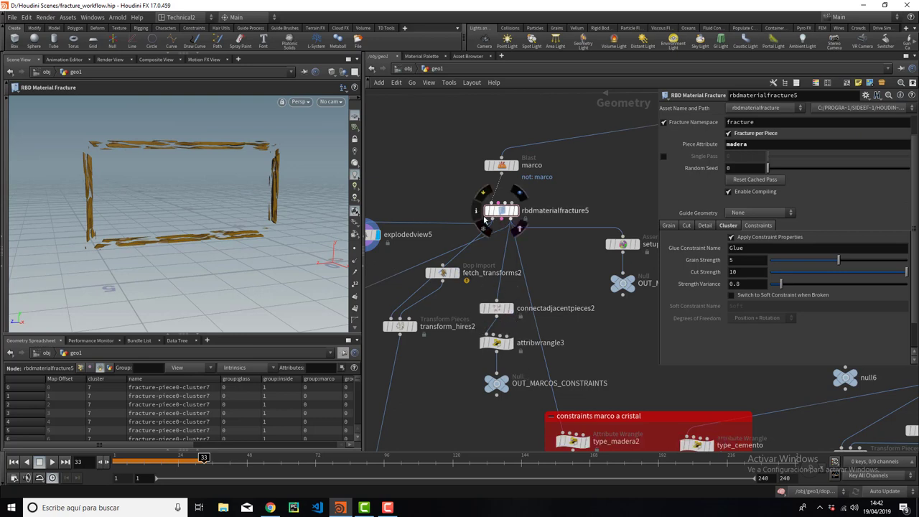
Step: Add null8 fed by rbdmaterialfracture5's constraint output and display it
key(Tab)
text(nul)
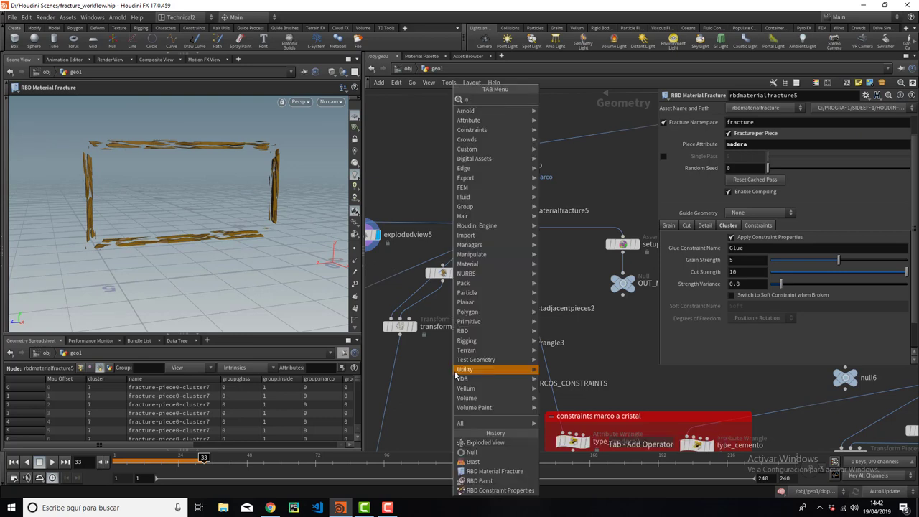
click(563, 102)
click(452, 355)
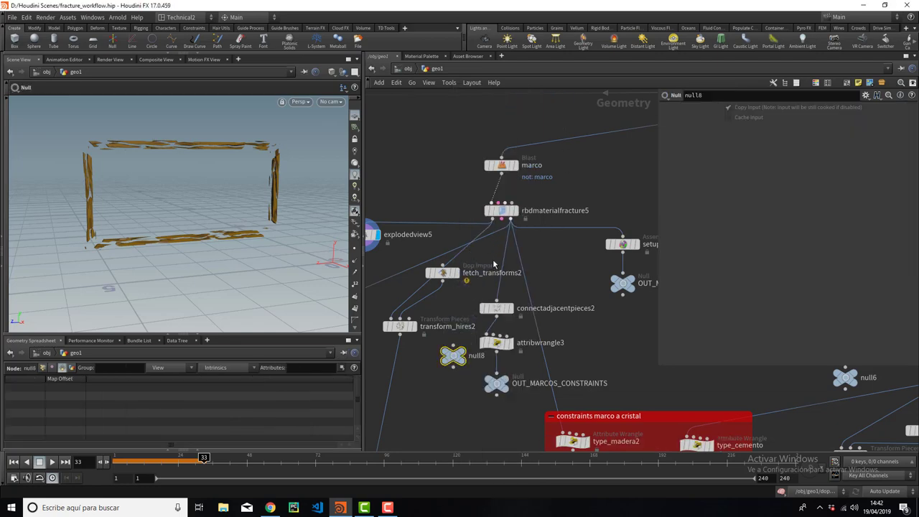
drag(502, 222, 452, 348)
click(464, 355)
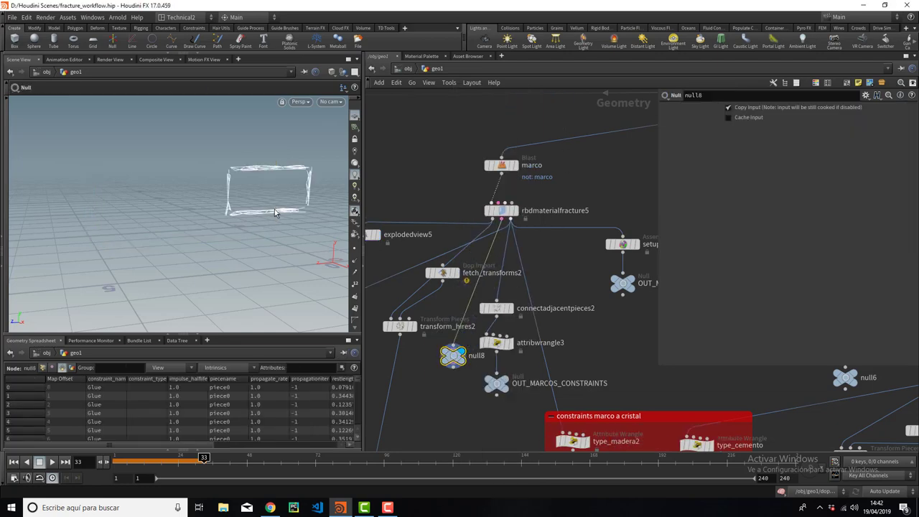
Step: Orbit around the glue constraint wireframe and reposition null8
key(Escape)
mouse_move(176, 194)
mouse_down()
mouse_move(289, 172)
mouse_move(217, 154)
mouse_move(166, 168)
mouse_move(209, 141)
mouse_up()
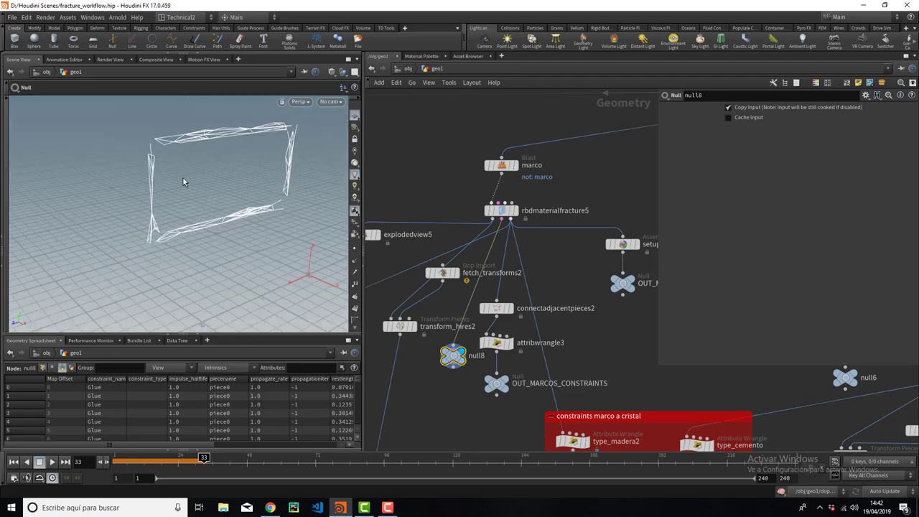
mouse_move(185, 180)
mouse_down()
mouse_move(166, 160)
mouse_move(187, 158)
mouse_move(169, 158)
mouse_move(137, 130)
mouse_up()
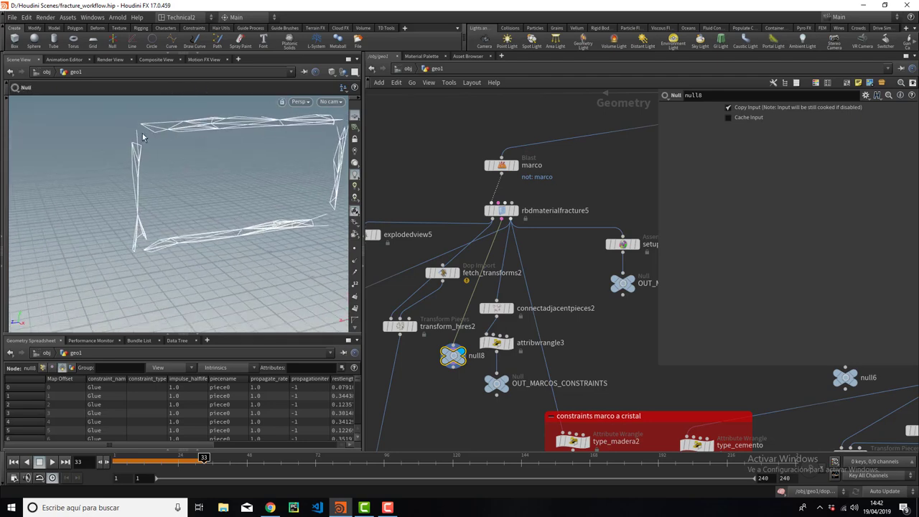
key(Return)
mouse_move(180, 165)
mouse_down()
mouse_move(222, 144)
mouse_move(174, 160)
mouse_move(219, 192)
mouse_move(191, 195)
mouse_up()
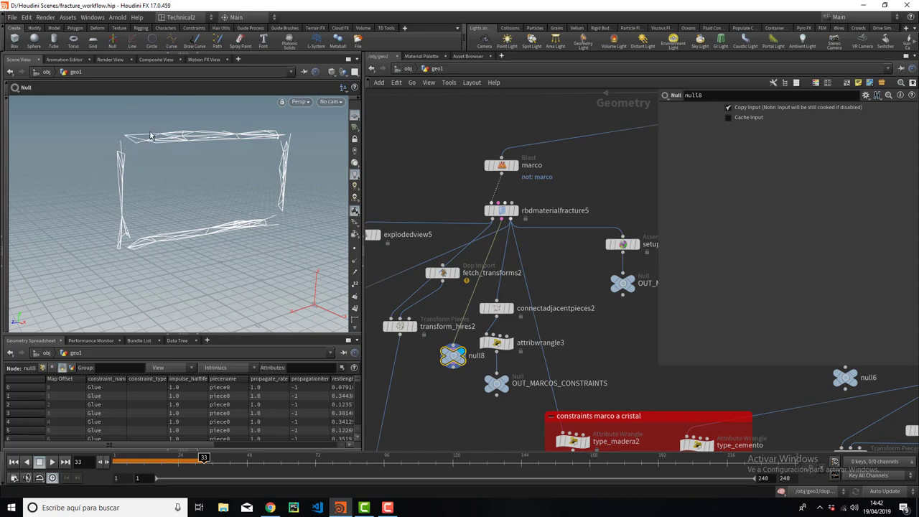
drag(453, 355, 450, 352)
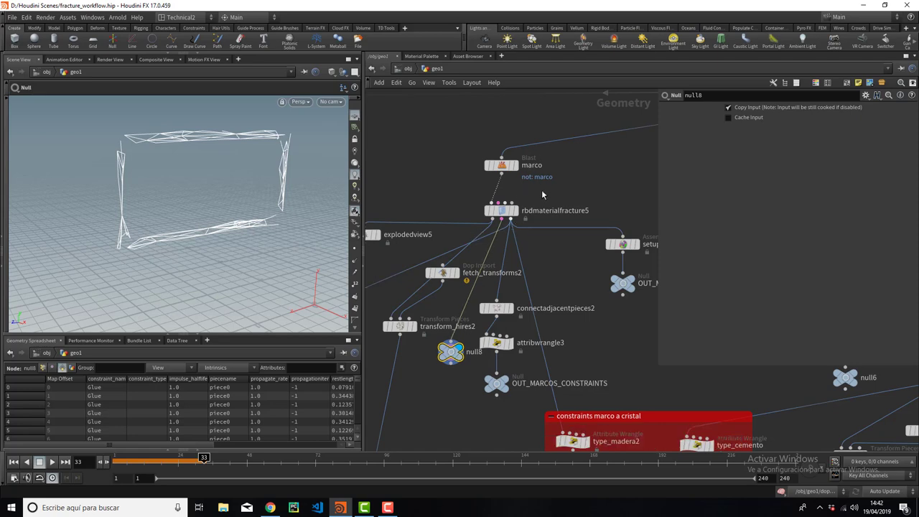
click(501, 210)
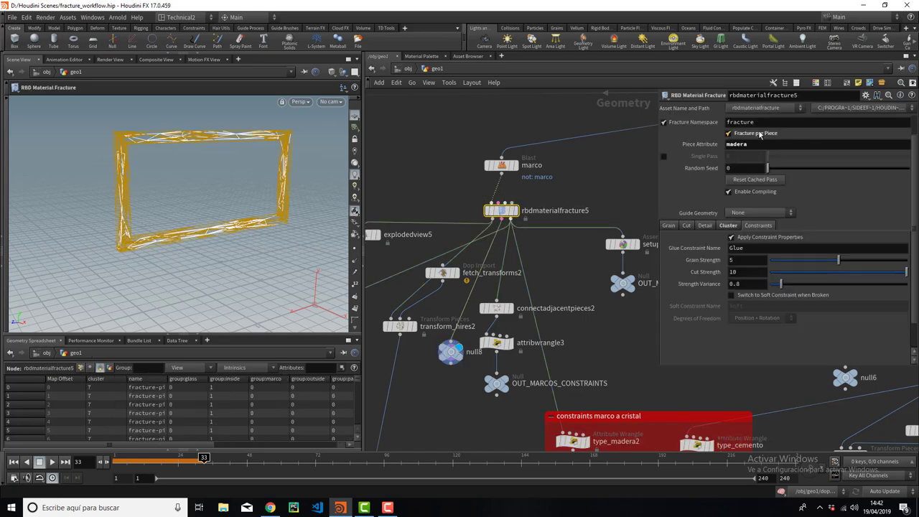
Step: Turn off Fracture per Piece on rbdmaterialfracture5 and view the clustered wood frame
click(760, 134)
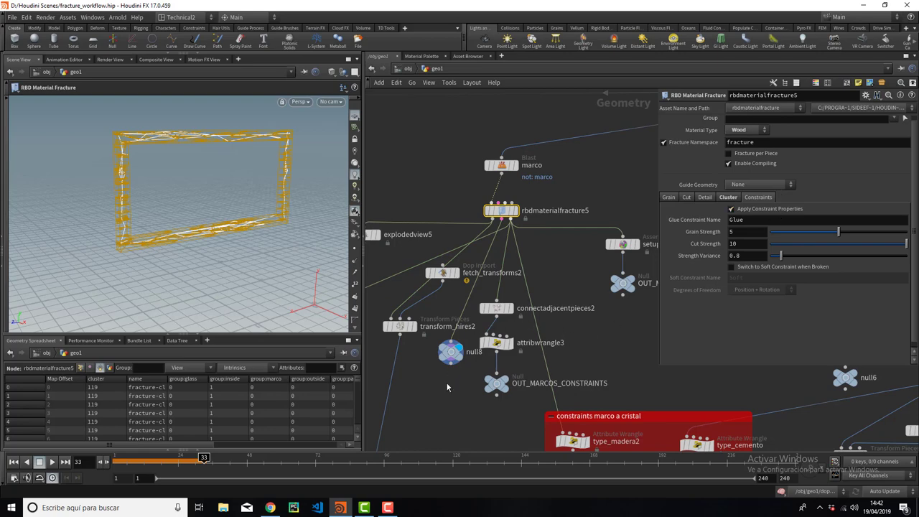
alt+drag(242, 205, 242, 215)
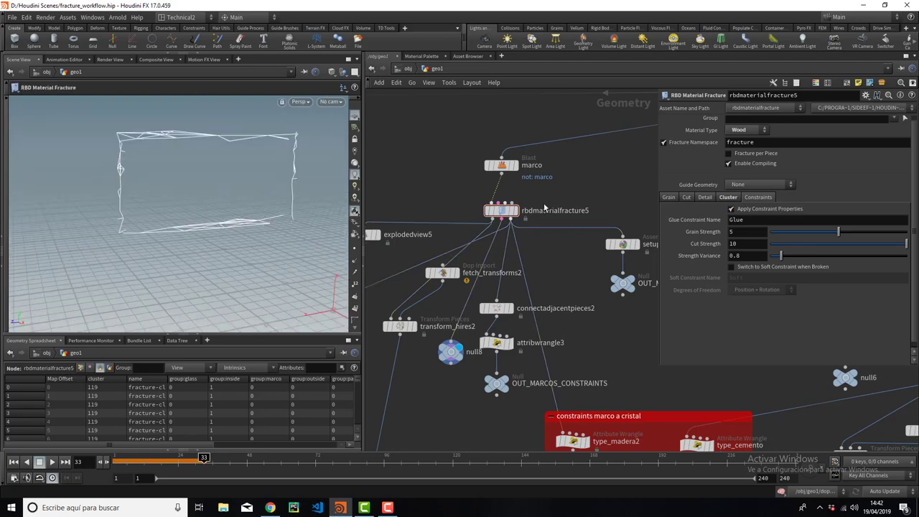
mouse_move(199, 174)
alt+mouse_down()
mouse_move(112, 167)
mouse_move(138, 172)
alt+mouse_up()
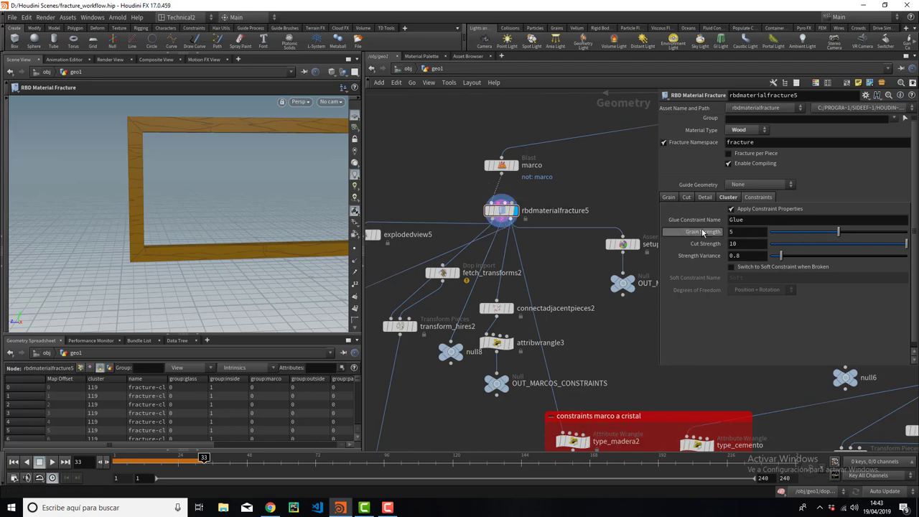
Step: Delete null8 and display connectadjacentpieces2's frame constraint network
click(451, 351)
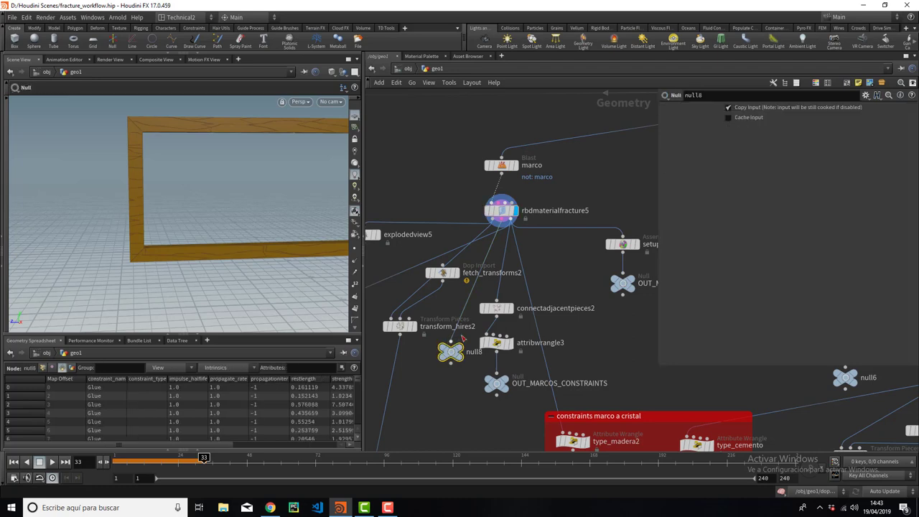
key(Delete)
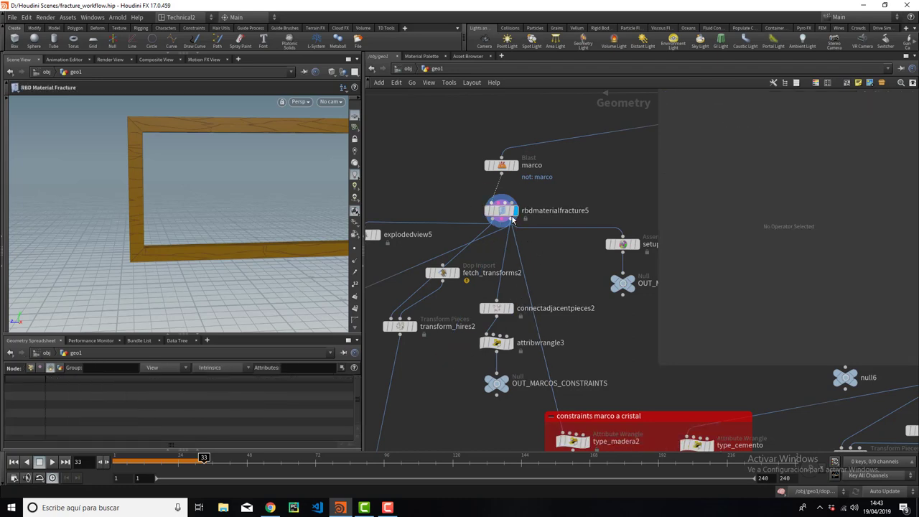
mouse_move(496, 308)
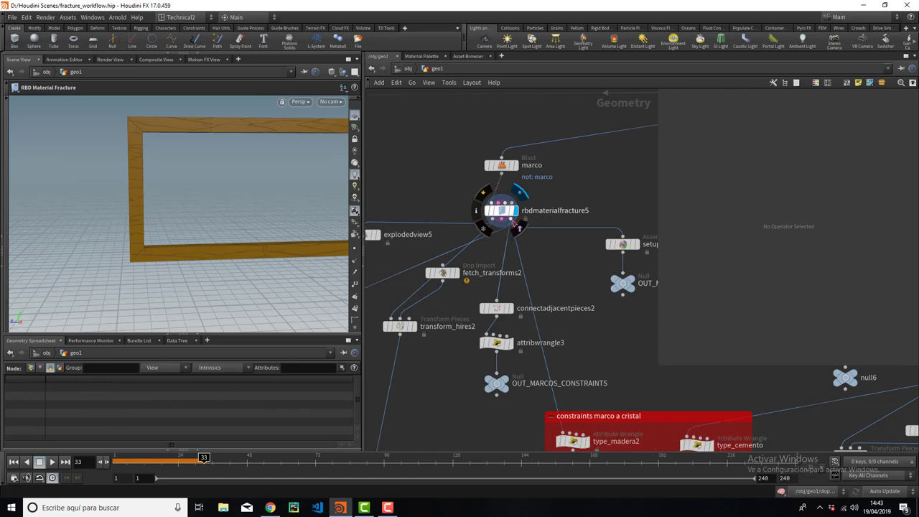
click(510, 308)
drag(308, 219, 242, 216)
Step: Inspect attribwrangle3's VEX code that names the constraints Glue
click(488, 346)
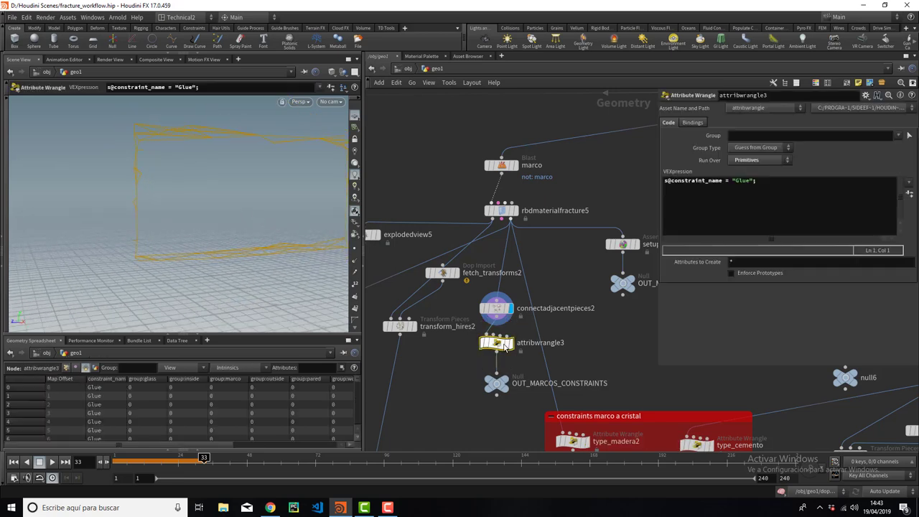
click(733, 181)
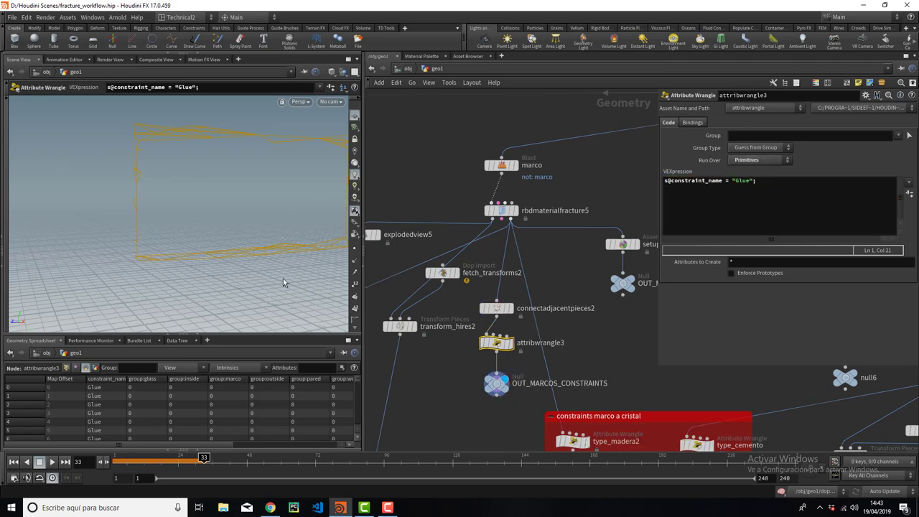
key(Escape)
key(Return)
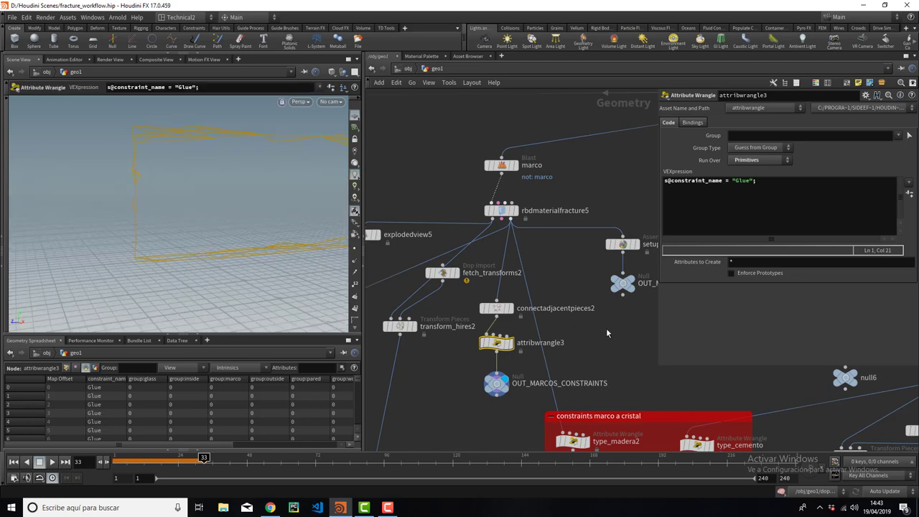
key(Escape)
scroll(240, 199, down, 5)
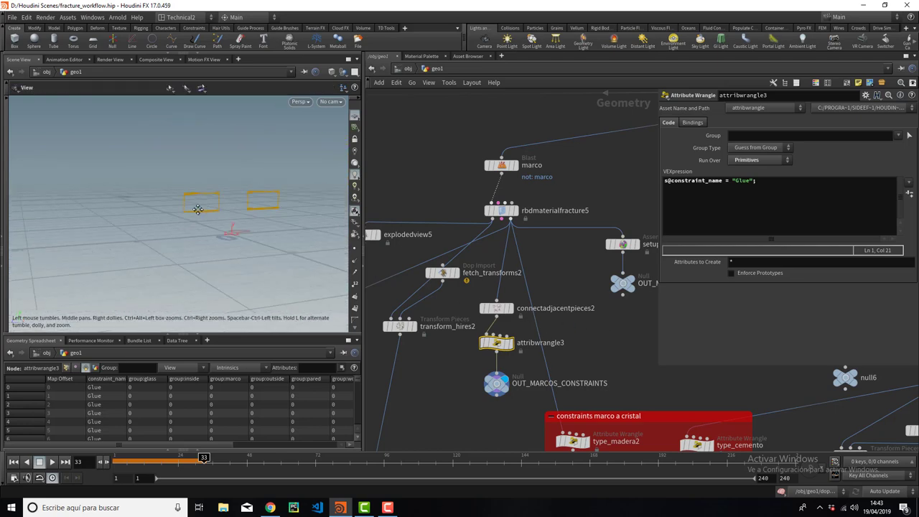
scroll(197, 209, up, 5)
key(Return)
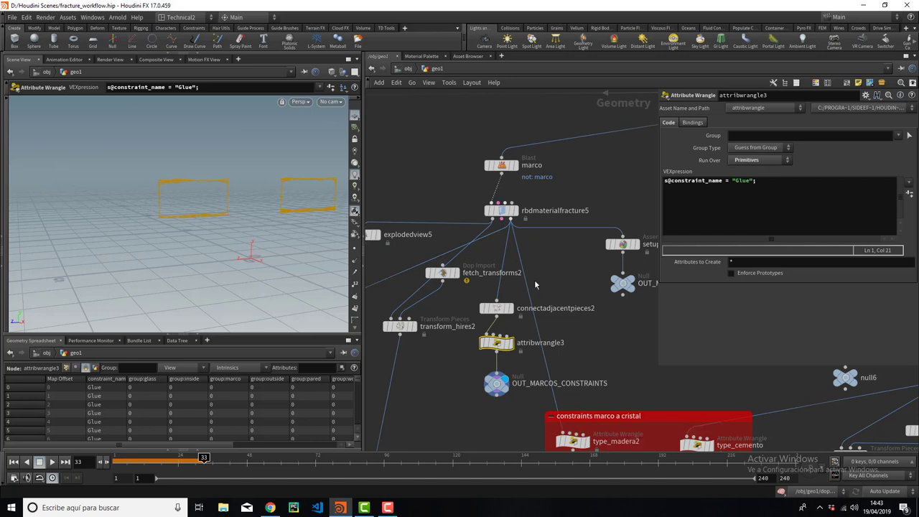
middle_drag(553, 302, 516, 313)
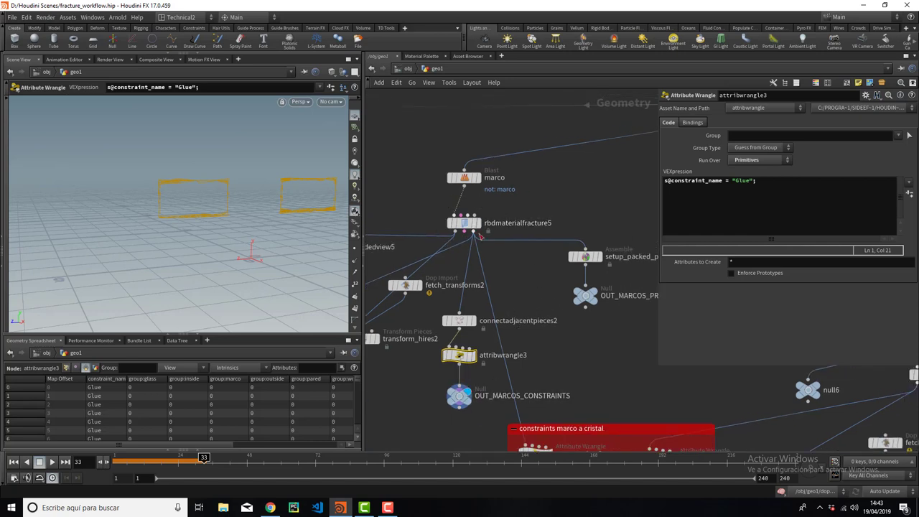
click(584, 255)
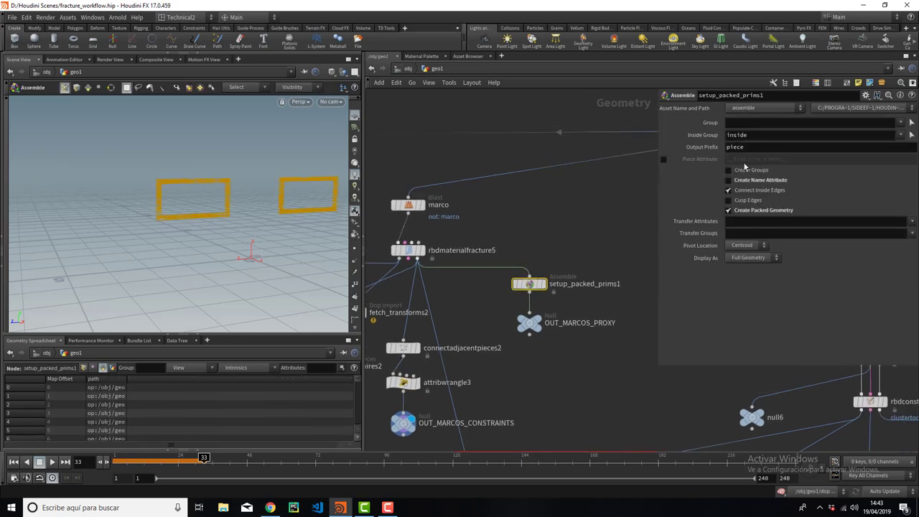
scroll(538, 228, down, 3)
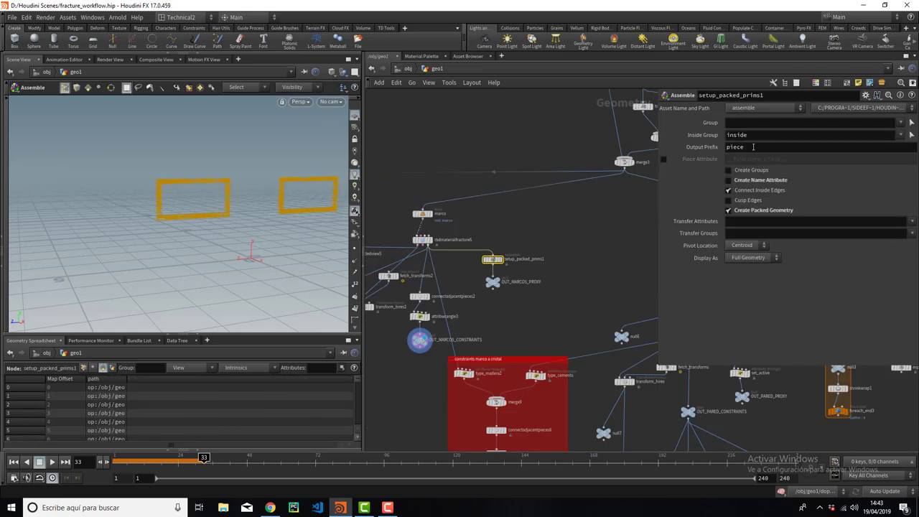
middle_click(584, 314)
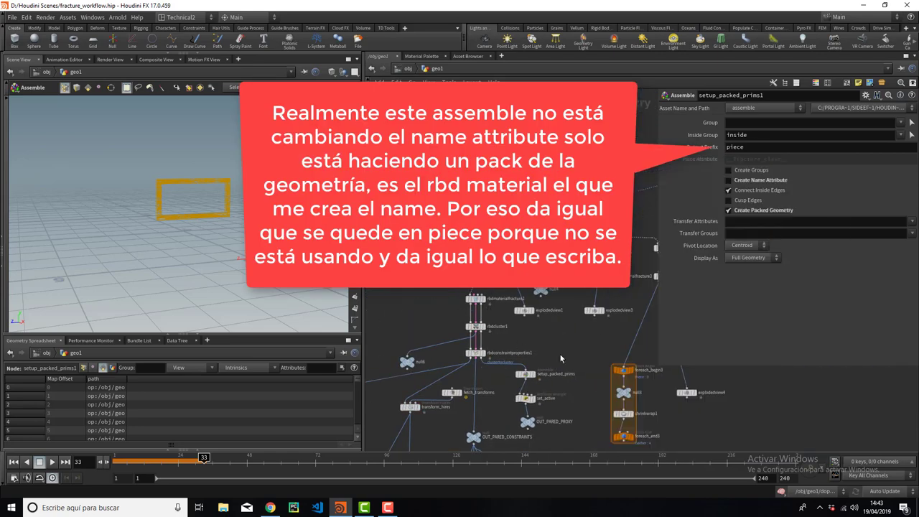
mouse_move(711, 306)
middle_down()
mouse_move(576, 294)
mouse_move(662, 268)
middle_up()
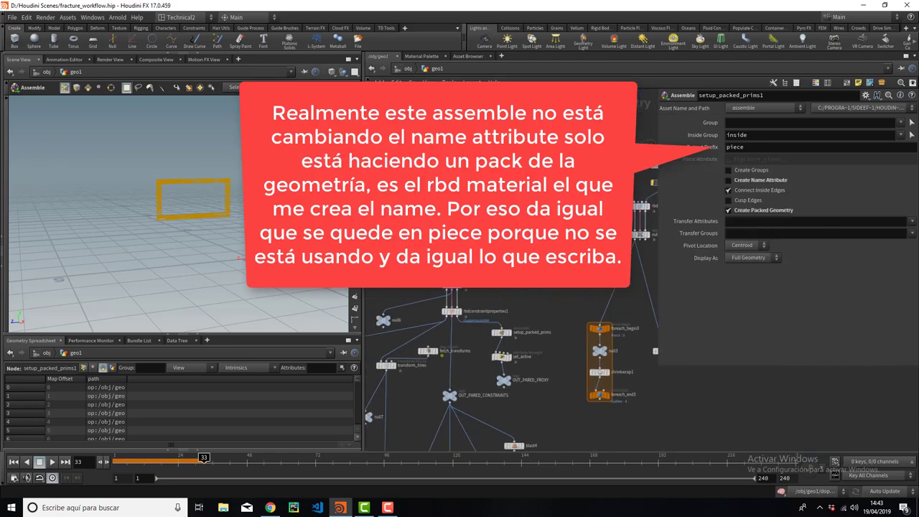
middle_drag(550, 289, 601, 219)
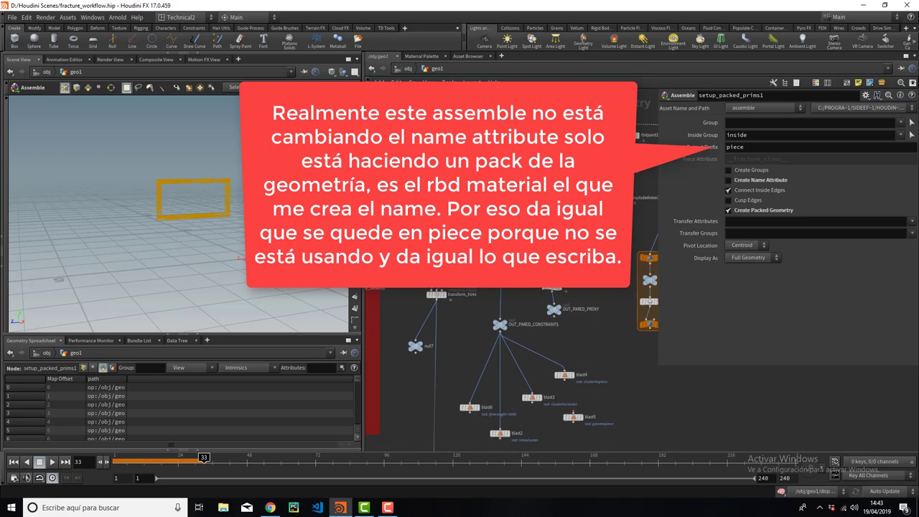
scroll(553, 291, up, 2)
click(546, 295)
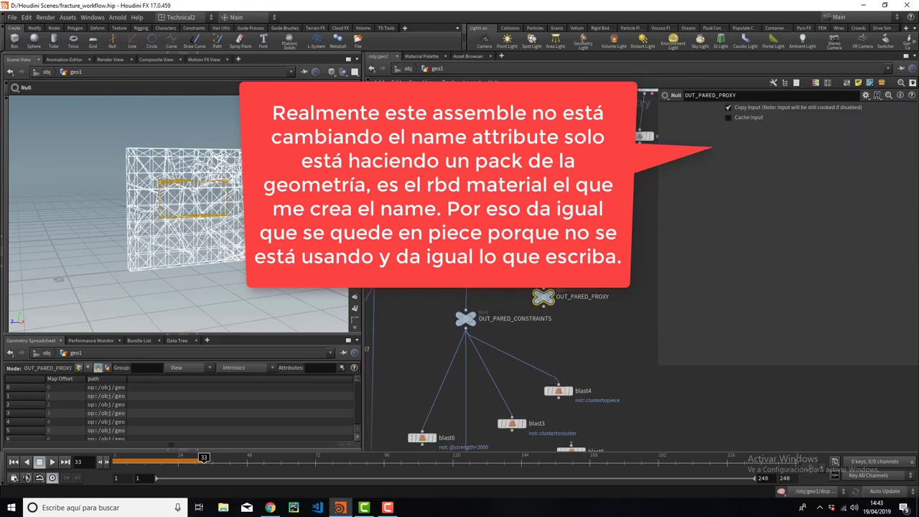
click(645, 135)
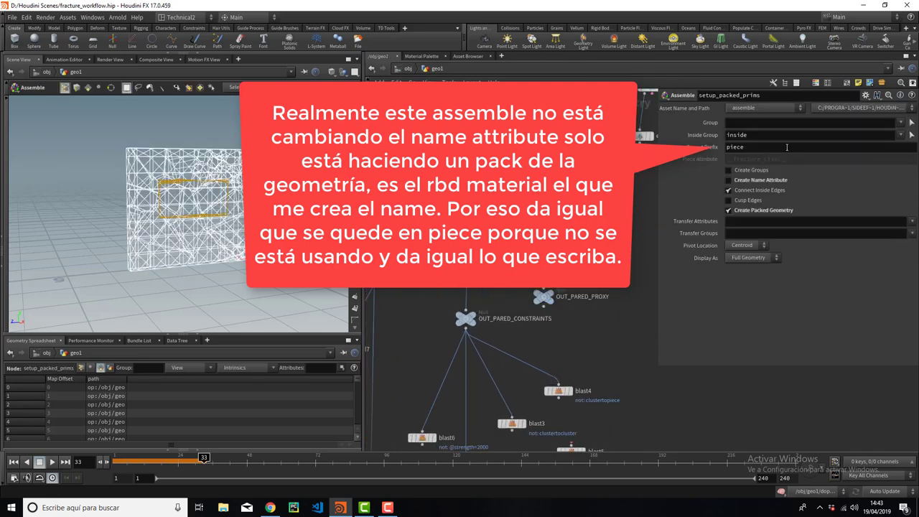
double_click(787, 147)
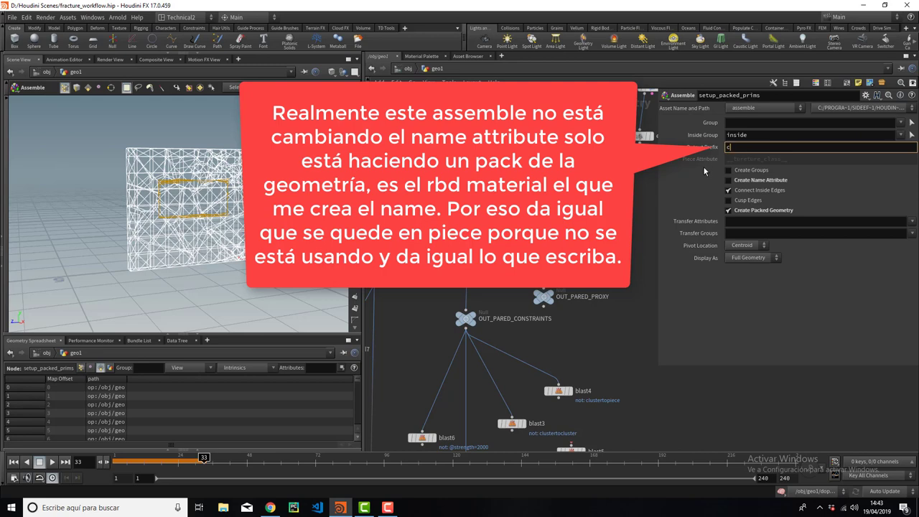
key(Return)
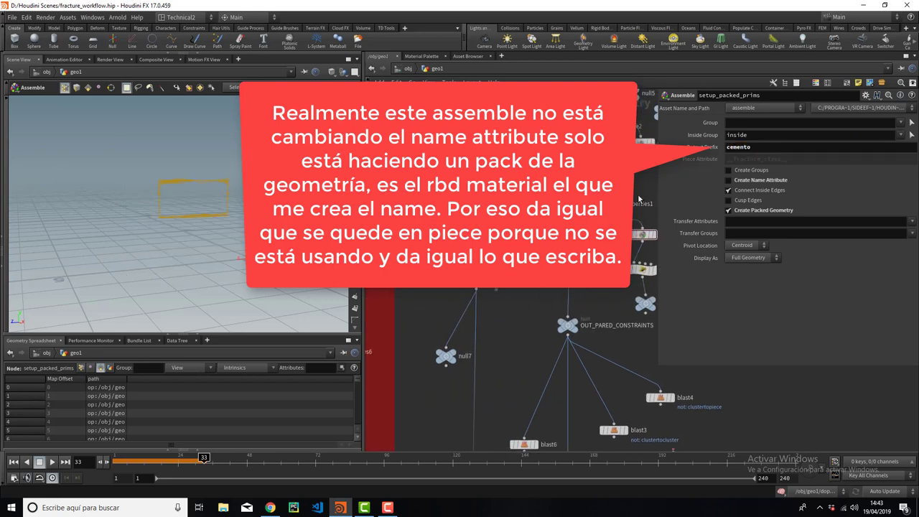
mouse_move(639, 199)
middle_down()
mouse_move(581, 203)
mouse_move(686, 143)
middle_up()
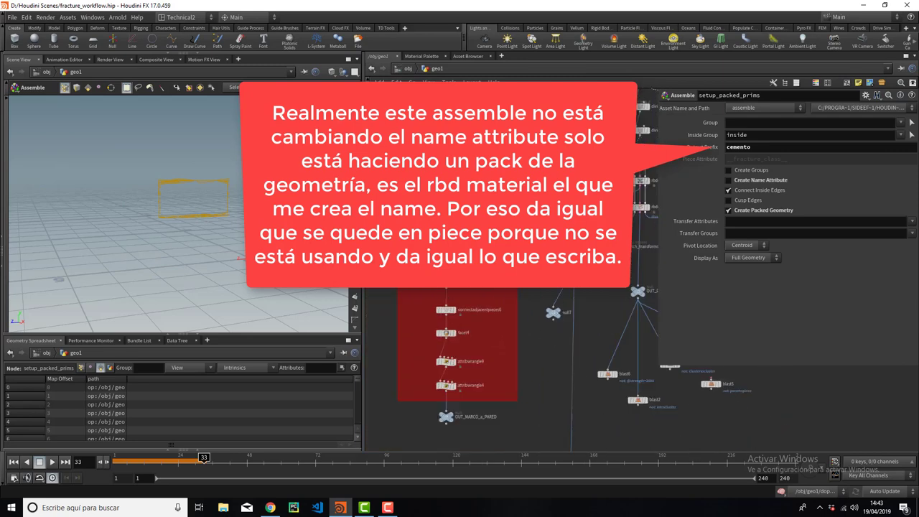
click(784, 145)
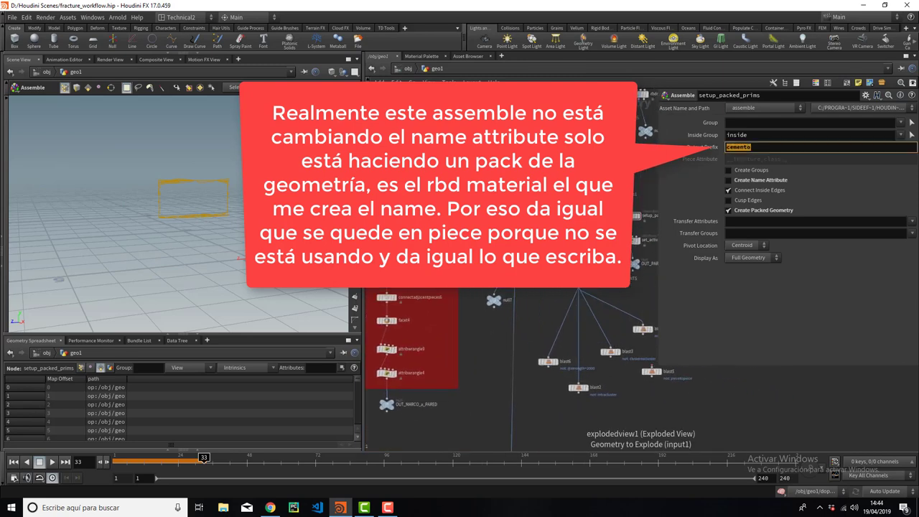
key(ctrl+z)
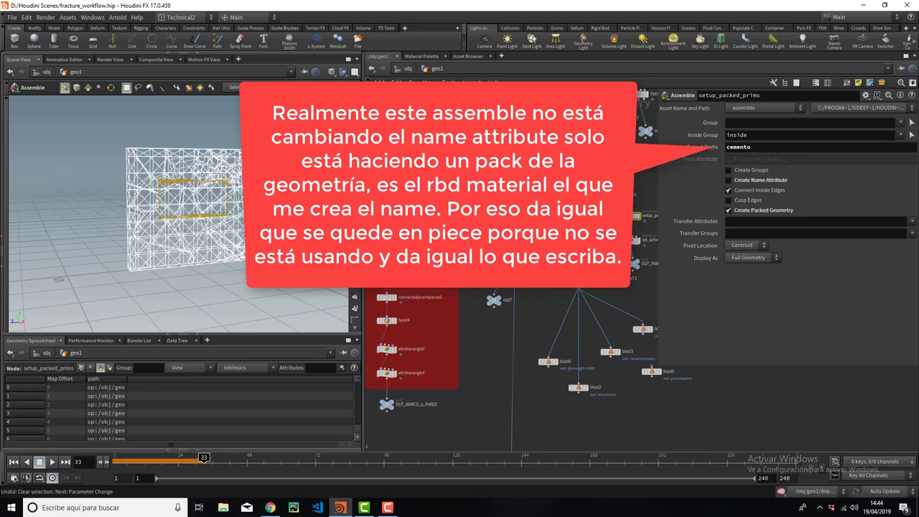
middle_drag(487, 177, 591, 184)
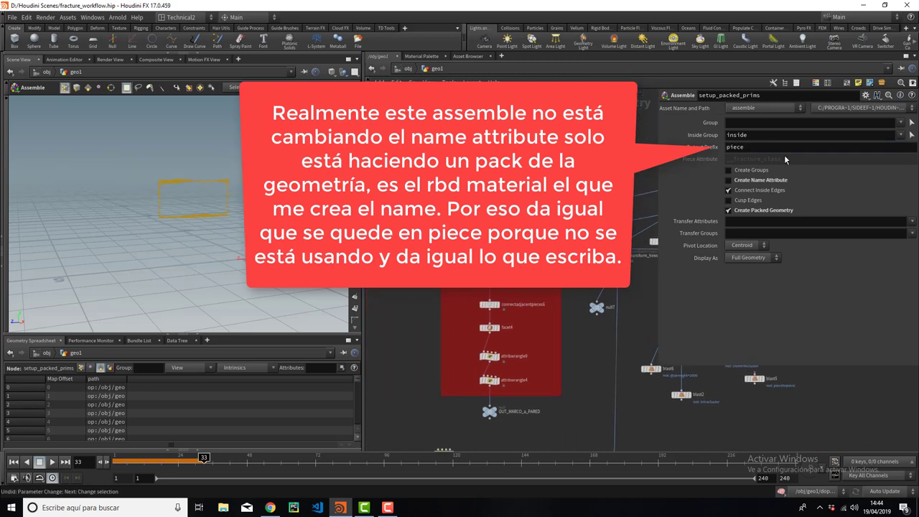
Step: Bring the frame nodes into view and inspect fetch_transforms2's imported points
scroll(543, 204, up, 2)
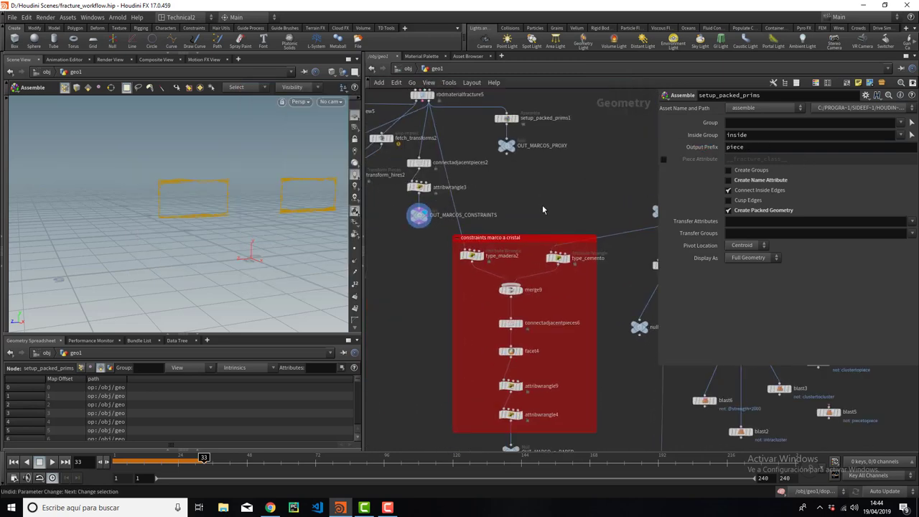
scroll(601, 205, down, 2)
scroll(453, 231, up, 2)
scroll(453, 231, up, 1)
scroll(503, 215, up, 1)
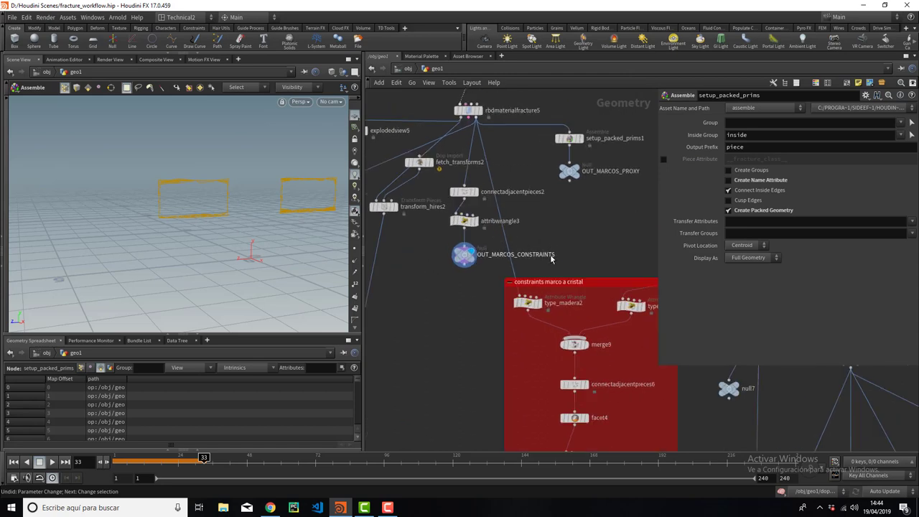
scroll(539, 208, up, 1)
mouse_move(538, 208)
middle_down()
mouse_move(501, 296)
mouse_move(476, 315)
middle_up()
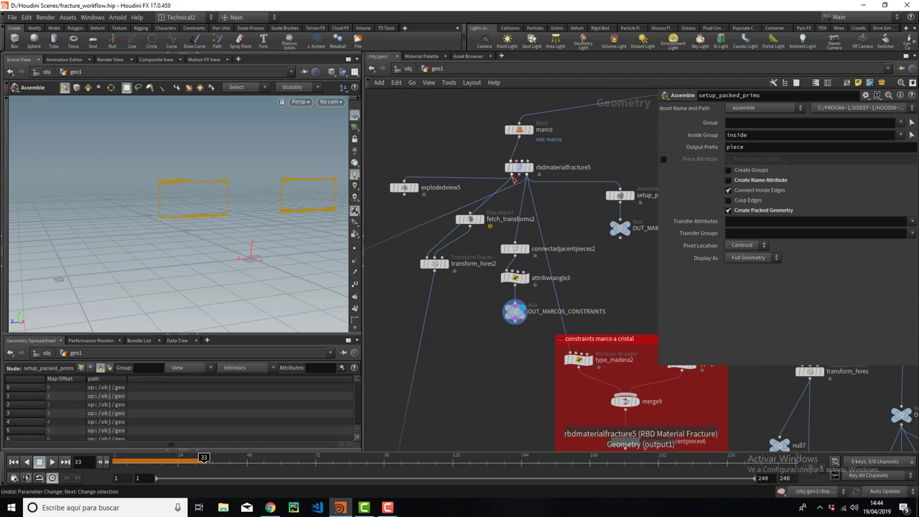
drag(482, 214, 486, 223)
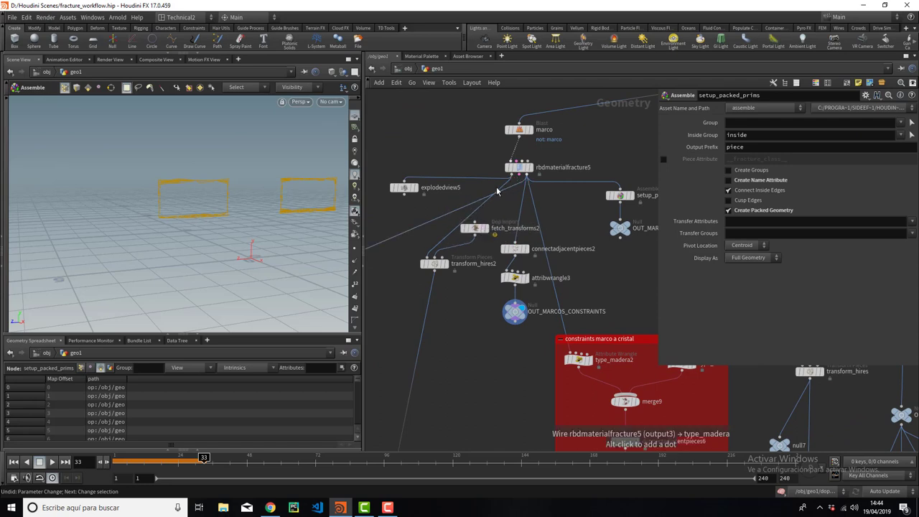
drag(485, 256, 427, 297)
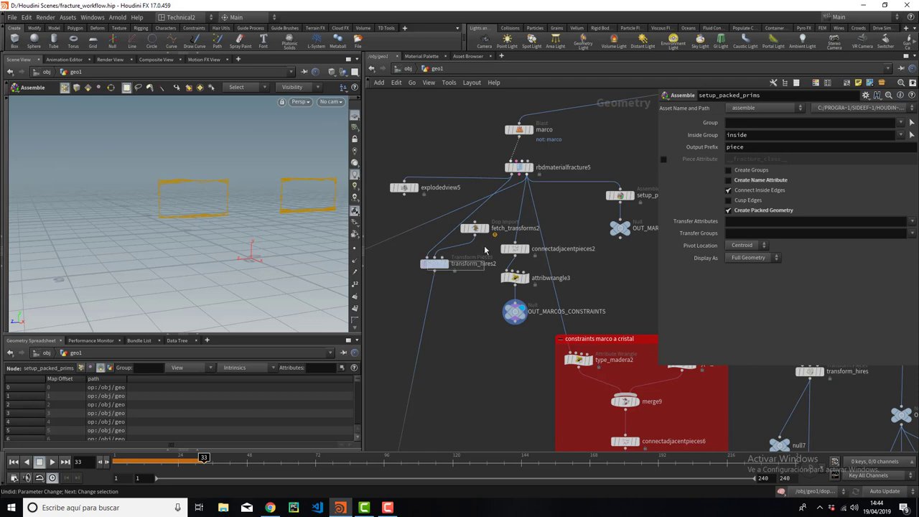
click(478, 224)
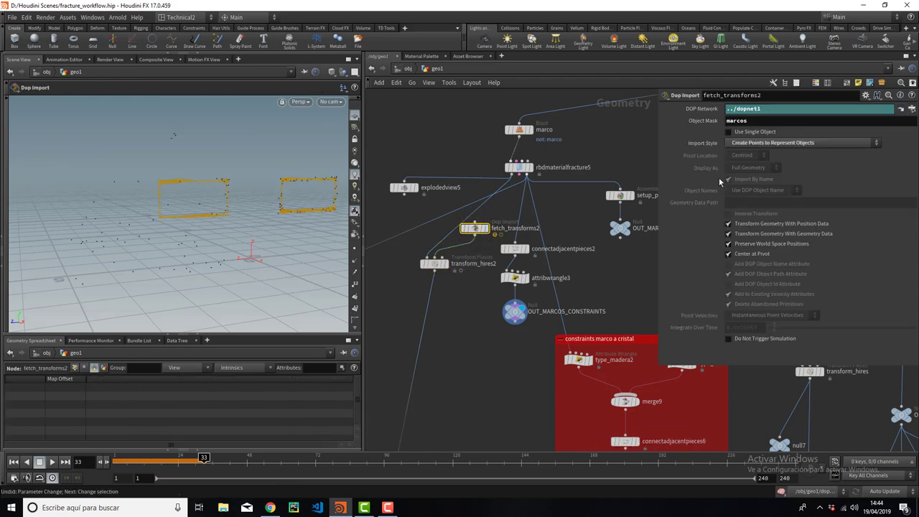
Step: Display transform_hires2's simulated frames and review its piece attributes and fetch_transforms2's settings
click(445, 263)
scroll(526, 234, down, 3)
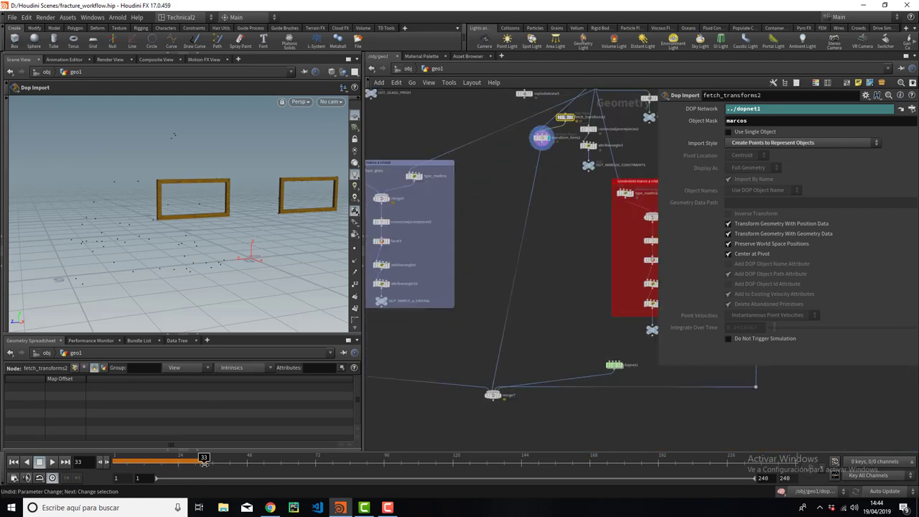
middle_drag(555, 143, 498, 290)
scroll(498, 289, up, 2)
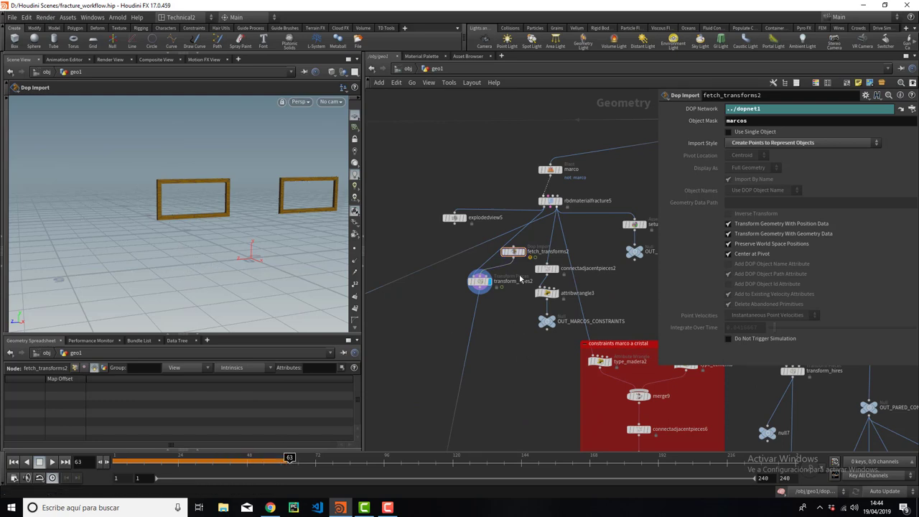
click(482, 287)
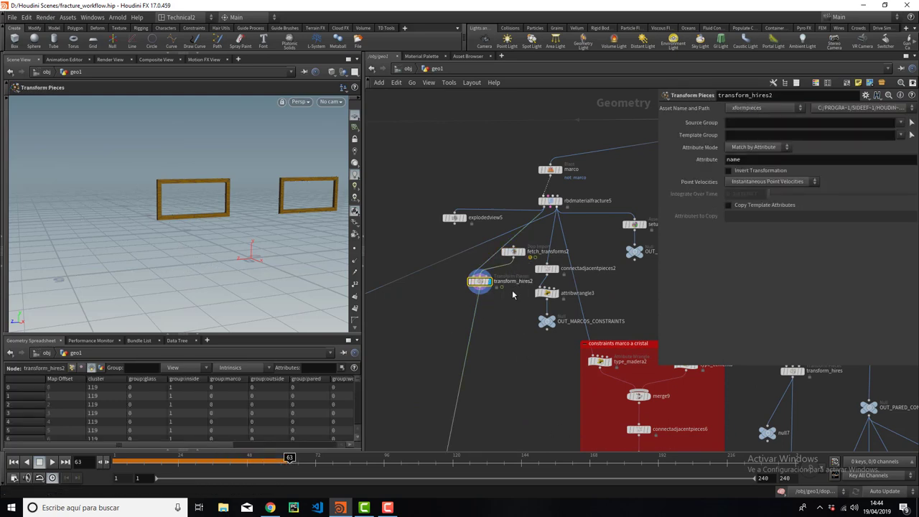
click(513, 252)
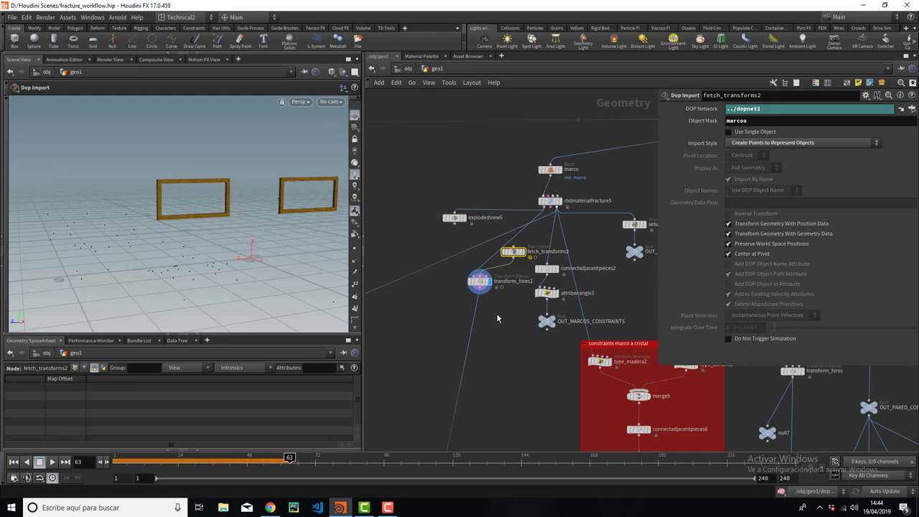
middle_drag(497, 318, 531, 241)
scroll(531, 241, down, 3)
middle_drag(532, 359, 532, 241)
Step: Display the dopnet1 simulation and rewind to frame 1
middle_drag(603, 280, 532, 287)
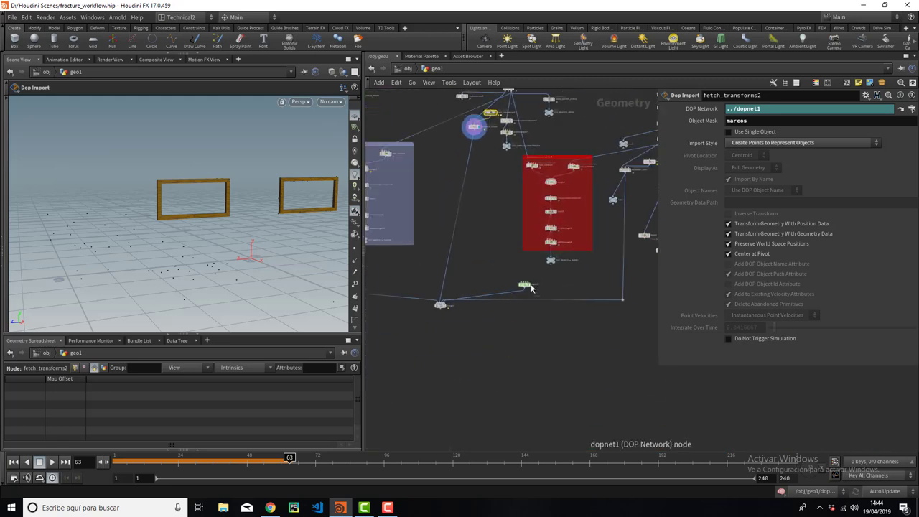
scroll(532, 288, up, 2)
click(529, 284)
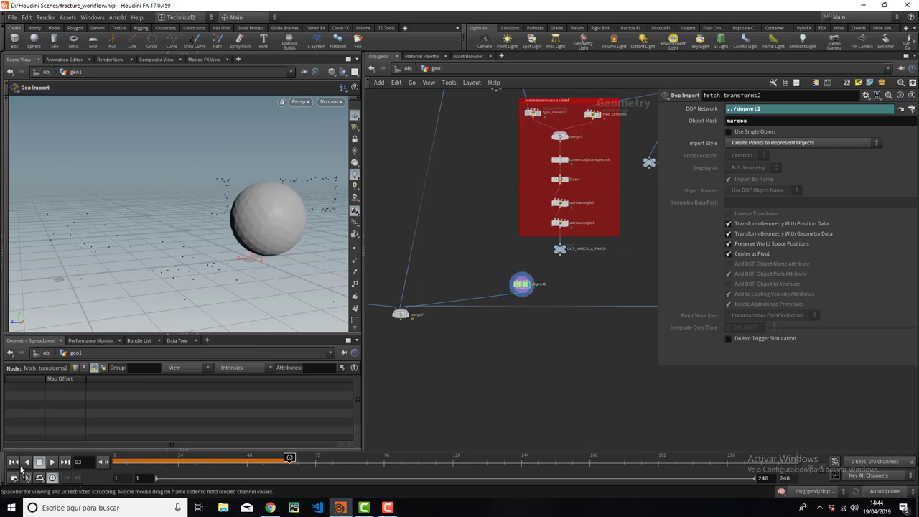
click(16, 462)
scroll(208, 241, up, 2)
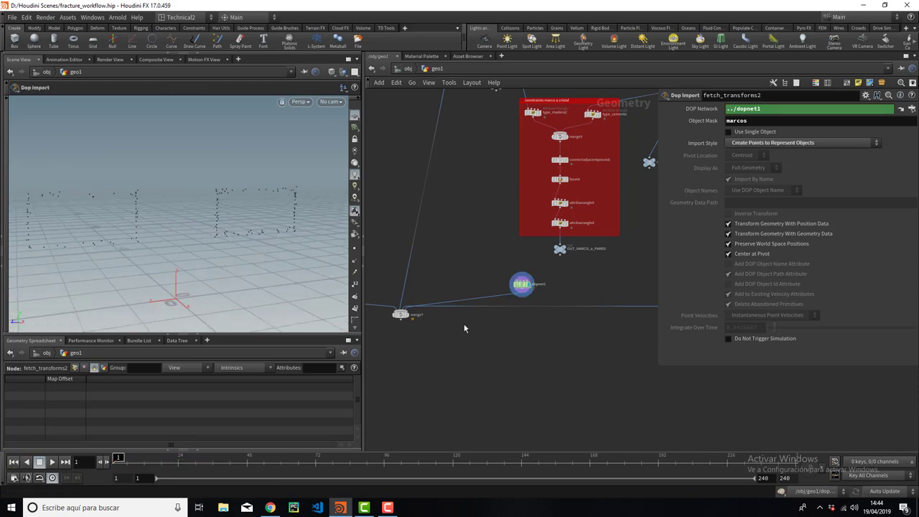
scroll(463, 323, down, 3)
scroll(455, 327, down, 2)
scroll(456, 330, up, 2)
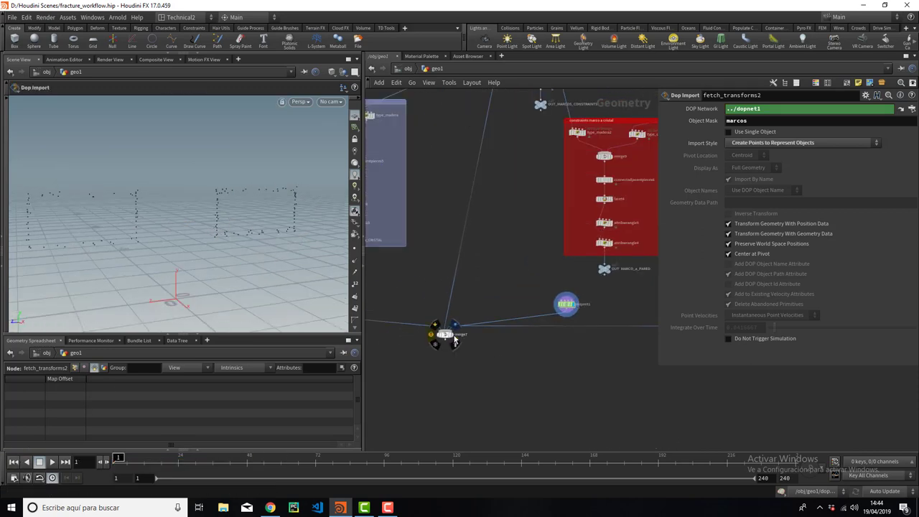
Step: Display merge7 and play the sphere smashing the wall, frames and glass
click(454, 334)
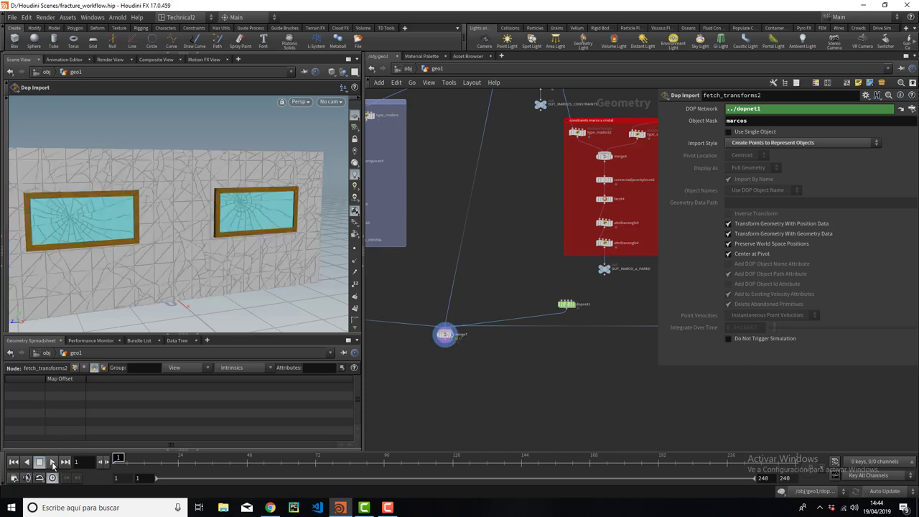
click(52, 462)
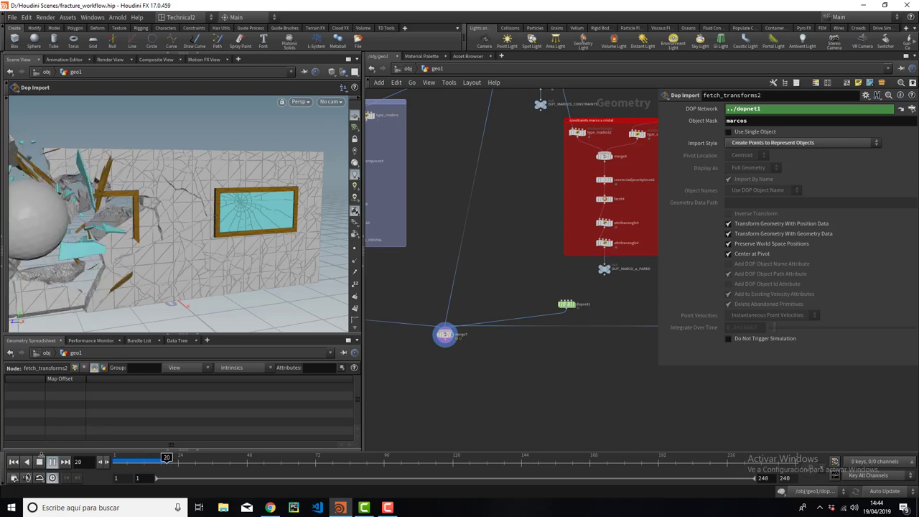
drag(178, 186, 237, 194)
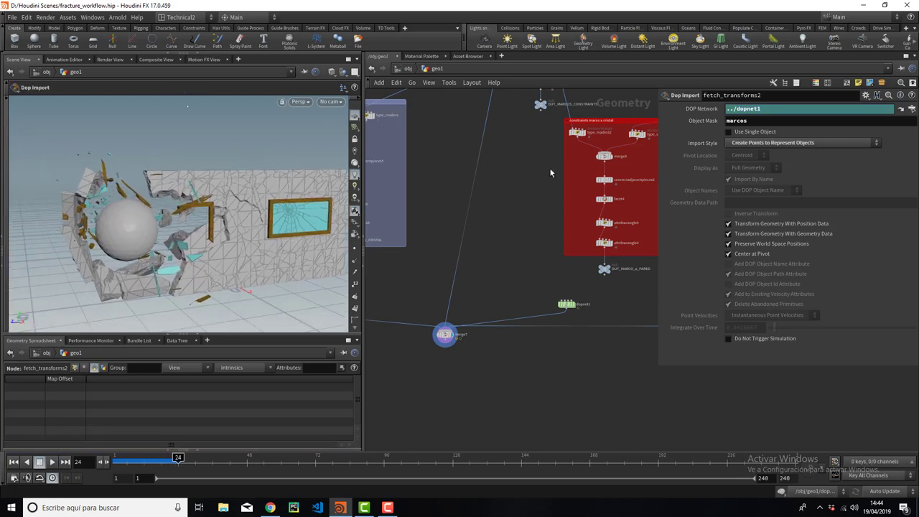
Step: Show transform_hires2's frame fragments, select rbdmaterialfracture5's Wood settings, and rewind
middle_drag(551, 172, 517, 343)
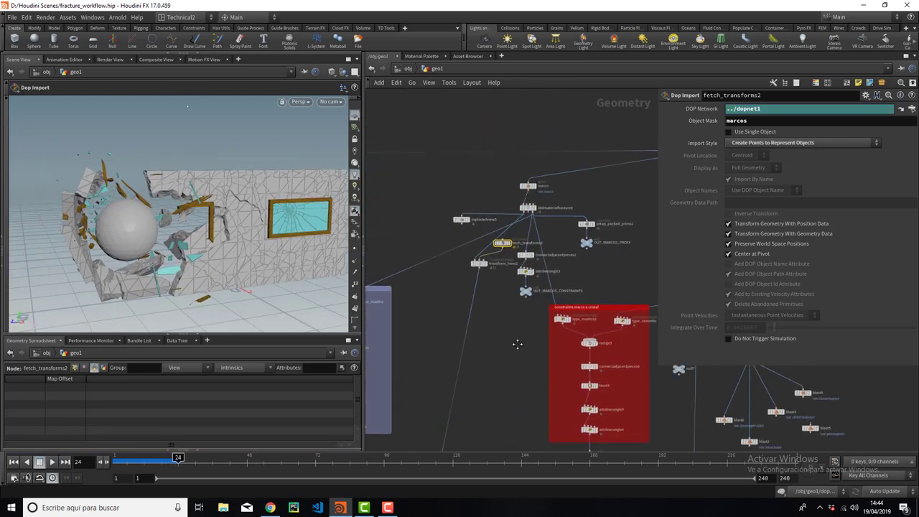
click(476, 264)
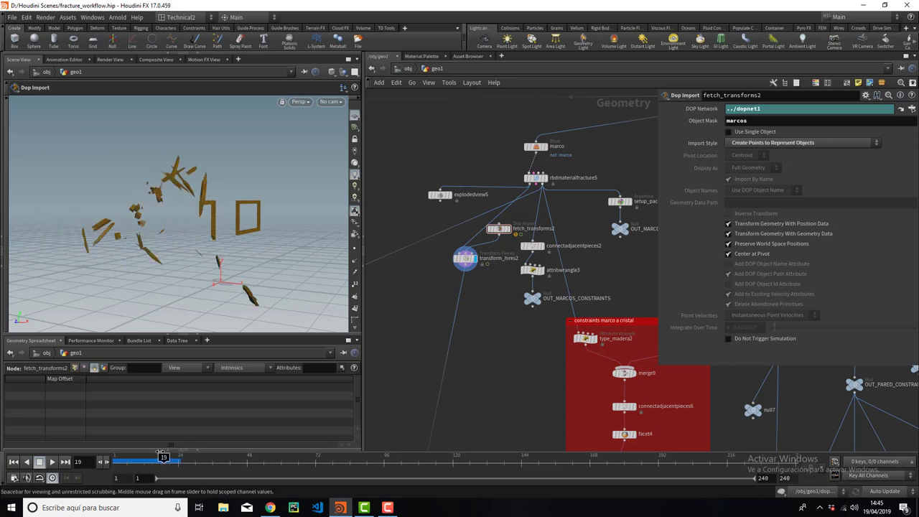
click(542, 180)
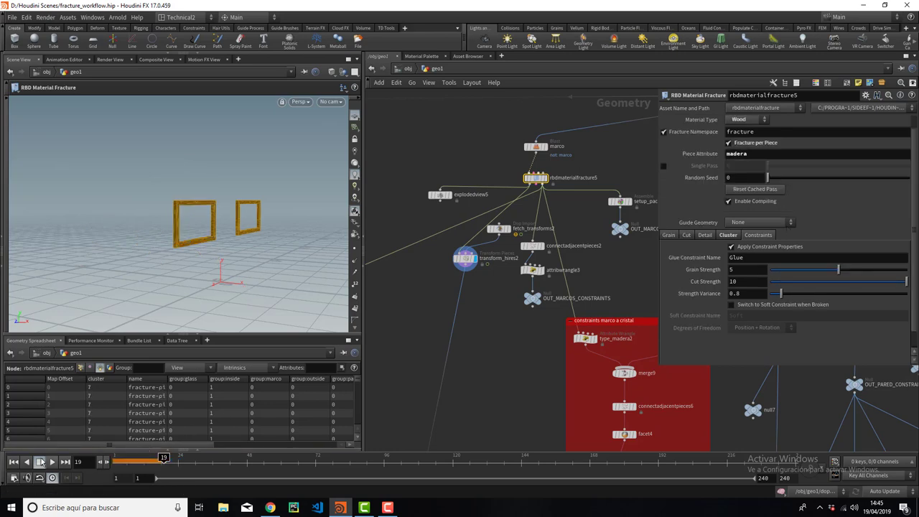
click(14, 462)
Step: Advance the timeline to frame 22 and orbit around the fractured wooden frames
mouse_move(118, 458)
mouse_down()
mouse_move(177, 441)
mouse_move(169, 458)
mouse_up()
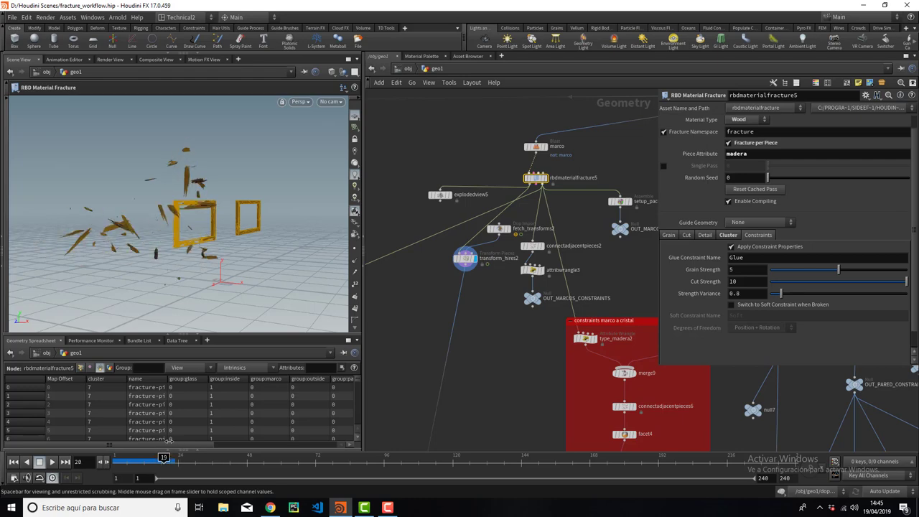
scroll(230, 200, up, 5)
drag(230, 200, 264, 124)
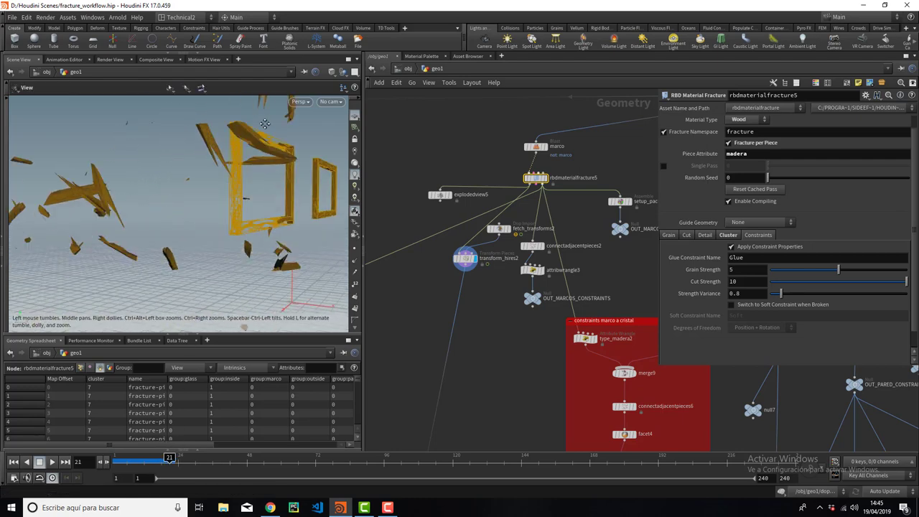
mouse_move(206, 169)
mouse_down()
mouse_move(398, 293)
mouse_move(492, 279)
mouse_up()
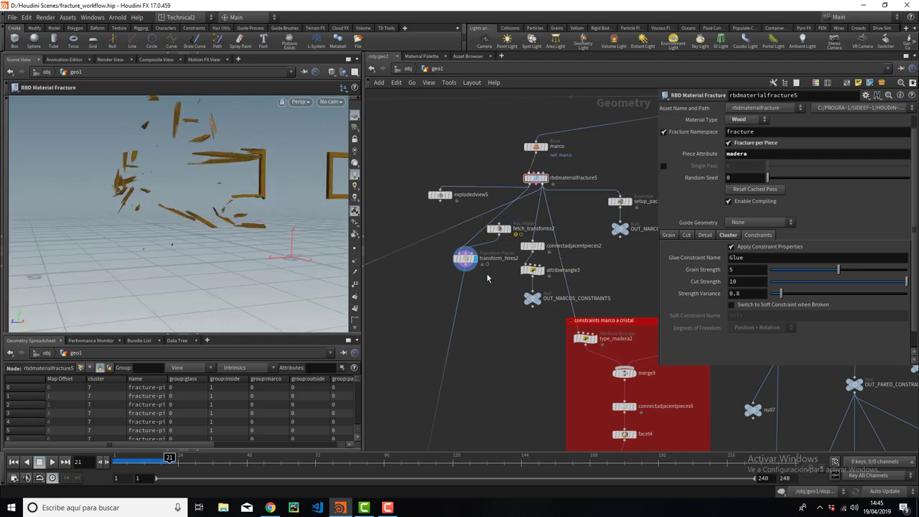
Step: Inspect fetch_transforms2's import settings while orbiting the wood fragments
click(499, 229)
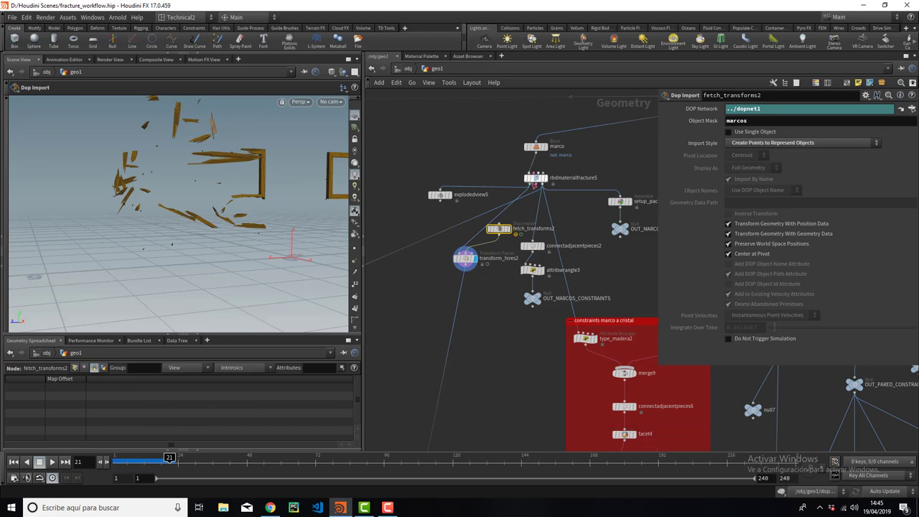
key(Escape)
mouse_move(165, 216)
mouse_down()
mouse_move(230, 216)
mouse_move(181, 198)
mouse_move(313, 239)
mouse_up()
key(Return)
scroll(404, 321, down, 3)
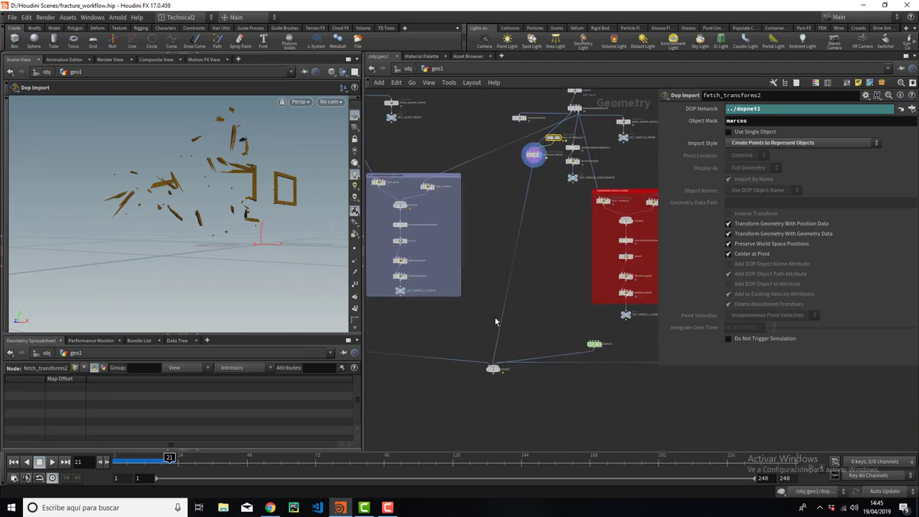
scroll(488, 368, up, 3)
Step: Display merge7 to view the wall hit by the sphere
click(489, 368)
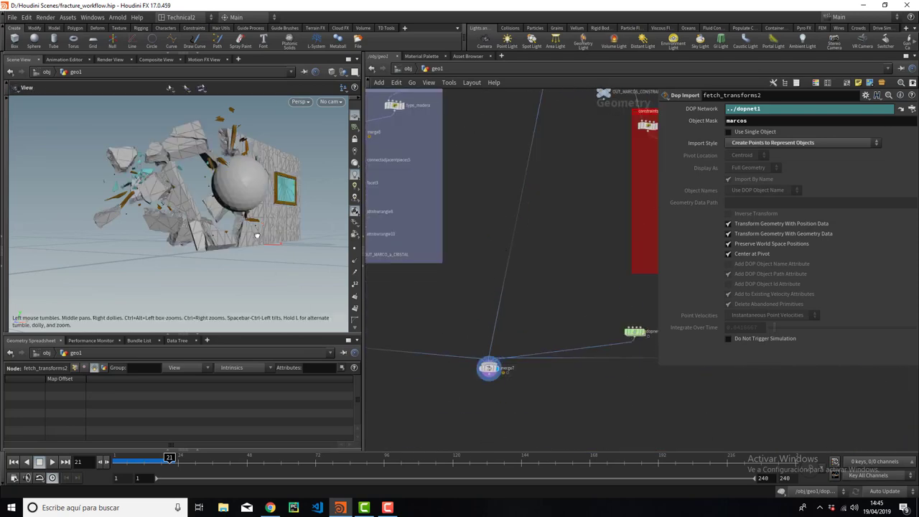
mouse_move(215, 215)
mouse_down()
mouse_move(253, 251)
mouse_move(215, 230)
mouse_up()
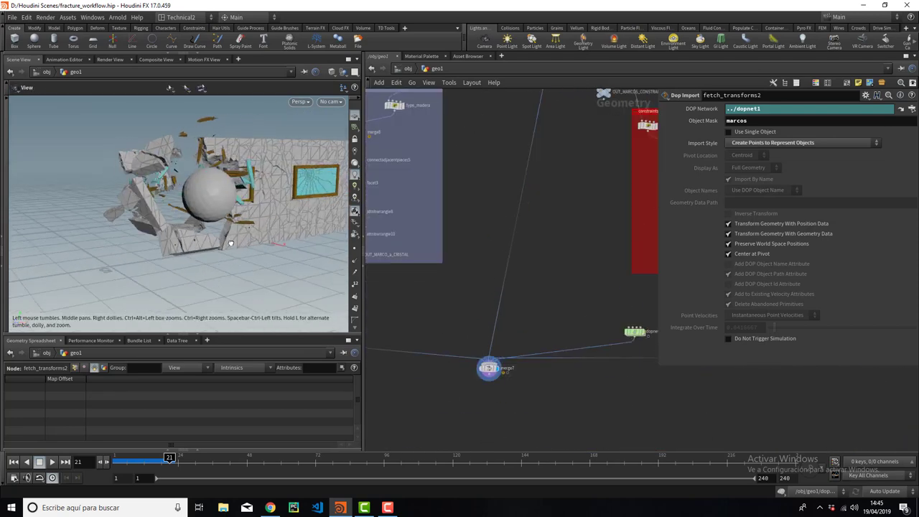
scroll(525, 220, down, 3)
scroll(543, 287, down, 1)
scroll(510, 272, up, 2)
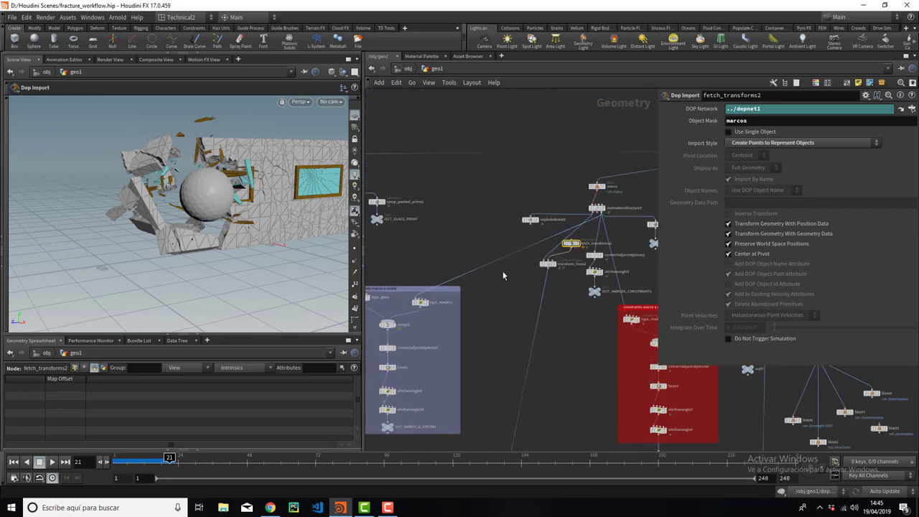
Step: Display the glass node's two intact window panes
middle_drag(476, 292, 616, 311)
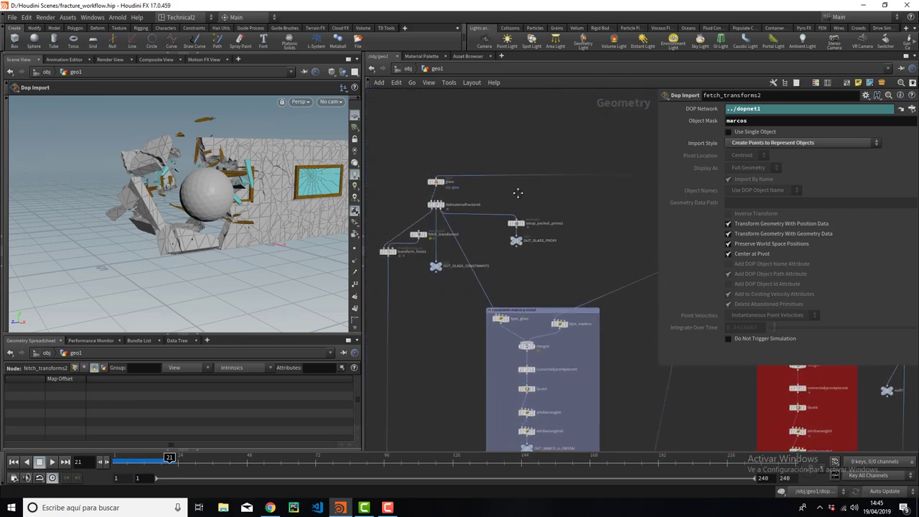
scroll(465, 192, up, 2)
click(472, 211)
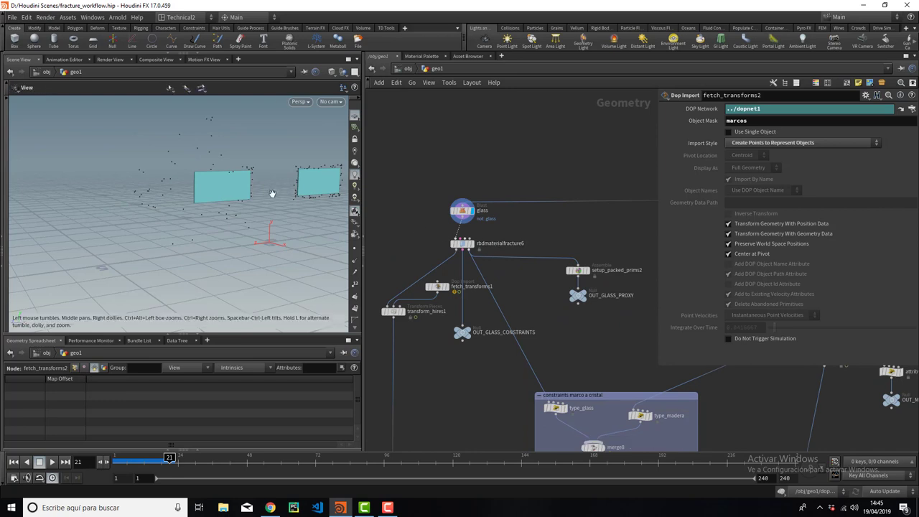
Step: Select rbdmaterialfracture6 and bring up its Impact Points settings with the pane facing the camera
mouse_move(276, 193)
mouse_down()
mouse_move(165, 210)
mouse_move(304, 206)
mouse_up()
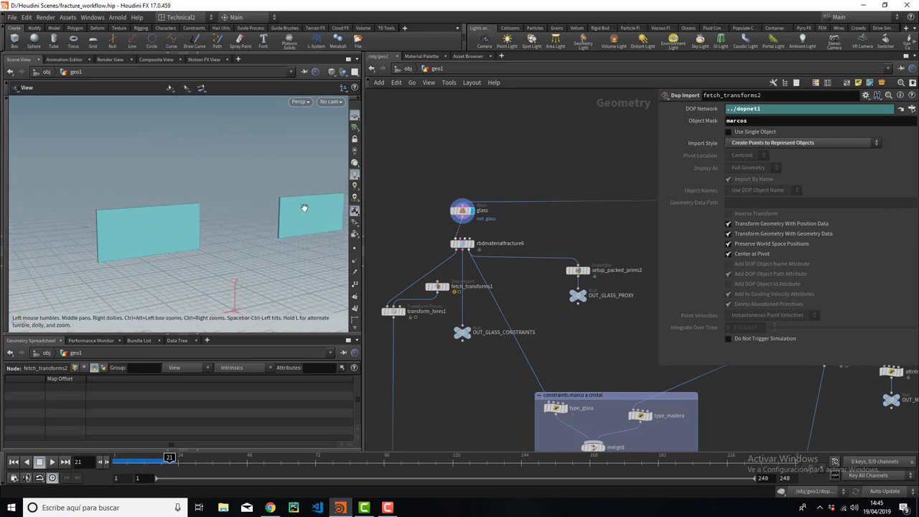
click(463, 245)
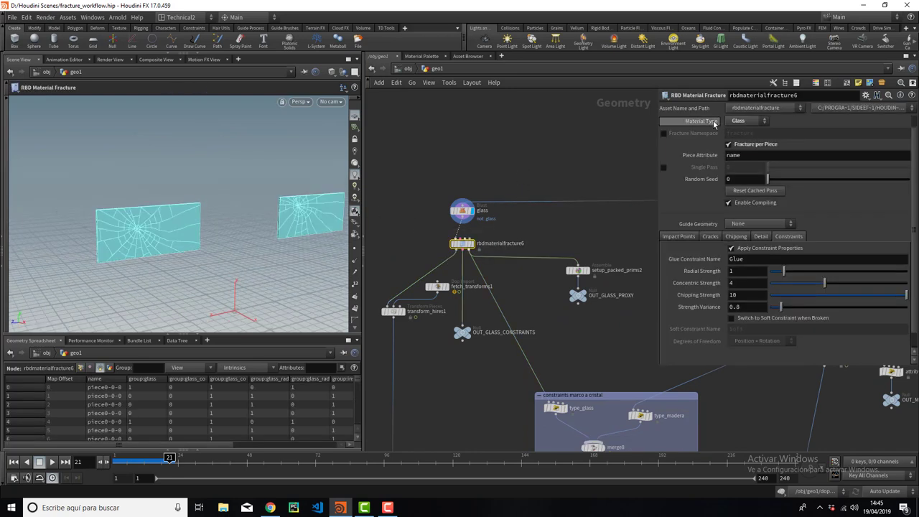
key(Escape)
drag(301, 189, 187, 189)
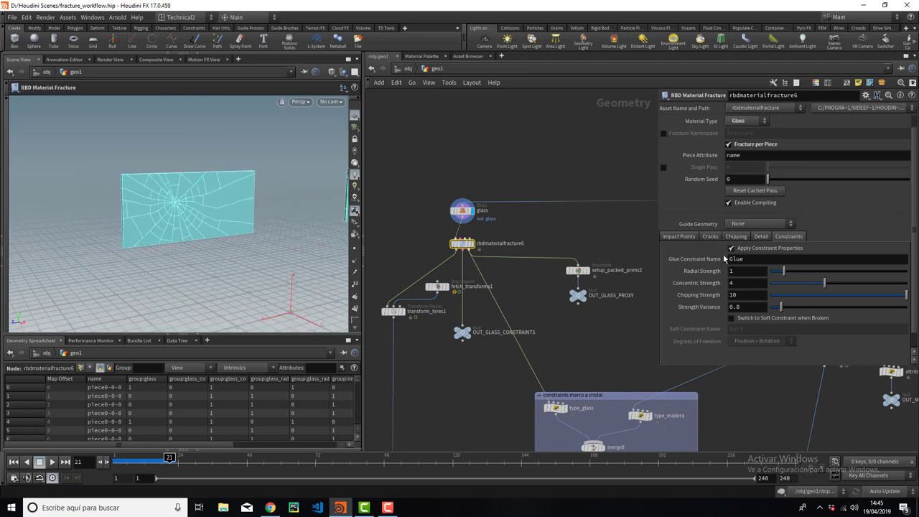
click(686, 236)
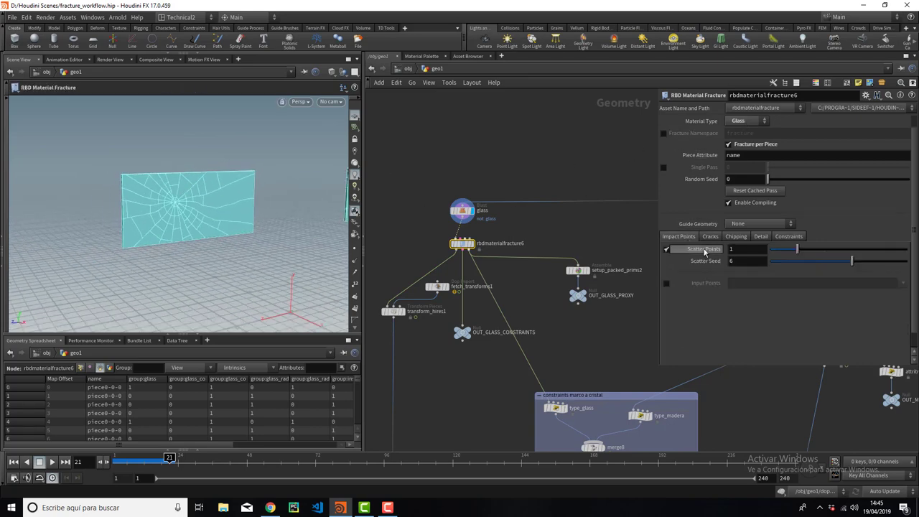
drag(183, 142, 225, 194)
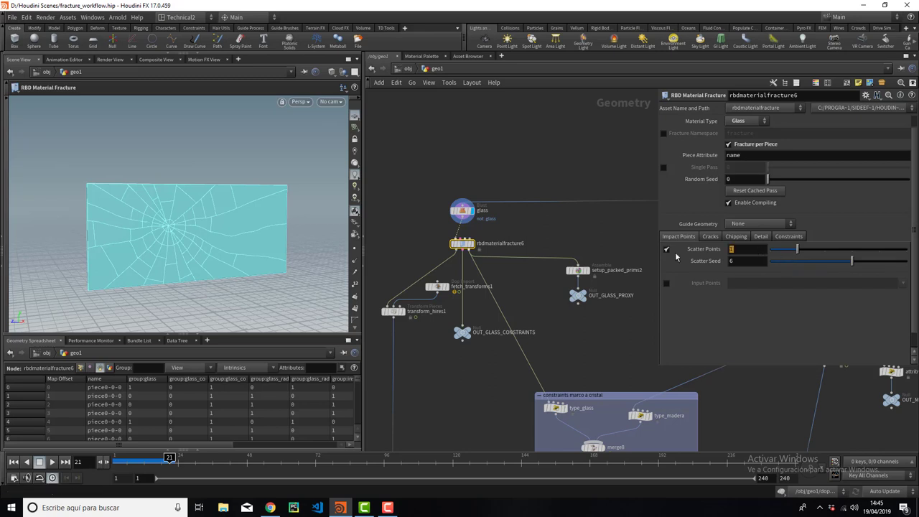
Step: Set Scatter Points to 2 and display rbdmaterialfracture6's fractured glass
text(2)
key(Return)
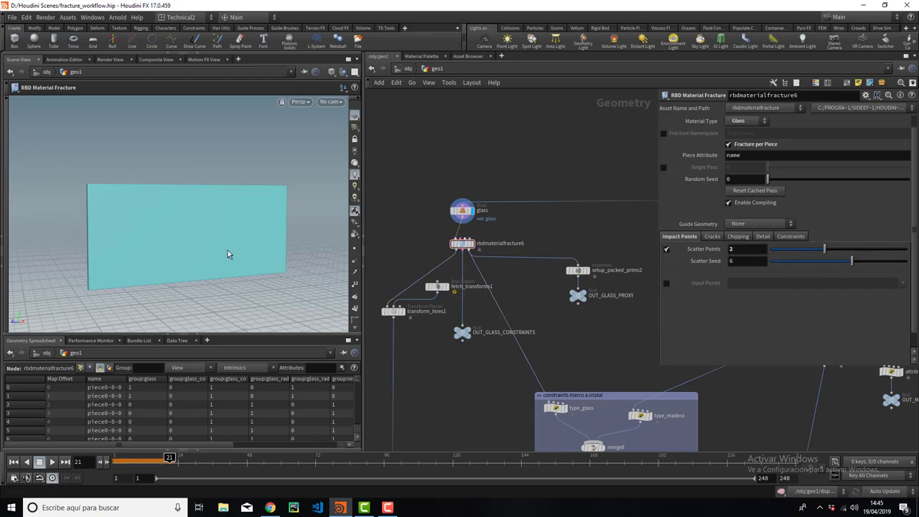
click(471, 243)
key(Return)
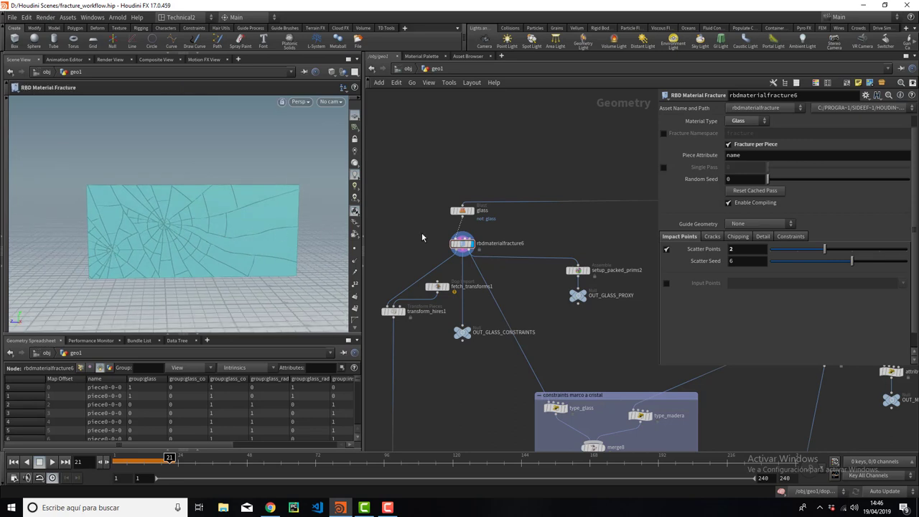
scroll(474, 238, up, 3)
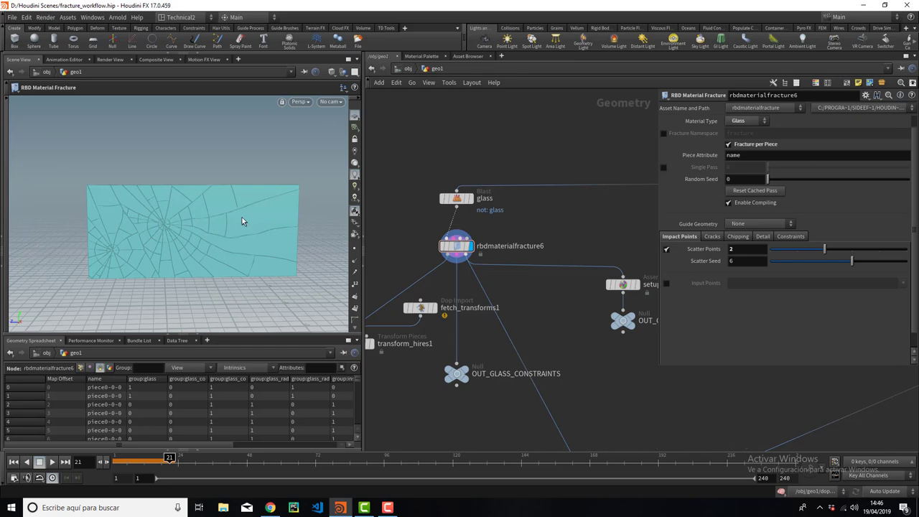
Step: Set Guide Geometry to Fractured Geometry and orbit to view the cracked pane
middle_drag(591, 230, 511, 217)
scroll(511, 218, down, 2)
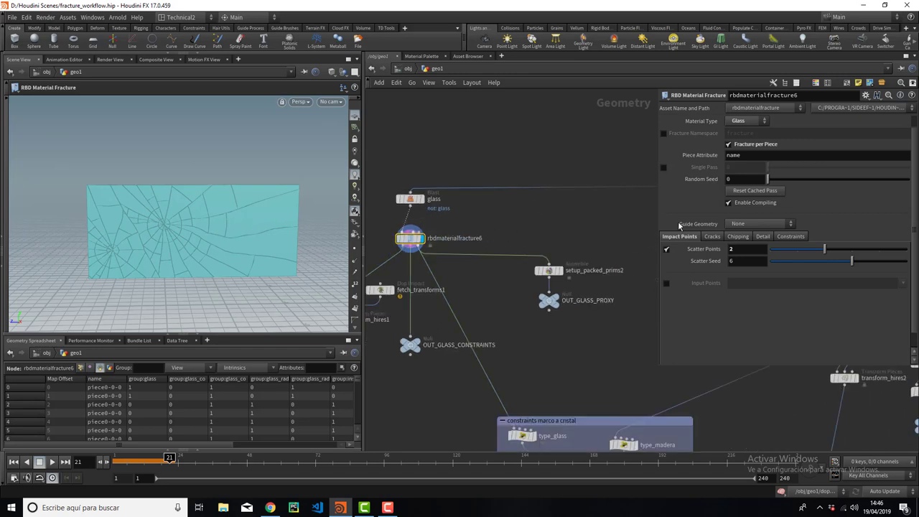
click(767, 225)
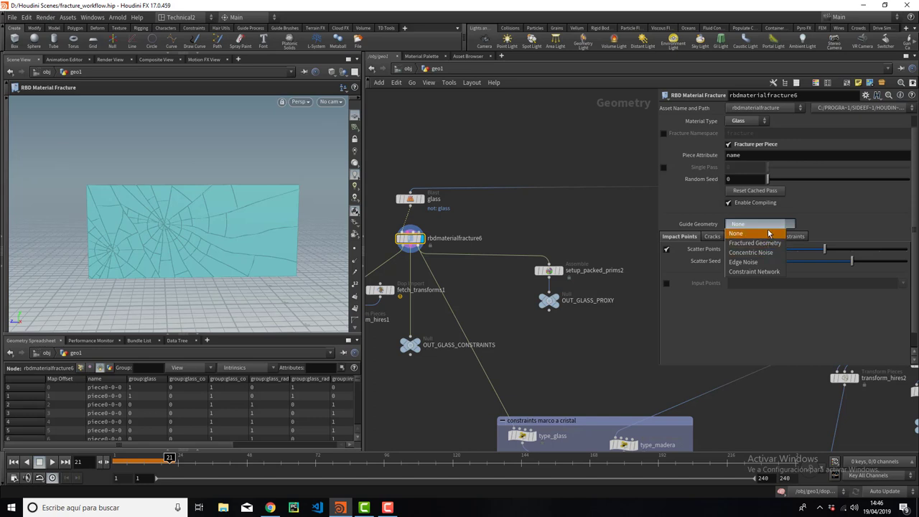
click(756, 243)
alt+drag(223, 215, 183, 232)
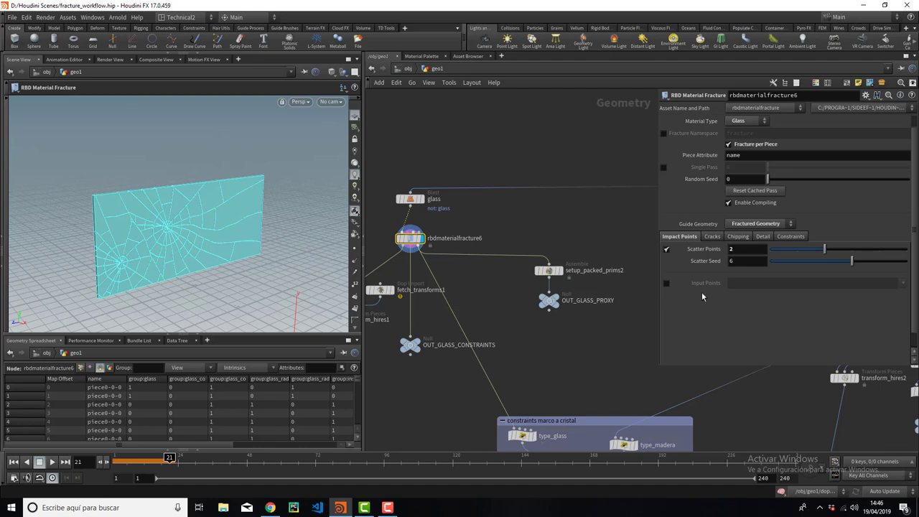
alt+drag(205, 242, 158, 242)
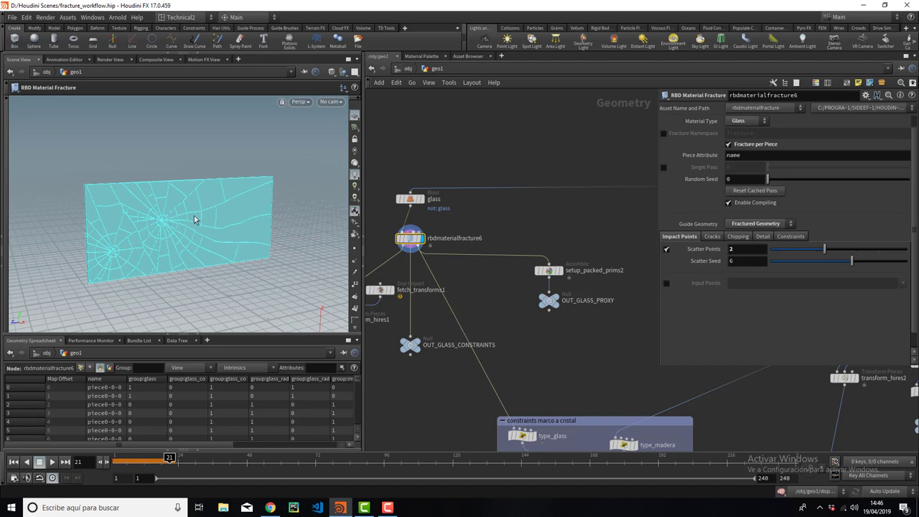
Step: Revert Scatter Points to 1 so each pane cracks from a single impact point
middle_drag(521, 210, 466, 213)
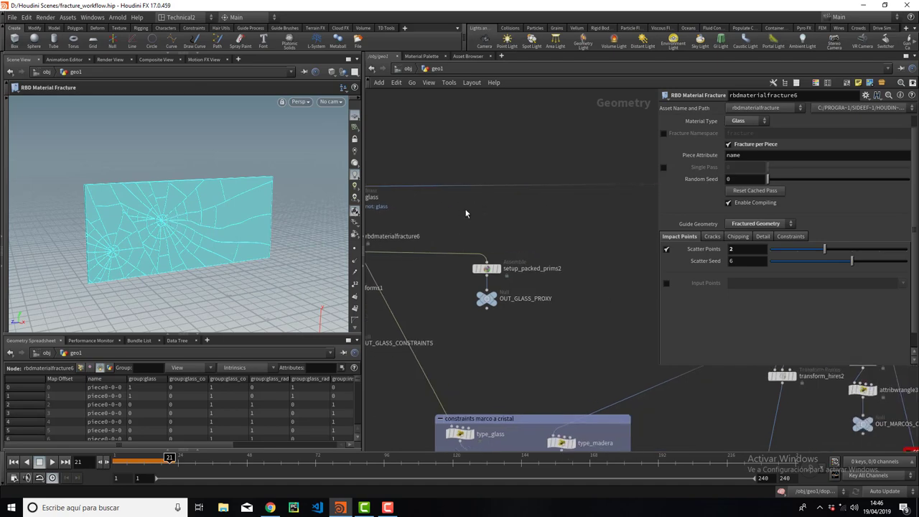
scroll(465, 213, down, 3)
key(Escape)
mouse_move(336, 207)
mouse_down()
mouse_move(221, 176)
mouse_move(259, 181)
mouse_up()
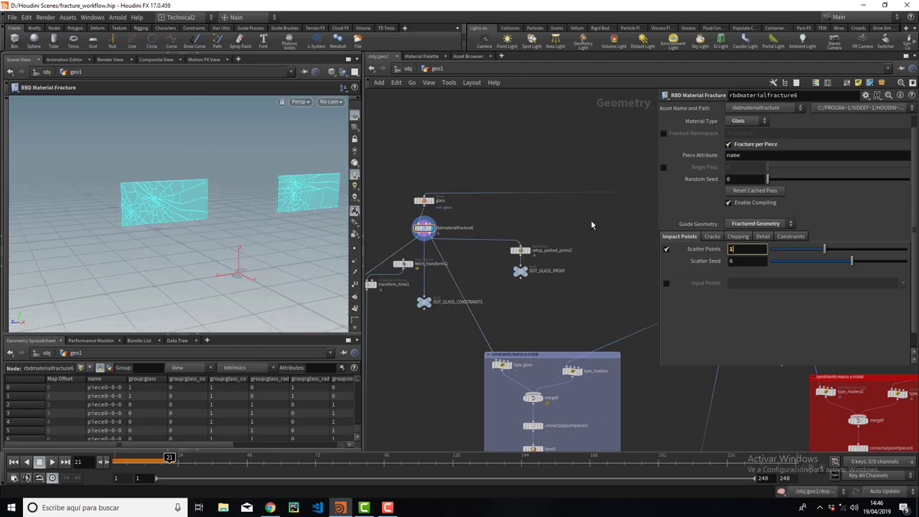
key(ctrl+z)
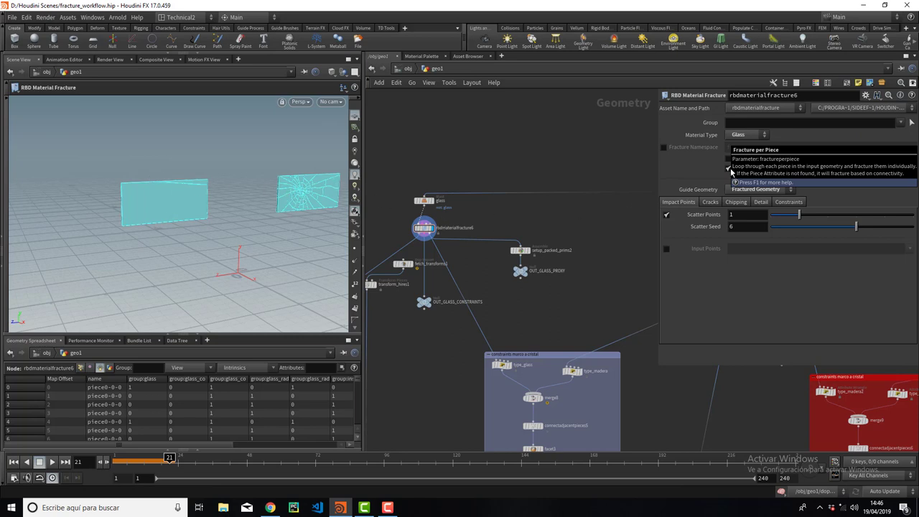
Step: Enable Fracture per Piece, then view rbdmaterialfracture6's Cracks settings
click(729, 159)
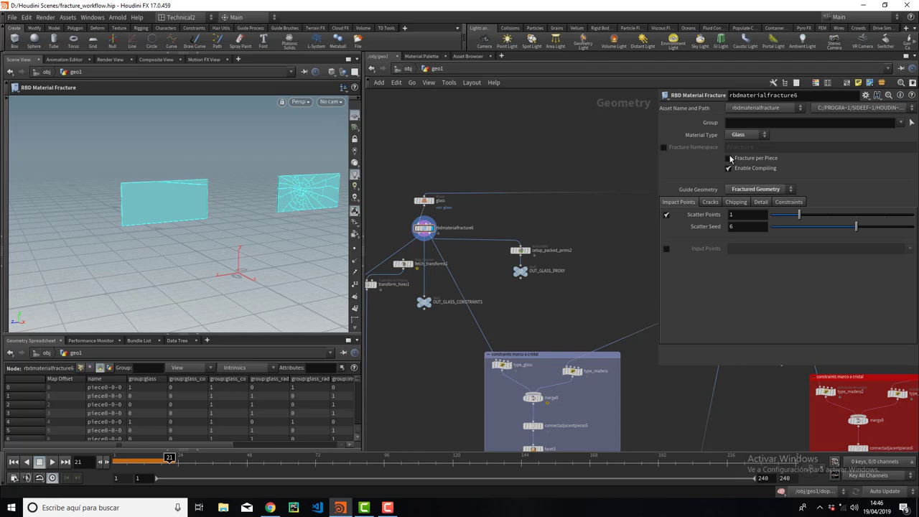
drag(152, 203, 215, 201)
scroll(244, 191, up, 3)
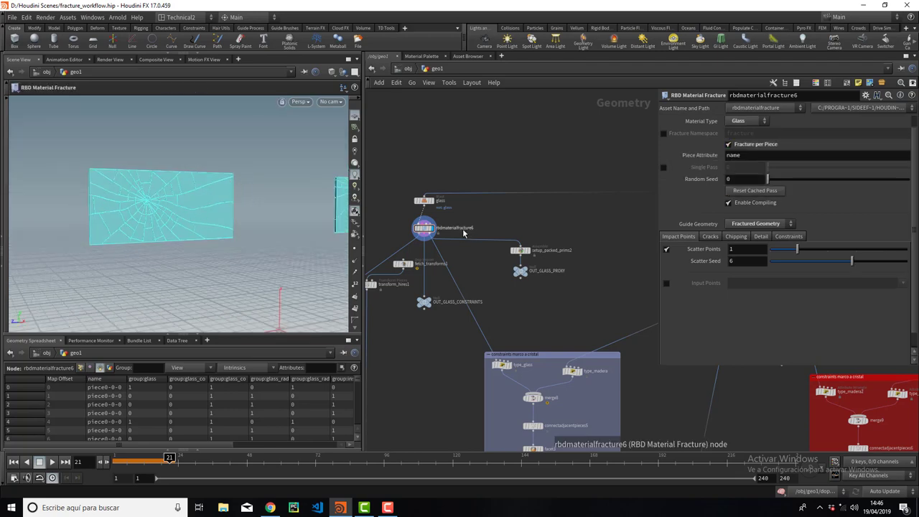
scroll(453, 218, up, 2)
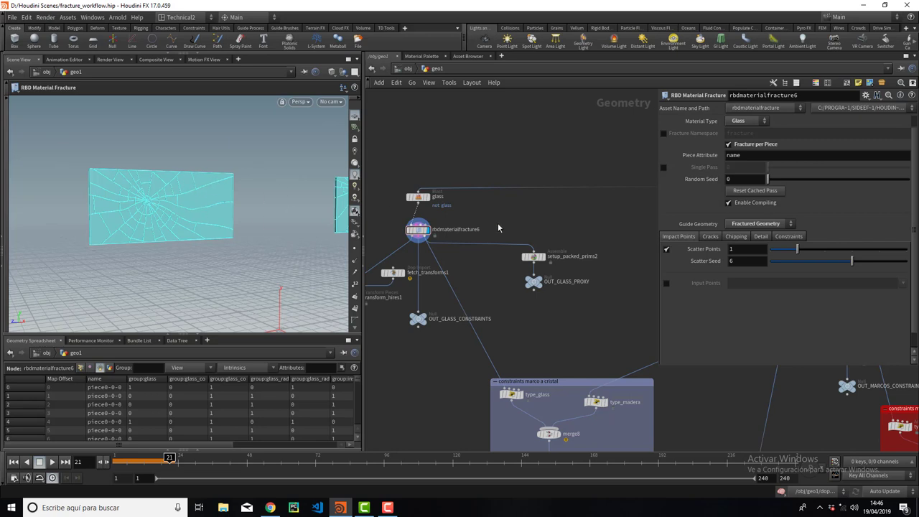
click(416, 229)
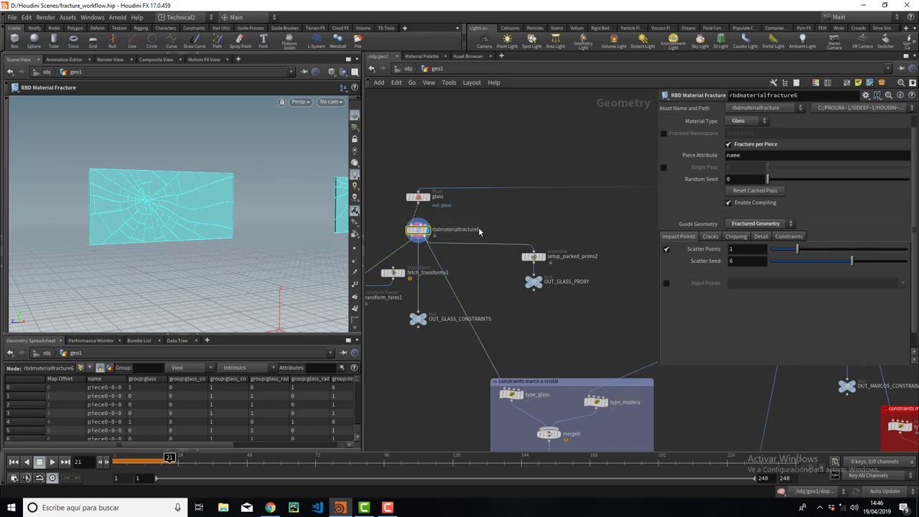
click(711, 238)
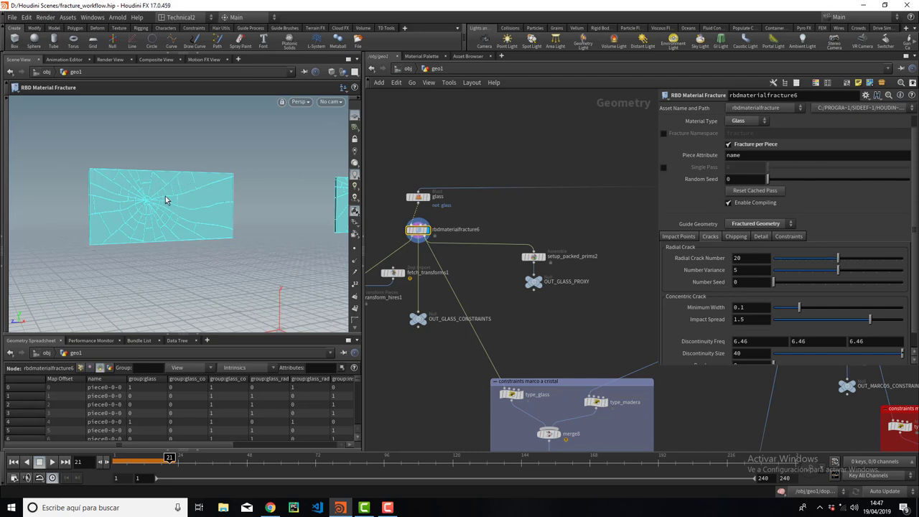
Step: Display the glass glue constraint network and inspect OUT_GLASS_CONSTRAINTS
click(794, 238)
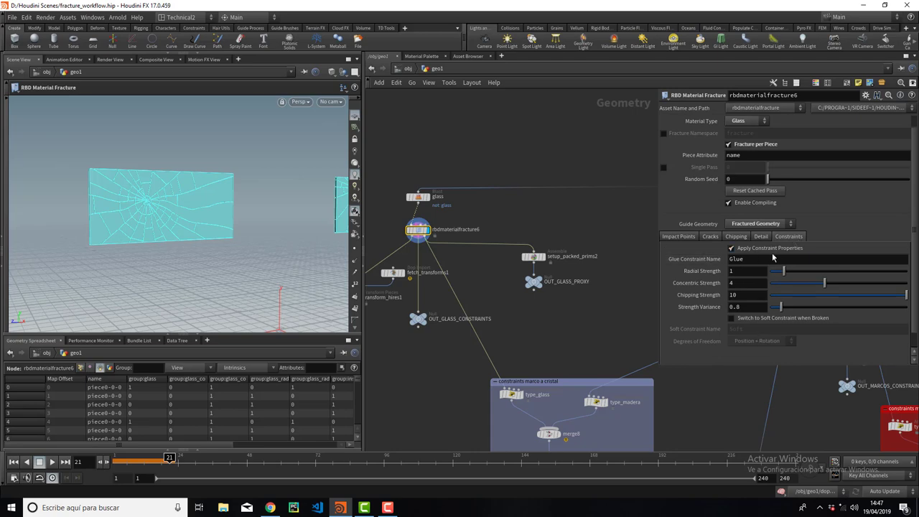
click(427, 317)
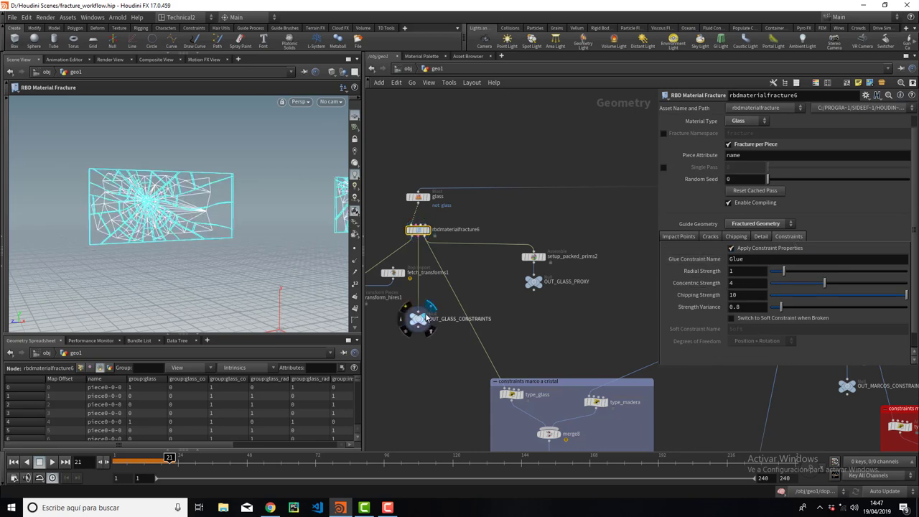
scroll(206, 198, up, 5)
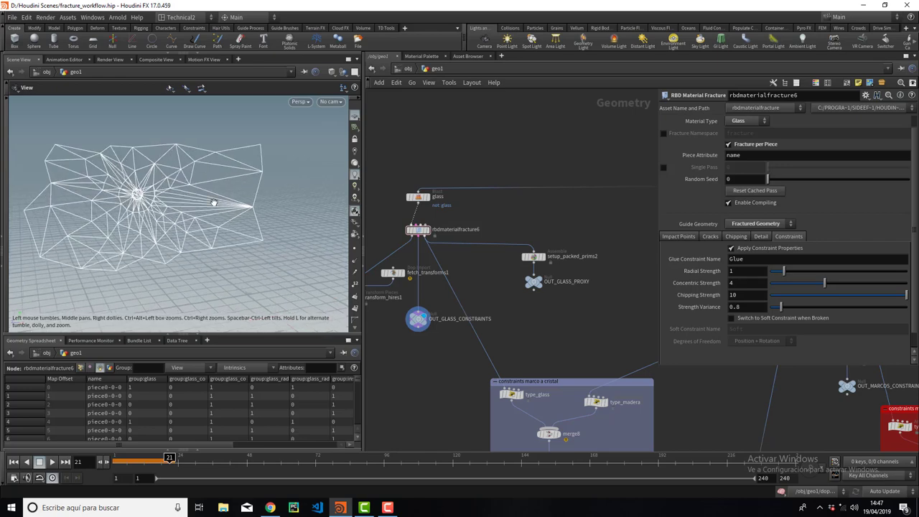
drag(217, 182, 122, 181)
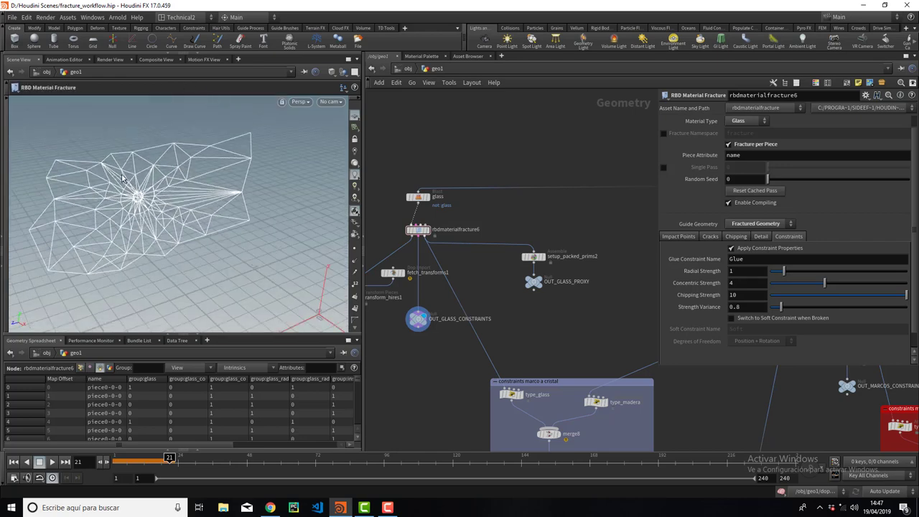
mouse_move(199, 164)
mouse_down()
mouse_move(173, 175)
mouse_move(180, 183)
mouse_up()
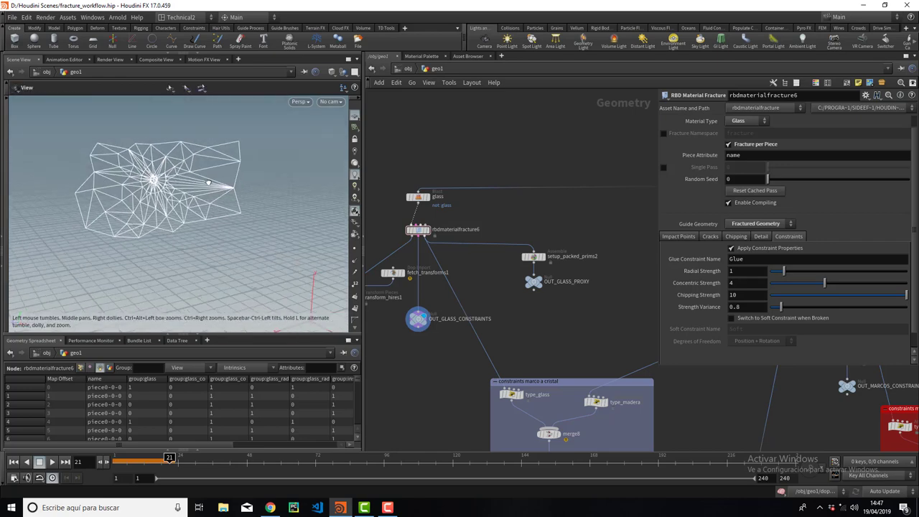
click(419, 321)
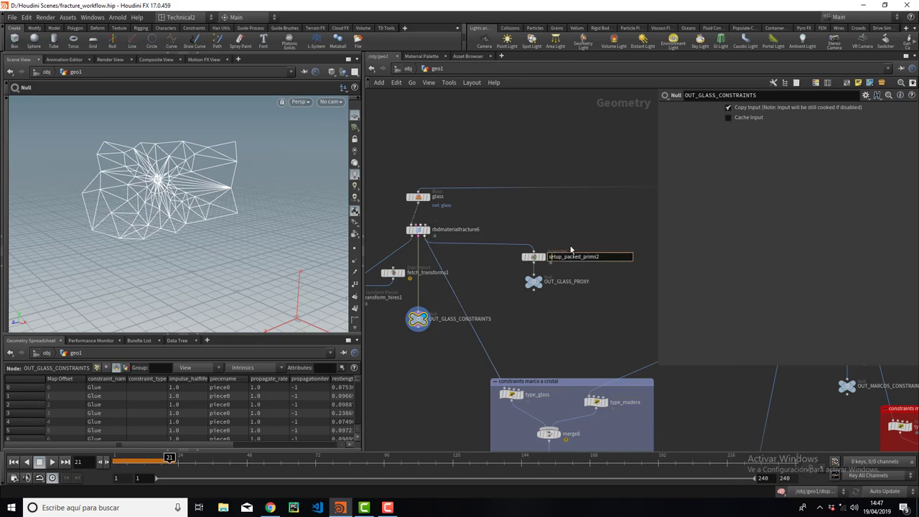
Step: Inspect setup_packed_prims2, OUT_GLASS_PROXY, transform_hires1 and fetch_transforms1's glass object mask
click(533, 257)
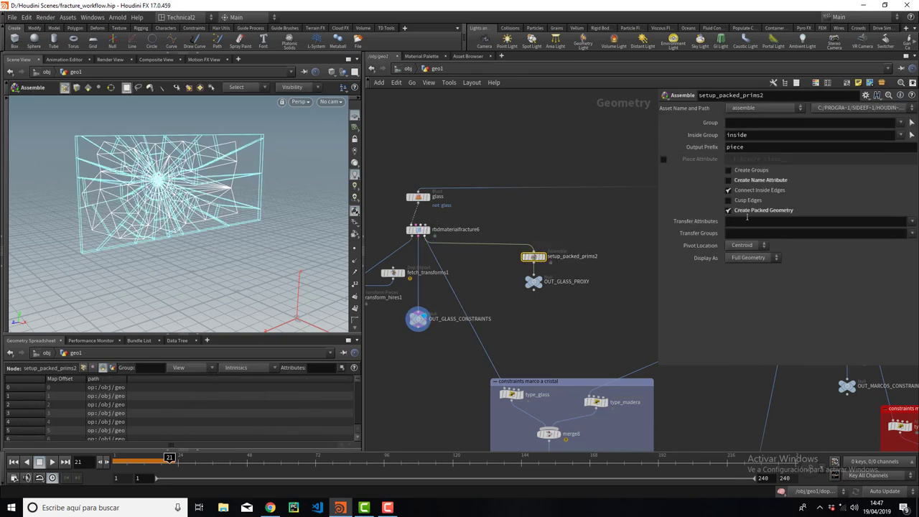
click(534, 281)
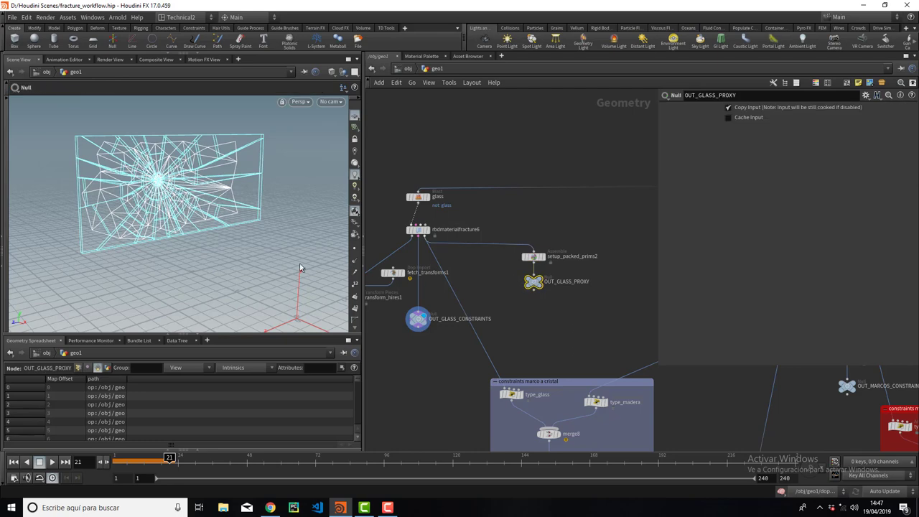
mouse_move(532, 320)
middle_down()
mouse_move(541, 318)
mouse_move(492, 306)
middle_up()
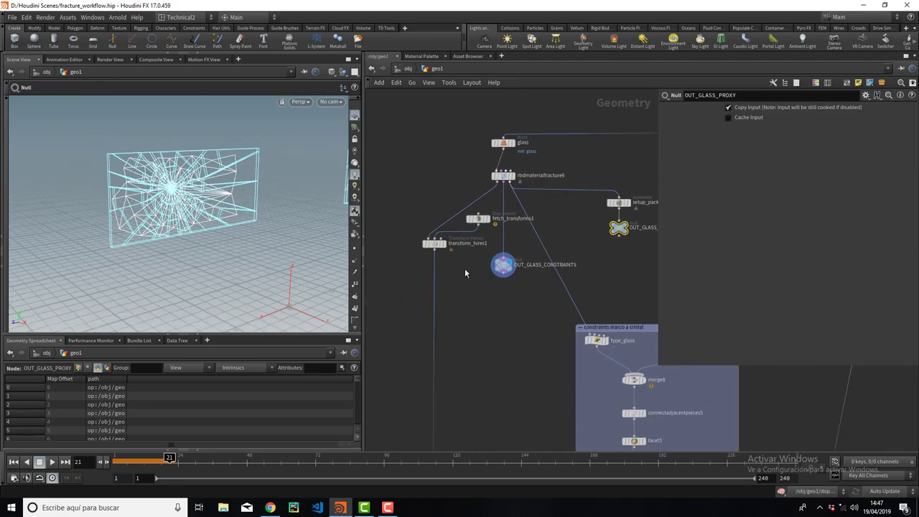
drag(465, 272, 389, 201)
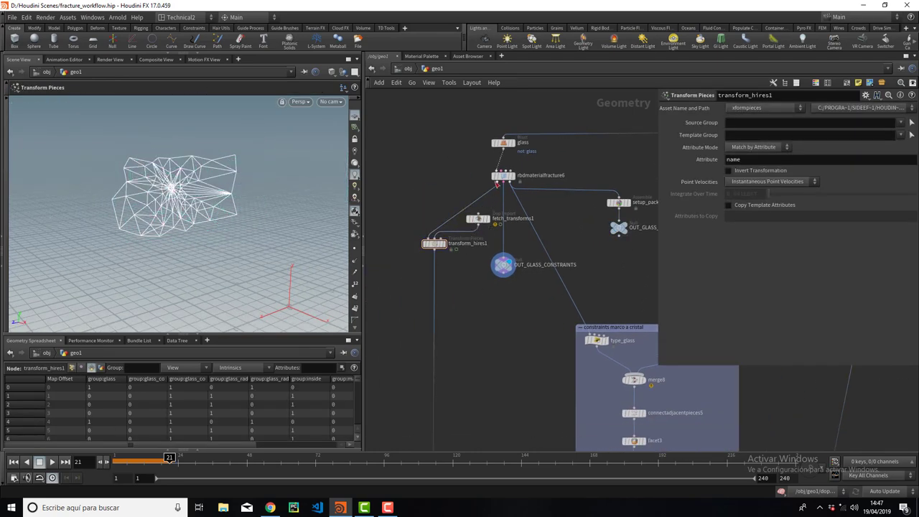
click(479, 219)
double_click(736, 121)
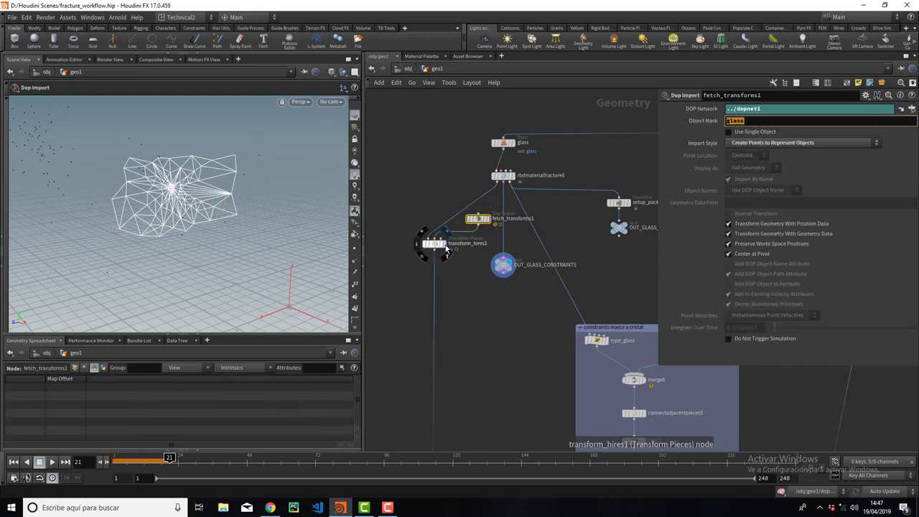
Step: Display transform_hires1's glass pieces, then merge7's full wall-and-sphere impact
click(431, 243)
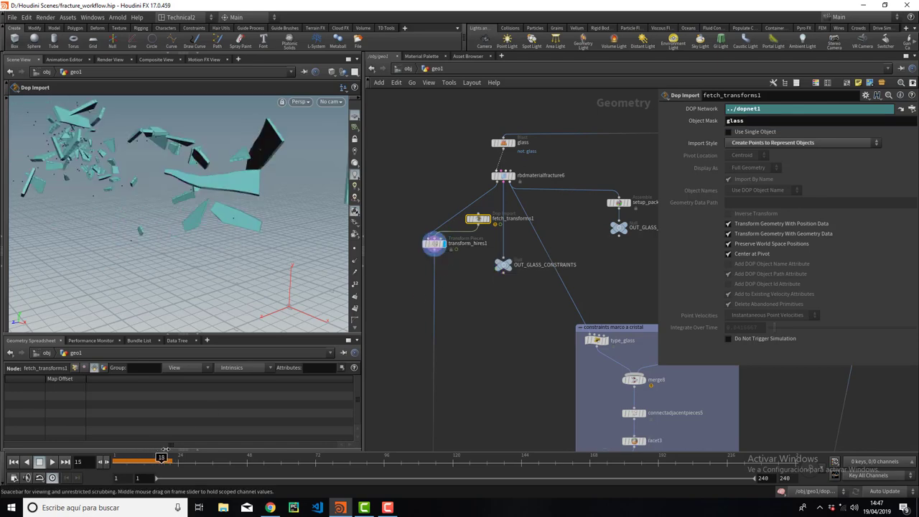
middle_drag(554, 414, 492, 175)
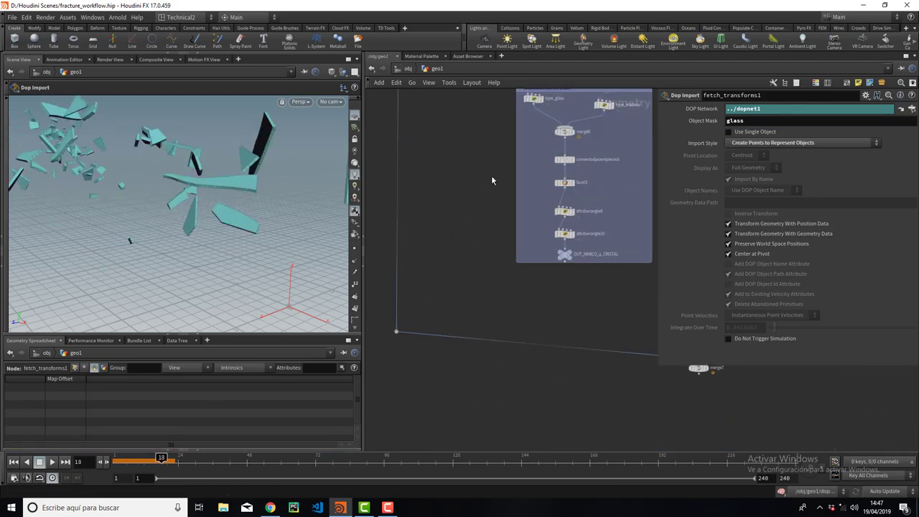
middle_drag(642, 413, 582, 369)
click(583, 366)
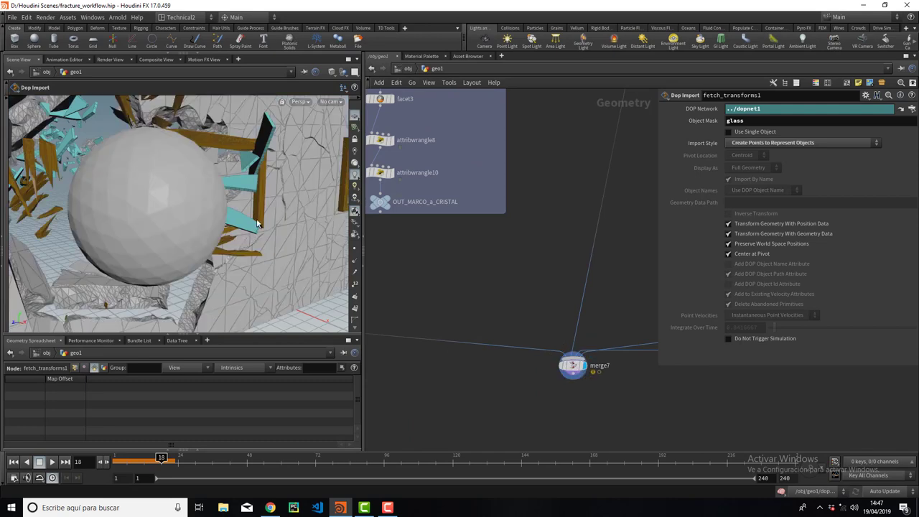
mouse_move(165, 215)
mouse_down()
mouse_move(196, 234)
mouse_move(305, 244)
mouse_up()
scroll(523, 198, down, 3)
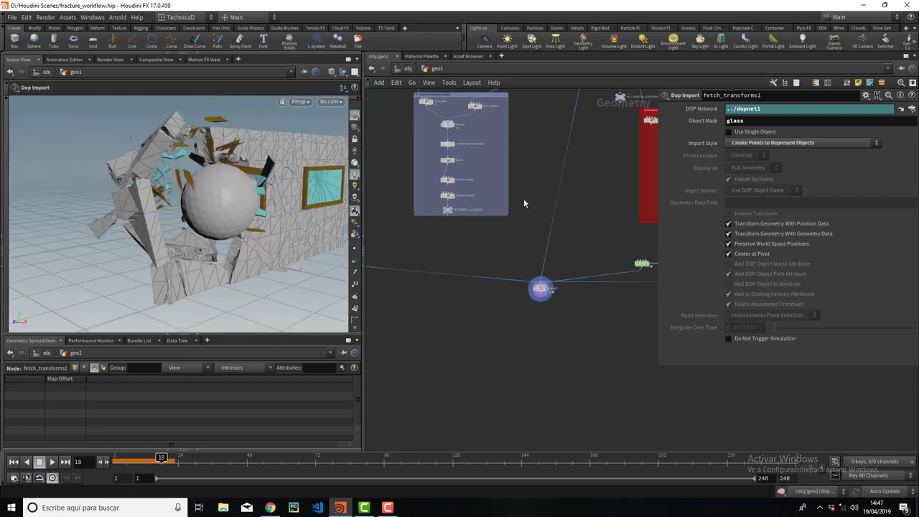
scroll(513, 255, up, 1)
scroll(540, 203, up, 1)
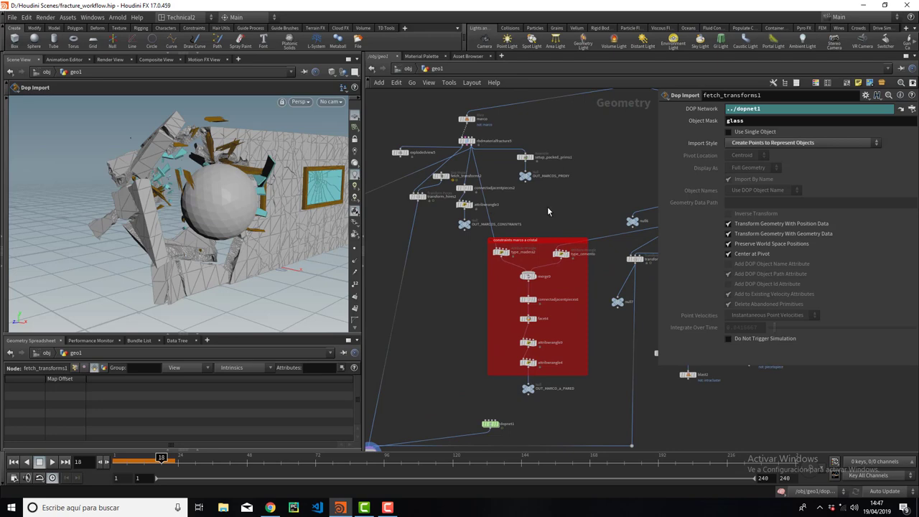
Step: Display type_madera2 to show only the two wooden frames
scroll(547, 211, up, 2)
middle_drag(483, 211, 487, 265)
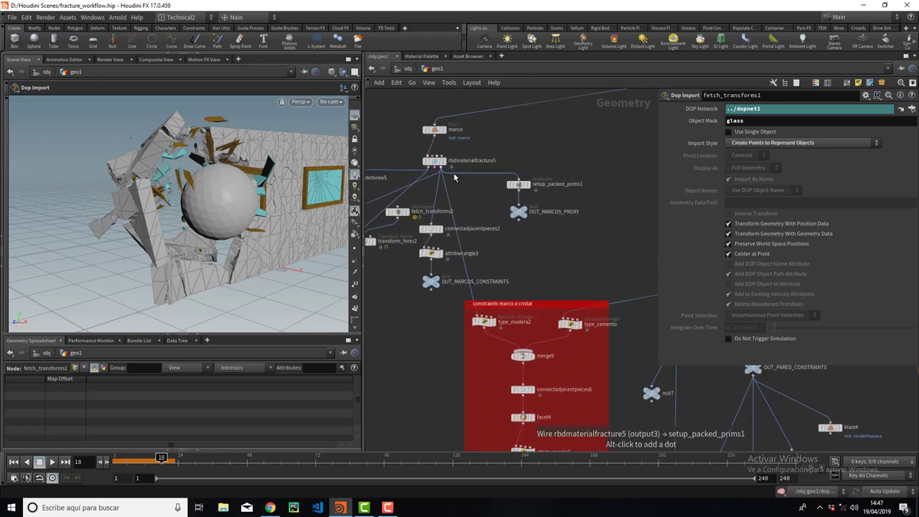
scroll(454, 177, up, 2)
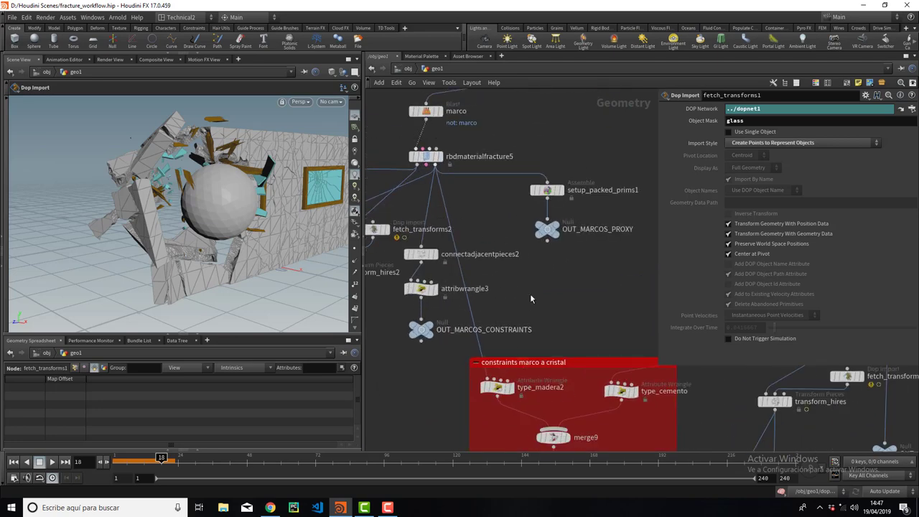
click(510, 387)
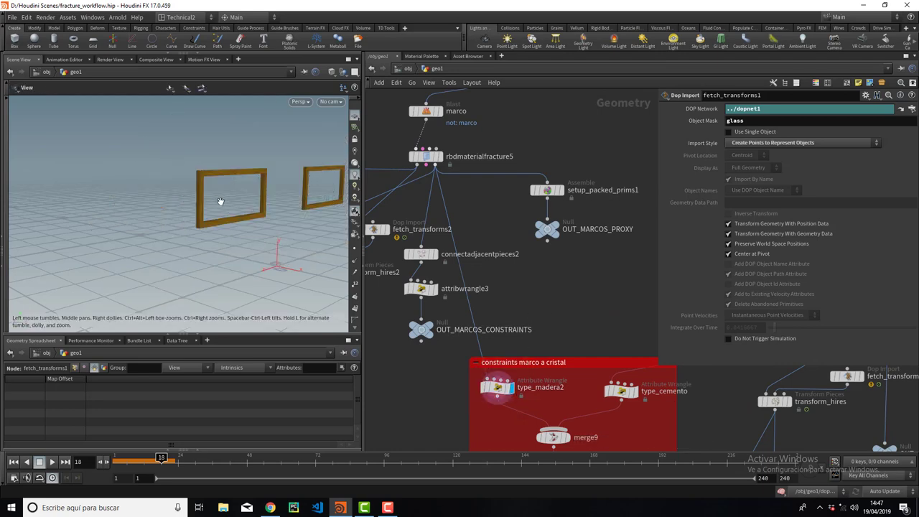
Step: Display the concrete wall pieces and center the 'constraints marco a cristal' box
drag(221, 201, 239, 212)
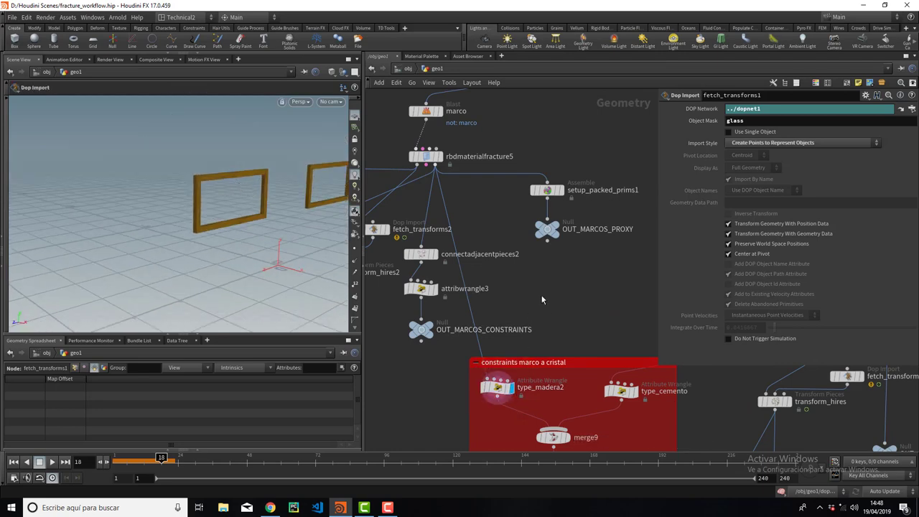
middle_drag(542, 300, 392, 261)
click(489, 354)
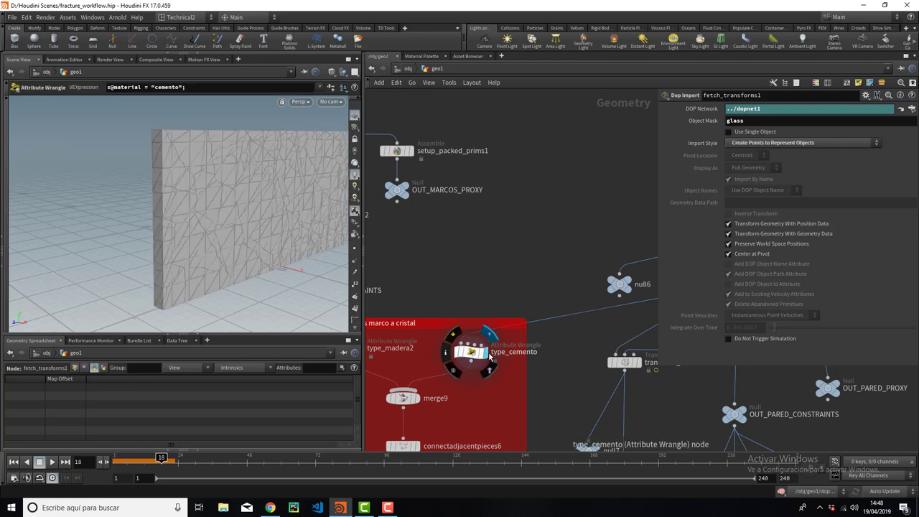
middle_drag(369, 353, 515, 277)
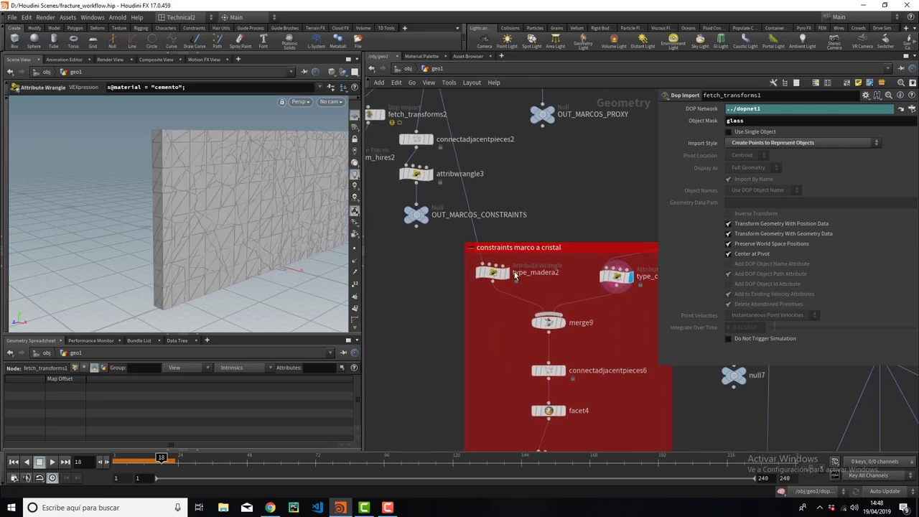
Step: Display type_madera2 and review its expression assigning material madera
middle_drag(495, 230, 492, 276)
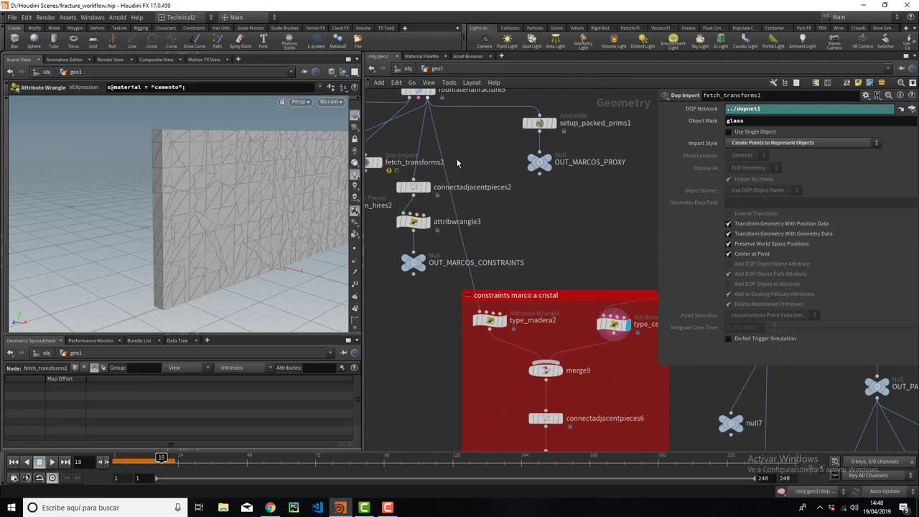
click(491, 325)
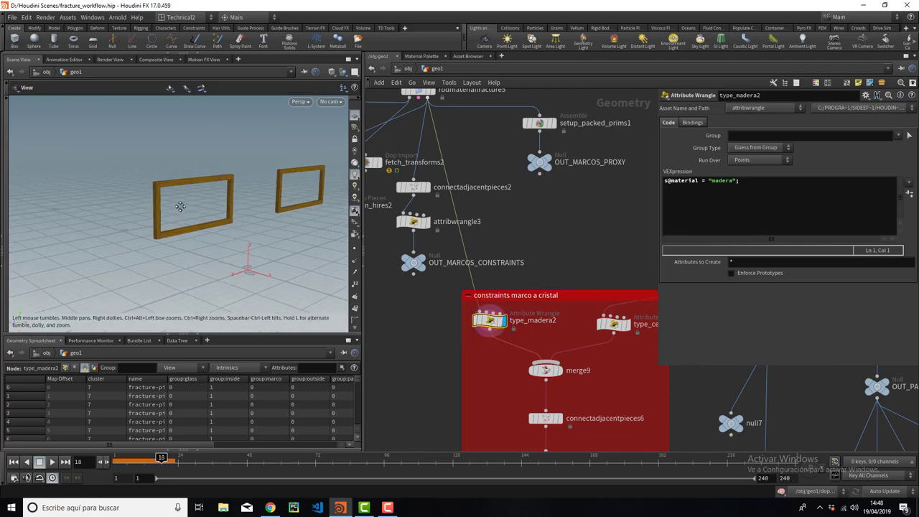
click(739, 224)
key(ctrl+a)
click(677, 189)
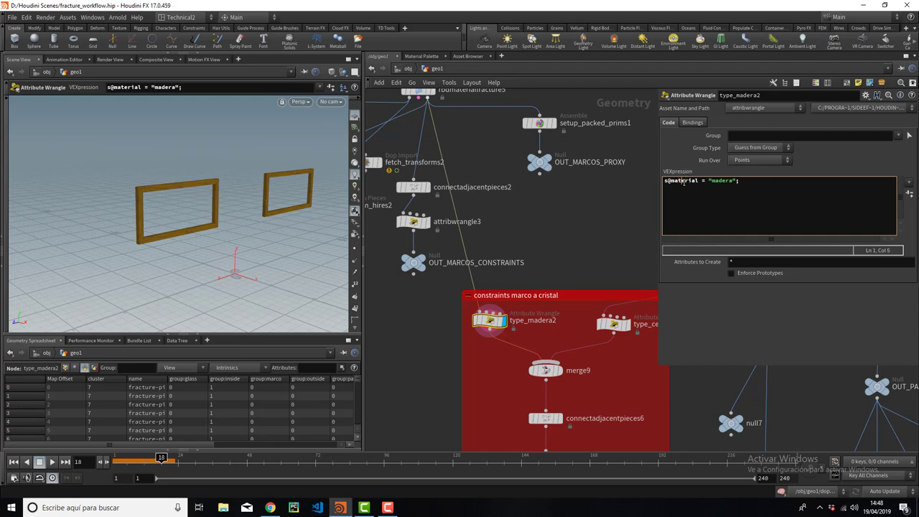
drag(746, 186, 700, 181)
Step: Display type_cemento and review its expression assigning material cemento
middle_drag(584, 247, 528, 235)
click(558, 313)
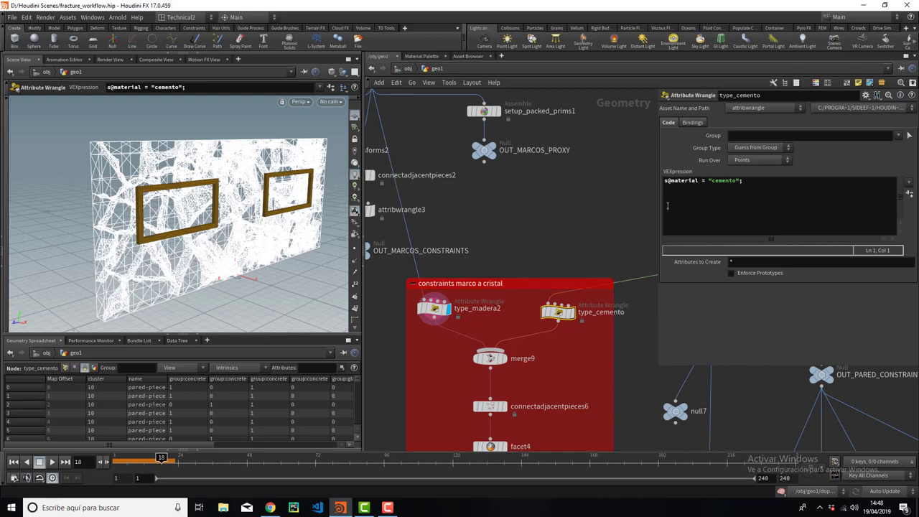
click(674, 184)
click(752, 184)
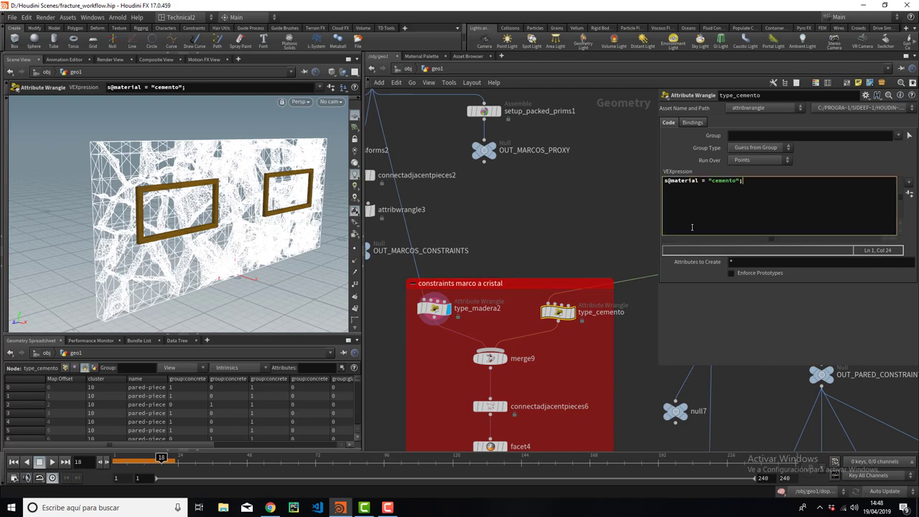
Step: Display merge9's wall with both wooden frames and orbit it to face the camera
click(502, 358)
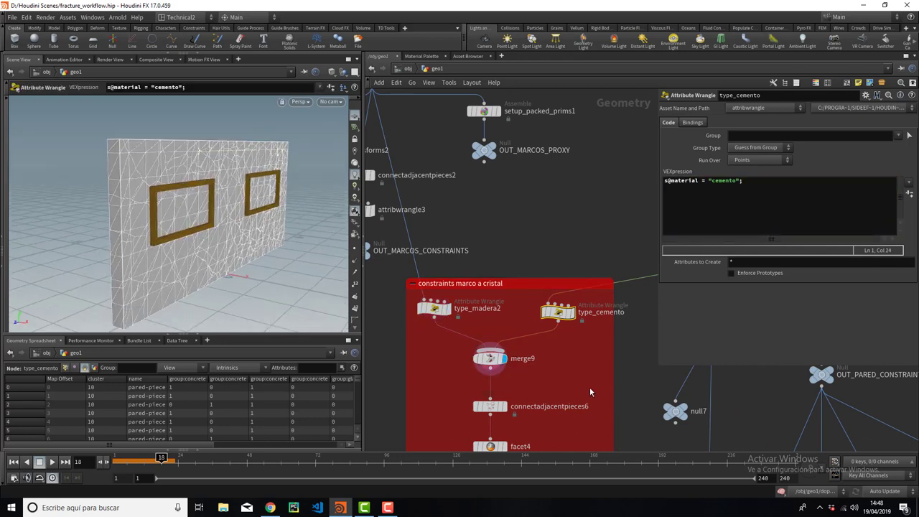
middle_drag(589, 392, 591, 353)
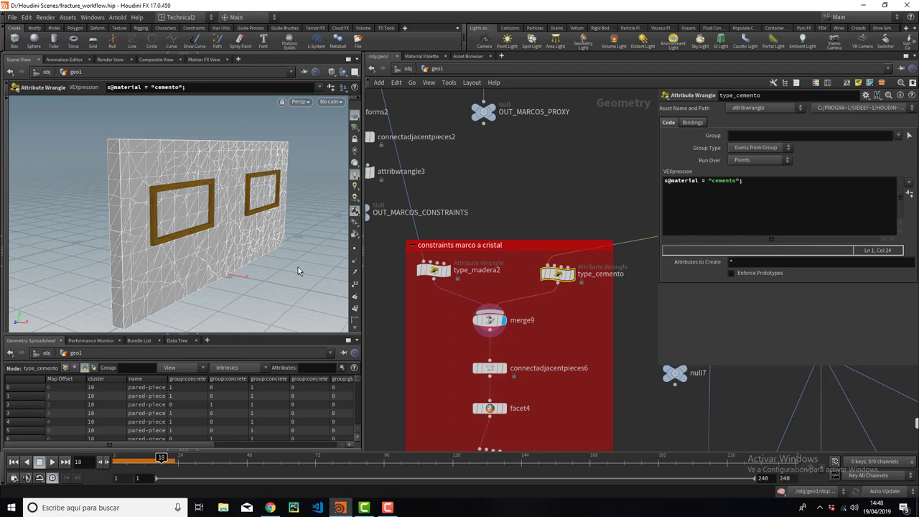
drag(299, 270, 173, 184)
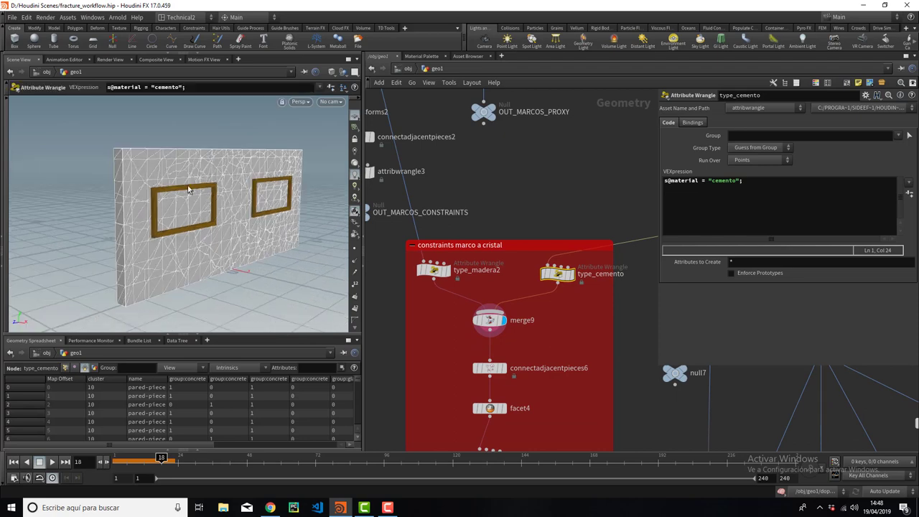
drag(178, 205, 189, 200)
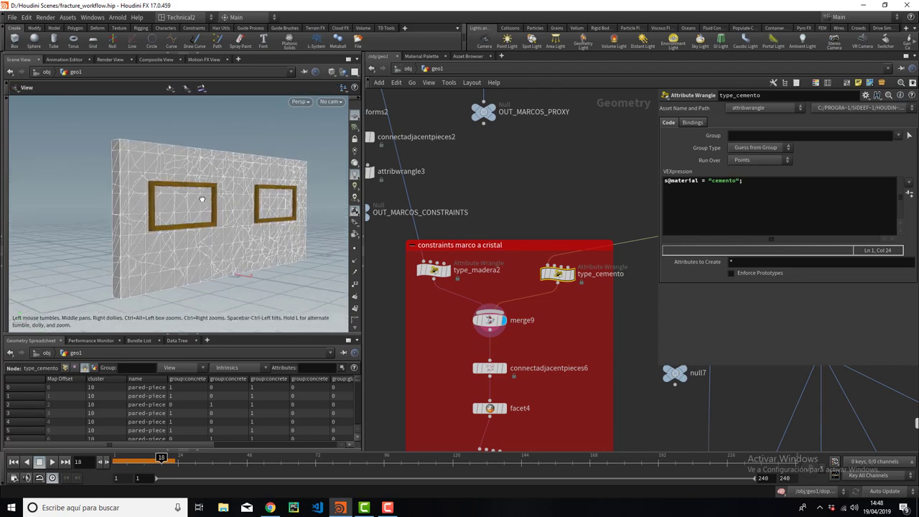
scroll(481, 172, down, 5)
middle_drag(474, 167, 425, 165)
scroll(424, 165, down, 2)
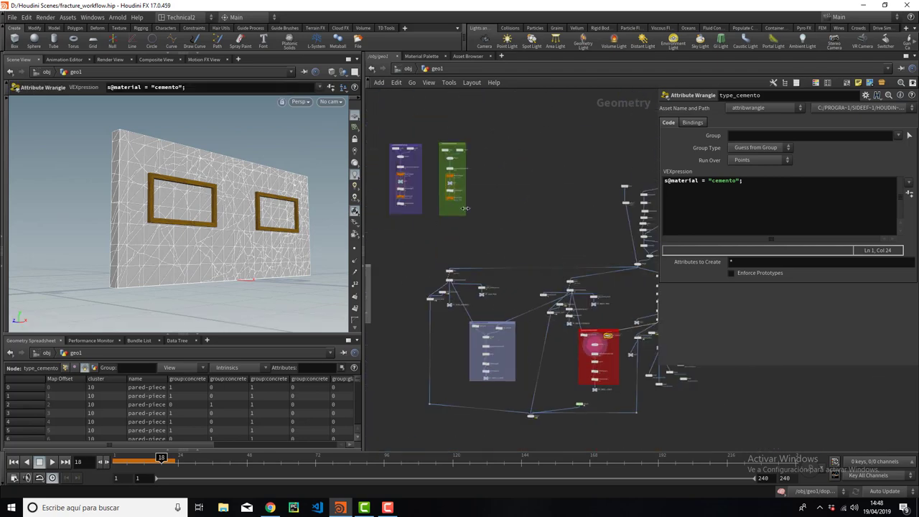
middle_drag(603, 268, 530, 207)
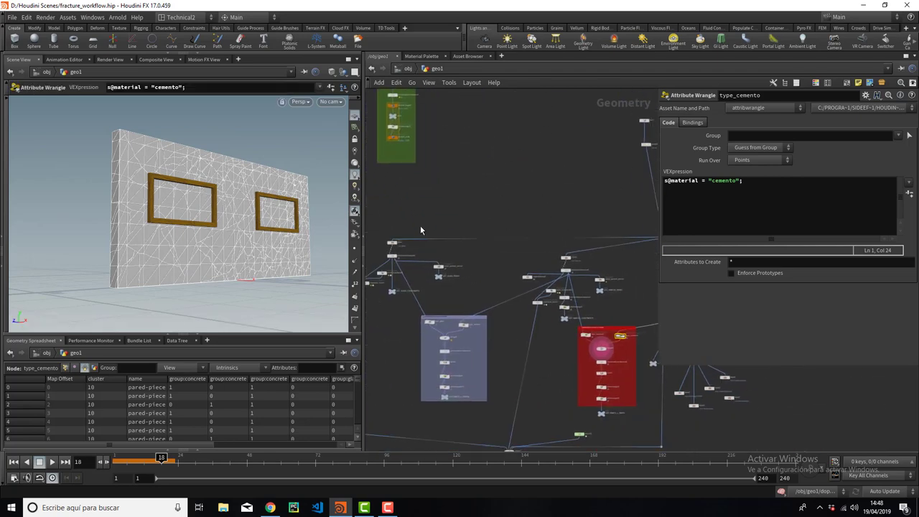
drag(201, 215, 237, 215)
middle_drag(521, 303, 488, 282)
scroll(567, 287, up, 5)
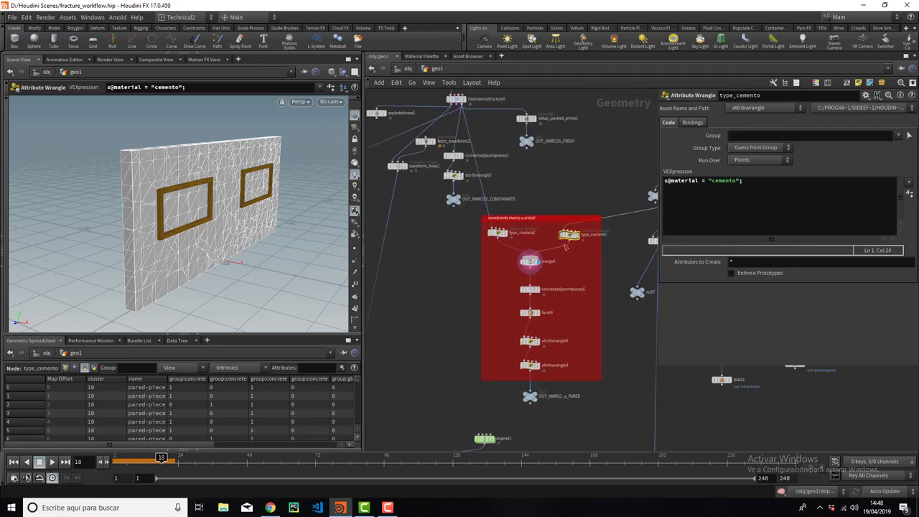
Step: Display connectadjacentpieces6's connections and zoom into the wireframe wall
click(523, 298)
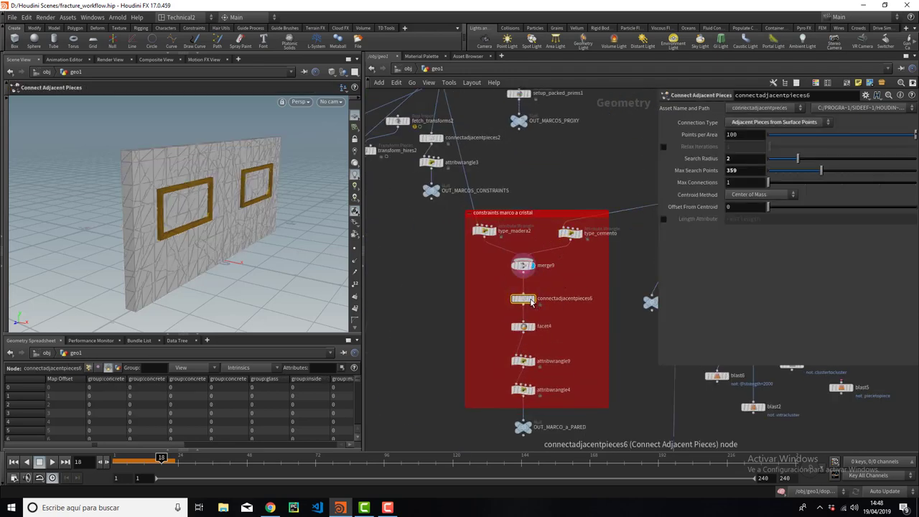
click(533, 298)
scroll(253, 249, up, 3)
drag(253, 250, 142, 193)
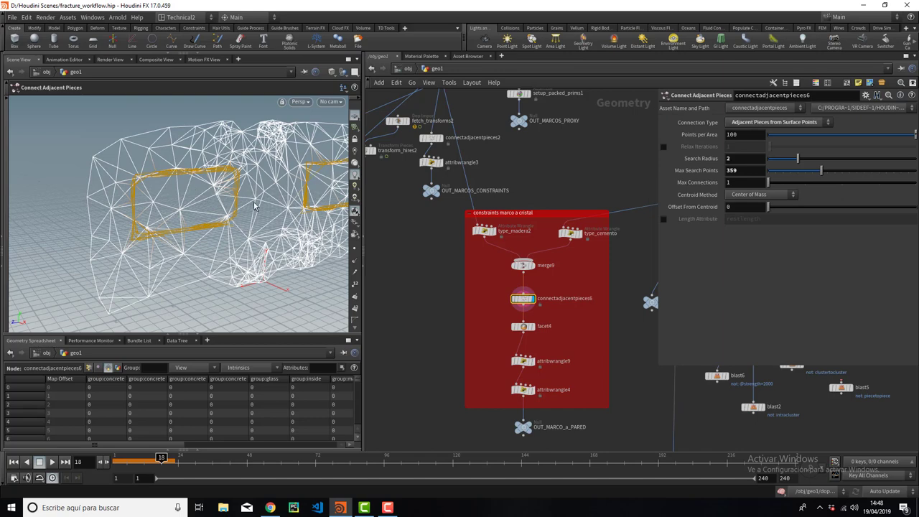
scroll(540, 310, up, 2)
scroll(246, 206, up, 3)
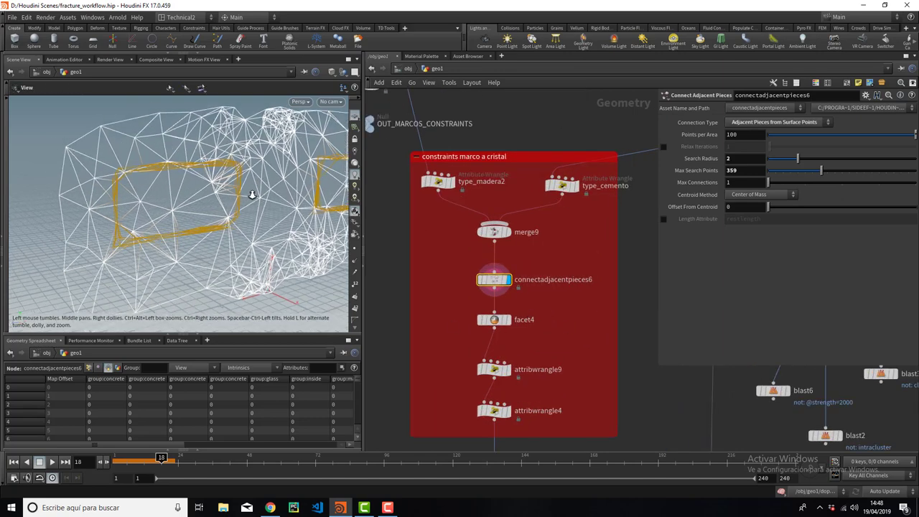
scroll(245, 206, up, 3)
scroll(245, 207, up, 2)
scroll(245, 206, up, 2)
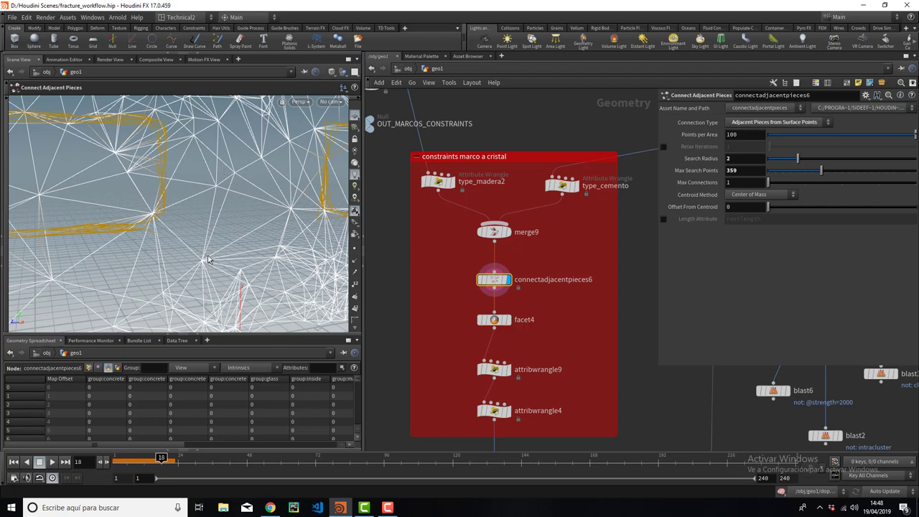
Step: Turn on viewport point markers and display facet4's constraint network
click(355, 250)
click(510, 322)
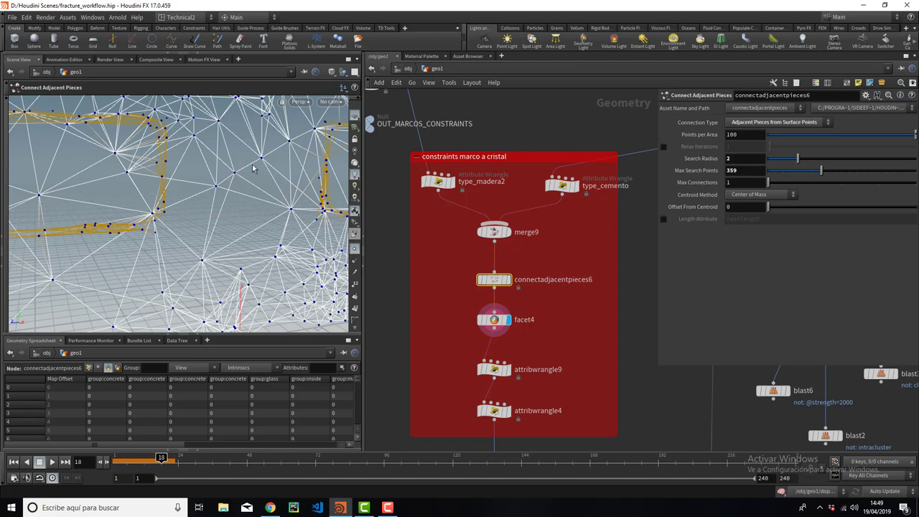
scroll(228, 175, up, 3)
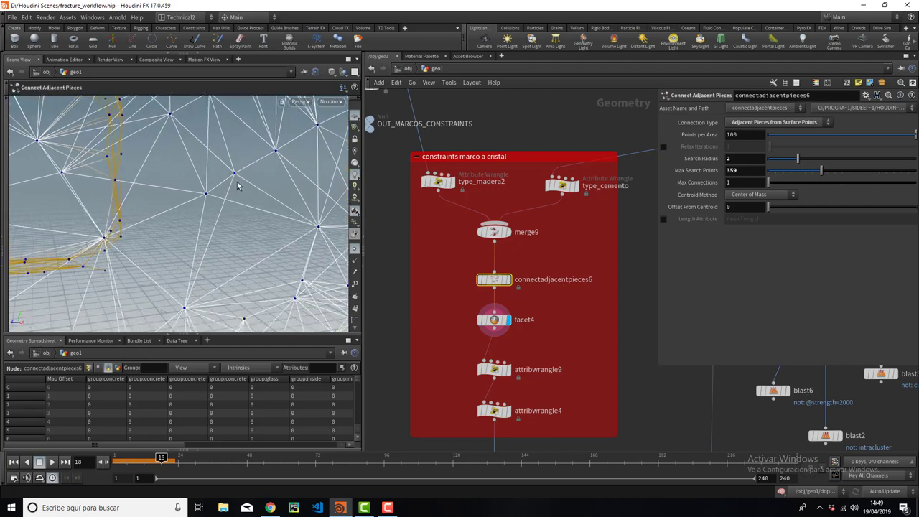
scroll(244, 178, down, 2)
scroll(242, 192, down, 2)
scroll(258, 215, down, 2)
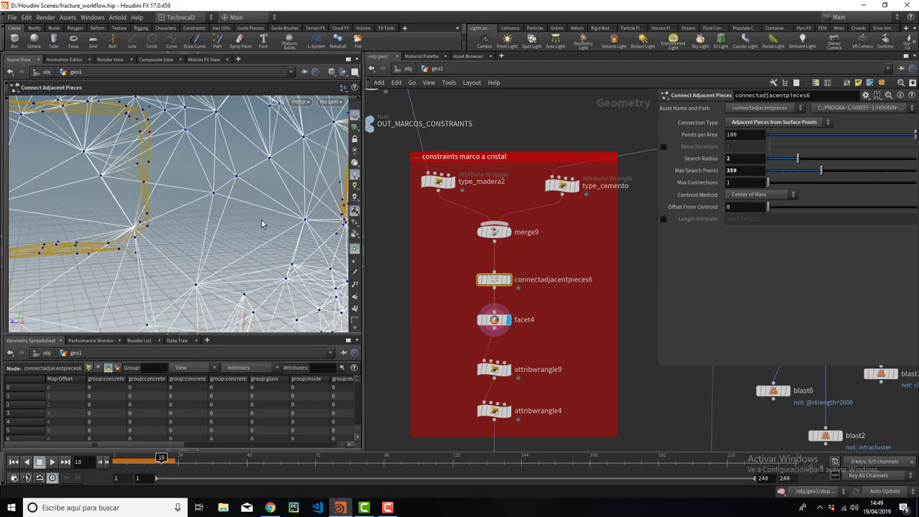
scroll(279, 214, down, 2)
drag(254, 214, 215, 217)
Step: Display attribwrangle9 and read its VEX: material1, the pt array and primpoints call
click(508, 370)
click(509, 371)
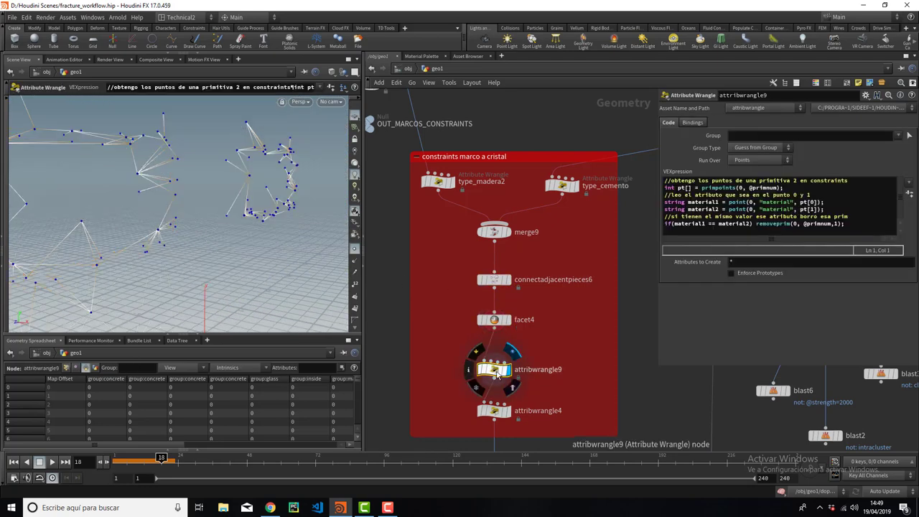
click(820, 185)
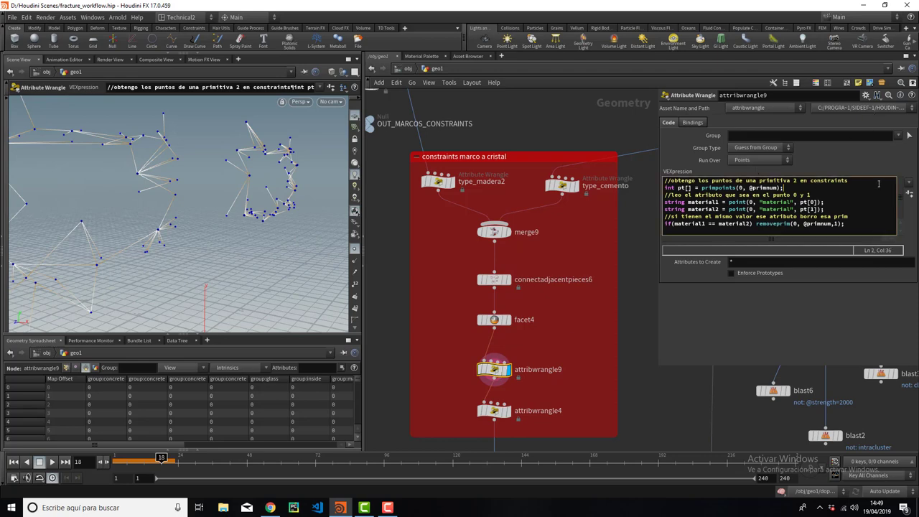
click(710, 202)
click(687, 188)
click(715, 188)
Step: Point out the material1 and material2 lines in attribwrangle9's code
key(Escape)
key(Return)
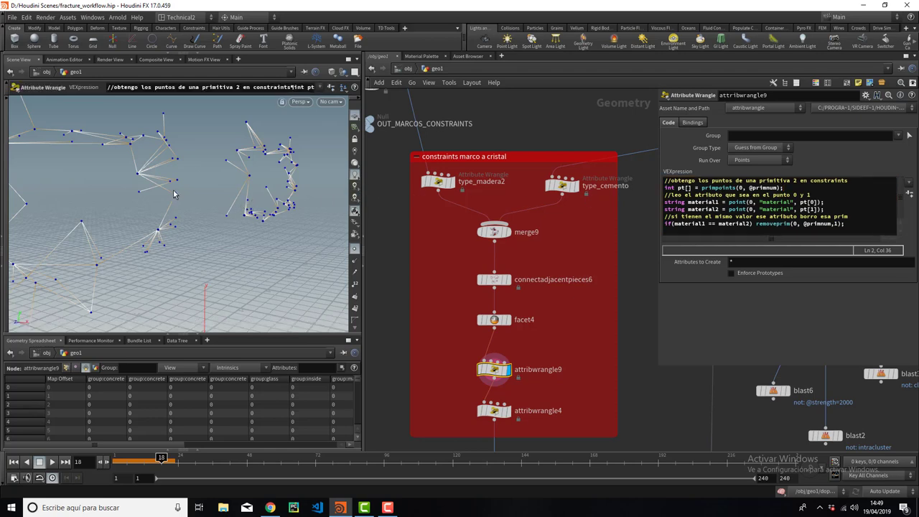
click(714, 182)
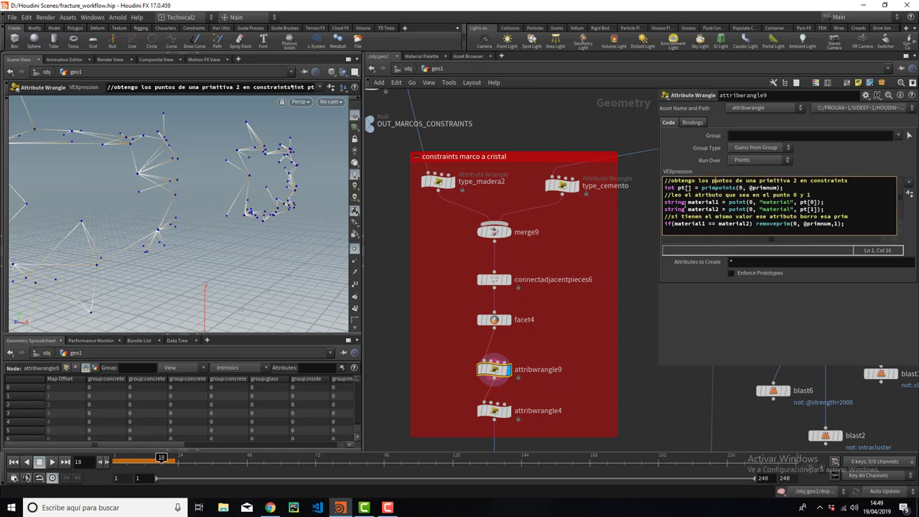
drag(721, 203, 663, 203)
click(723, 204)
click(723, 210)
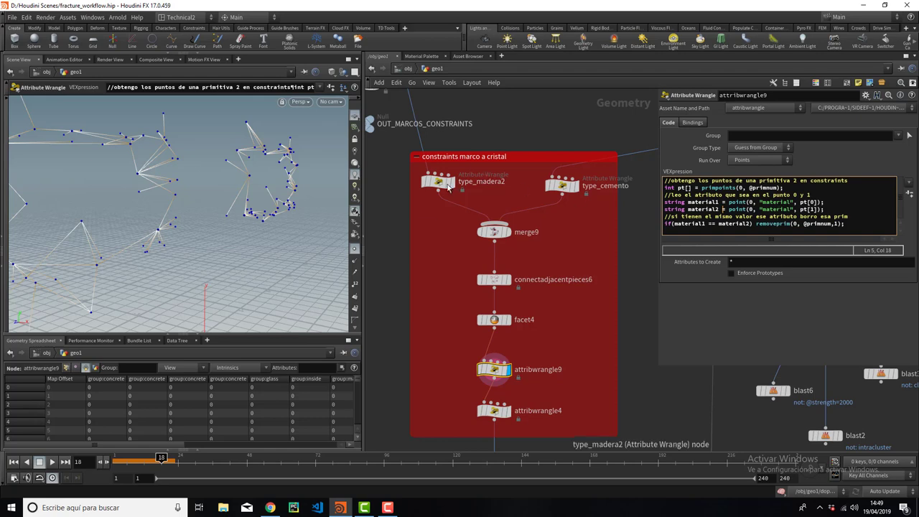
Step: Compare type_madera2's material assignment with attribwrangle9's code
click(439, 181)
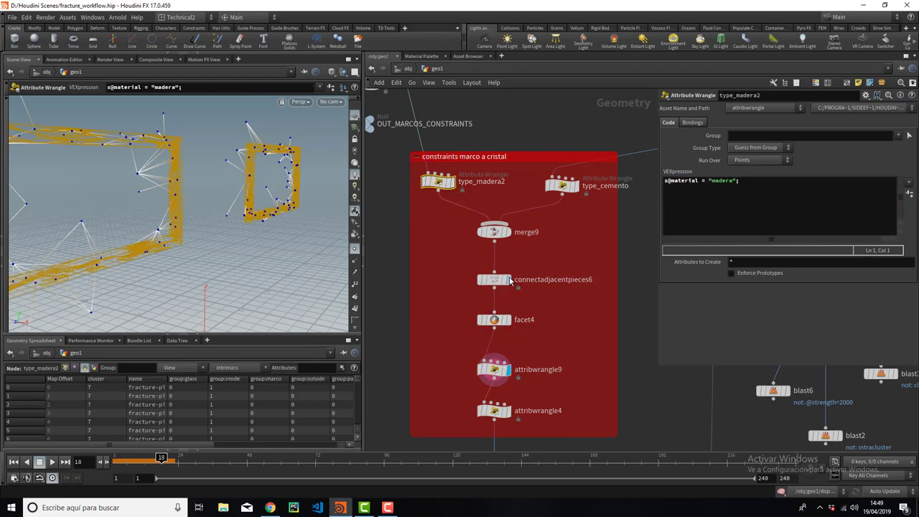
click(494, 369)
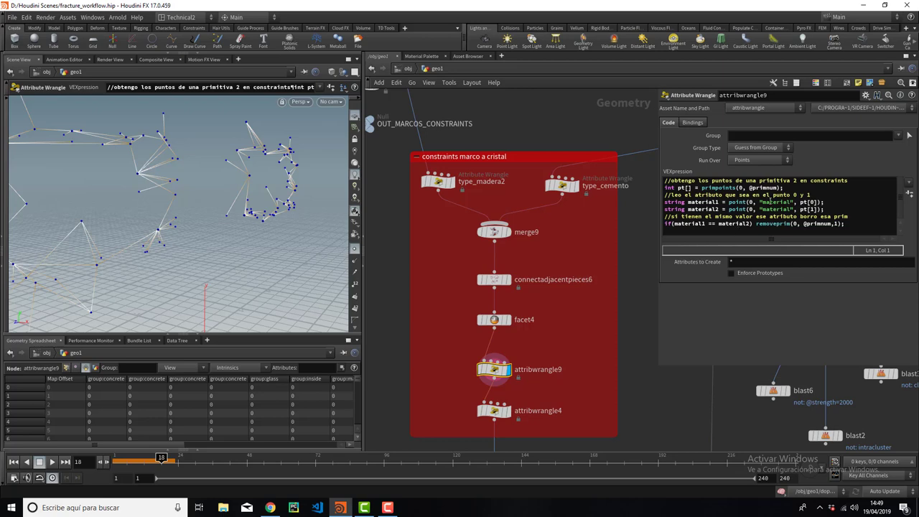
click(440, 181)
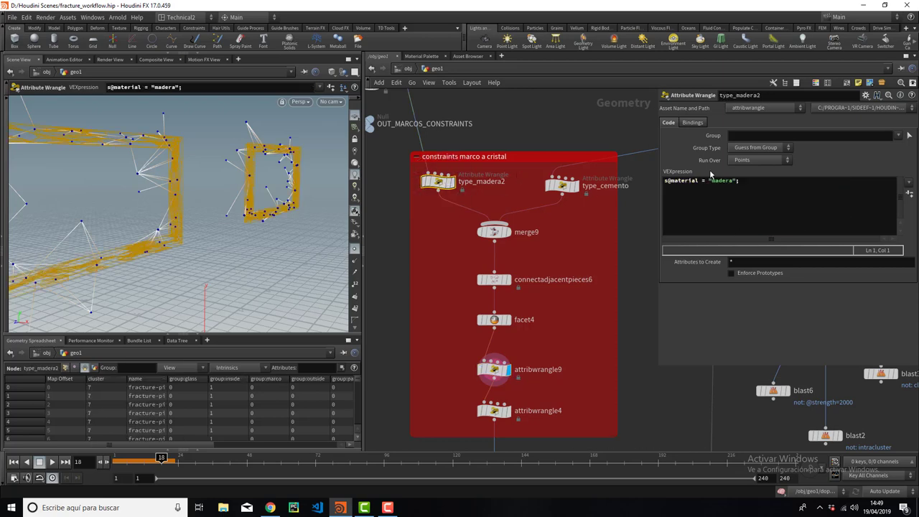
click(494, 369)
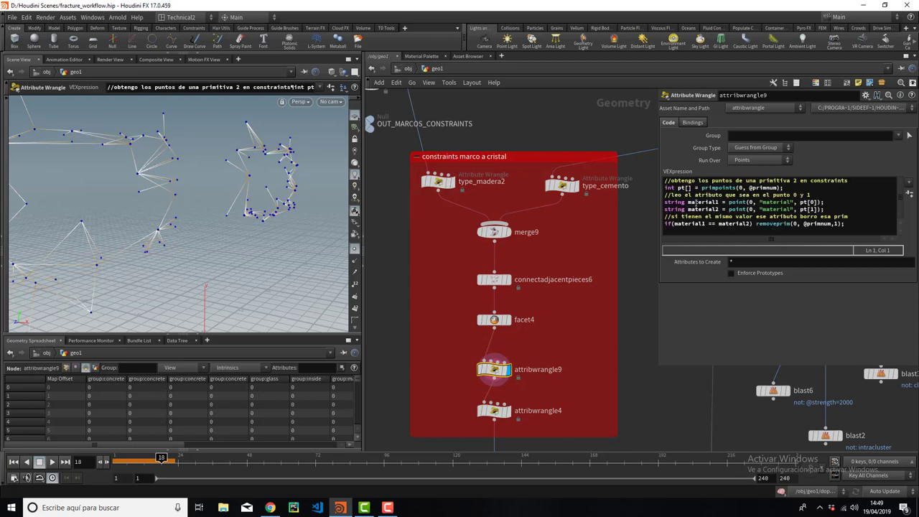
click(439, 181)
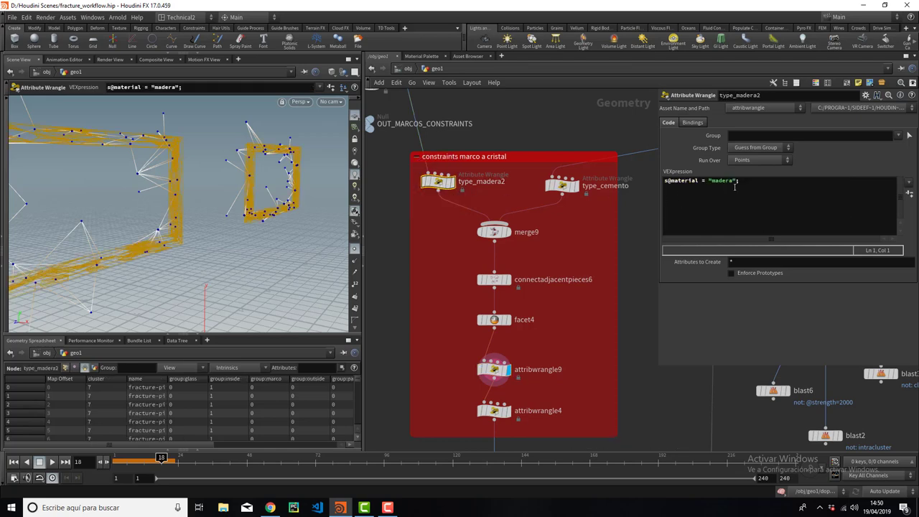
click(494, 369)
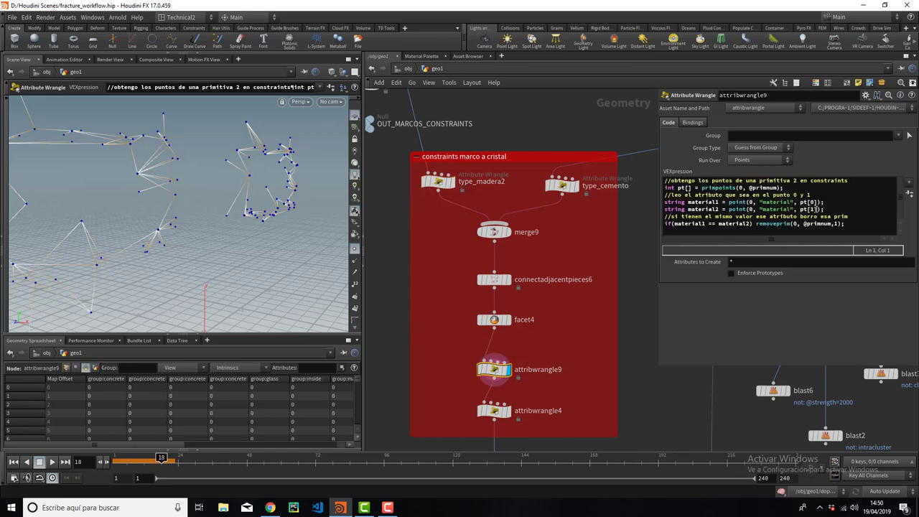
Step: Highlight the pt array and material read, then display type_madera2's wooden frames
mouse_move(703, 188)
mouse_down()
mouse_move(658, 185)
mouse_move(678, 187)
mouse_up()
click(697, 183)
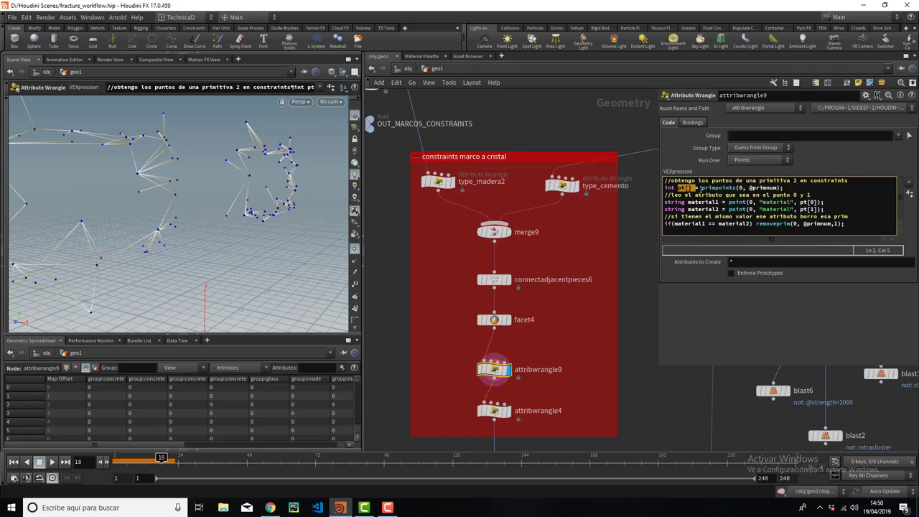
click(765, 202)
mouse_move(201, 193)
alt+mouse_down()
mouse_move(240, 168)
mouse_move(150, 211)
alt+mouse_up()
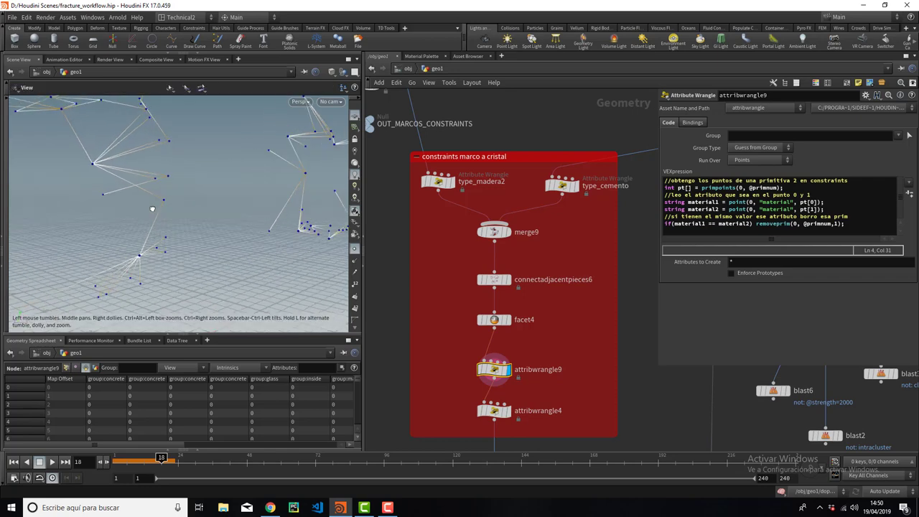
click(449, 184)
click(452, 185)
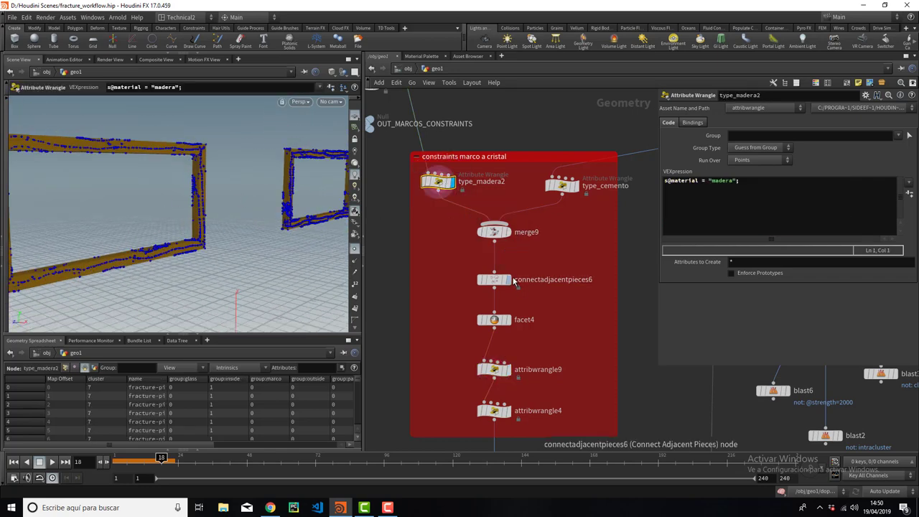
Step: Display connectadjacentpieces6 and orbit around the constraint wireframe on the wooden frames
click(508, 279)
mouse_move(179, 201)
mouse_down()
mouse_move(139, 170)
mouse_move(204, 161)
mouse_move(206, 144)
mouse_up()
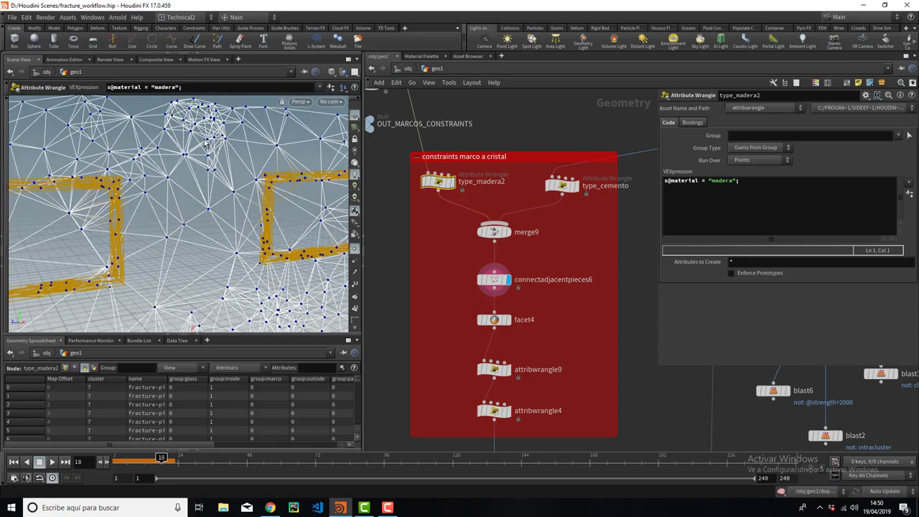
drag(179, 176, 240, 164)
key(Return)
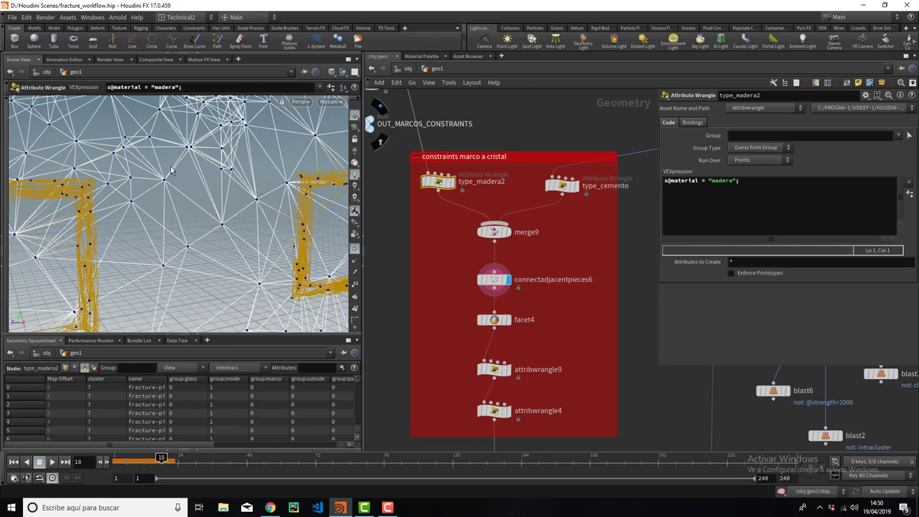
key(Escape)
drag(95, 202, 169, 147)
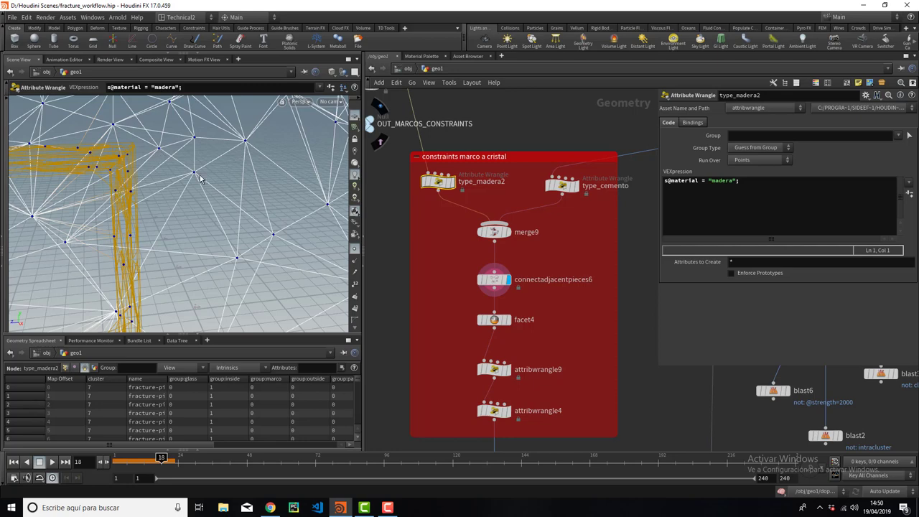
Step: Compare type_madera2's s@material = "madera" assignment with attribwrangle9's material2 code
click(710, 185)
double_click(680, 180)
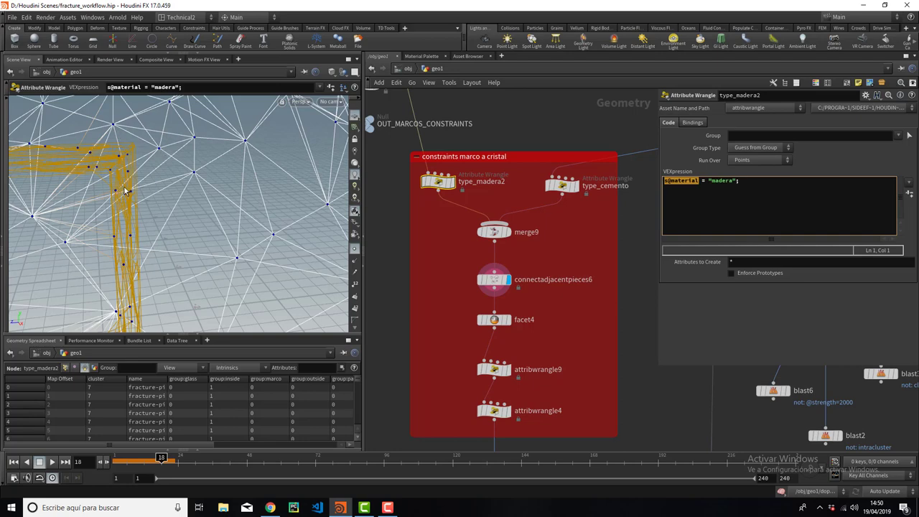
click(539, 366)
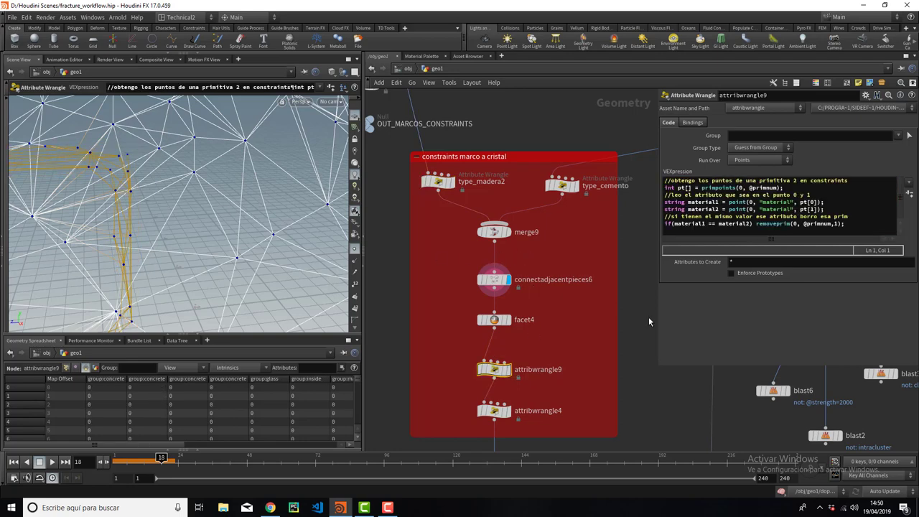
click(757, 188)
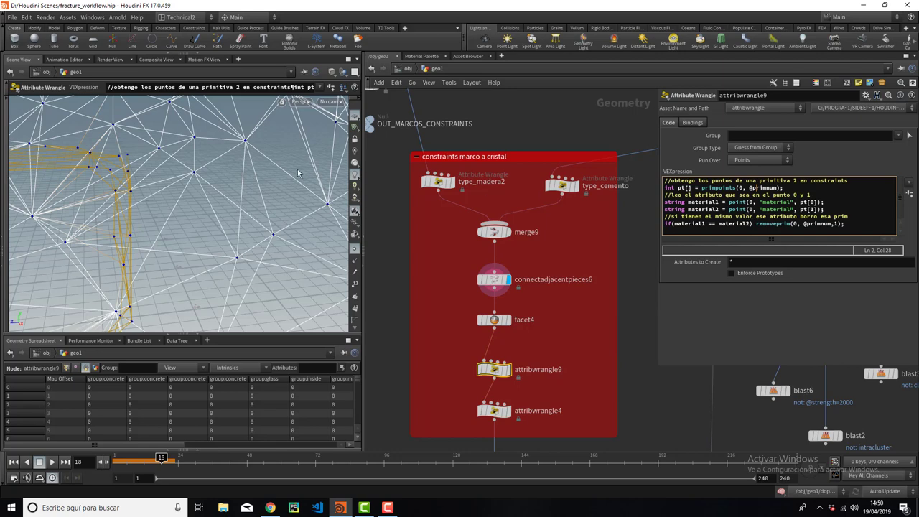
click(433, 185)
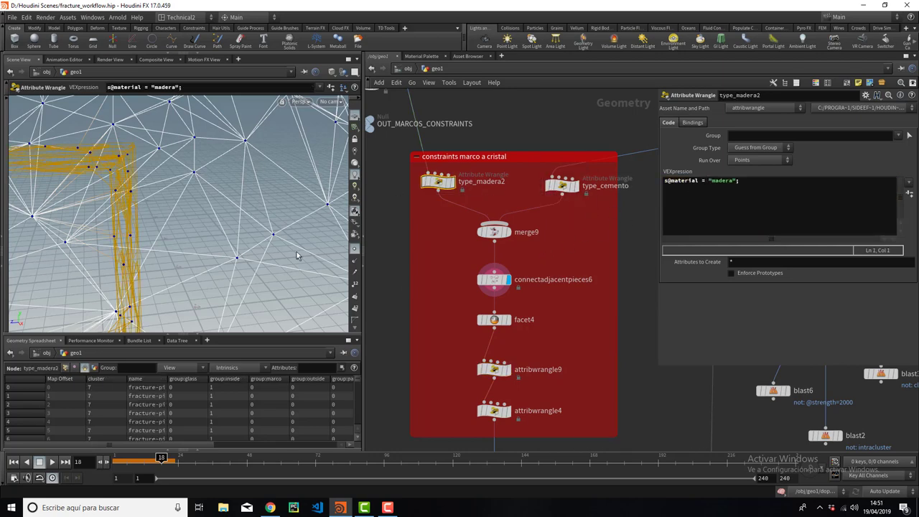
click(495, 369)
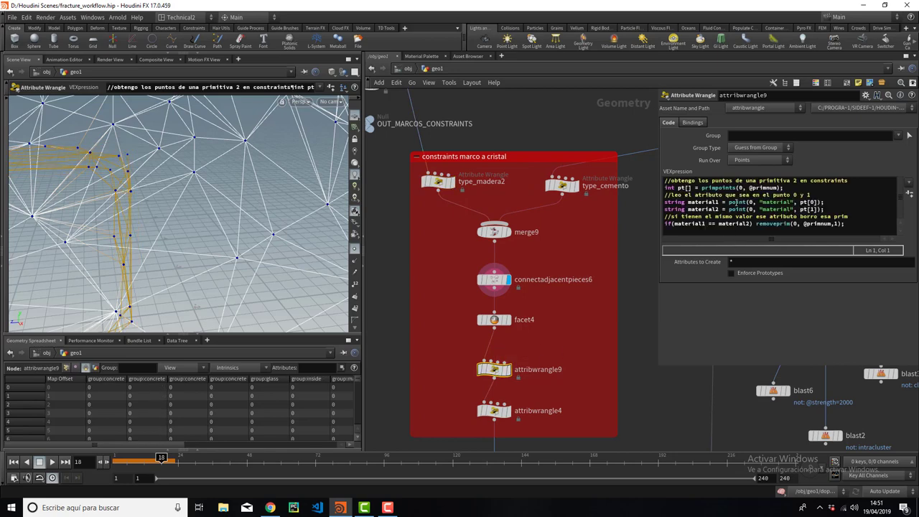
click(721, 223)
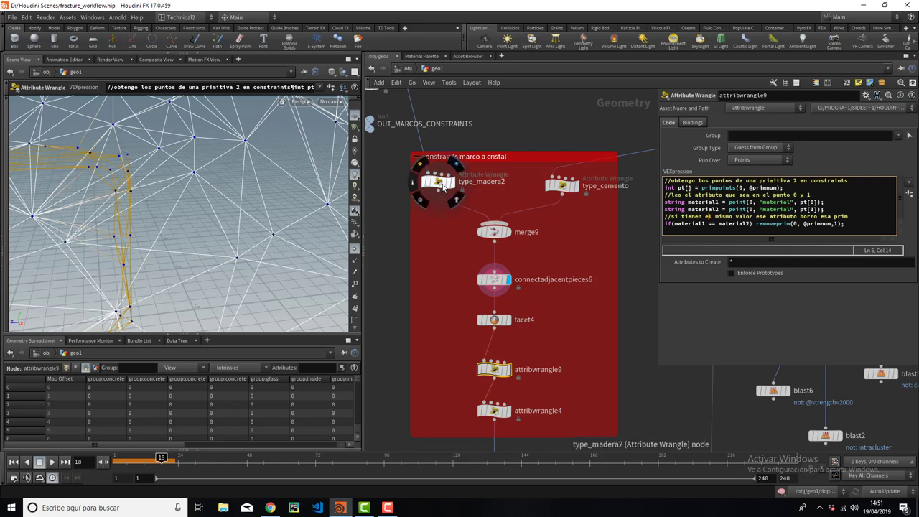
click(438, 181)
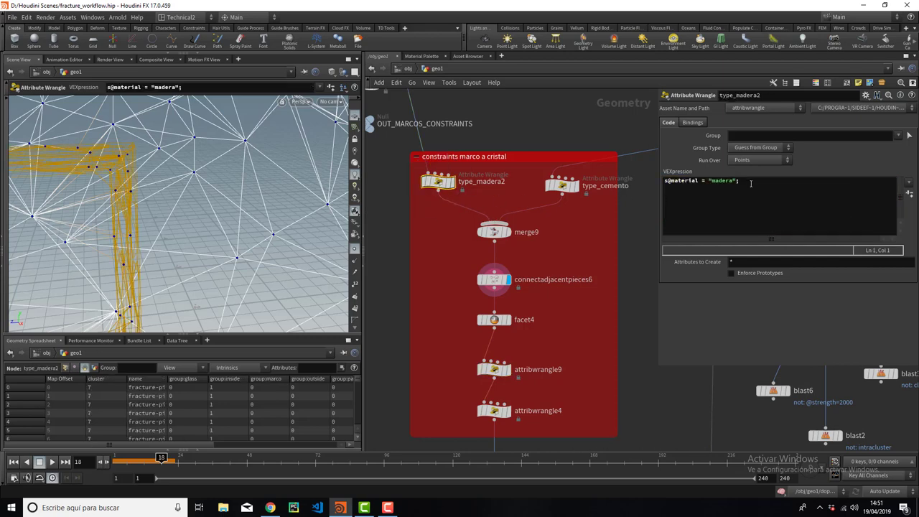
drag(751, 181, 707, 180)
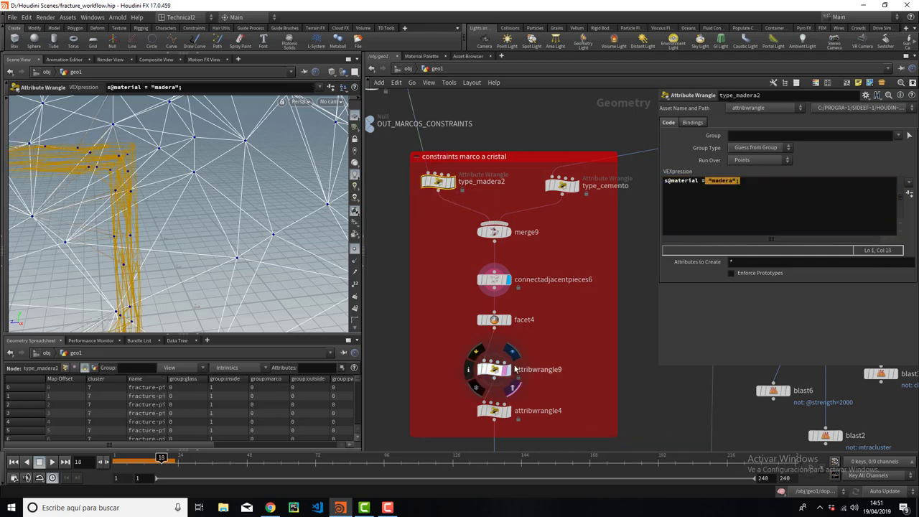
Step: Highlight attribwrangle9's removeprim line and display its same-material-filtered constraints
click(503, 369)
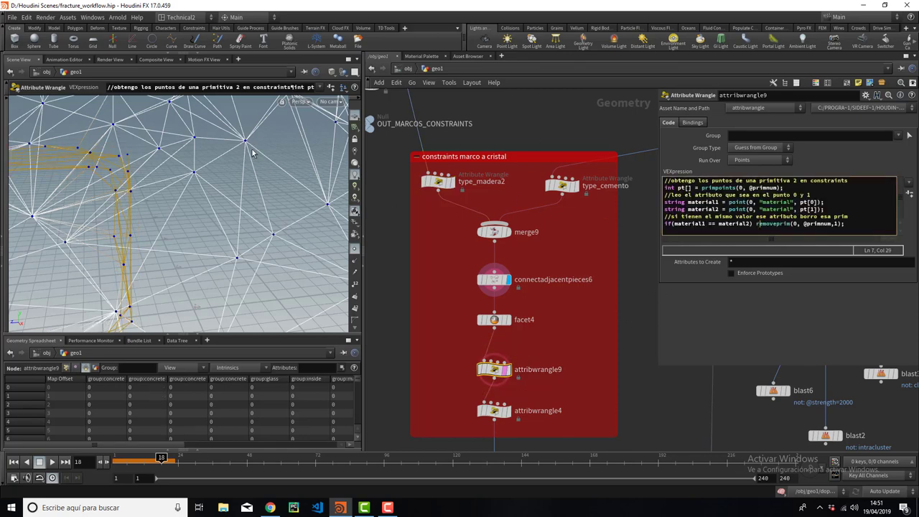
drag(851, 225, 754, 224)
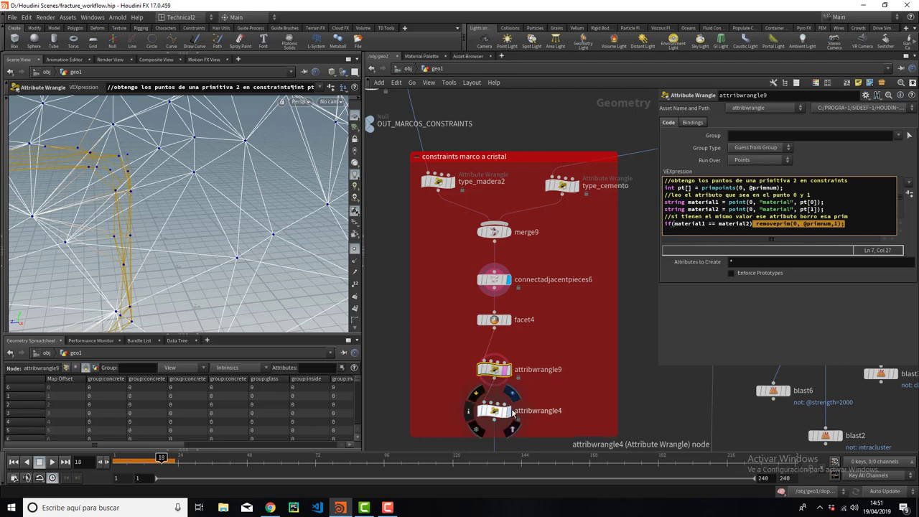
click(509, 370)
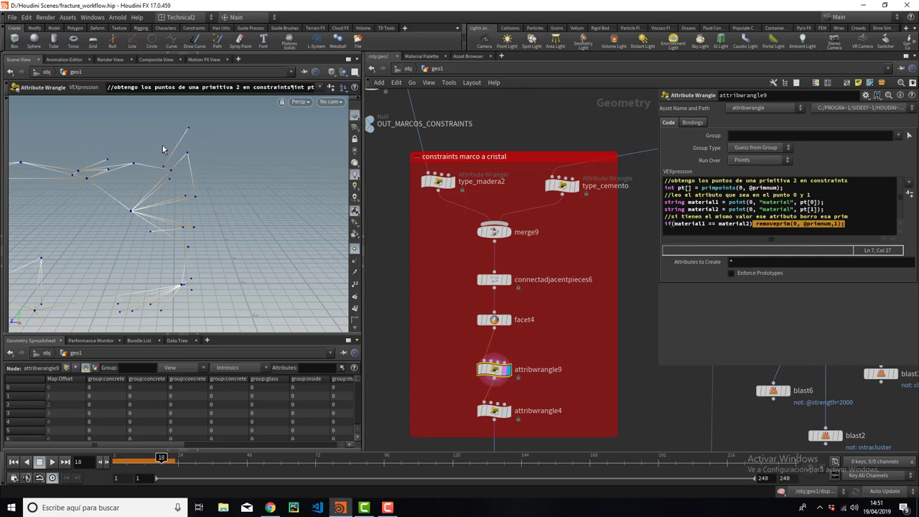
Step: Delete constraint edge p204-40 to create dissolve1, move it off the chain, and copy its group
key(s)
click(56, 87)
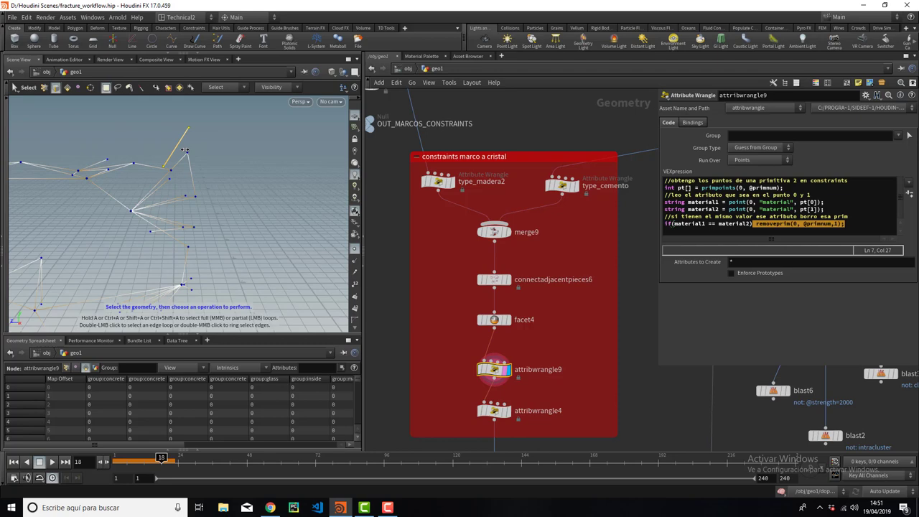
key(Delete)
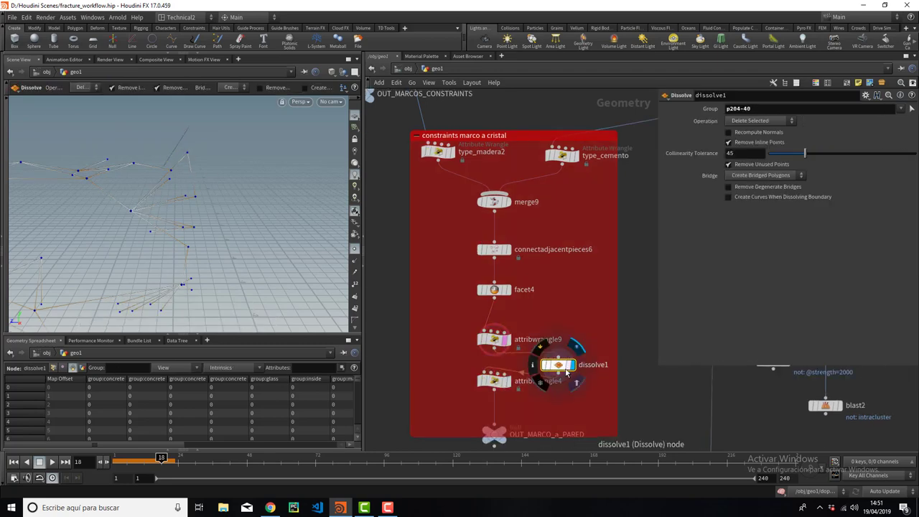
mouse_move(547, 364)
mouse_down()
mouse_move(524, 328)
mouse_move(579, 371)
mouse_up()
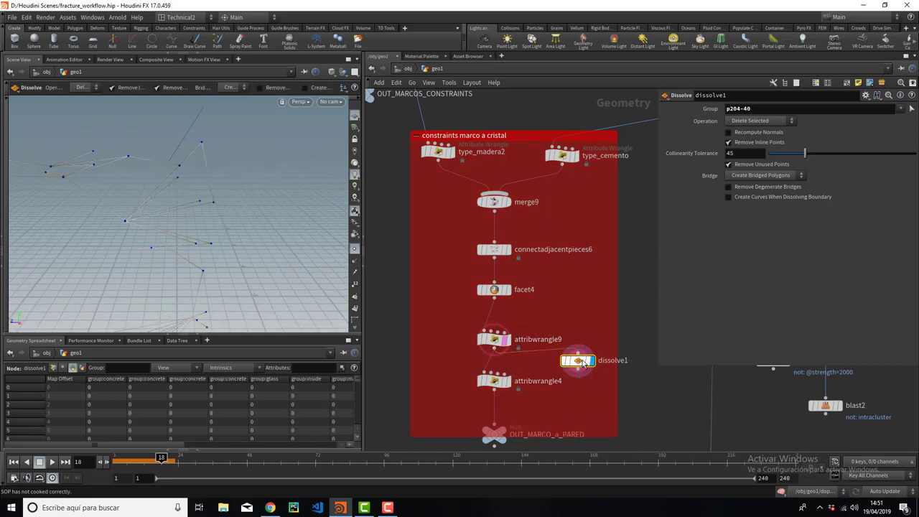
click(696, 113)
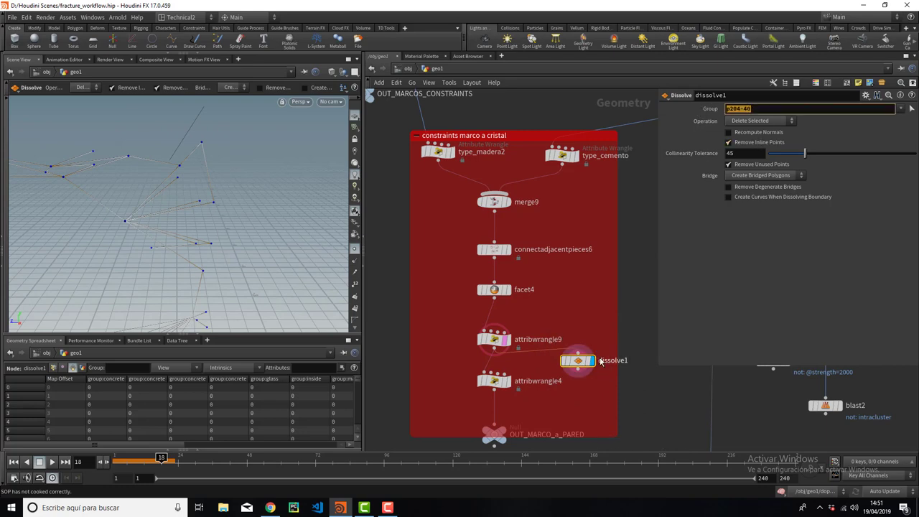
key(Tab)
Step: Add a Blast node wired to attribwrangle9 and display it
text(bl)
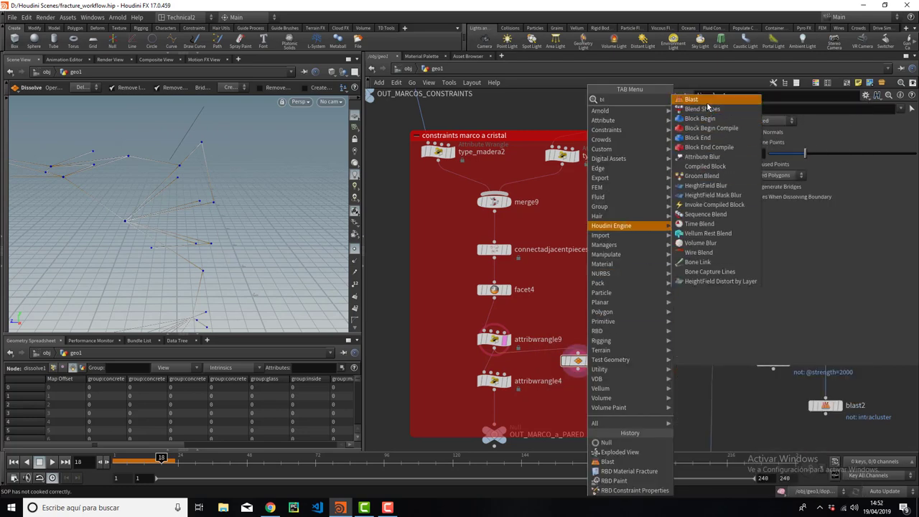
key(Return)
click(586, 324)
click(562, 329)
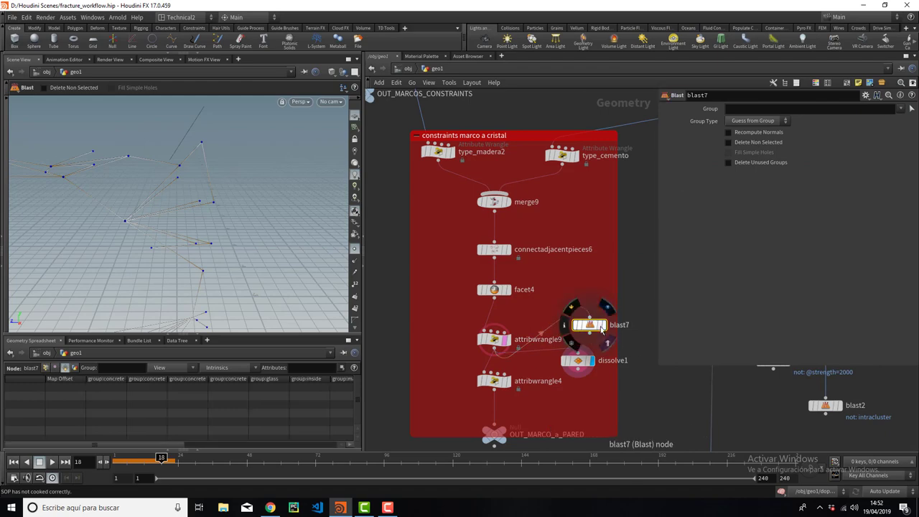
click(603, 324)
Step: Set the Blast group to p204-40 with Delete Non Selected, centring the isolated line
click(760, 108)
key(ctrl+v)
key(ctrl+v)
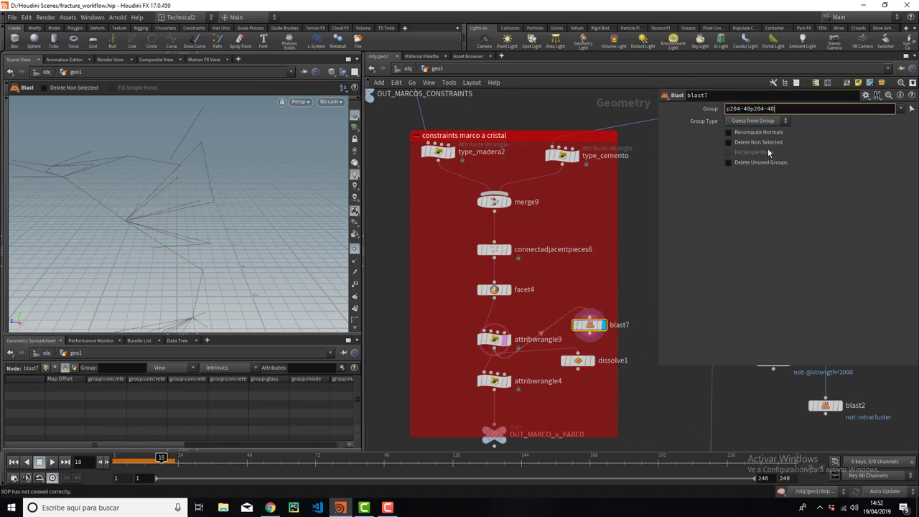
key(BackSpace)
key(BackSpace)
key(BackSpace)
key(BackSpace)
key(BackSpace)
key(BackSpace)
key(Return)
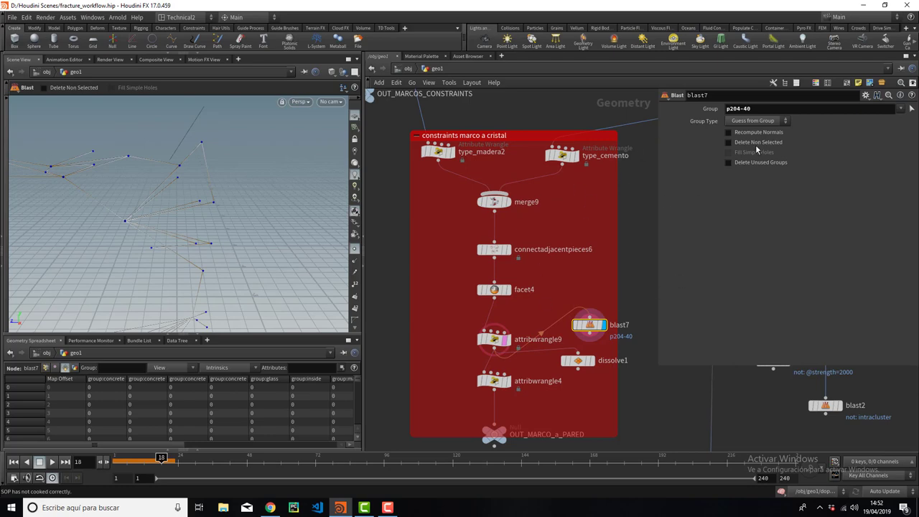
click(758, 143)
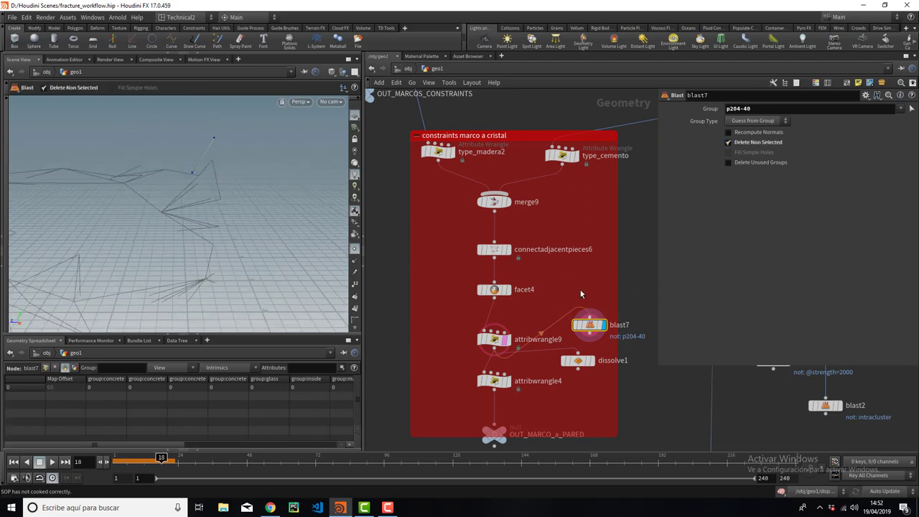
scroll(184, 148, up, 2)
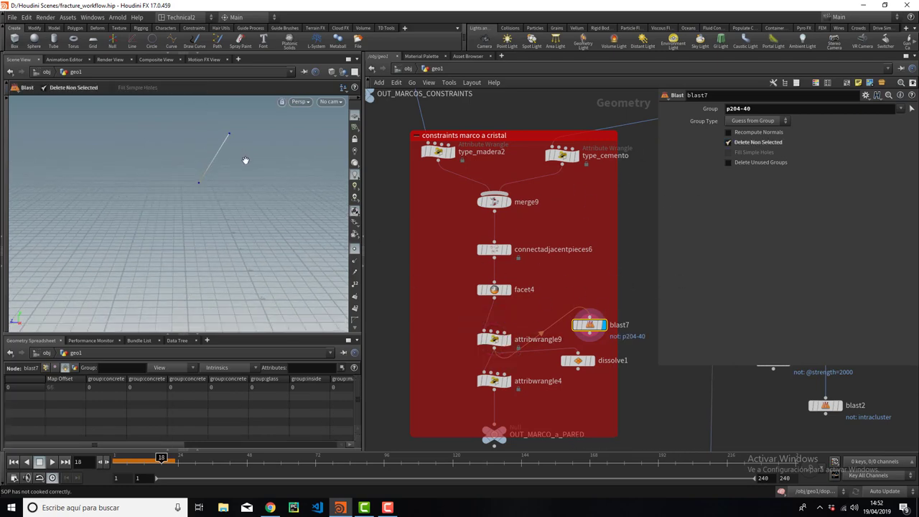
middle_drag(244, 160, 227, 189)
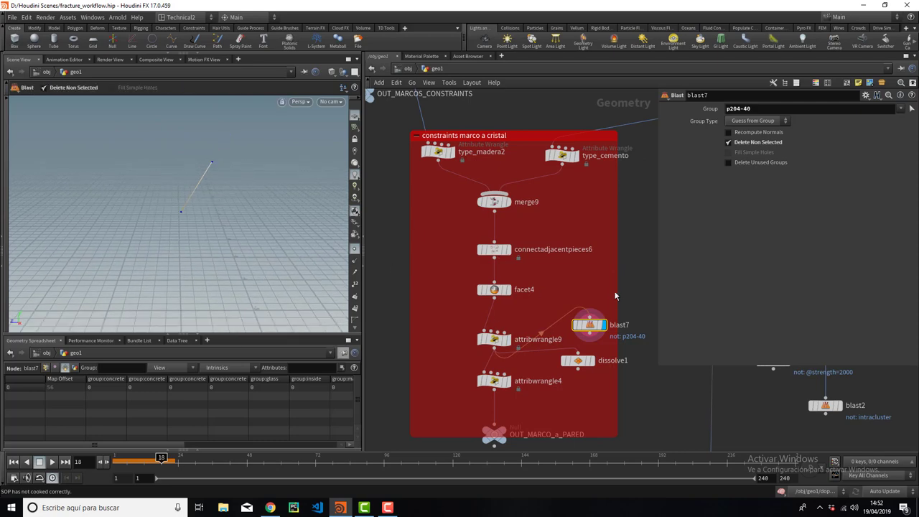
drag(141, 442, 164, 442)
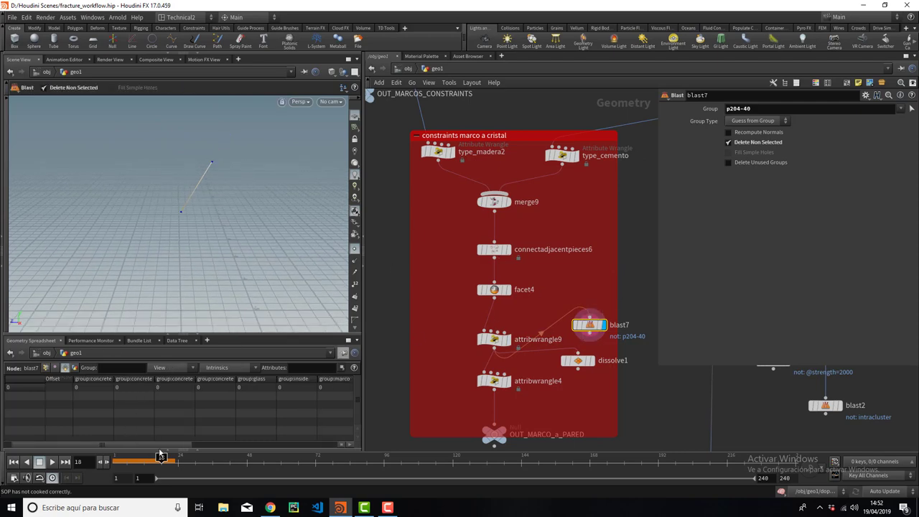
Step: Switch the spreadsheet to Points and display attribwrangle9's full constraint network
click(47, 368)
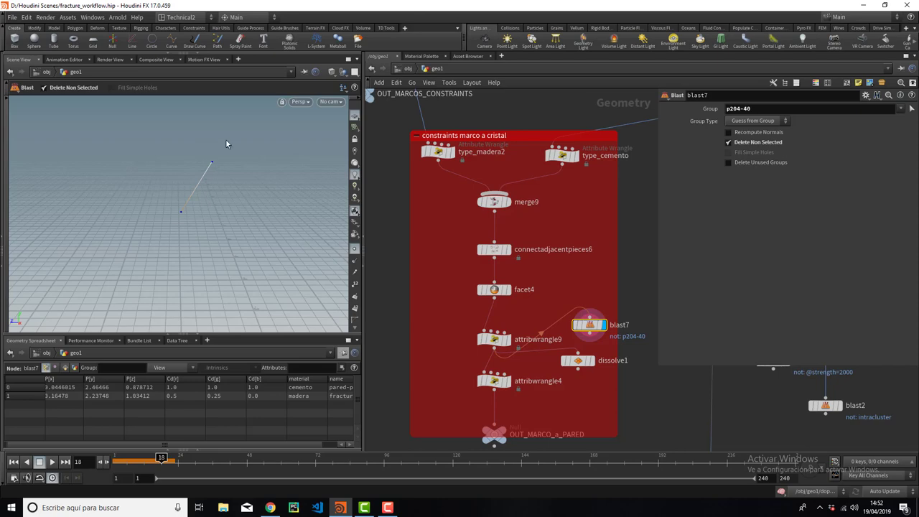
click(507, 339)
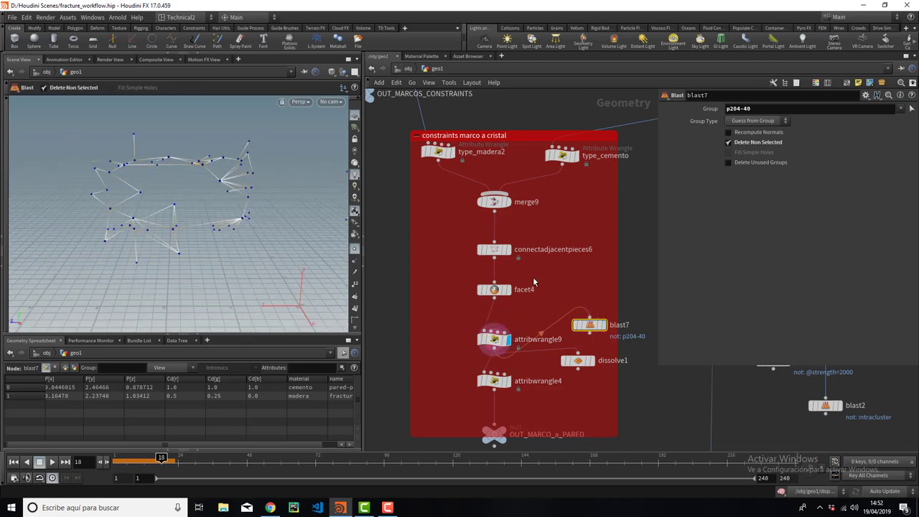
click(511, 289)
click(512, 339)
Step: Tumble in on the constraint lines and bring attribwrangle4 into view in the network
alt+drag(277, 240, 242, 220)
alt+right_drag(261, 206, 304, 158)
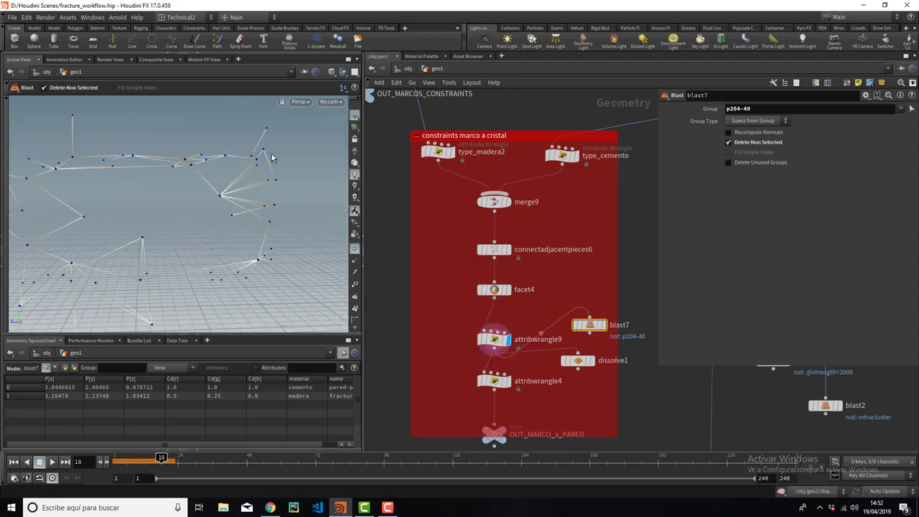
alt+drag(264, 147, 271, 162)
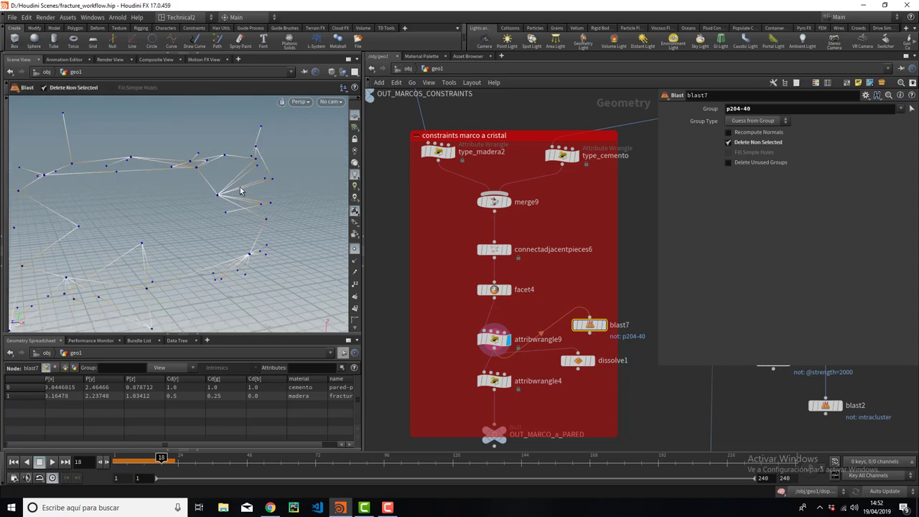
alt+drag(240, 191, 247, 197)
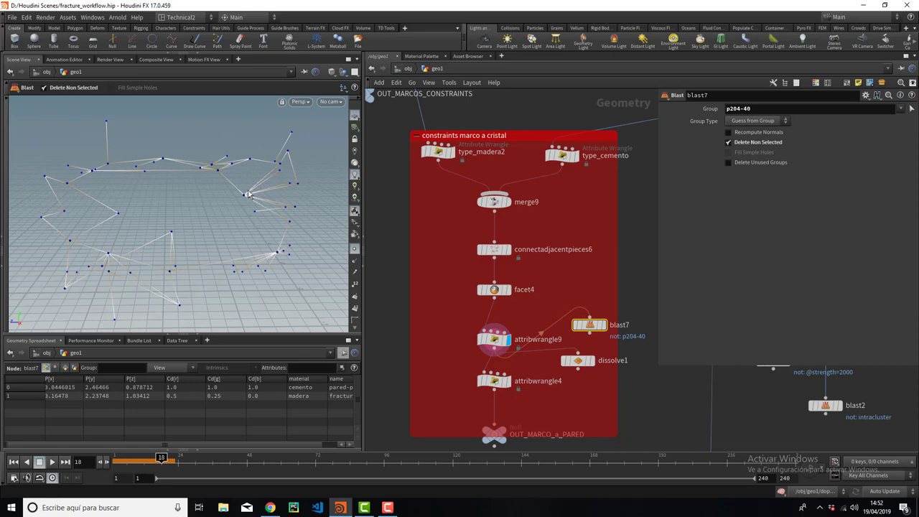
alt+drag(280, 189, 286, 186)
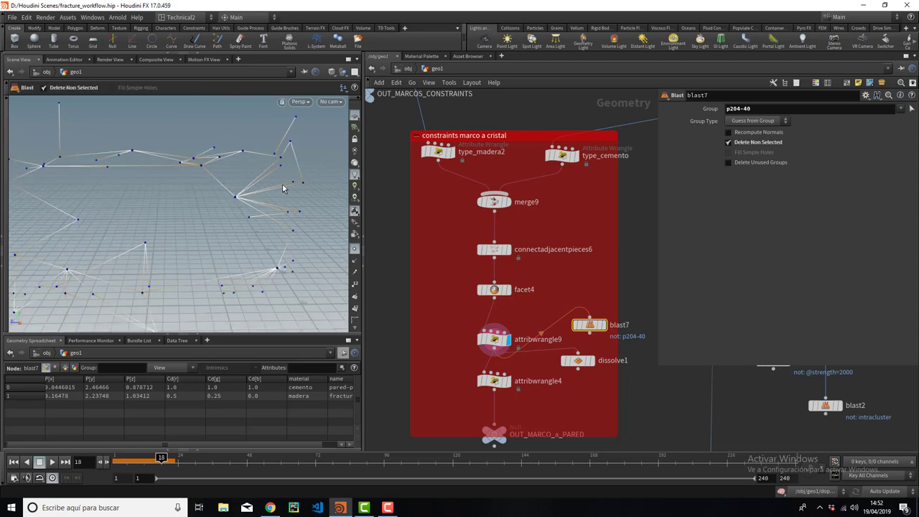
middle_drag(587, 381, 605, 278)
Step: Open attribwrangle4 and highlight its s@constraint_name = "Glue" line, orbiting the constraints
click(512, 278)
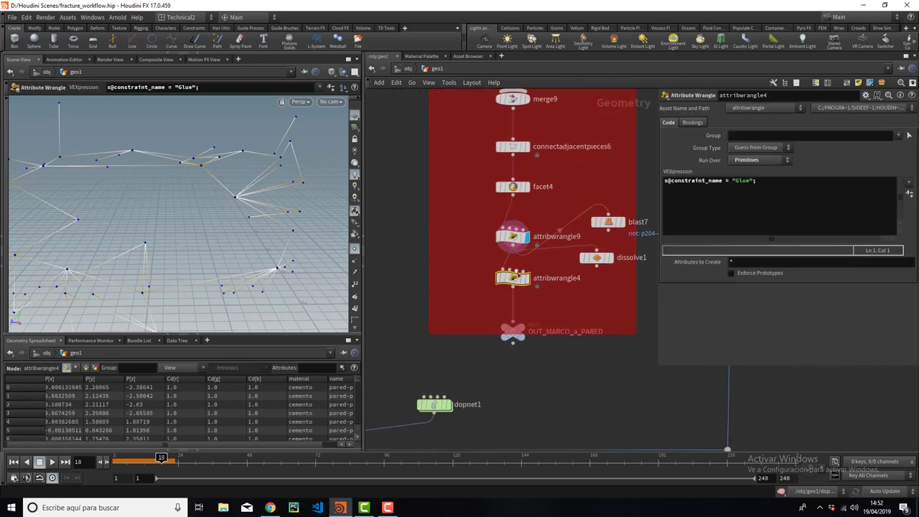
drag(736, 192, 626, 181)
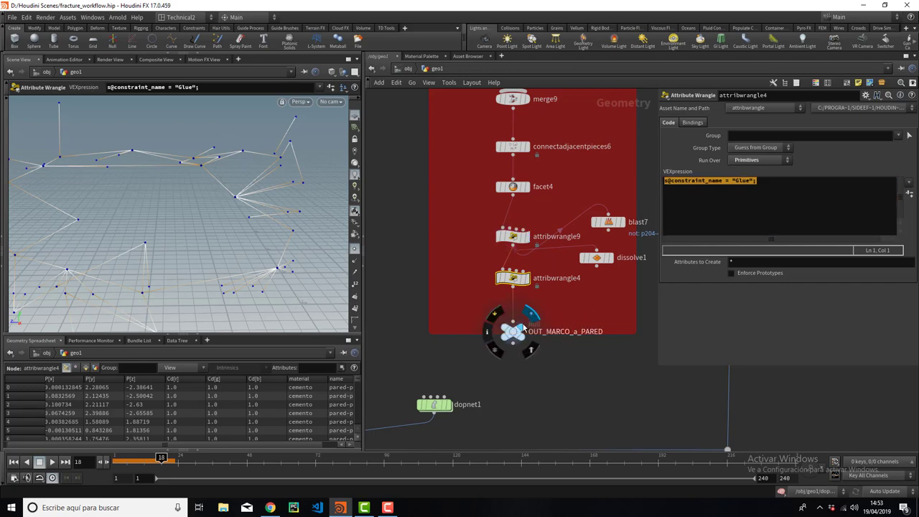
key(Escape)
drag(208, 208, 248, 216)
middle_drag(527, 369, 548, 356)
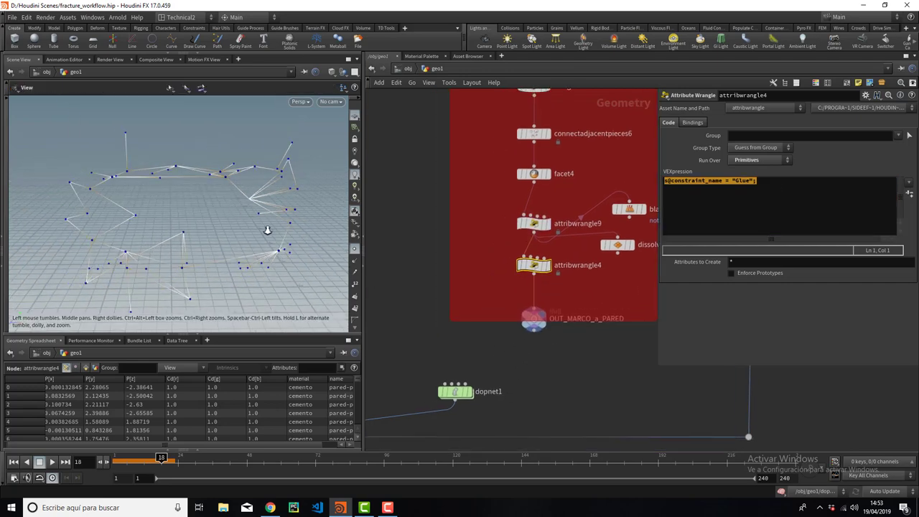
drag(267, 230, 287, 222)
drag(237, 246, 315, 245)
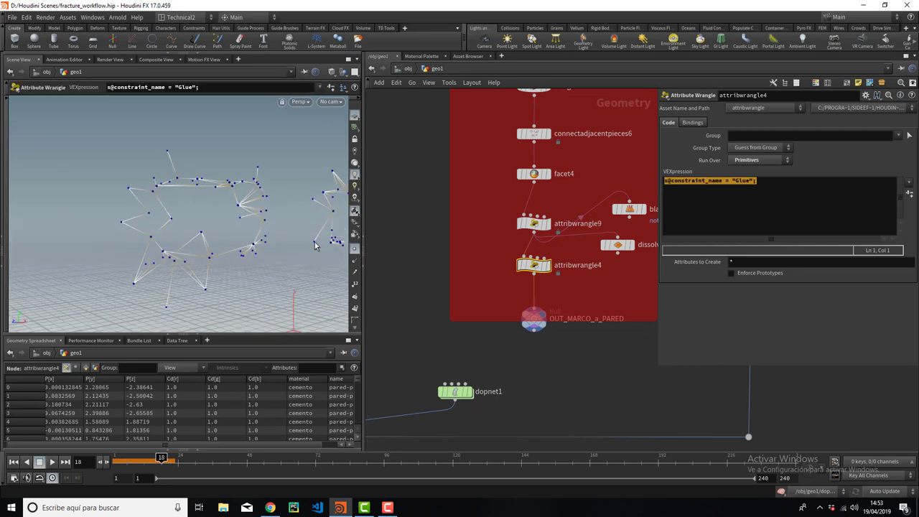
Step: Display the blue-grey box's OUT_MARCO_a_PARED constraint ring output linking wall and frames
scroll(425, 281, down, 3)
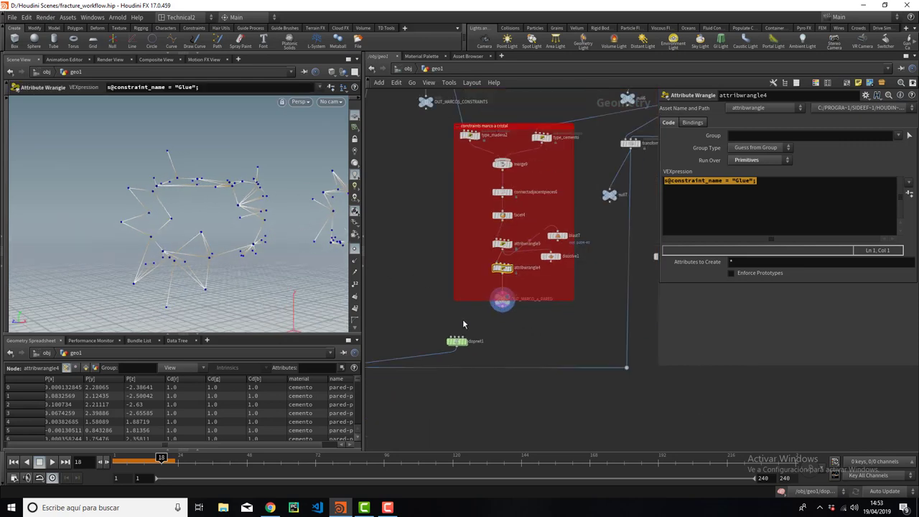
middle_drag(462, 319, 599, 257)
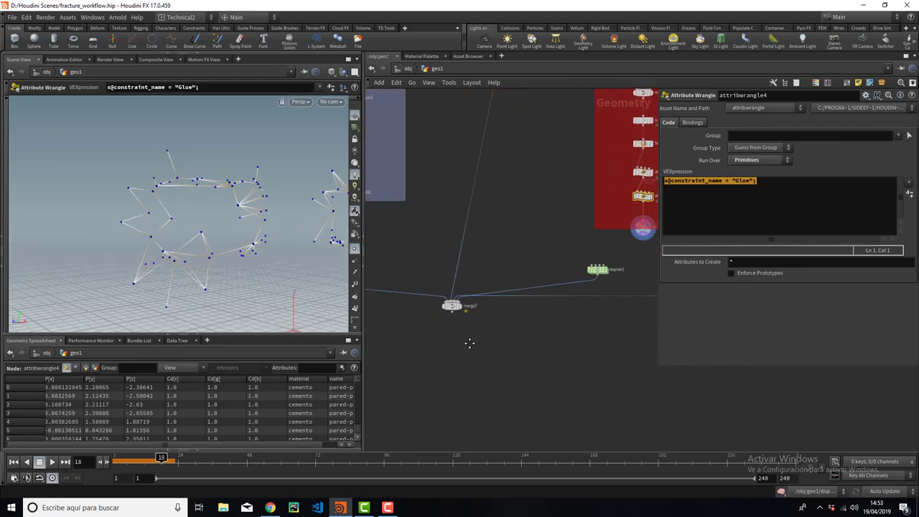
middle_drag(469, 343, 455, 365)
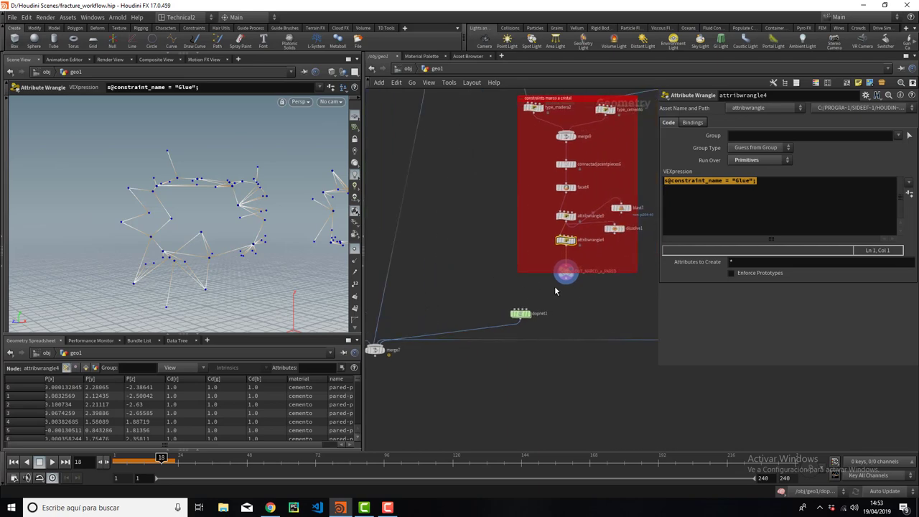
scroll(549, 281, down, 3)
scroll(445, 282, down, 1)
drag(309, 210, 275, 143)
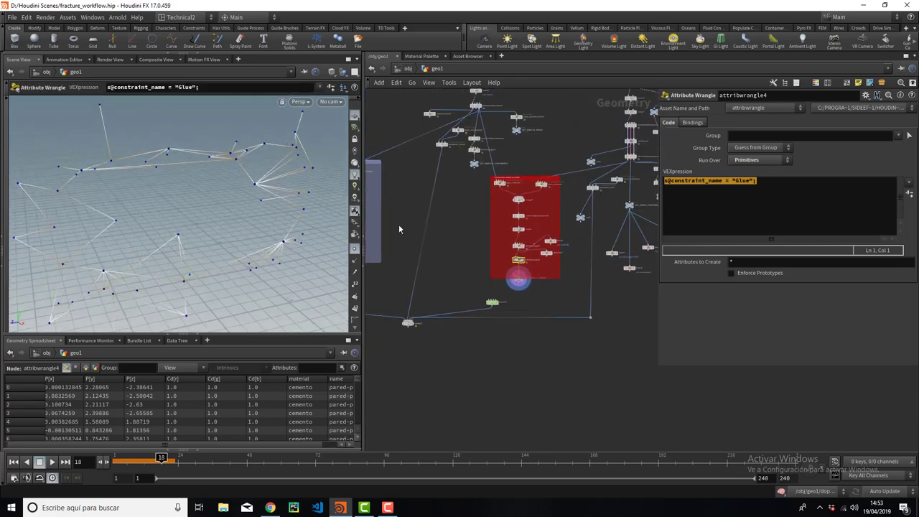
middle_drag(398, 224, 524, 215)
scroll(513, 178, up, 2)
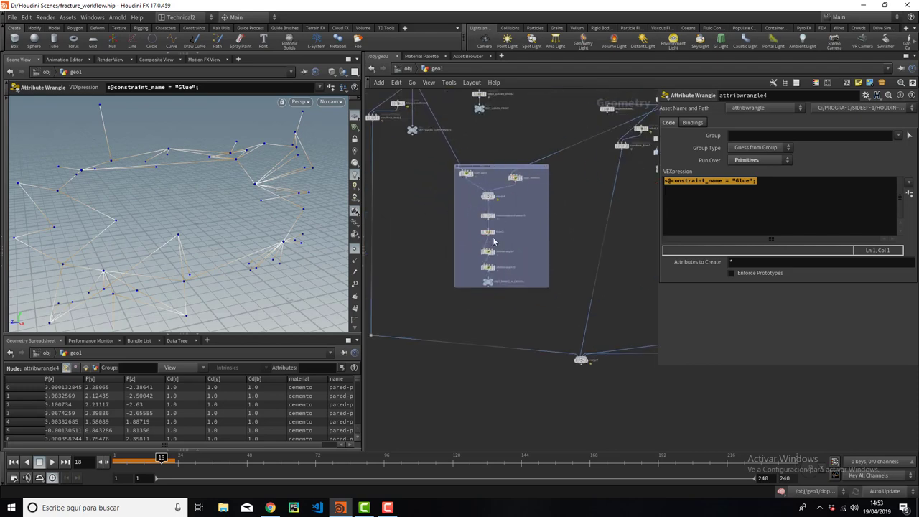
click(491, 280)
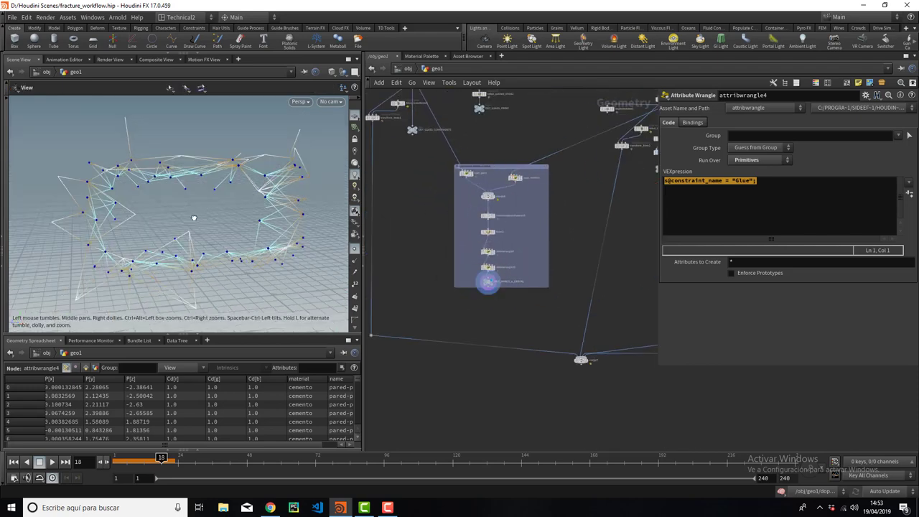
click(583, 360)
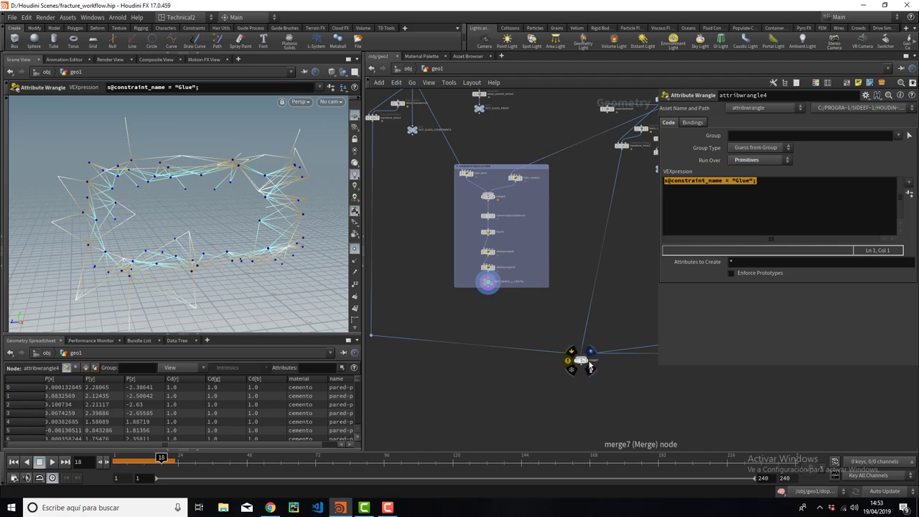
scroll(152, 199, down, 5)
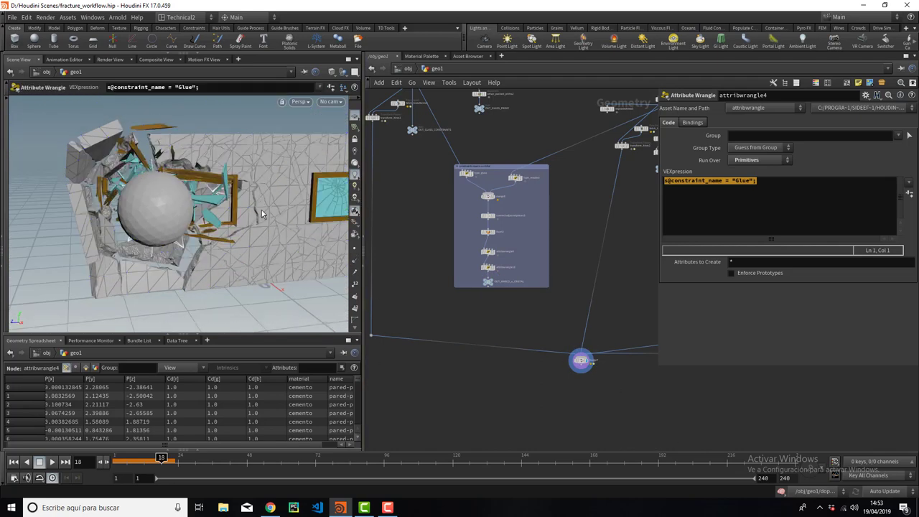
alt+drag(246, 181, 215, 188)
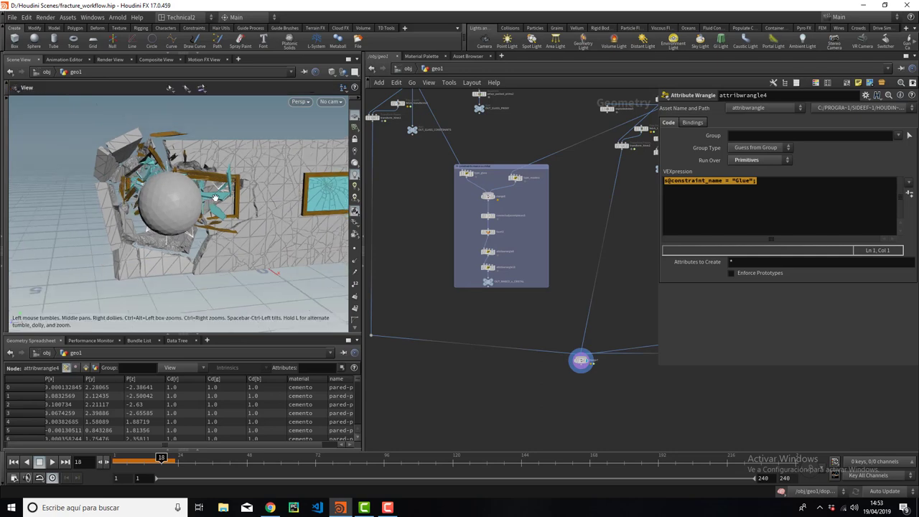
scroll(572, 362, down, 3)
scroll(572, 362, up, 4)
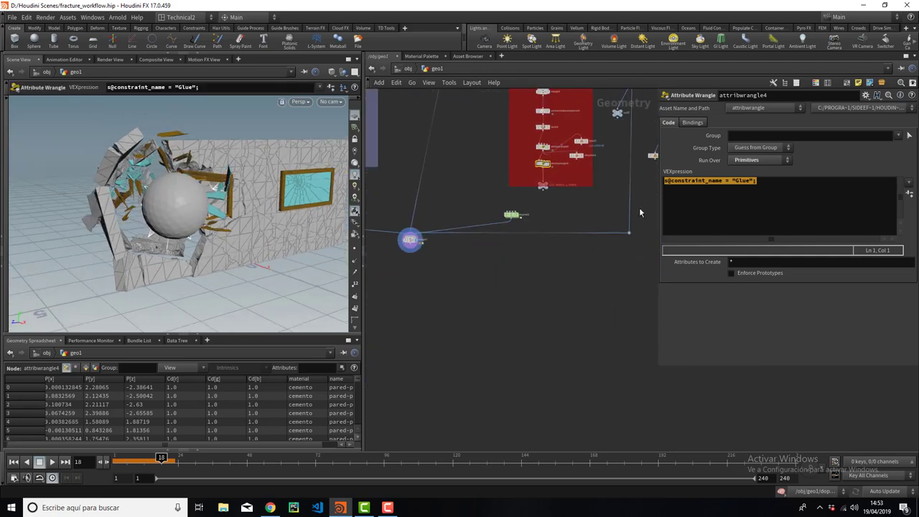
scroll(410, 238, up, 2)
double_click(552, 195)
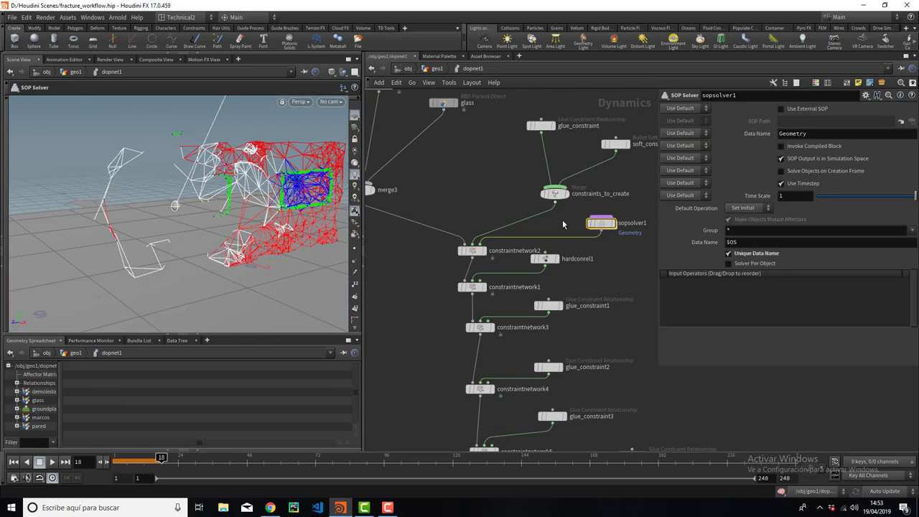
scroll(507, 210, down, 2)
scroll(506, 209, down, 1)
drag(436, 127, 530, 207)
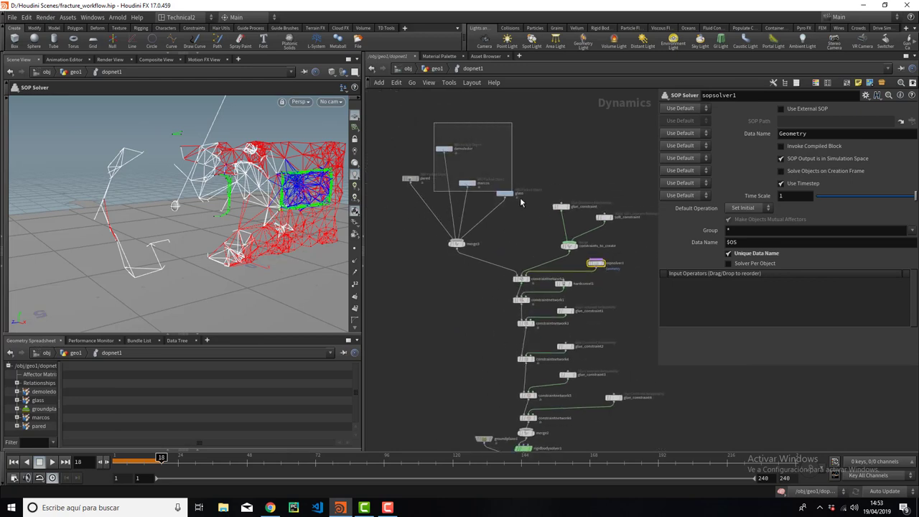
scroll(596, 318, up, 2)
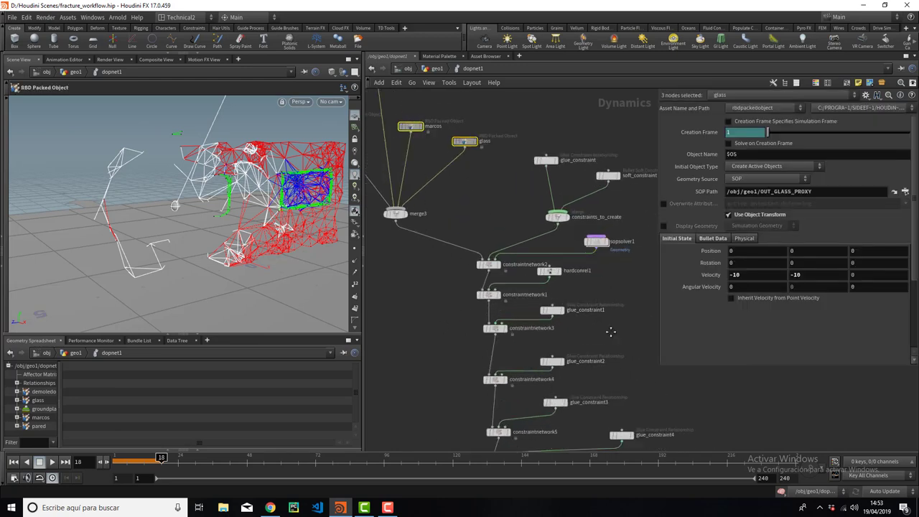
middle_drag(610, 332, 621, 258)
middle_drag(593, 107, 548, 140)
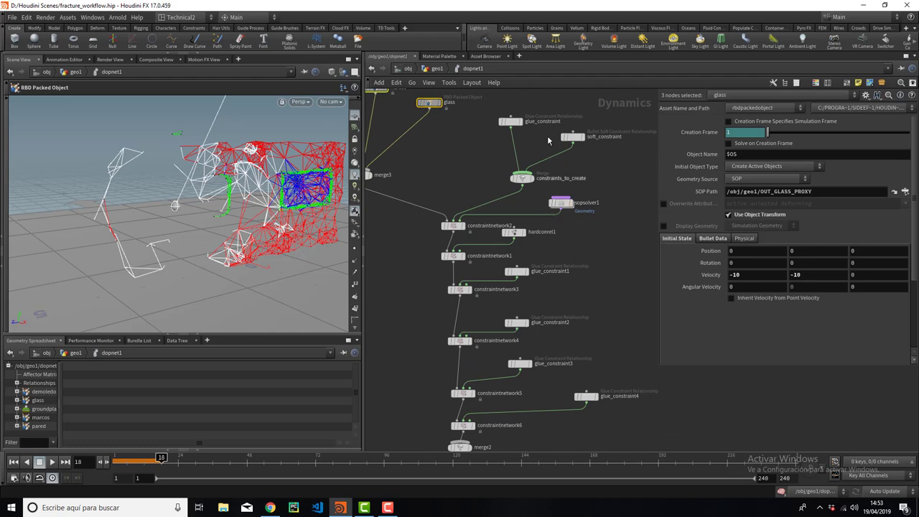
click(441, 69)
Step: Show rbdmaterialfracture2's Glue constraints (strength 1, Soft when broken) and orbit the shattered wall
scroll(453, 246, down, 3)
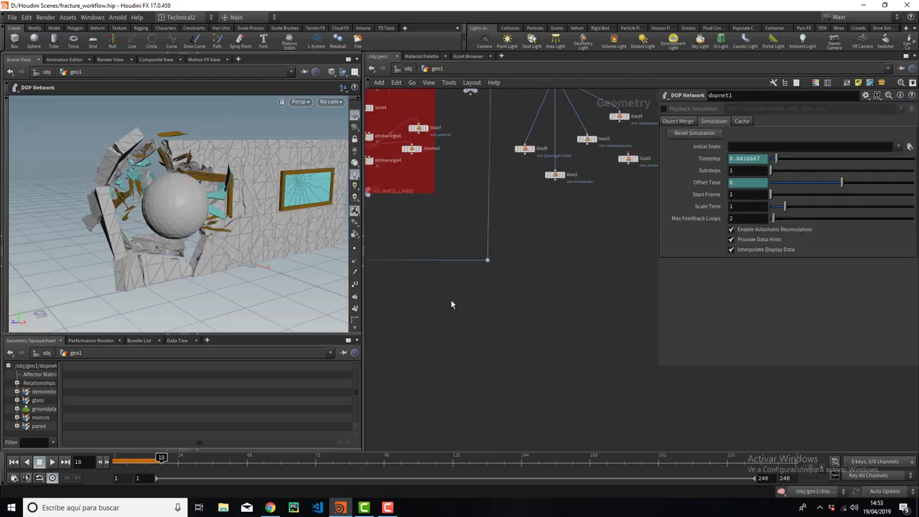
scroll(459, 245, down, 3)
scroll(510, 236, up, 3)
scroll(473, 206, up, 1)
scroll(473, 206, up, 2)
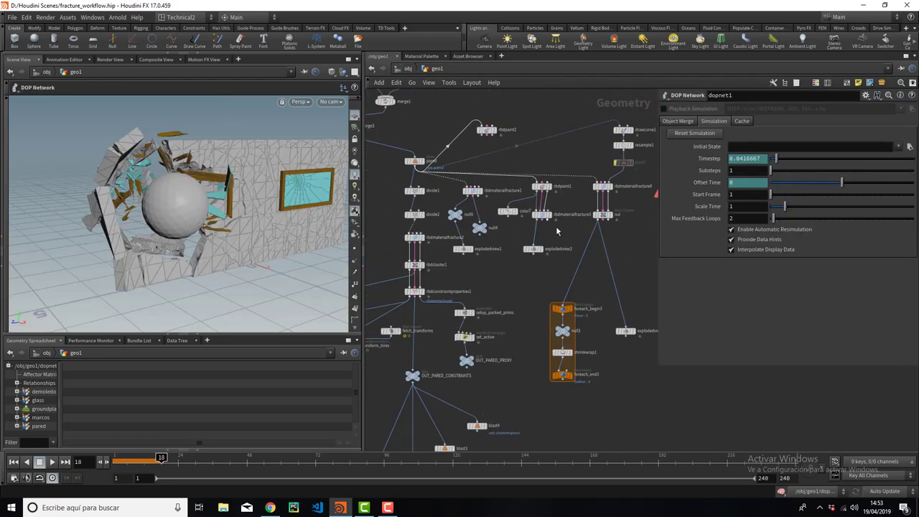
scroll(507, 204, up, 2)
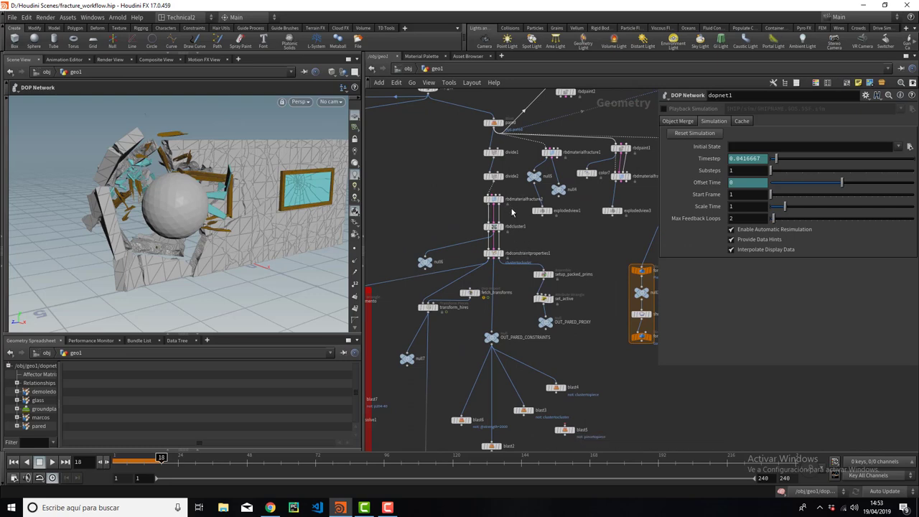
click(494, 199)
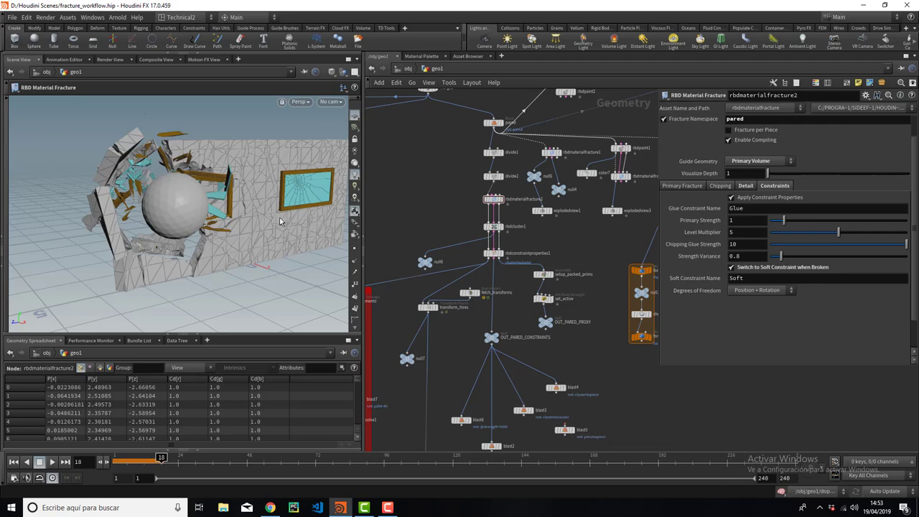
mouse_move(180, 209)
mouse_down()
mouse_move(182, 218)
mouse_move(184, 206)
mouse_move(244, 187)
mouse_move(226, 231)
mouse_move(250, 208)
mouse_up()
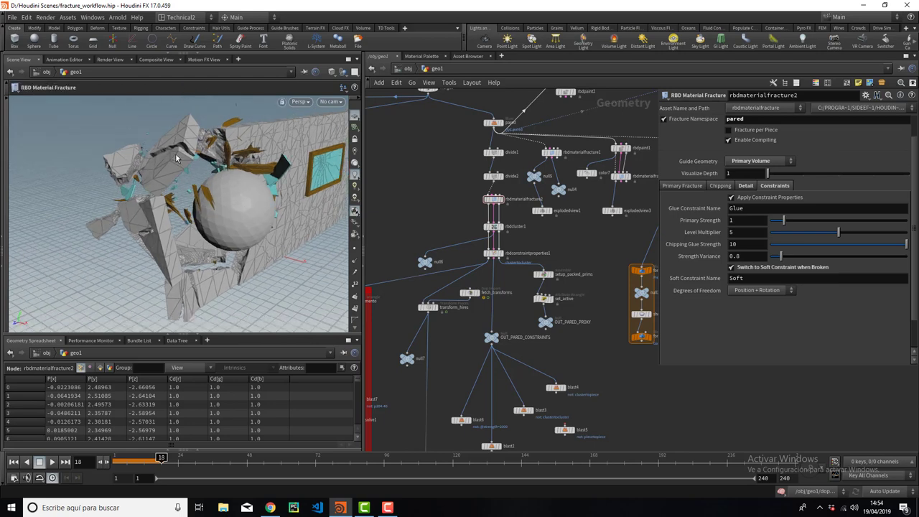
mouse_move(170, 164)
mouse_down()
mouse_move(194, 180)
mouse_move(216, 173)
mouse_up()
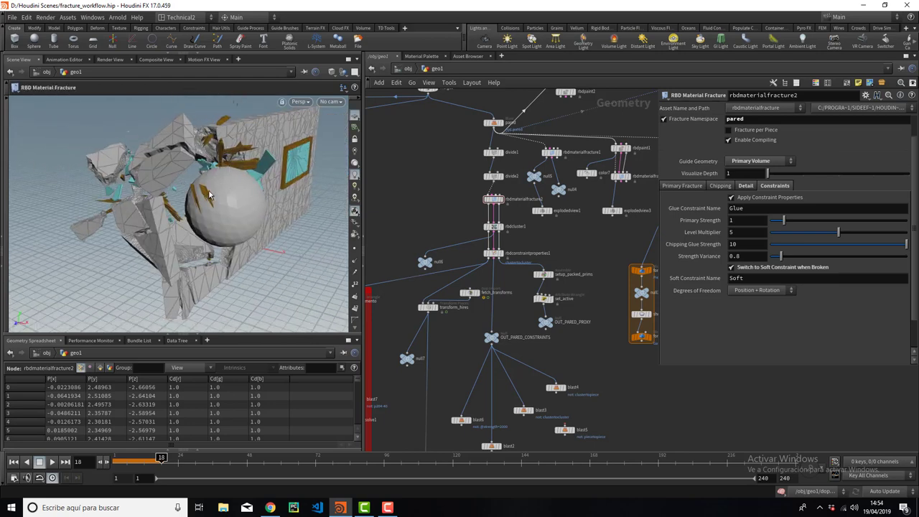
drag(122, 181, 176, 198)
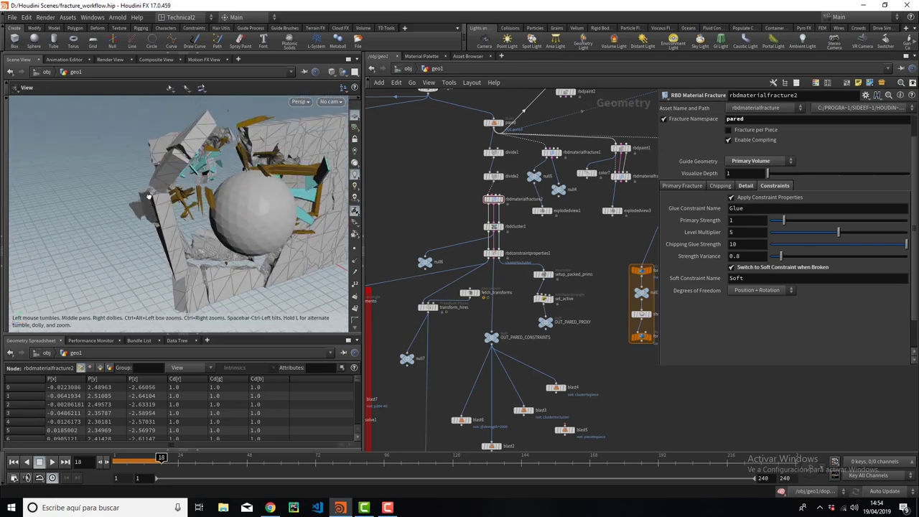
Step: Inside dopnet1, rewind to frame 1 and scrub forward, orbiting around the shattering glass
mouse_move(565, 345)
middle_down()
mouse_move(629, 137)
mouse_move(552, 274)
middle_up()
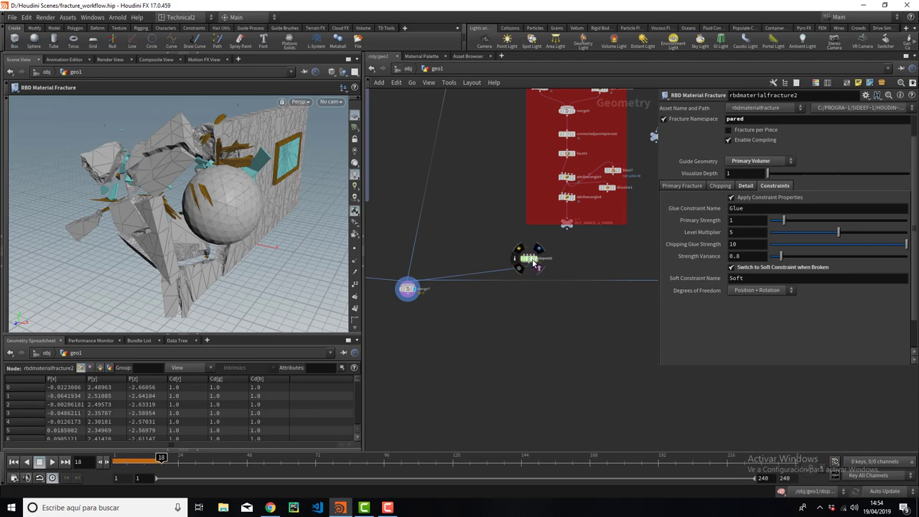
double_click(530, 260)
drag(272, 216, 215, 237)
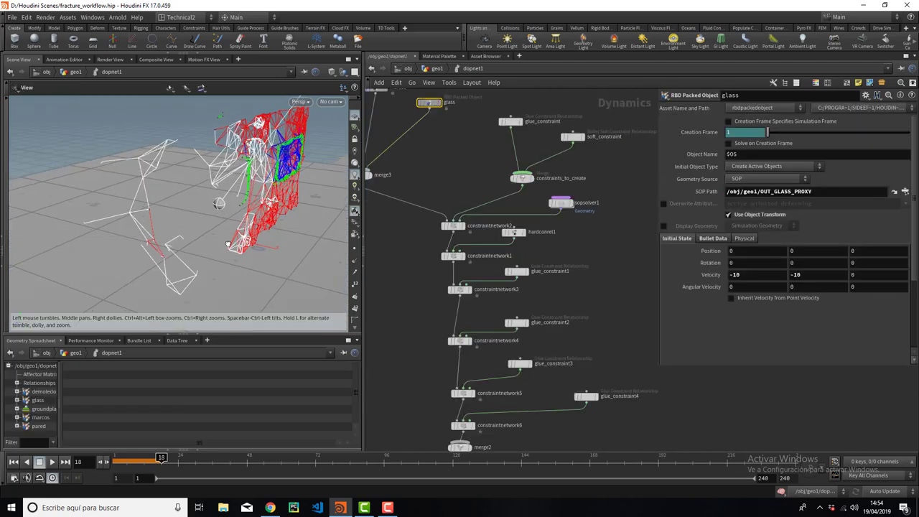
click(13, 462)
key(Escape)
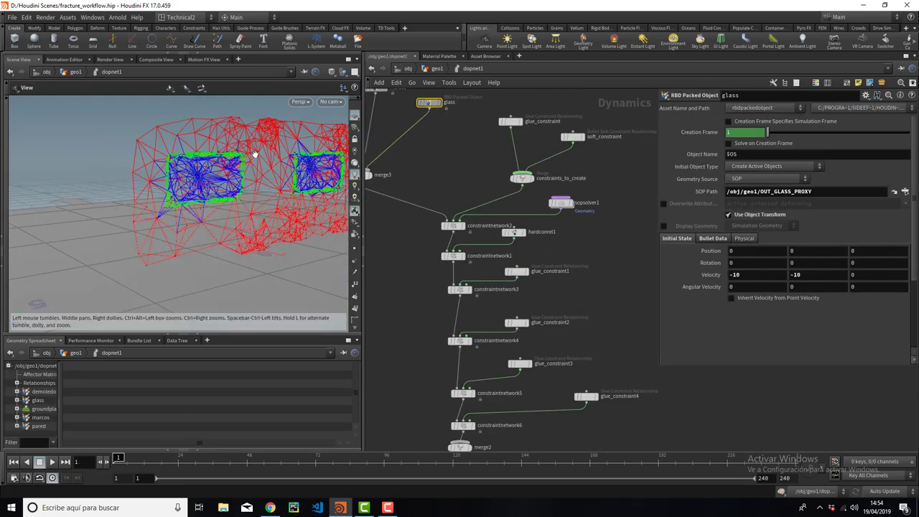
mouse_move(256, 150)
mouse_down()
mouse_move(191, 193)
mouse_move(231, 143)
mouse_up()
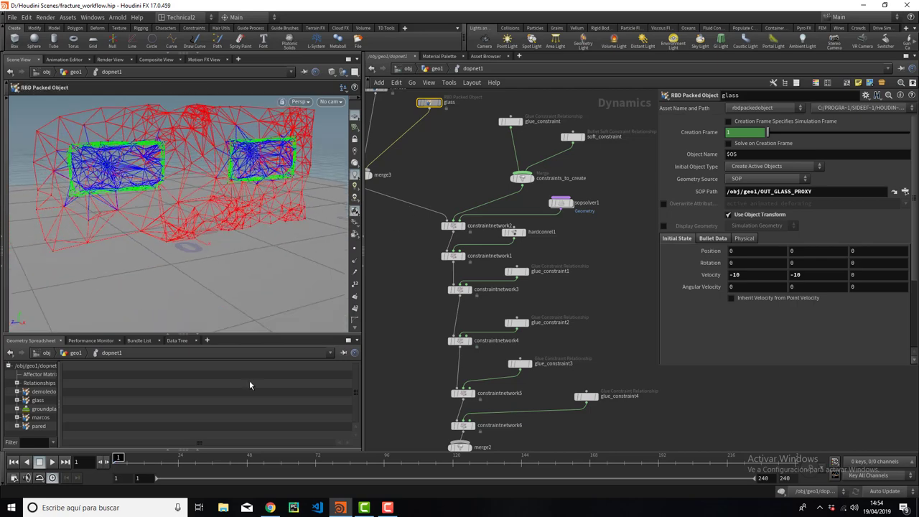
drag(128, 458, 158, 453)
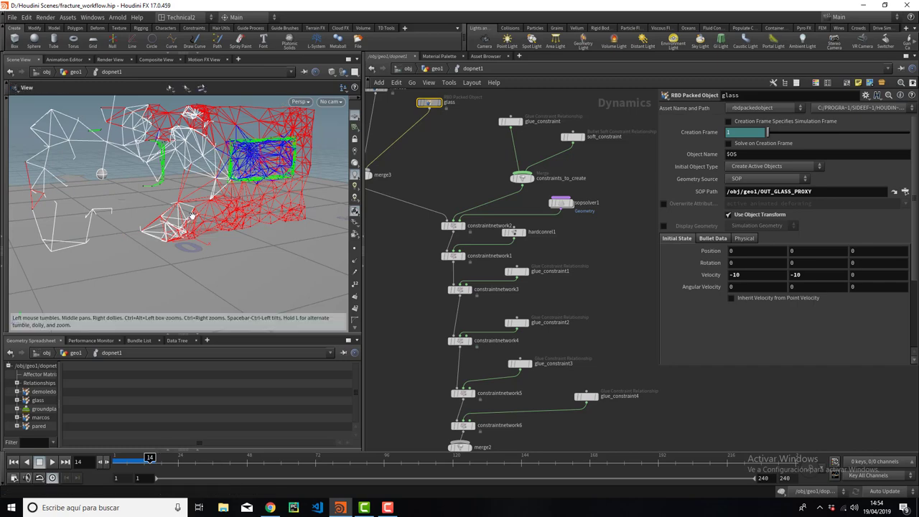
drag(180, 251, 259, 208)
Step: Confirm soft_constraint's Data Name is Soft, then return to geo1
click(573, 136)
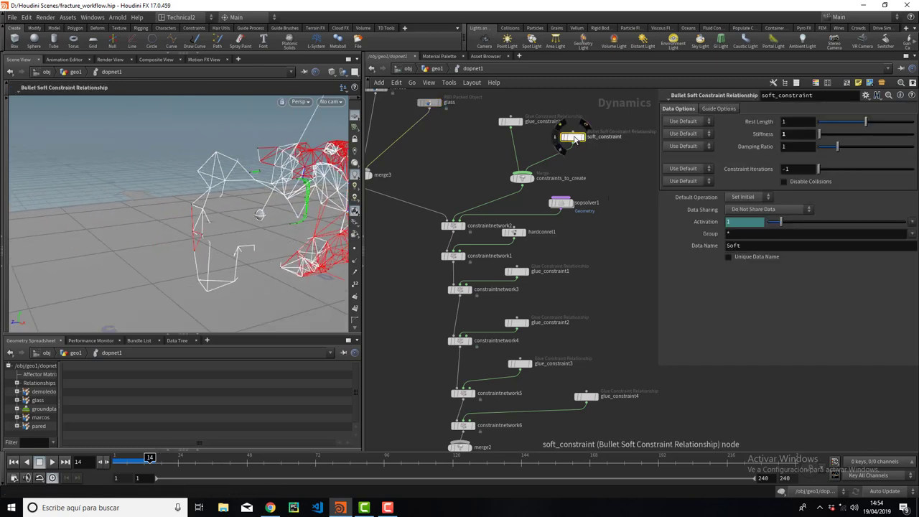
middle_drag(610, 109, 580, 172)
drag(771, 249, 638, 247)
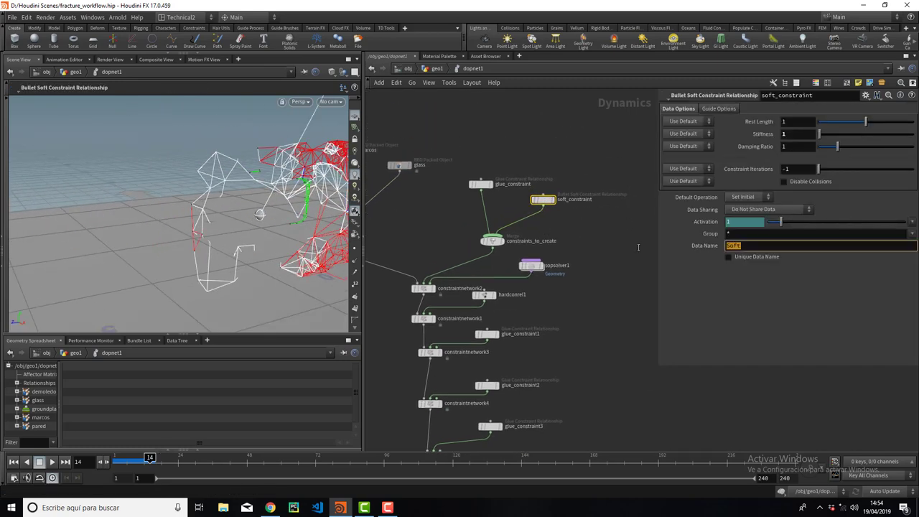
click(436, 68)
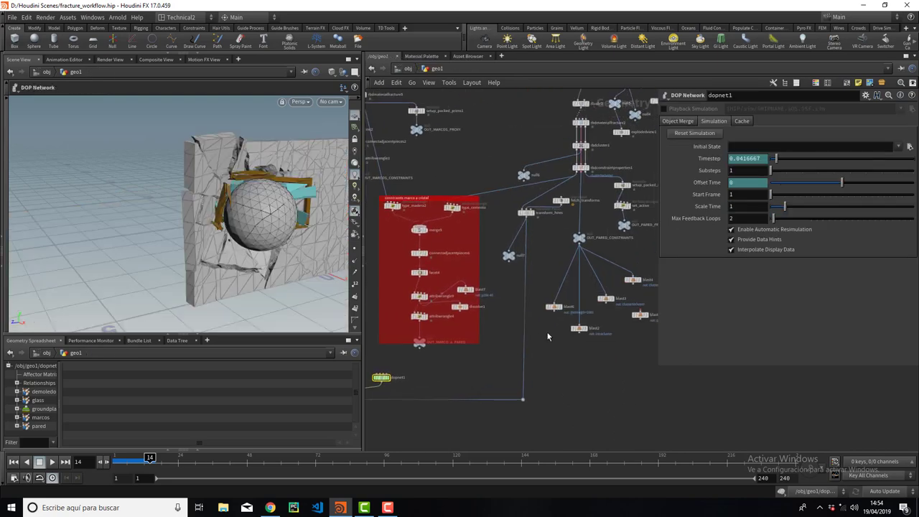
Step: Inspect rbdmaterialfracture2, then dopnet1's demoledor, pared, marcos and glass RBD objects
scroll(511, 171, up, 4)
click(492, 174)
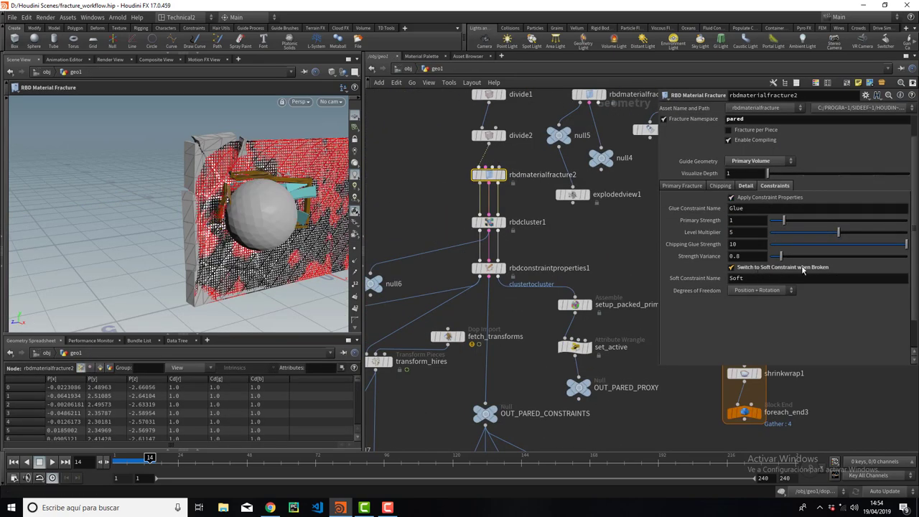
key(h)
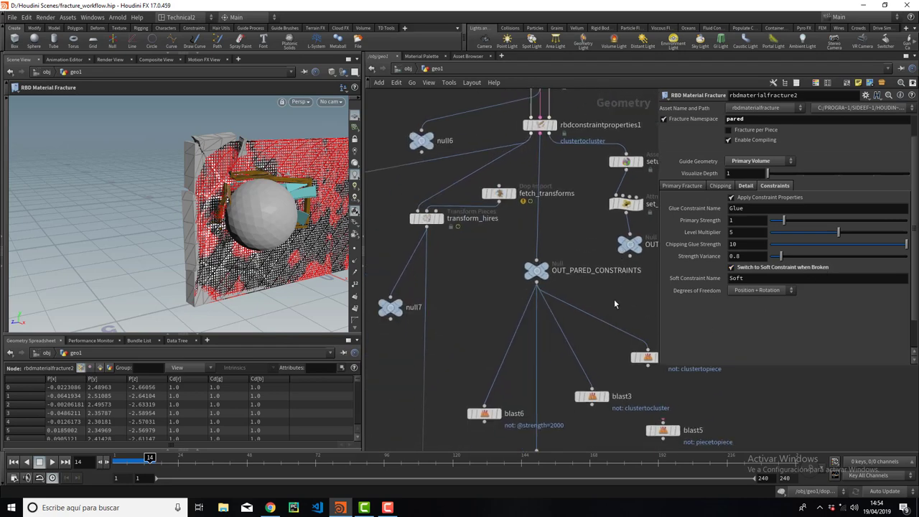
middle_drag(570, 323, 569, 187)
double_click(408, 287)
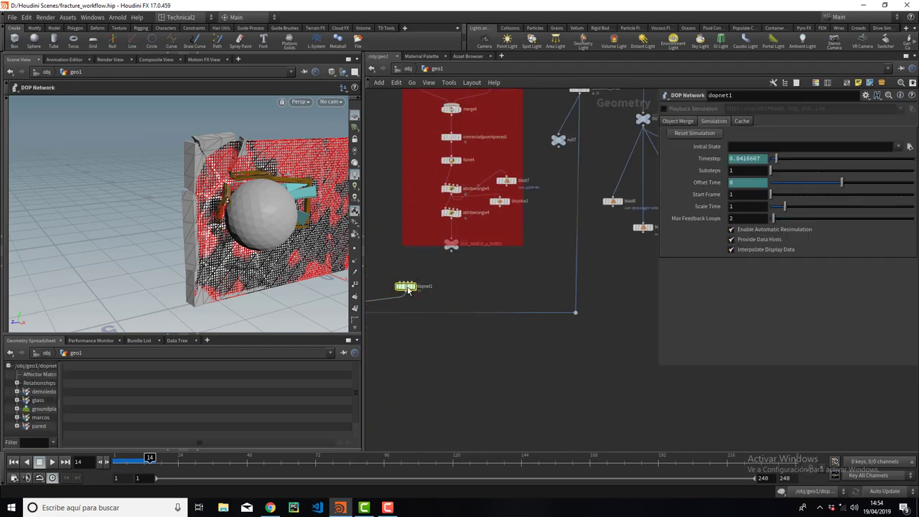
key(Escape)
mouse_move(270, 175)
mouse_down()
mouse_move(259, 183)
mouse_move(272, 191)
mouse_move(224, 218)
mouse_up()
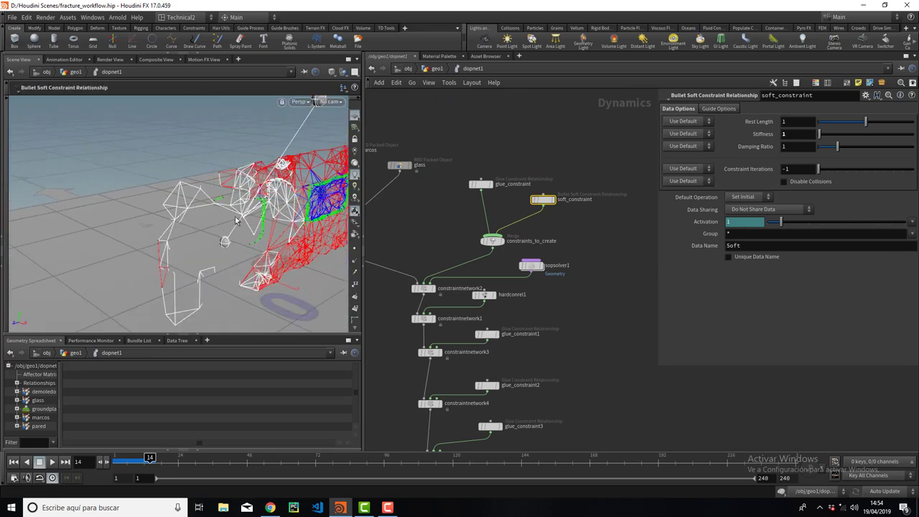
middle_drag(422, 246, 515, 220)
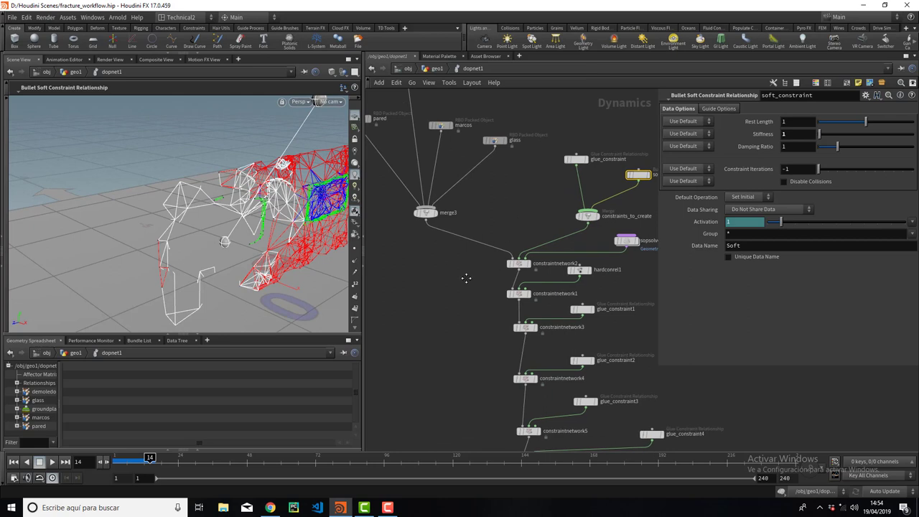
middle_drag(466, 277, 527, 347)
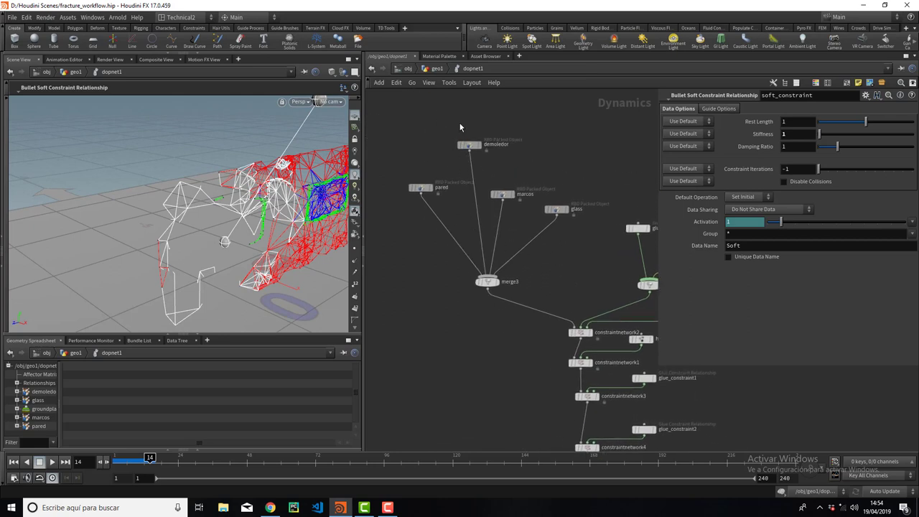
Step: Back in geo1, orbit the wall and scrub the simulation forward
click(436, 68)
middle_drag(476, 308, 620, 290)
mouse_move(280, 213)
mouse_down()
mouse_move(246, 208)
mouse_move(308, 209)
mouse_move(247, 234)
mouse_up()
drag(148, 458, 186, 454)
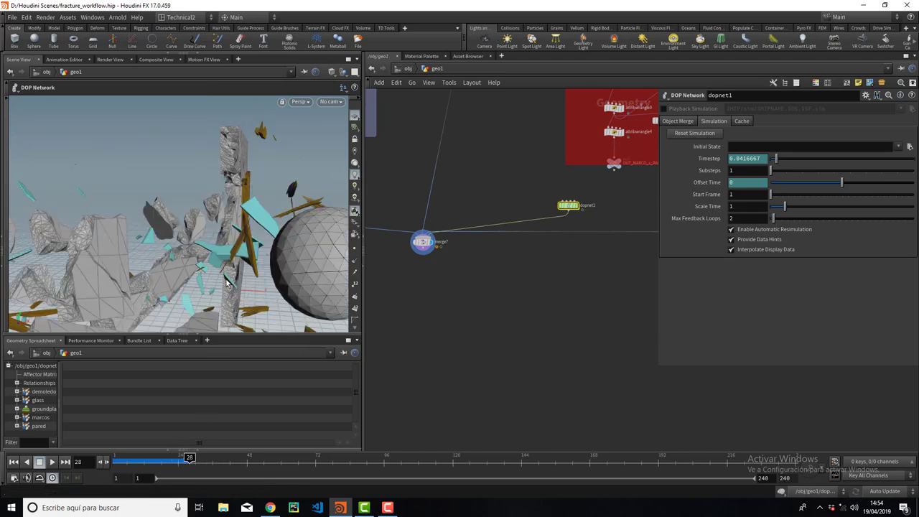
Step: Inspect the torque removal VEX code in dopnet1's sopsolver1 wrangle
mouse_move(215, 216)
mouse_down()
mouse_move(201, 212)
mouse_move(213, 208)
mouse_move(200, 219)
mouse_move(222, 192)
mouse_up()
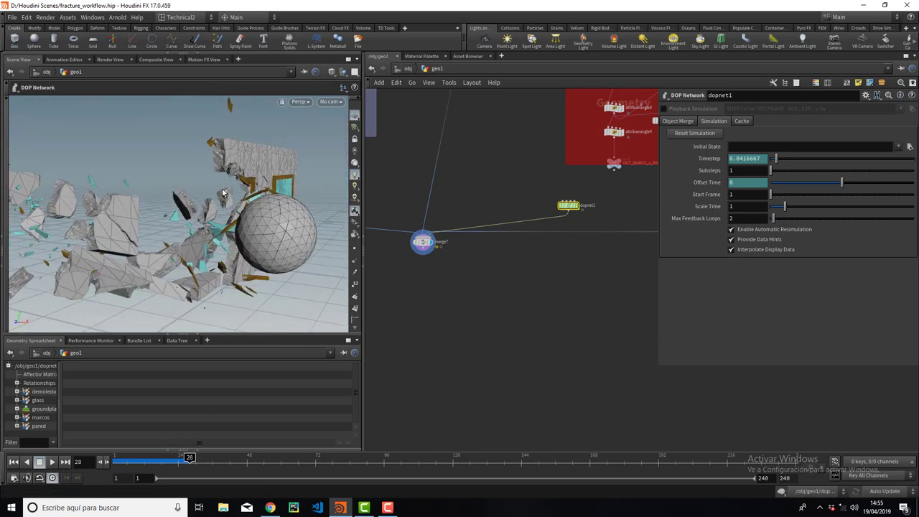
double_click(565, 206)
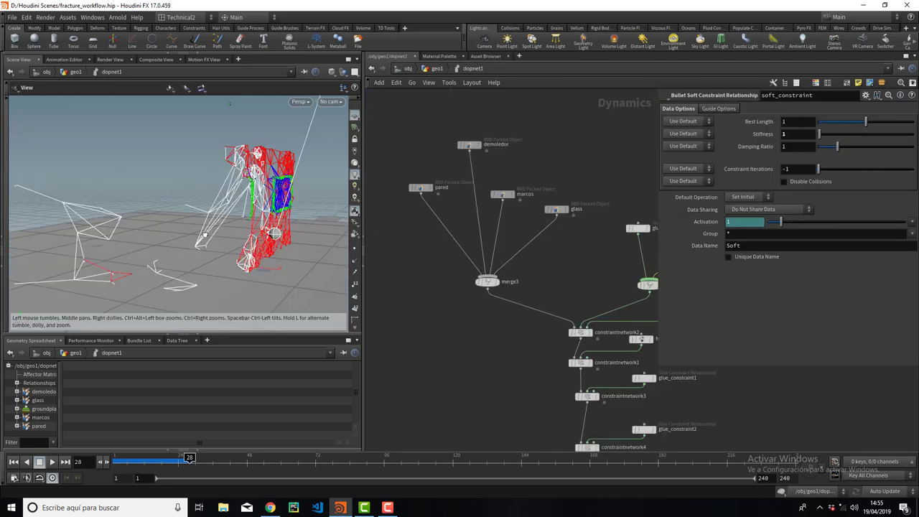
key(Escape)
mouse_move(220, 209)
mouse_down()
mouse_move(135, 186)
mouse_move(322, 221)
mouse_up()
middle_drag(561, 247, 422, 241)
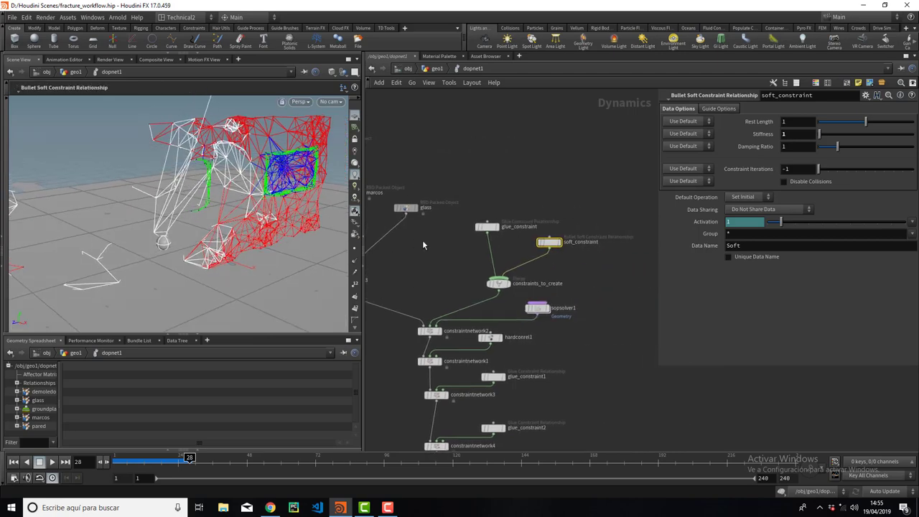
drag(543, 306, 560, 302)
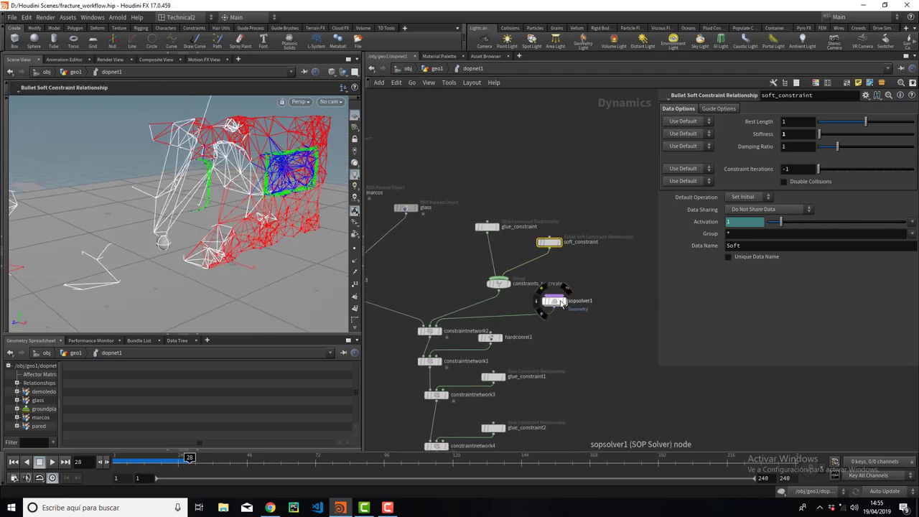
double_click(559, 302)
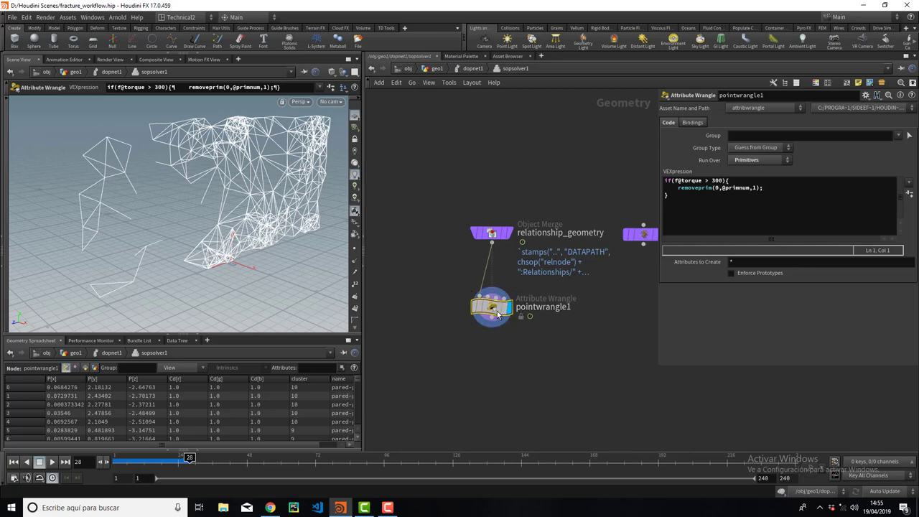
click(723, 191)
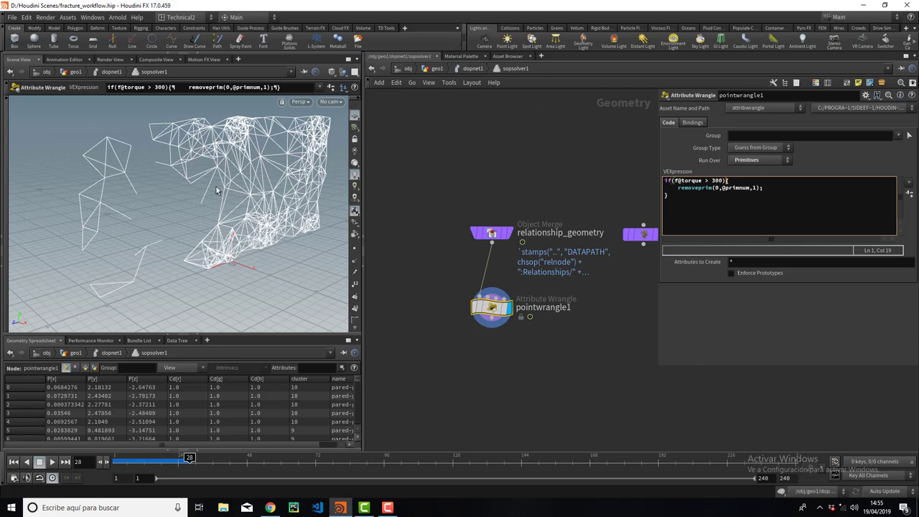
Step: Back at geo1, rewind to frame 1 and play the destruction while orbiting
click(472, 68)
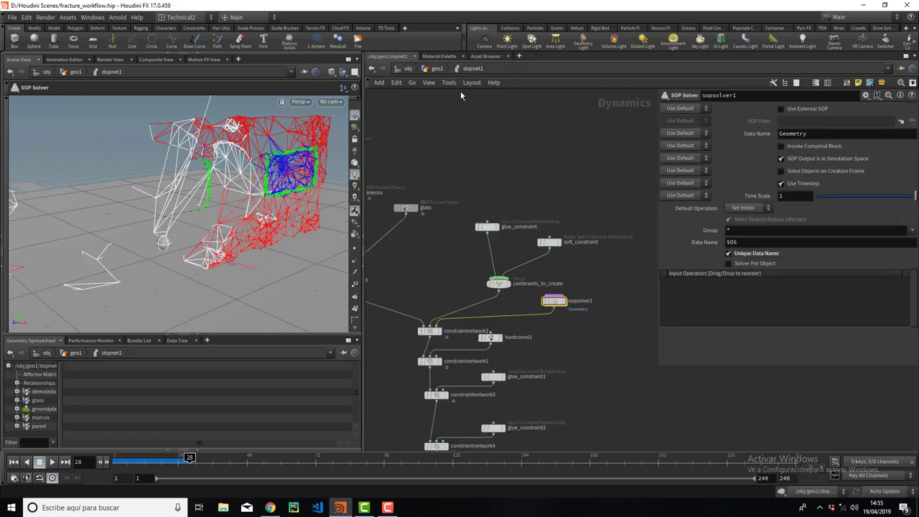
click(437, 69)
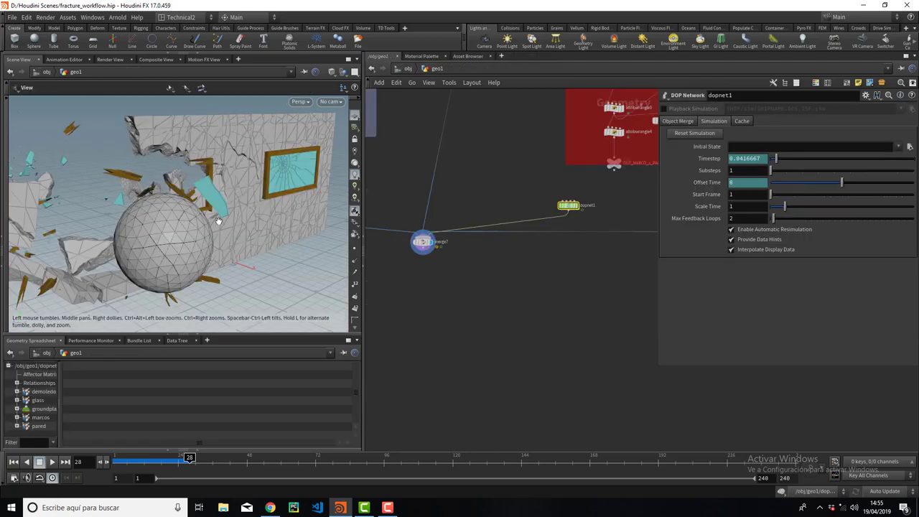
click(19, 464)
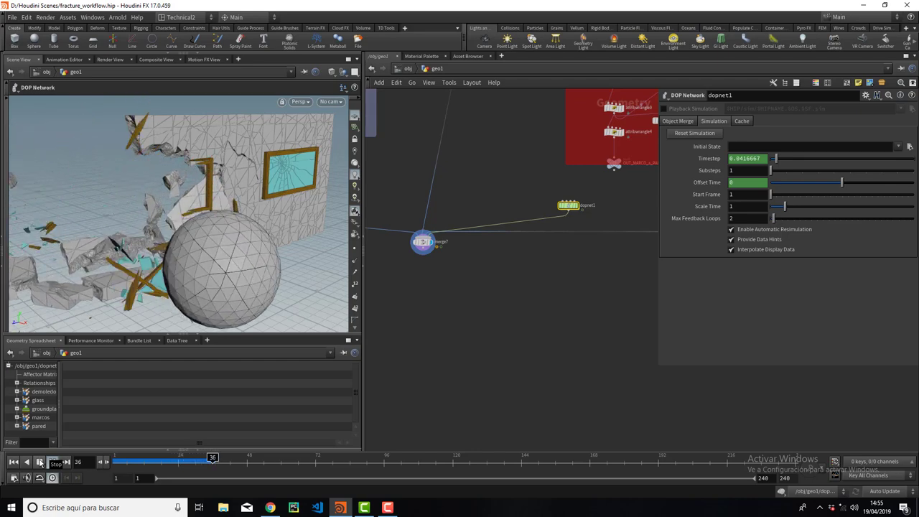
key(Escape)
mouse_move(179, 165)
mouse_down()
mouse_move(266, 147)
mouse_move(226, 148)
mouse_move(172, 178)
mouse_move(182, 190)
mouse_move(172, 180)
mouse_move(318, 180)
mouse_move(232, 180)
mouse_move(297, 189)
mouse_move(239, 214)
mouse_move(236, 206)
mouse_move(230, 234)
mouse_up()
click(52, 462)
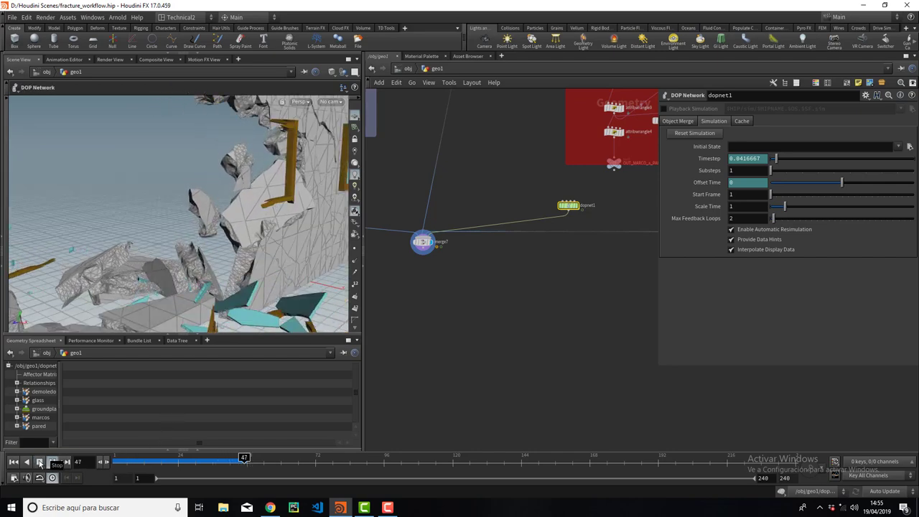
double_click(568, 206)
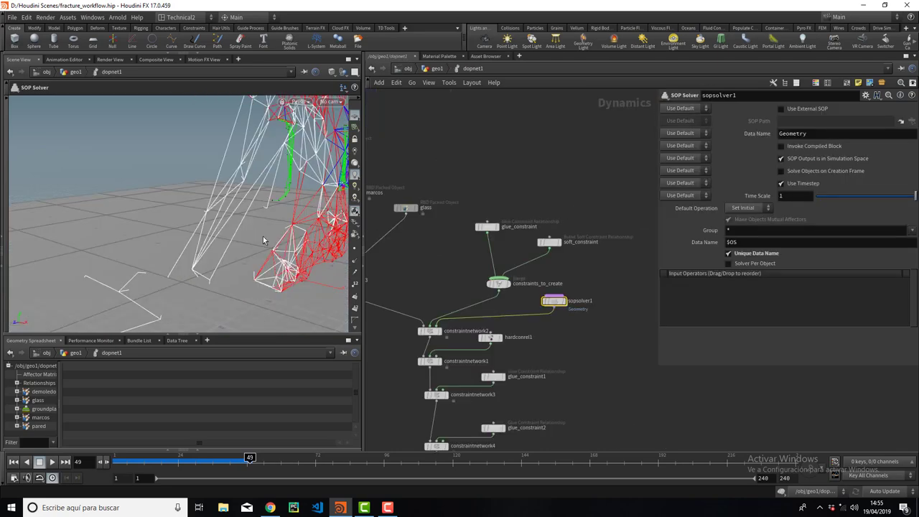
drag(272, 215, 224, 204)
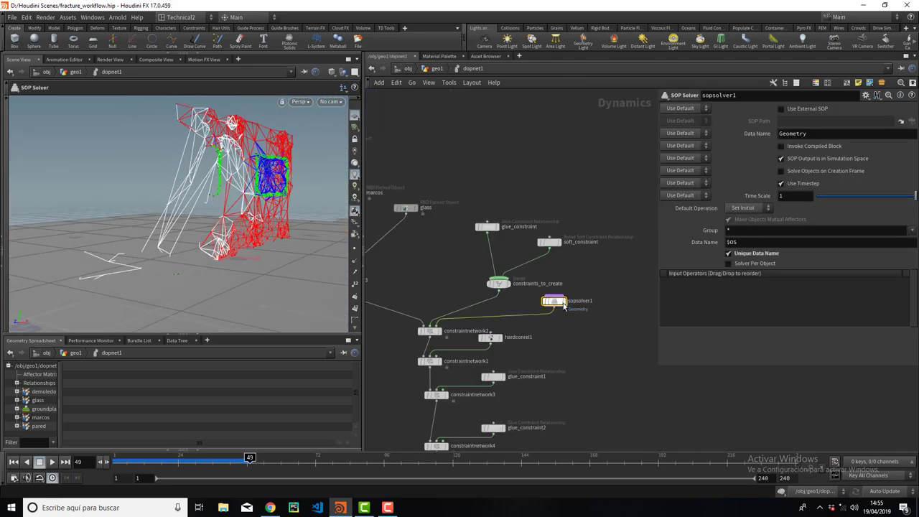
double_click(553, 301)
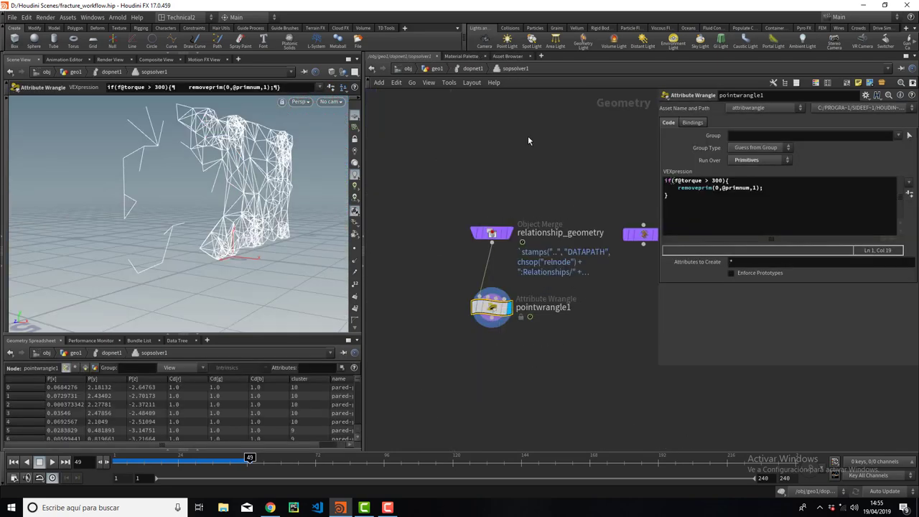
click(479, 69)
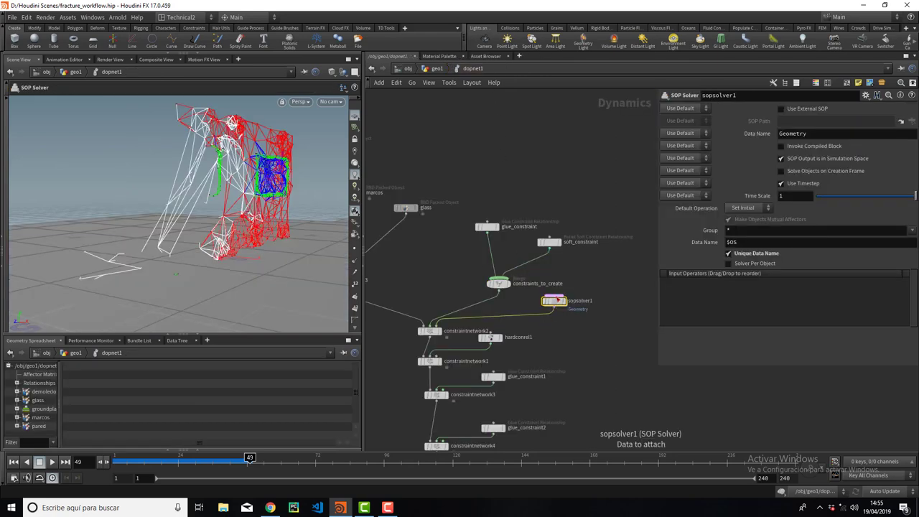
double_click(553, 303)
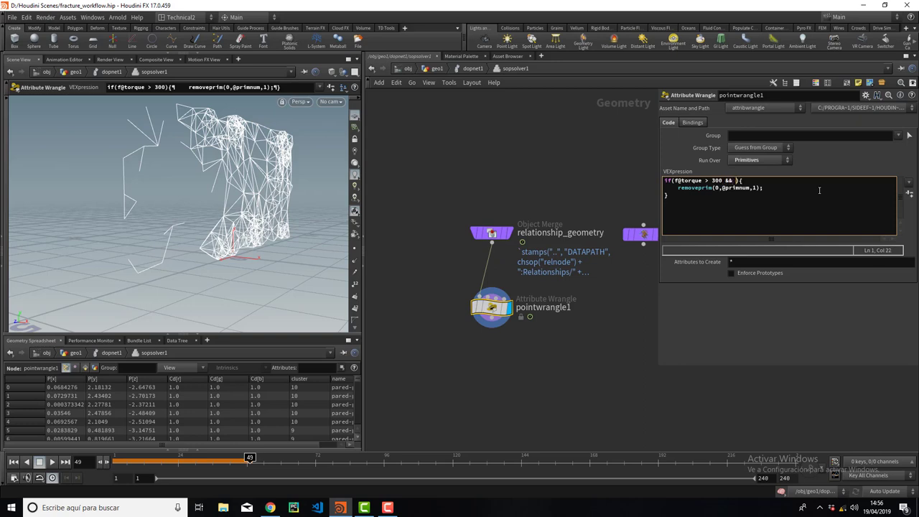
text(dist)
text(ance)
text(e)
text(>1)
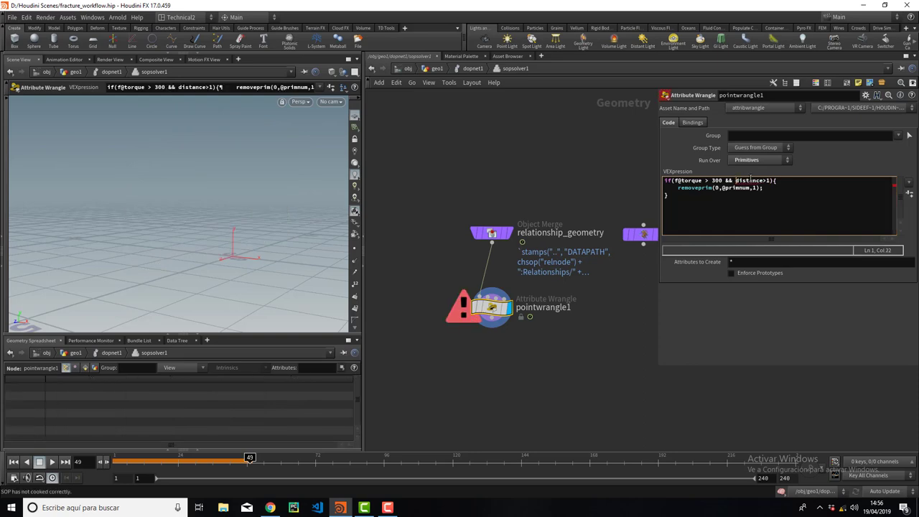
text(@)
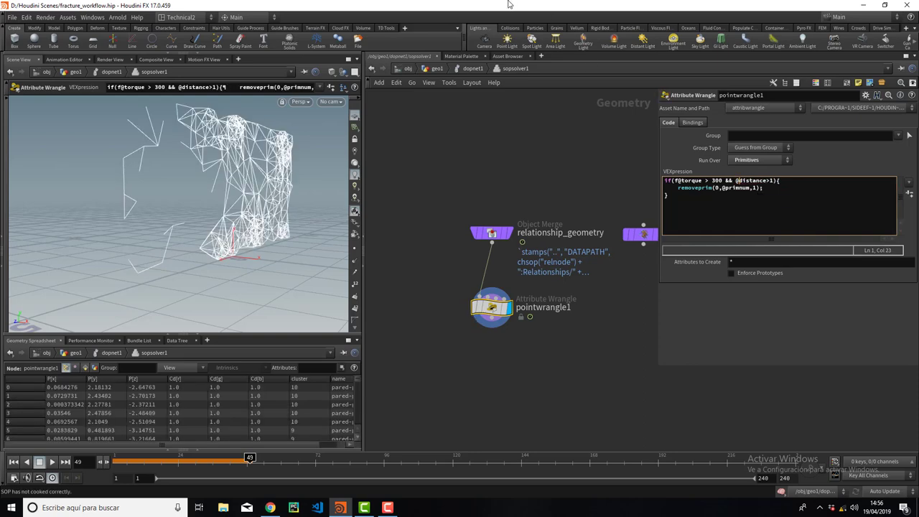
click(473, 69)
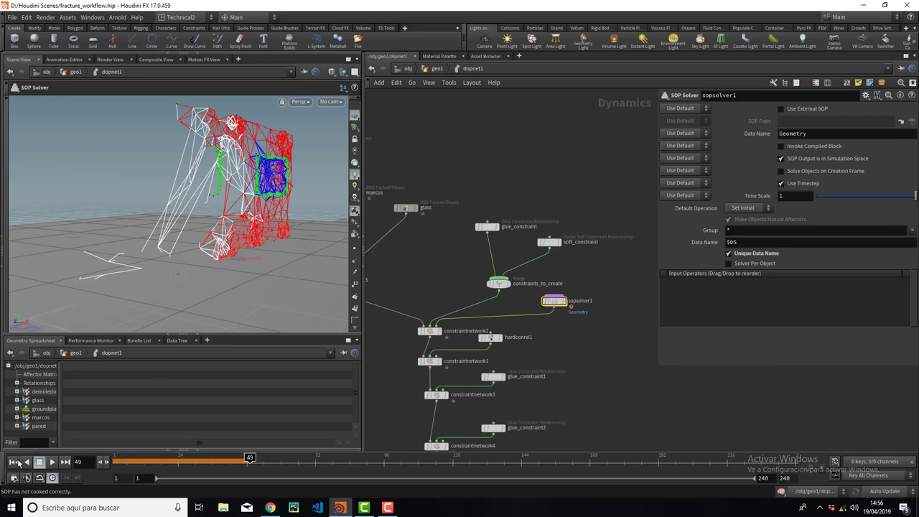
Step: Replay the simulation from frame 1 at geo1, orbiting around the wall to inspect the sphere's impact debris
click(16, 462)
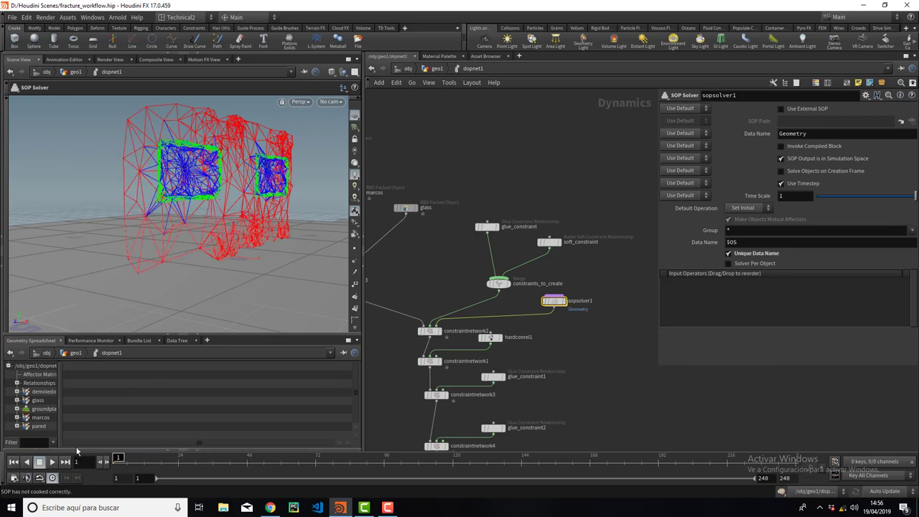
click(437, 69)
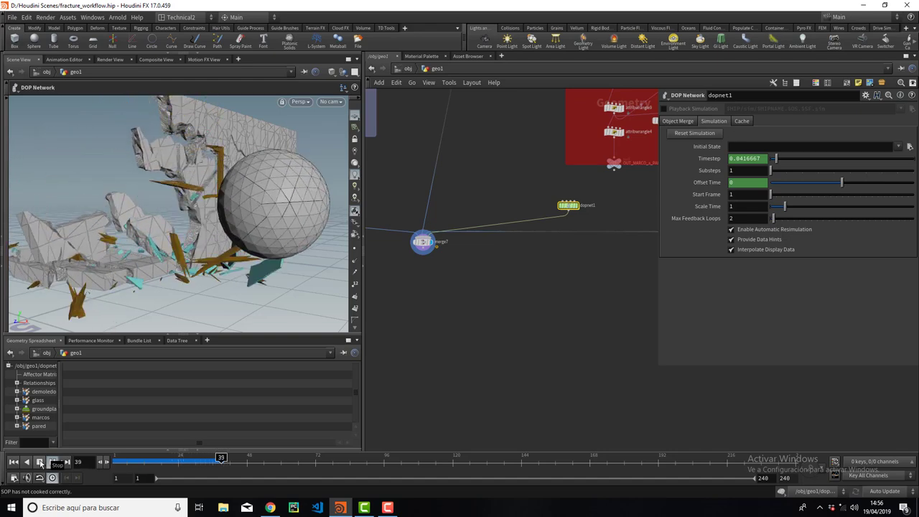
click(39, 463)
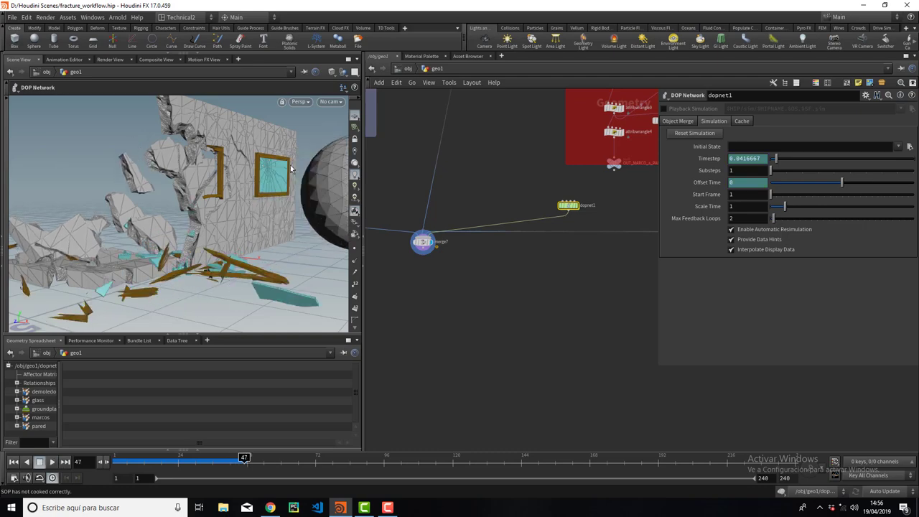
drag(144, 208, 215, 196)
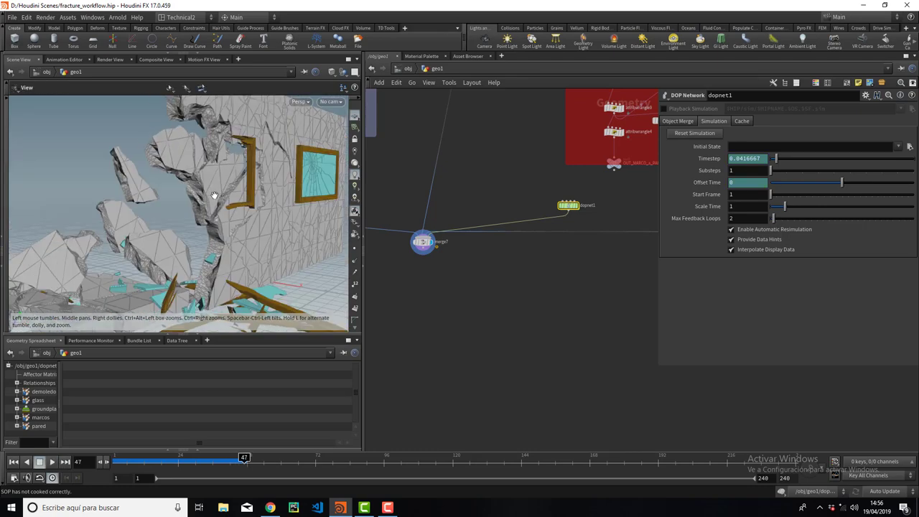
click(52, 463)
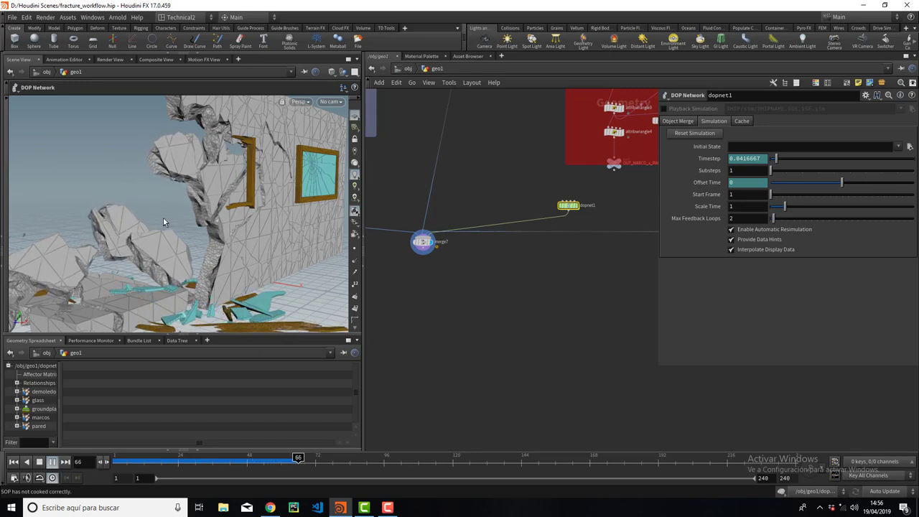
drag(163, 217, 193, 183)
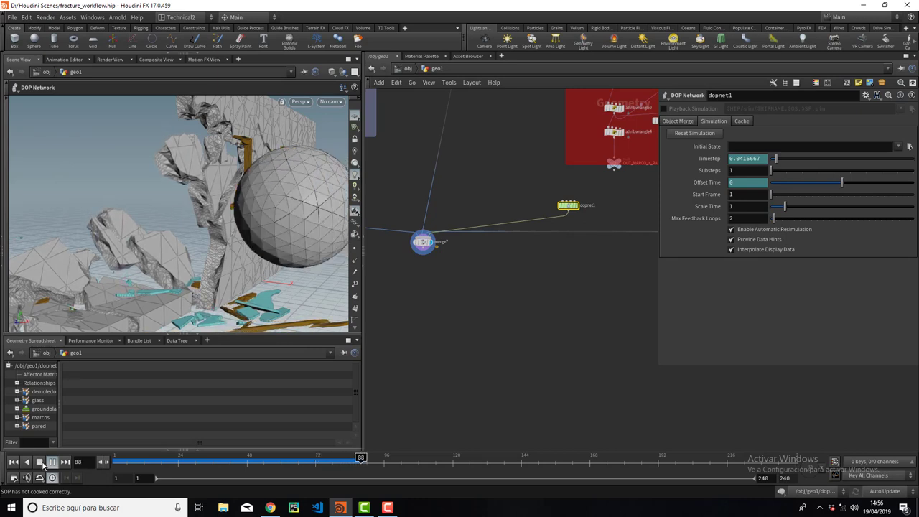
mouse_move(199, 201)
mouse_down()
mouse_move(123, 211)
mouse_move(192, 235)
mouse_move(330, 240)
mouse_up()
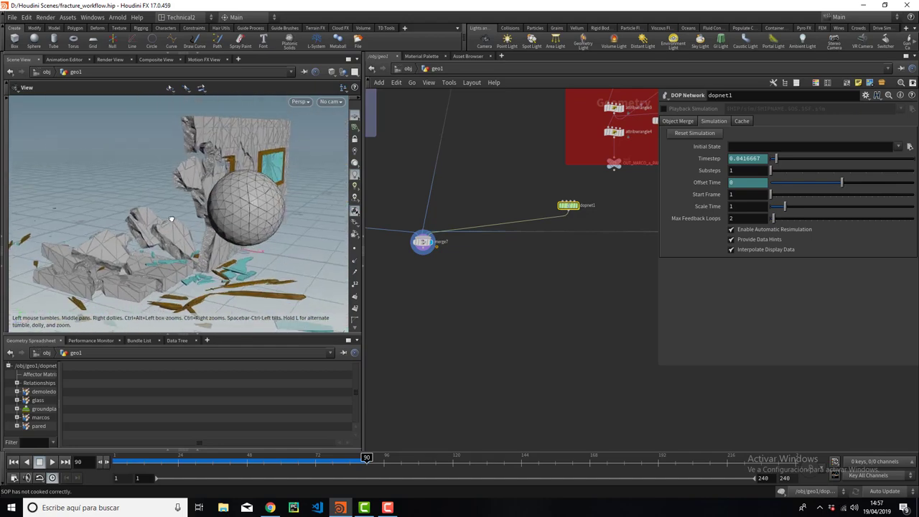
middle_drag(481, 287, 451, 314)
Step: Rewind to frame 1 and inspect the rbdmaterialfracture2 fracture settings
scroll(501, 276, down, 2)
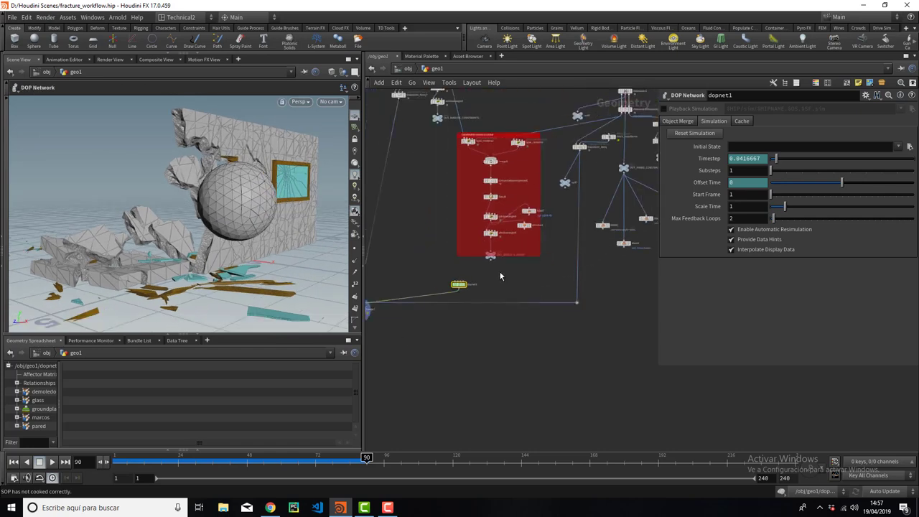
click(53, 463)
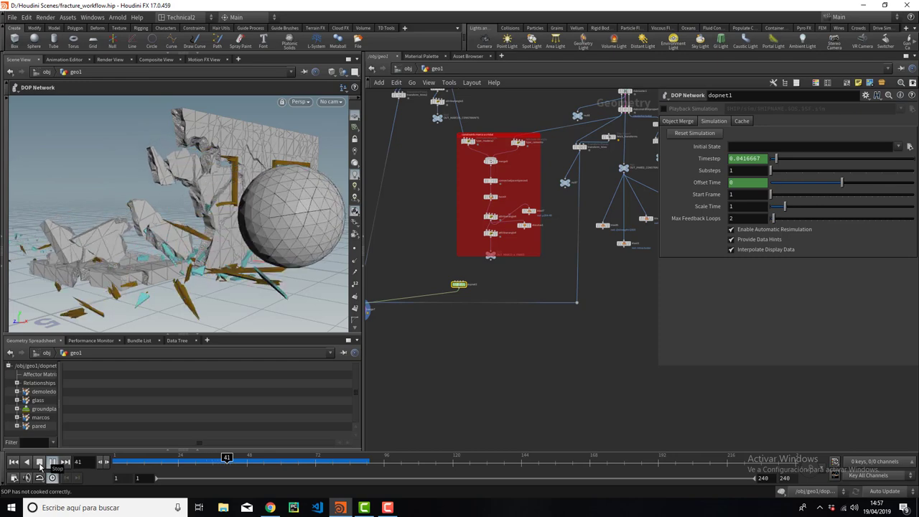
scroll(429, 228, up, 3)
scroll(429, 228, up, 3)
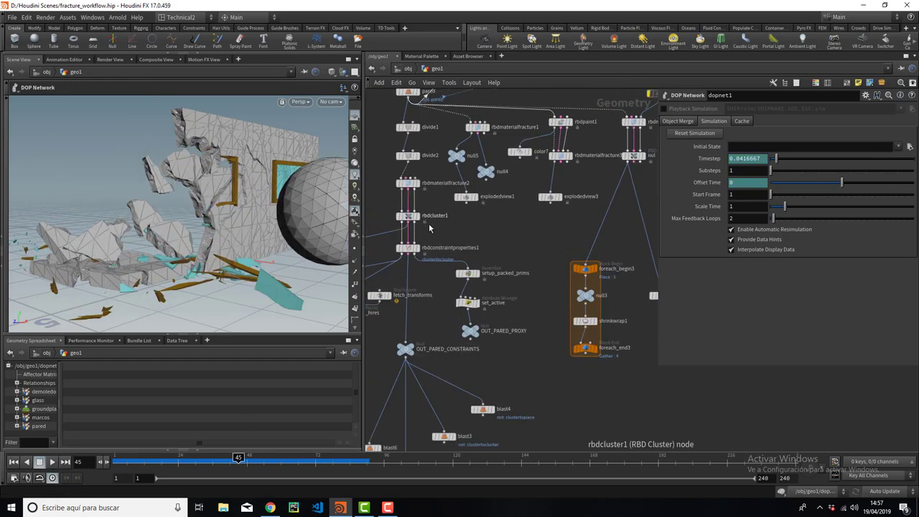
click(407, 182)
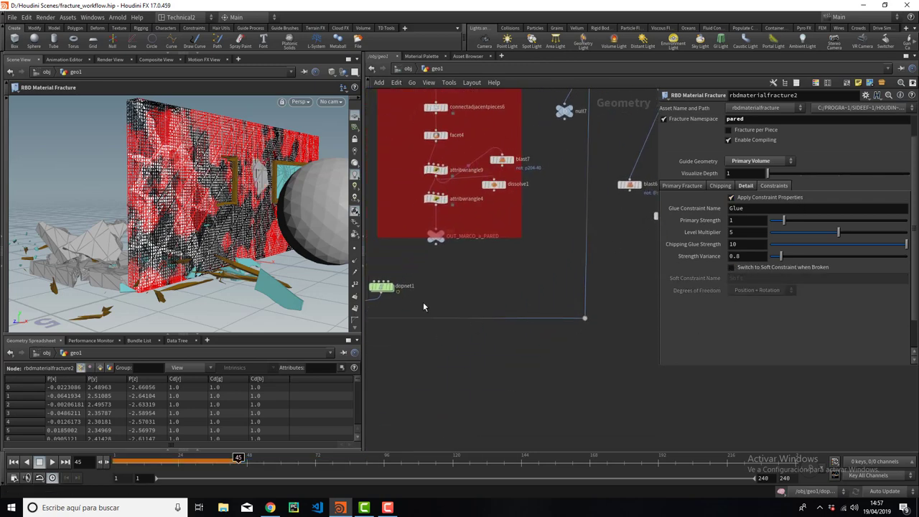
Step: Check dopnet1's soft_constraint settings, then rewind to frame 1 back at the geo1 level
double_click(382, 288)
click(552, 243)
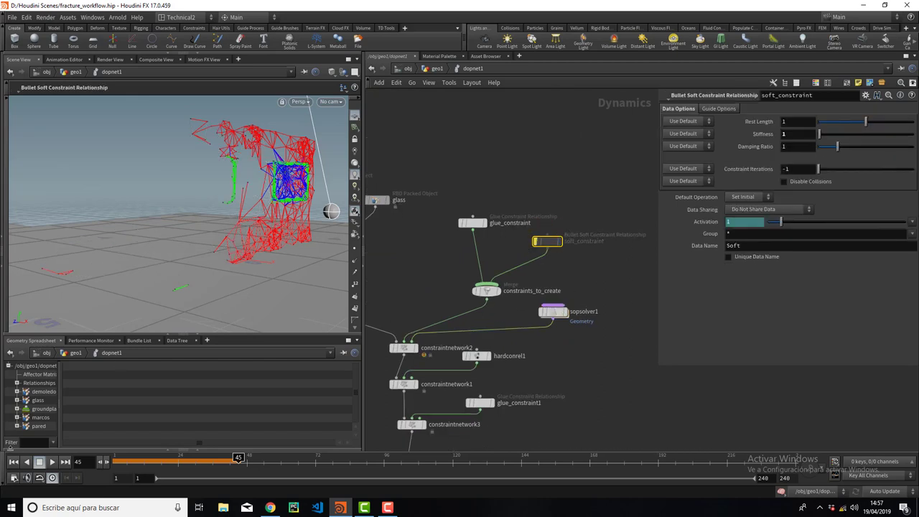
click(15, 463)
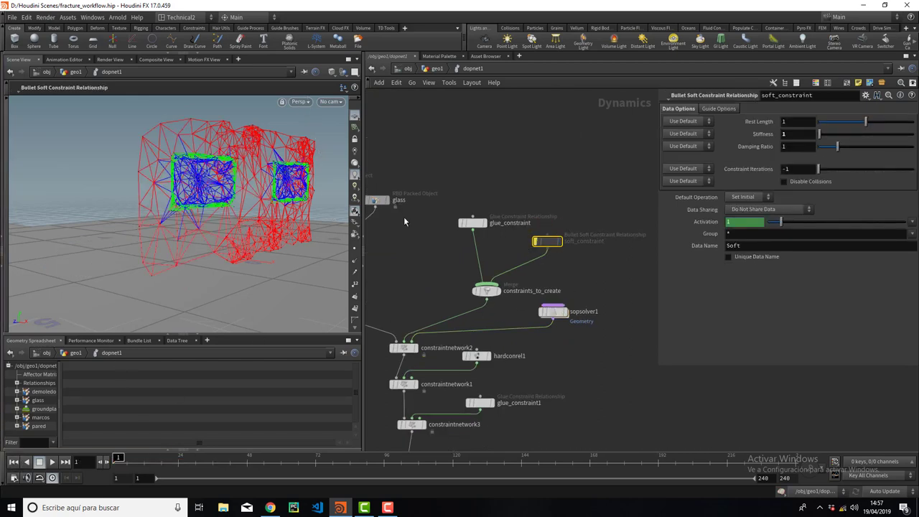
click(426, 69)
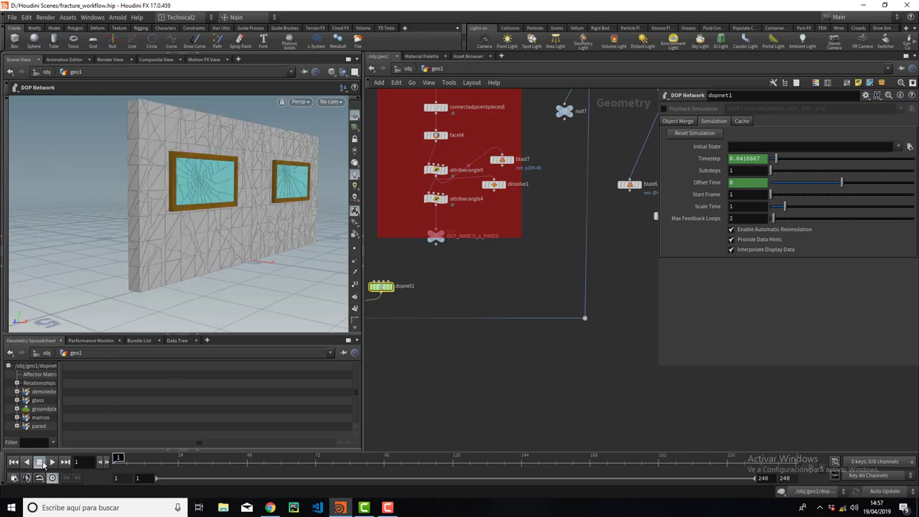
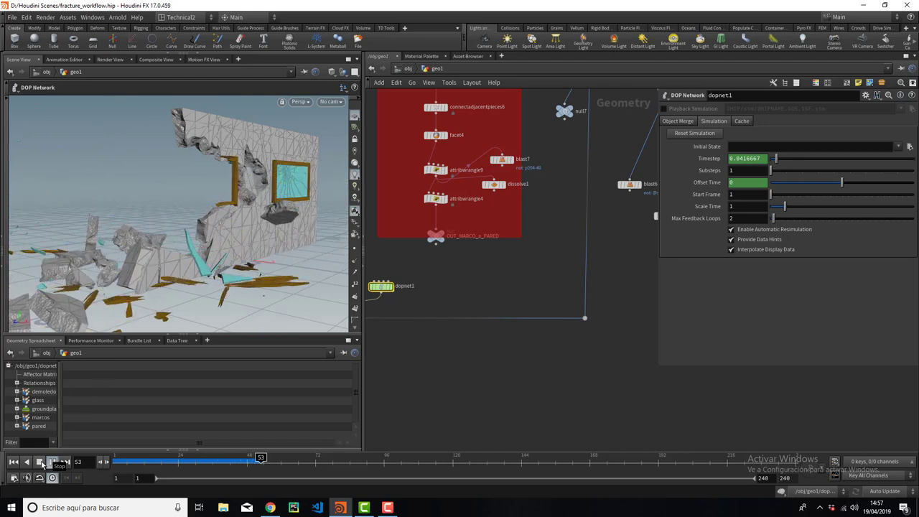
Step: Orbit the viewport around the shattered wall at frame 57 to bring the sphere into view
key(Escape)
mouse_move(233, 181)
mouse_down()
mouse_move(127, 214)
mouse_move(158, 229)
mouse_move(223, 194)
mouse_up()
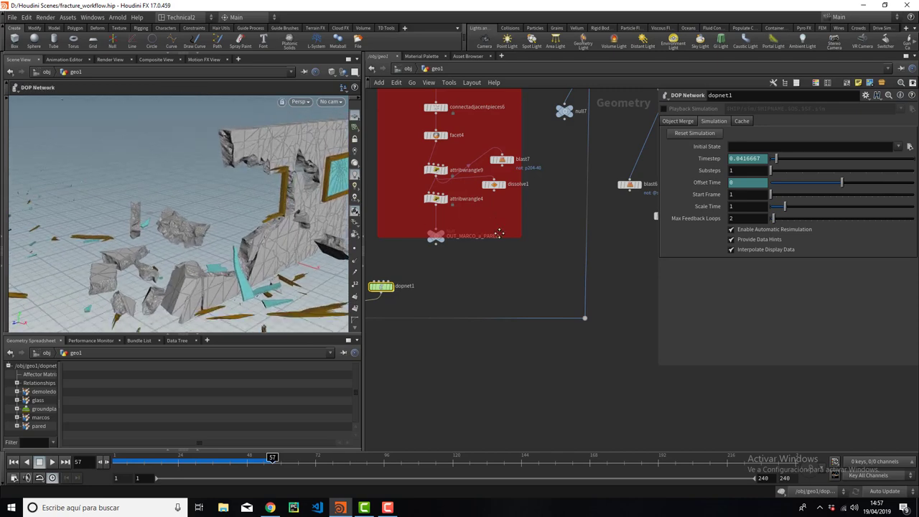
middle_drag(513, 164, 517, 276)
Step: Select rbdmaterialfracture2 to show its fracture settings and orbit around the debris
click(568, 190)
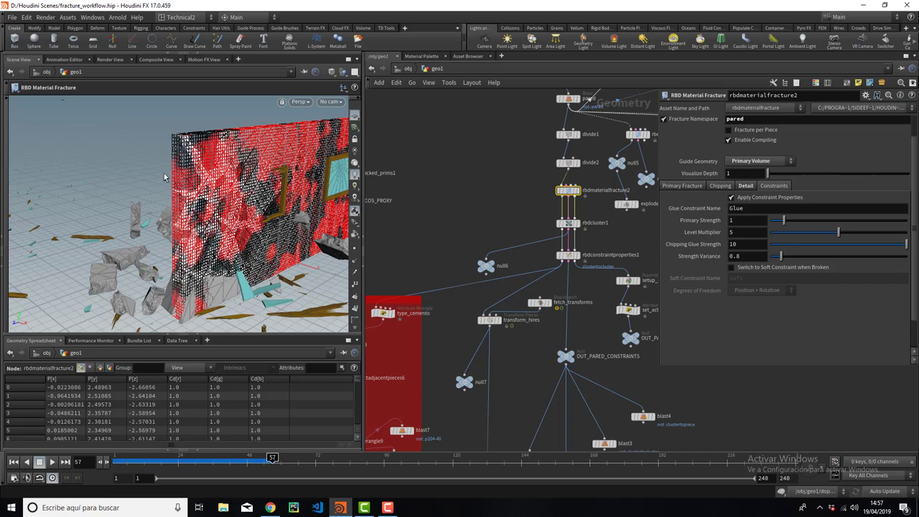
key(Escape)
drag(274, 190, 190, 211)
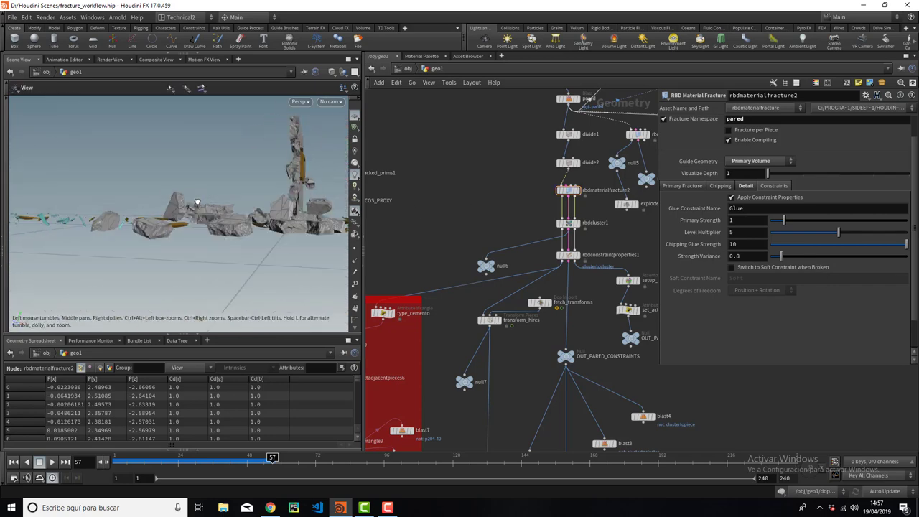
key(Return)
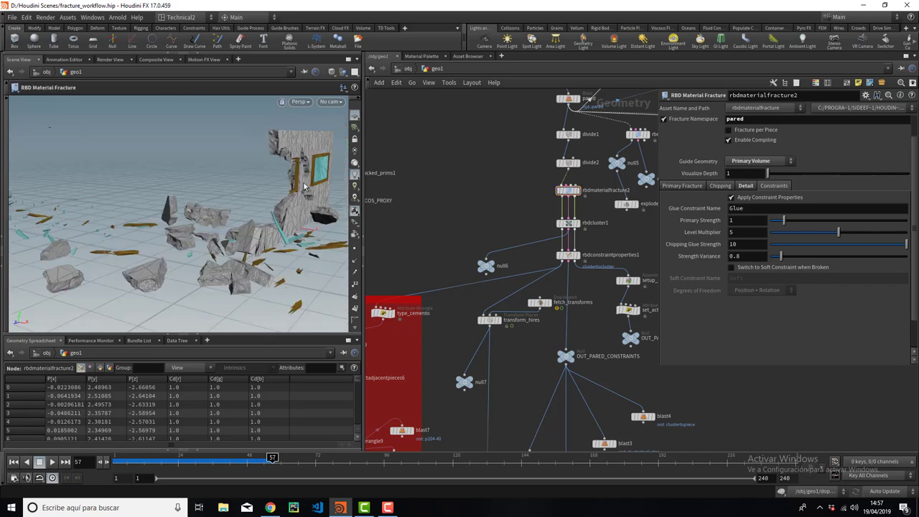
key(Escape)
mouse_move(303, 194)
mouse_down()
mouse_move(224, 200)
mouse_move(248, 201)
mouse_move(172, 230)
mouse_up()
key(Return)
key(Escape)
key(Return)
Step: Orbit closer and lower around the fractured wall, debris and sphere
key(Escape)
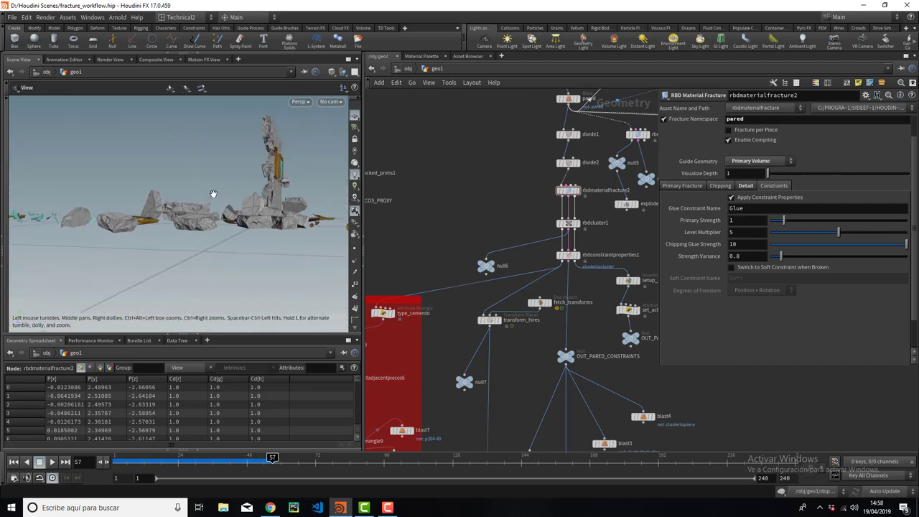
key(Return)
key(Escape)
drag(174, 228, 217, 285)
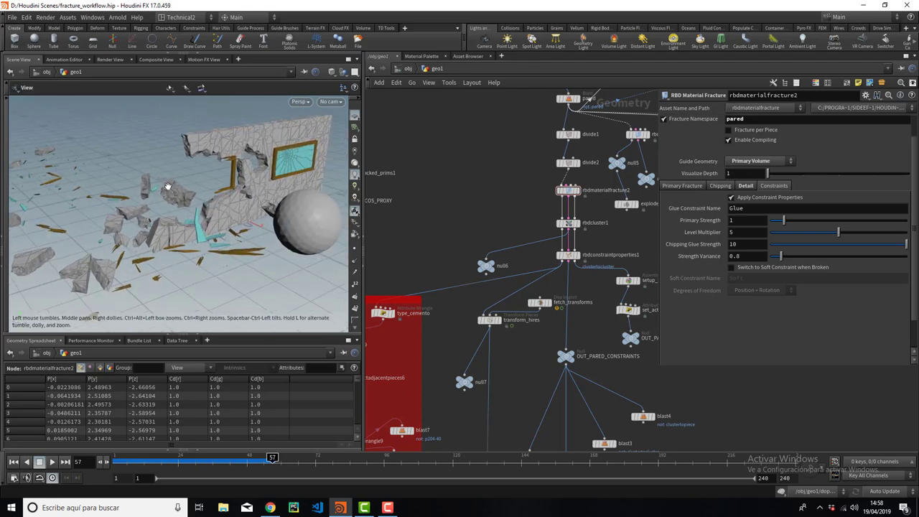
key(Return)
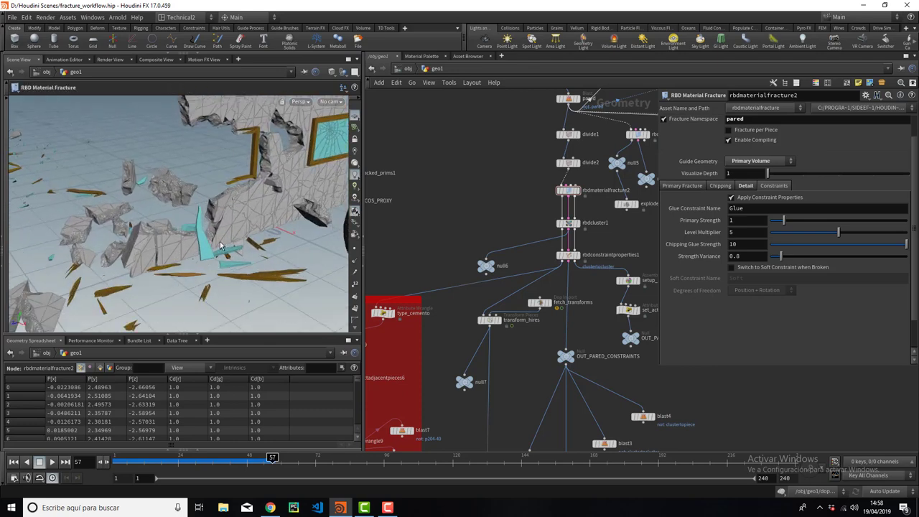
key(Escape)
mouse_move(266, 282)
mouse_down()
mouse_move(213, 177)
mouse_move(160, 169)
mouse_up()
key(Return)
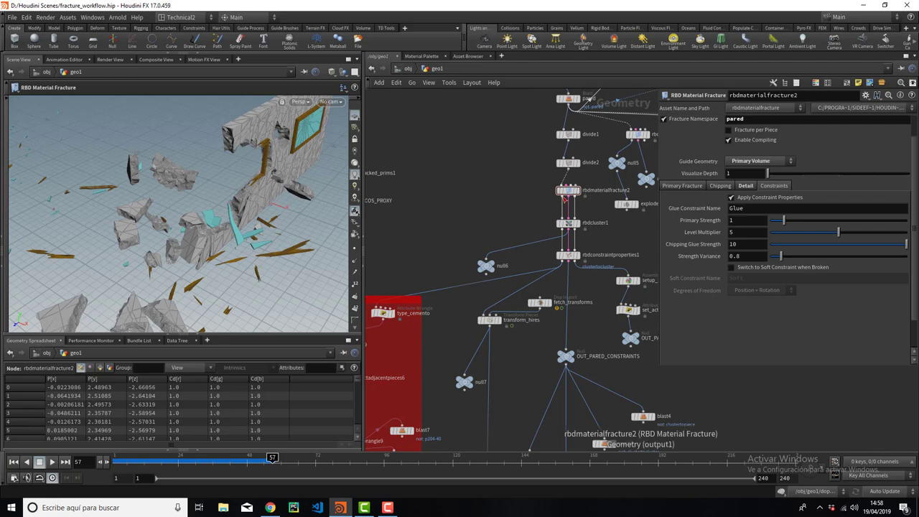
mouse_move(156, 205)
mouse_down()
mouse_move(219, 201)
mouse_move(260, 126)
mouse_up()
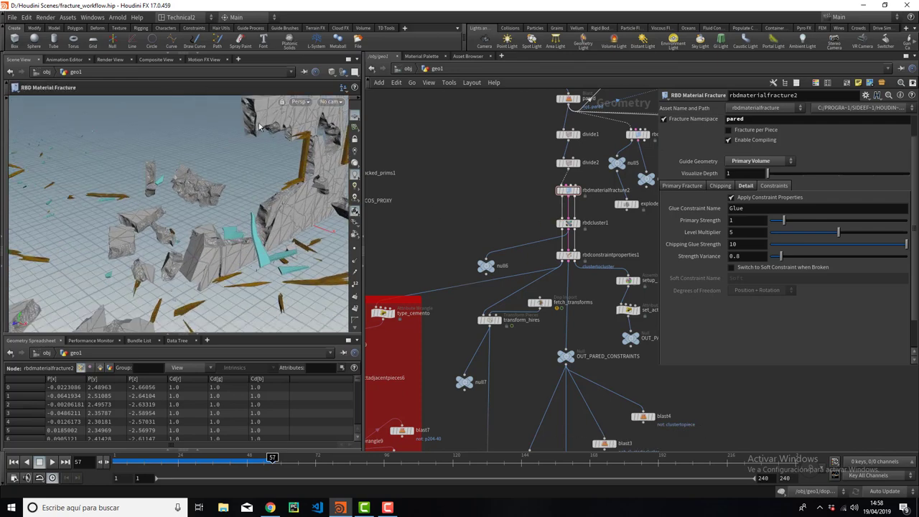
drag(194, 195, 287, 201)
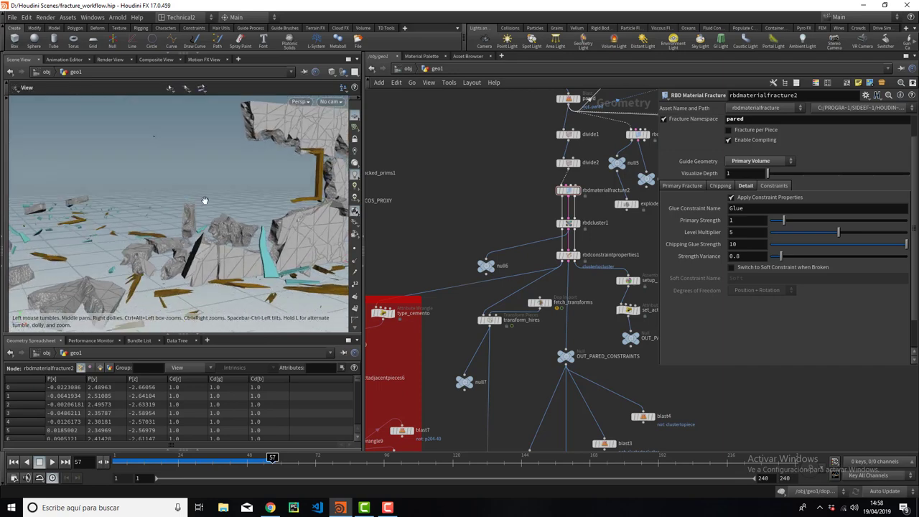
Step: Pan and zoom out the network editor to show all nodes, centring the red constraints box
mouse_move(422, 207)
middle_down()
mouse_move(492, 109)
mouse_move(540, 153)
middle_up()
scroll(492, 109, down, 2)
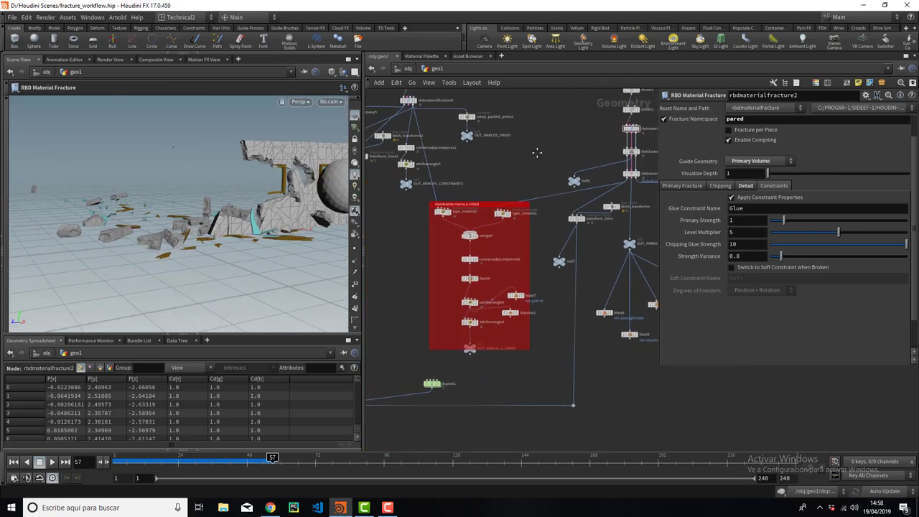
mouse_move(484, 166)
middle_down()
mouse_move(371, 221)
mouse_move(438, 234)
middle_up()
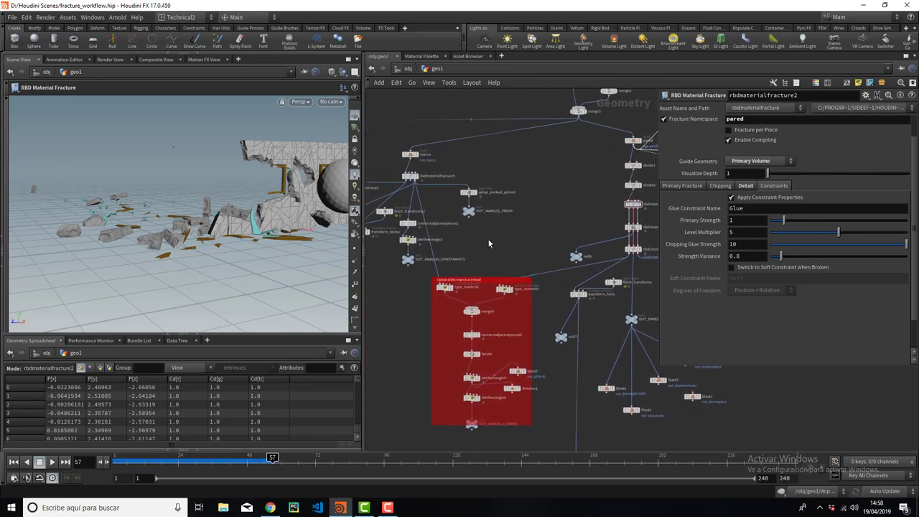
scroll(507, 181, down, 2)
middle_drag(507, 181, 554, 190)
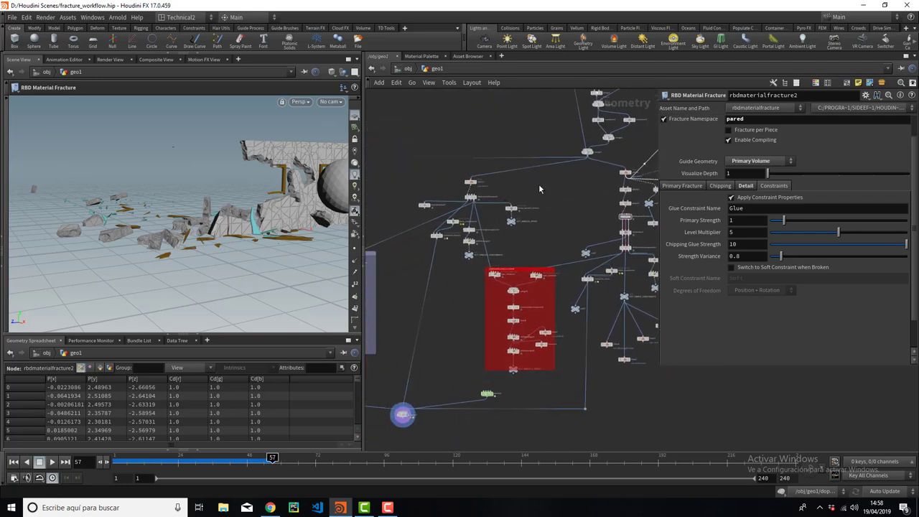